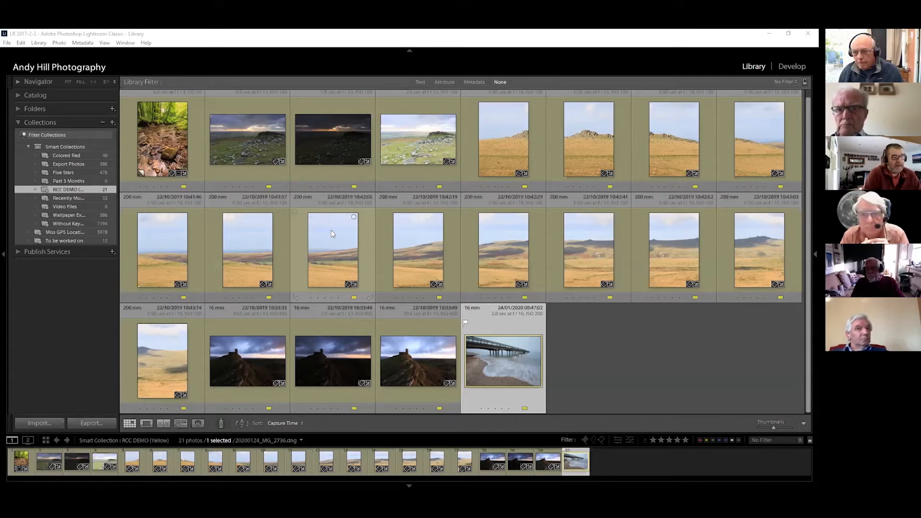
scroll(321, 229, "up", 1)
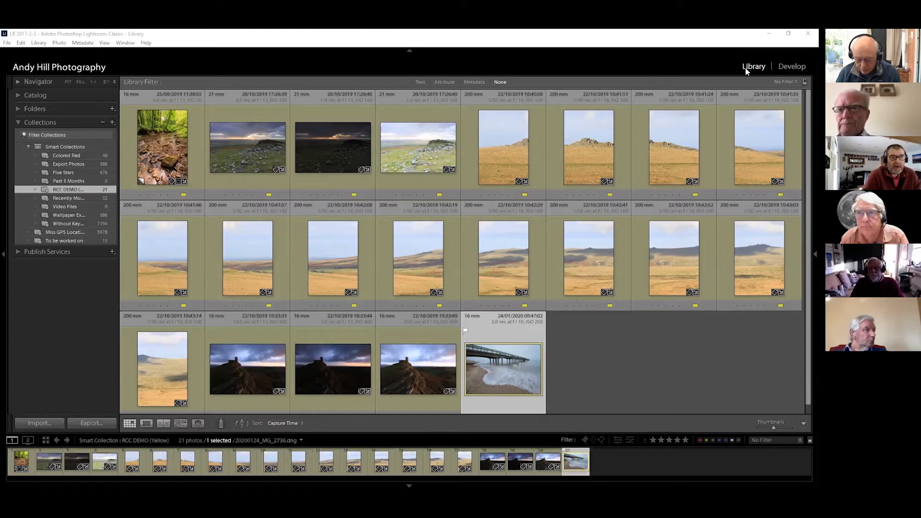
right_click(792, 69)
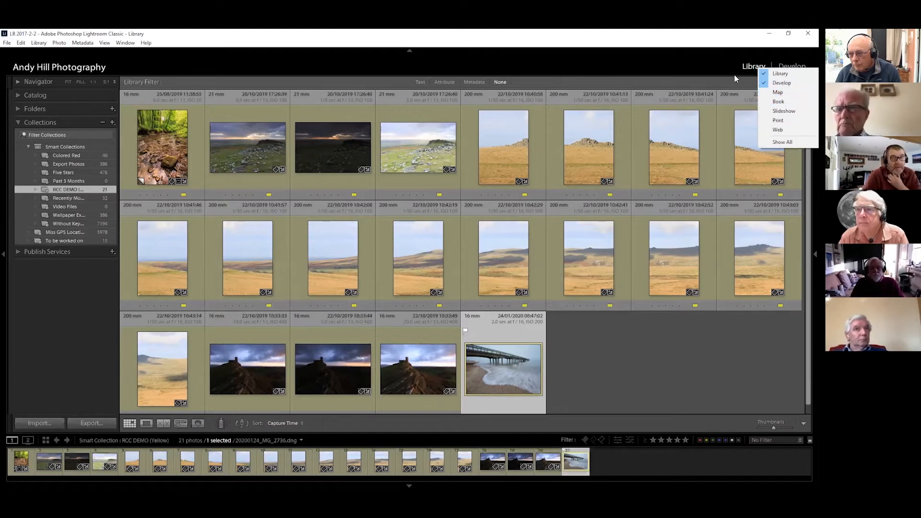
left_click(711, 65)
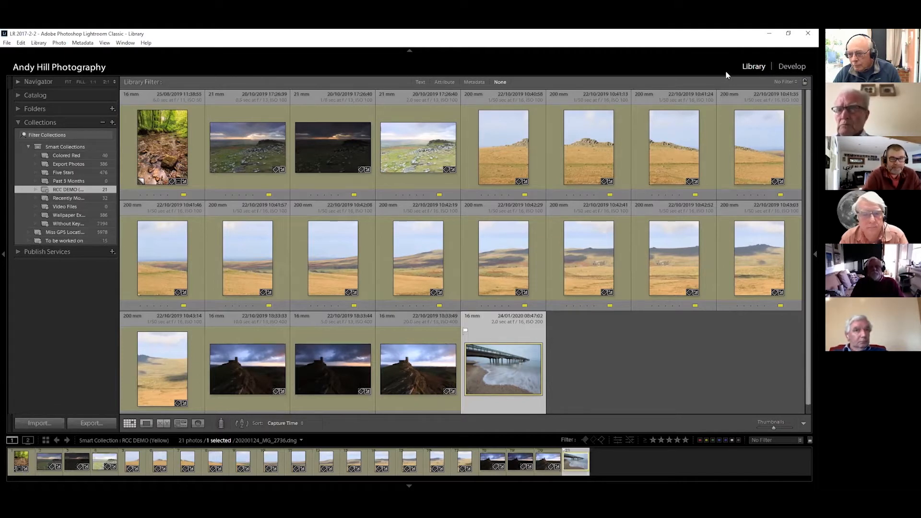
- View the demo collection's photos enlarged one at a time, including the rocky moorland exposures and the hilltop tower shot
left_click(147, 423)
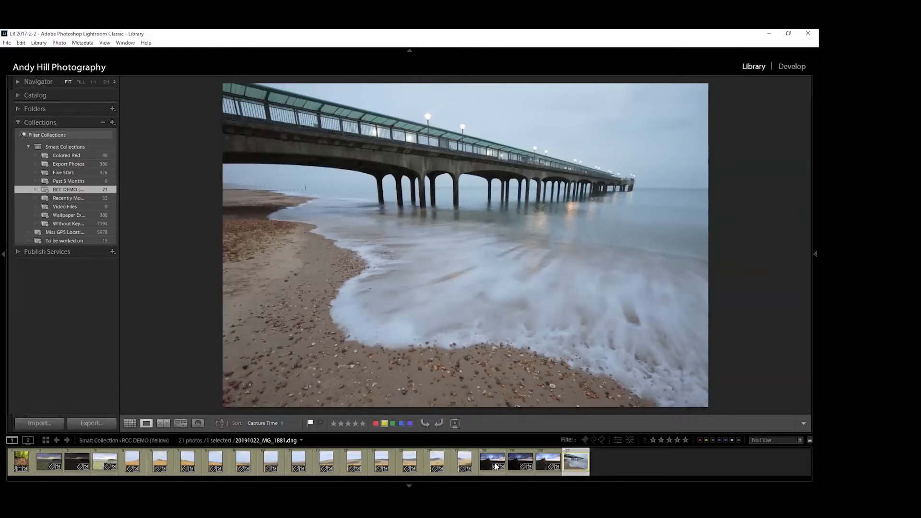
left_click(55, 461)
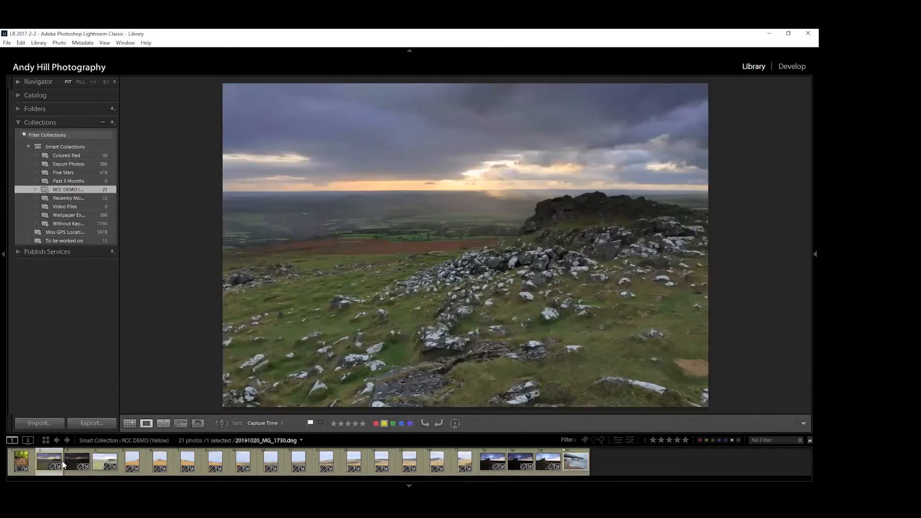
left_click(70, 459)
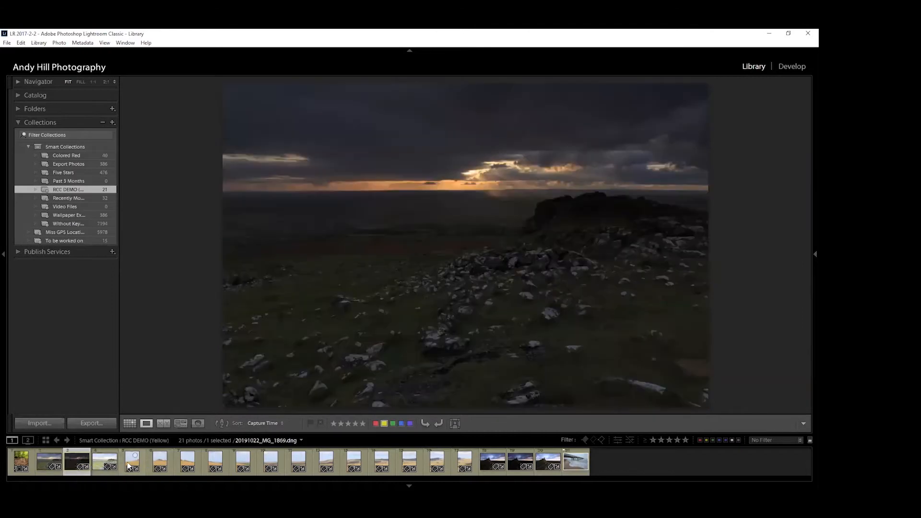
left_click(127, 462)
left_click(493, 461)
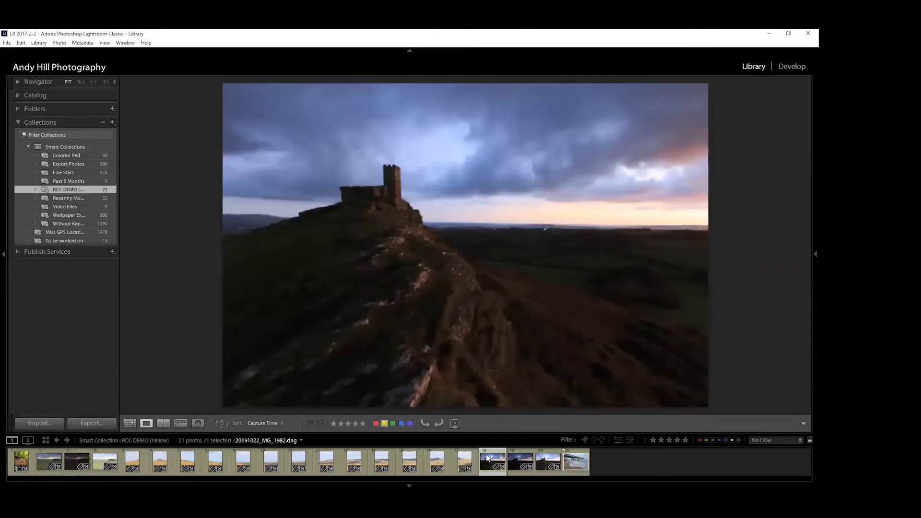
- Open the woodland stream photo in the Develop module and collapse its Transform settings
left_click(17, 461)
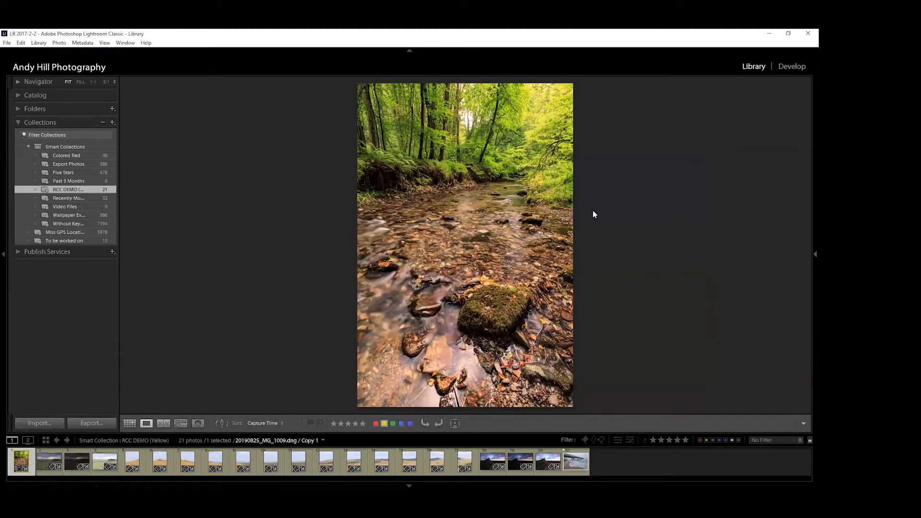
left_click(785, 71)
left_click_drag(644, 163, 701, 162)
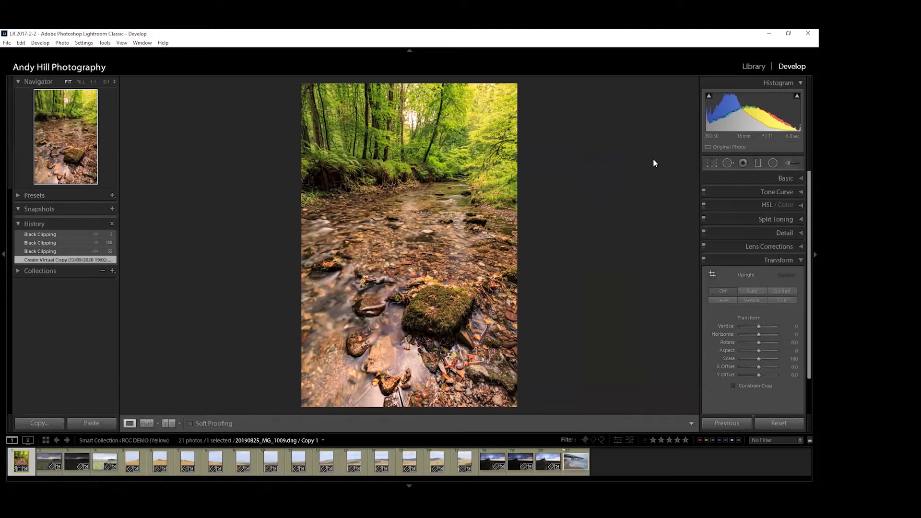
left_click(801, 261)
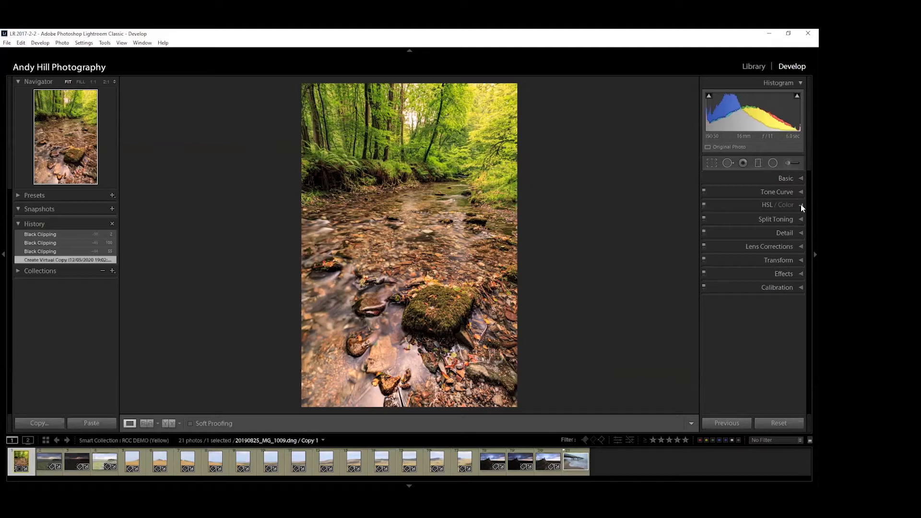
- Try a sharpening amount of 25 on the stream photo and return it to 0
left_click(801, 233)
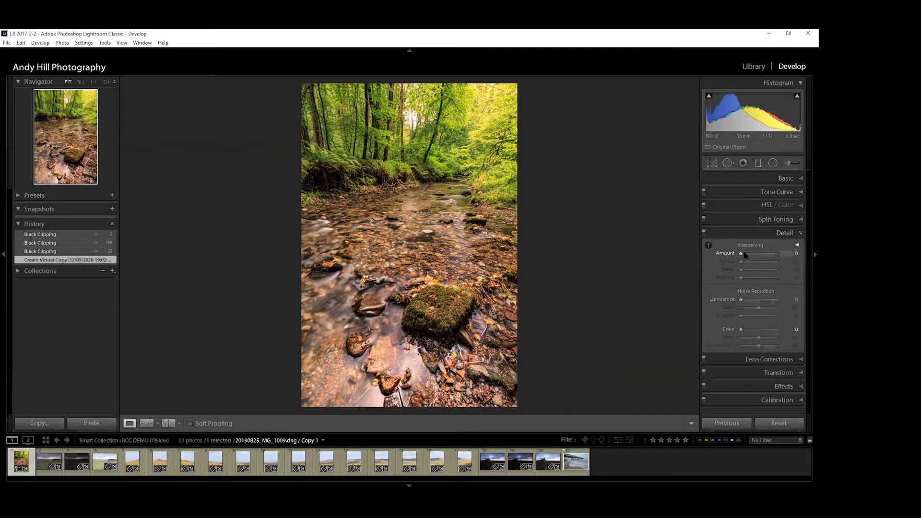
left_click_drag(740, 253, 747, 255)
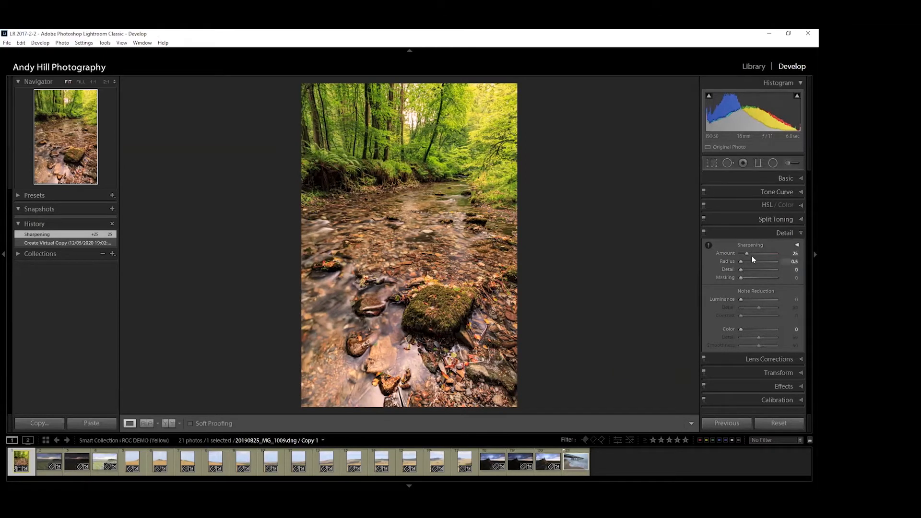
left_click_drag(747, 252, 732, 252)
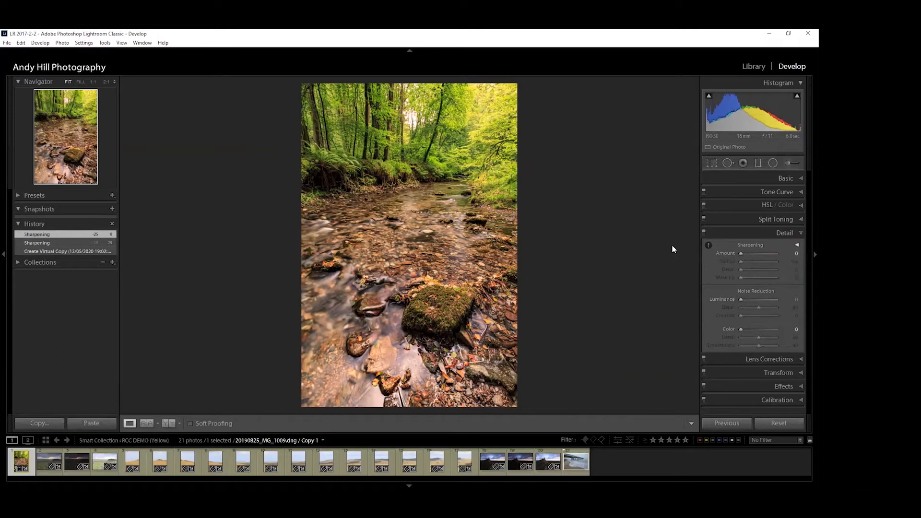
left_click(801, 234)
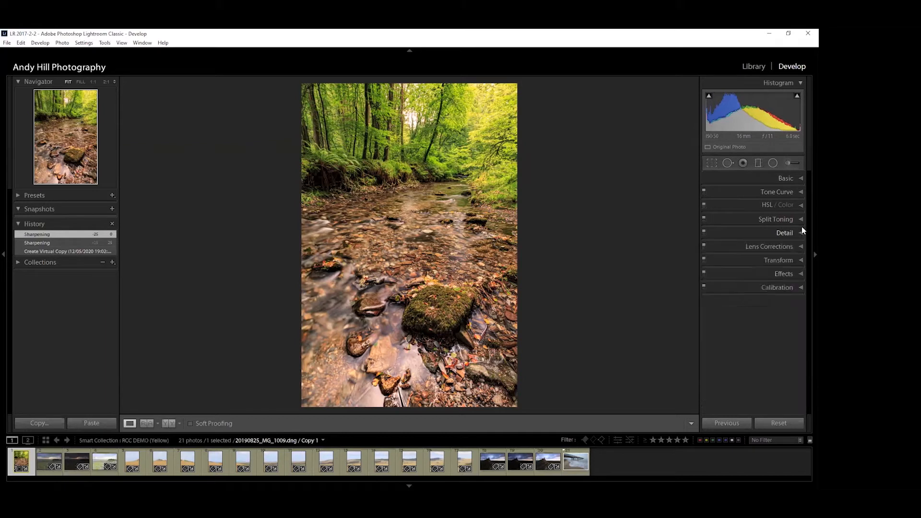
- Reset all develop settings of the woodland stream photo to their defaults
left_click(801, 178)
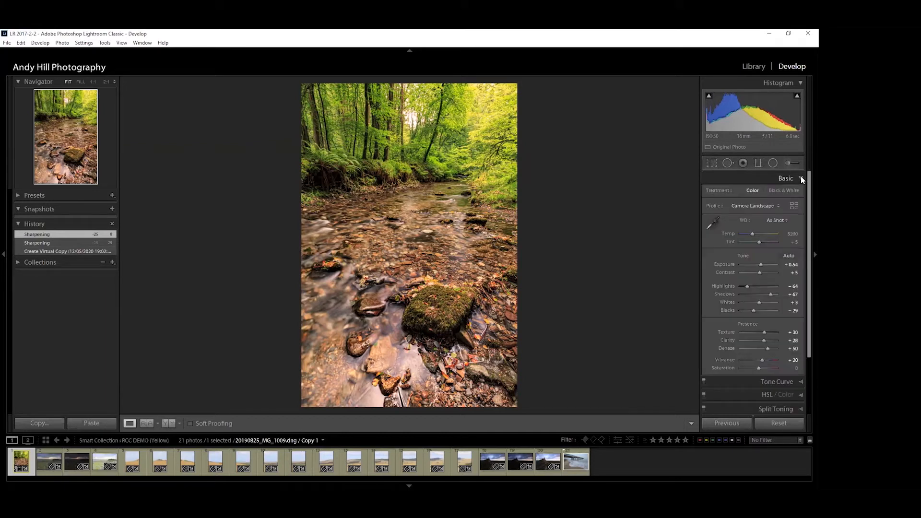
left_click(779, 423)
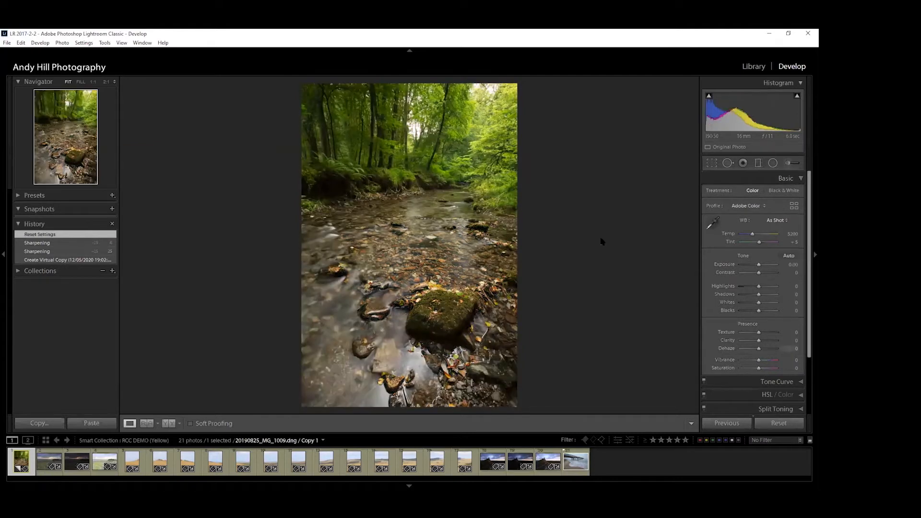
left_click(800, 179)
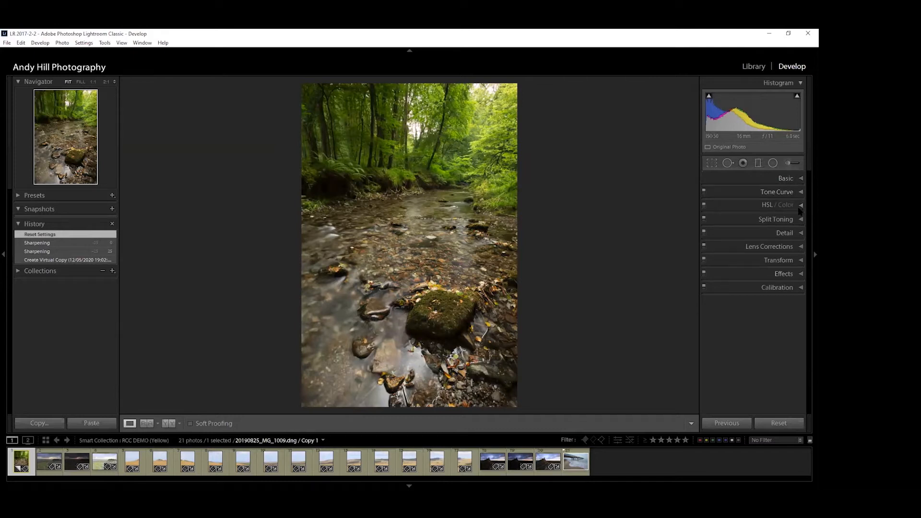
- Turn on chromatic aberration removal and lens profile corrections for the stream photo
left_click(801, 247)
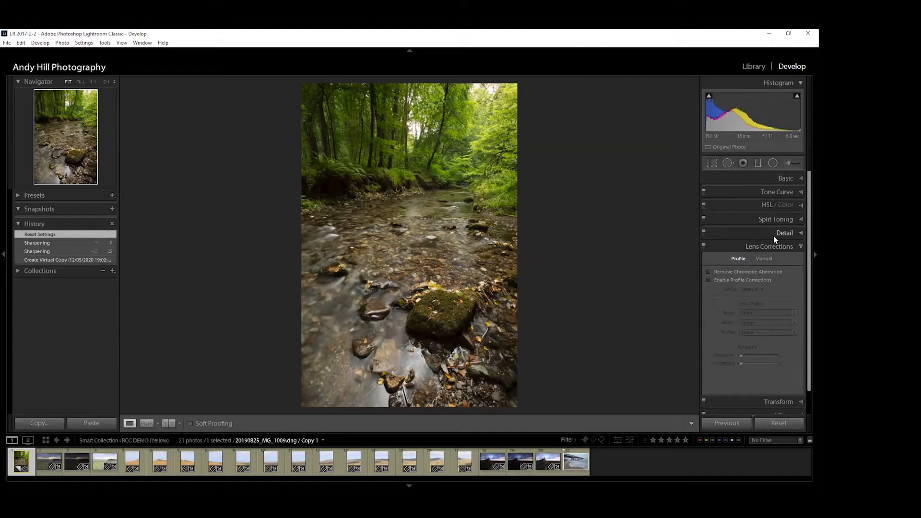
left_click(709, 272)
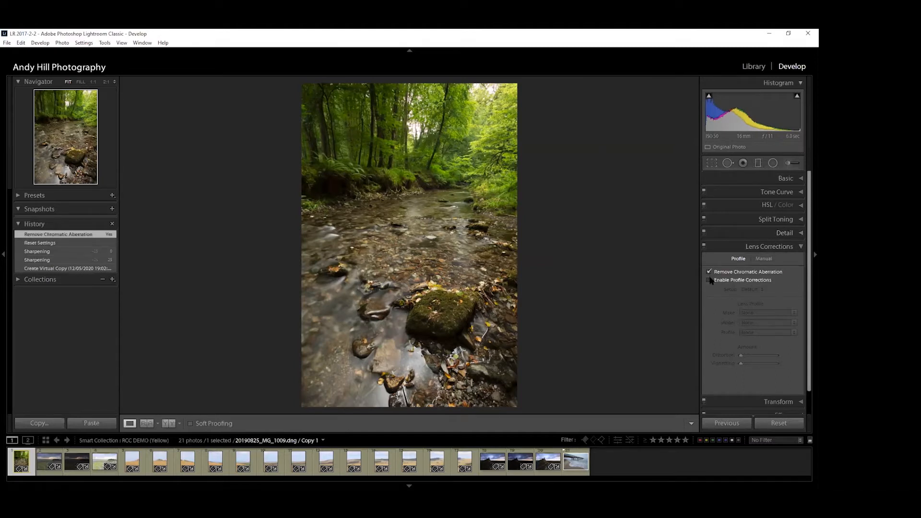
left_click(709, 281)
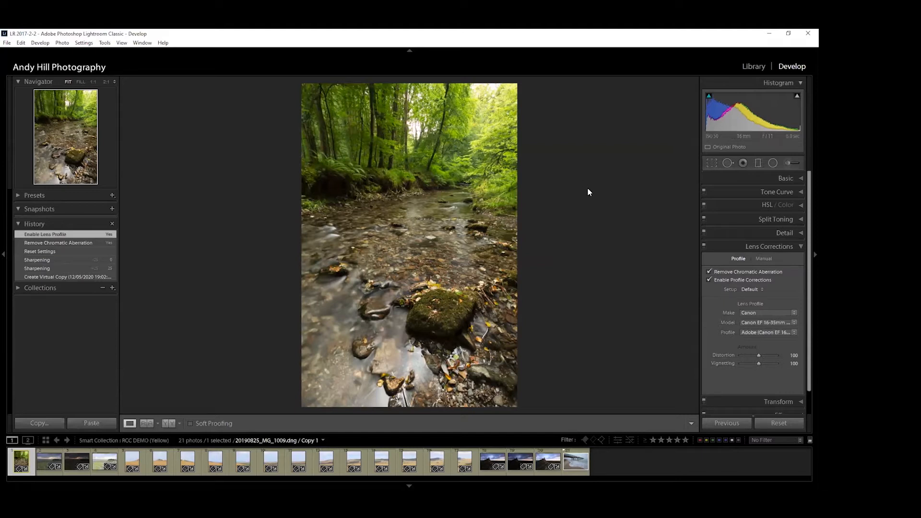
left_click(801, 247)
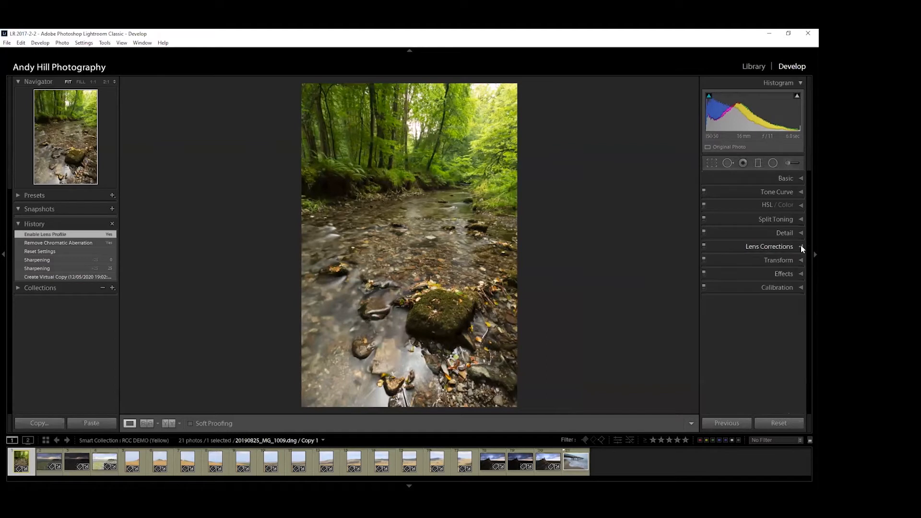
- Compare the Camera Faithful and Camera Landscape profiles on the stream photo, finishing with Camera Faithful applied
left_click(801, 178)
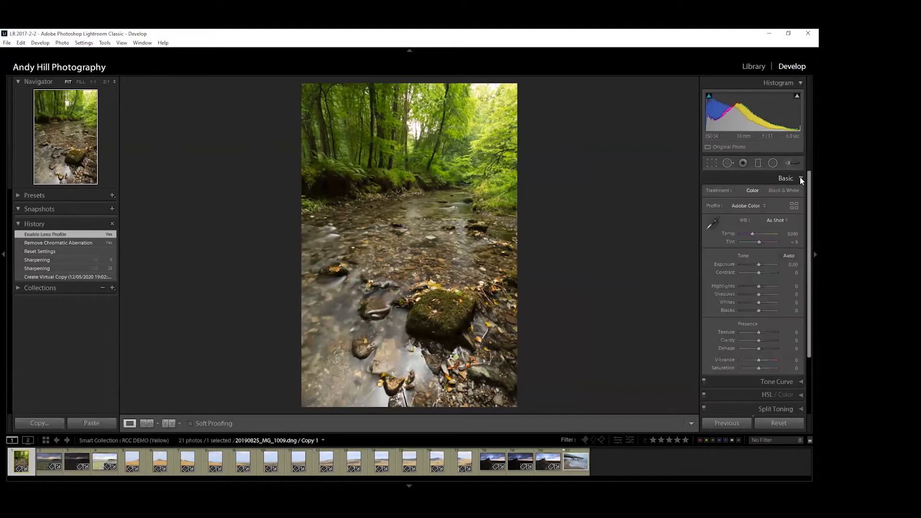
left_click(762, 206)
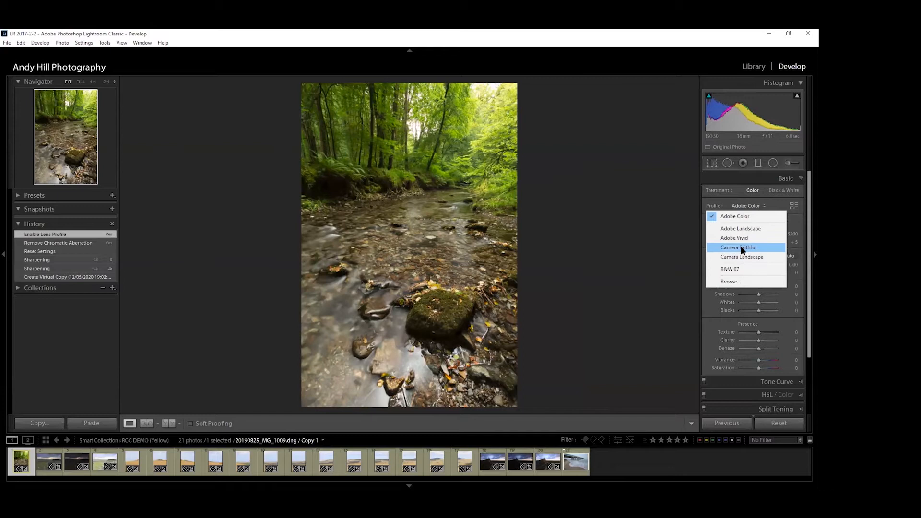
left_click(733, 246)
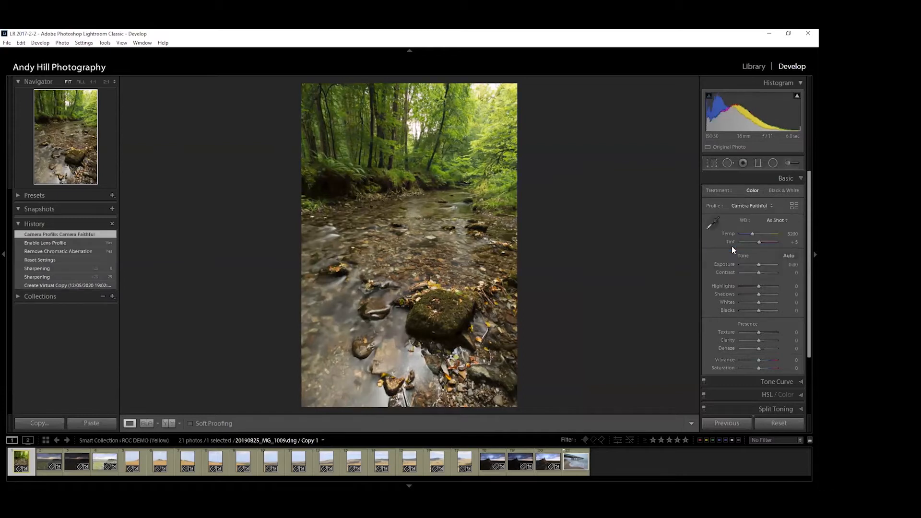
left_click(758, 207)
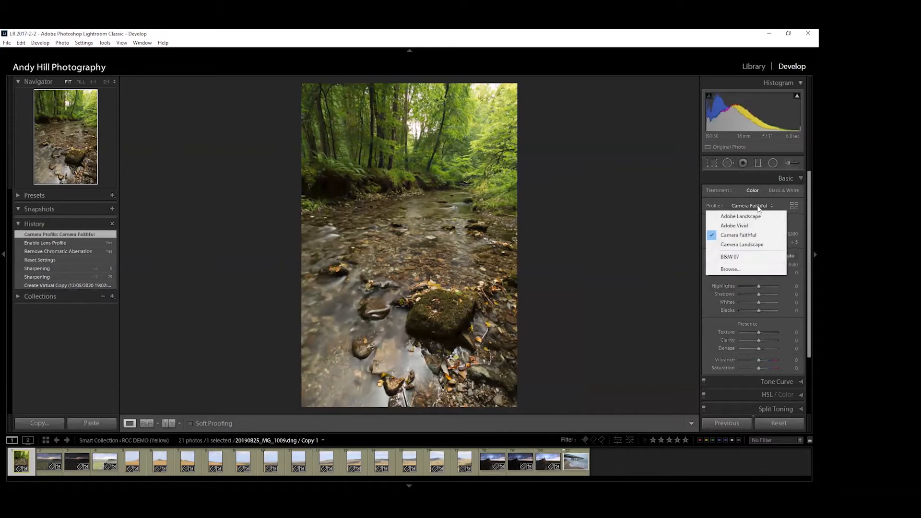
left_click(745, 244)
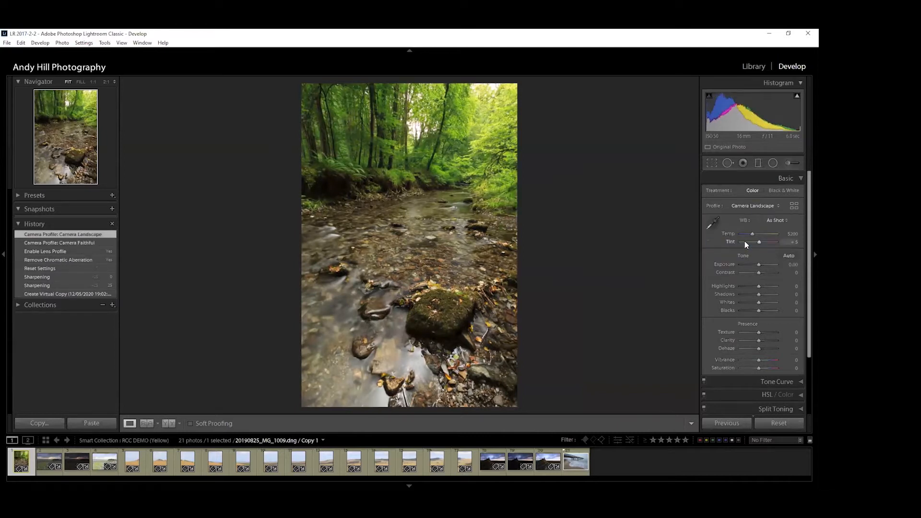
left_click(766, 208)
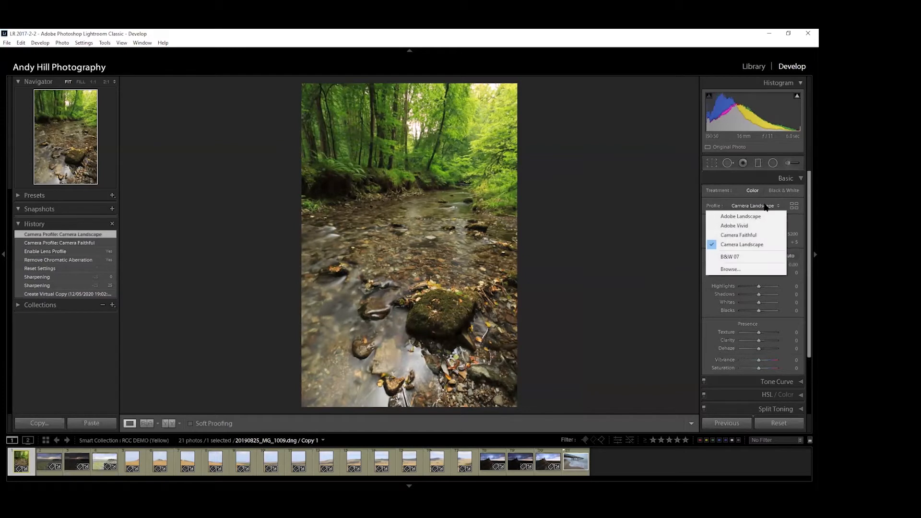
left_click(730, 235)
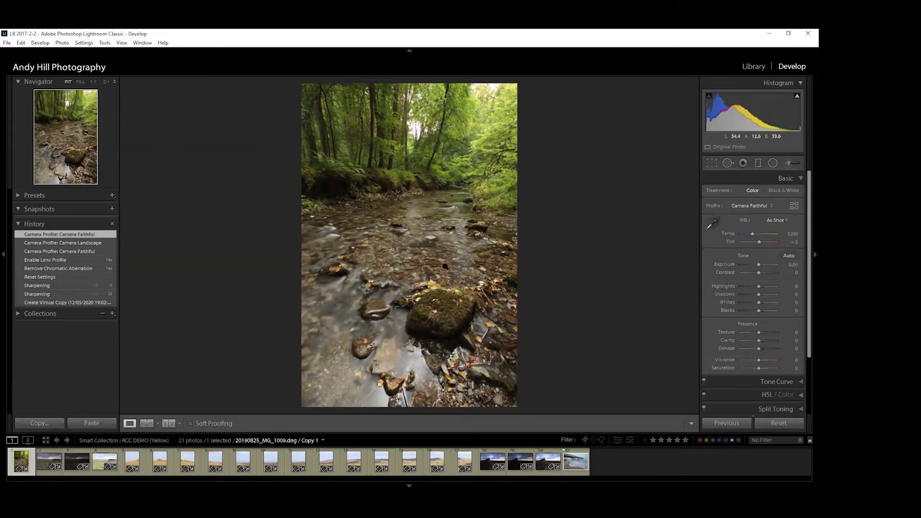
- Open the first hilltop tower photo, try the Auto white balance, and return it to As Shot
left_click(491, 458)
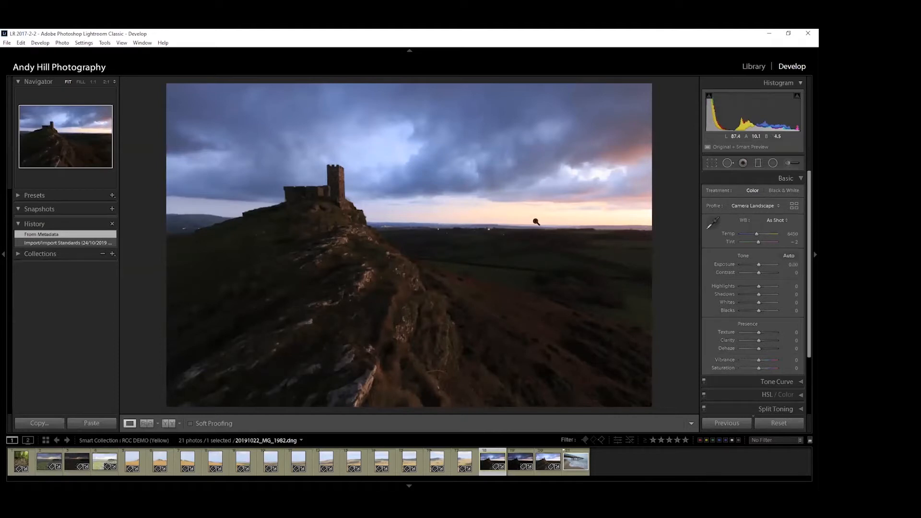
left_click(798, 179)
left_click(797, 179)
left_click(781, 221)
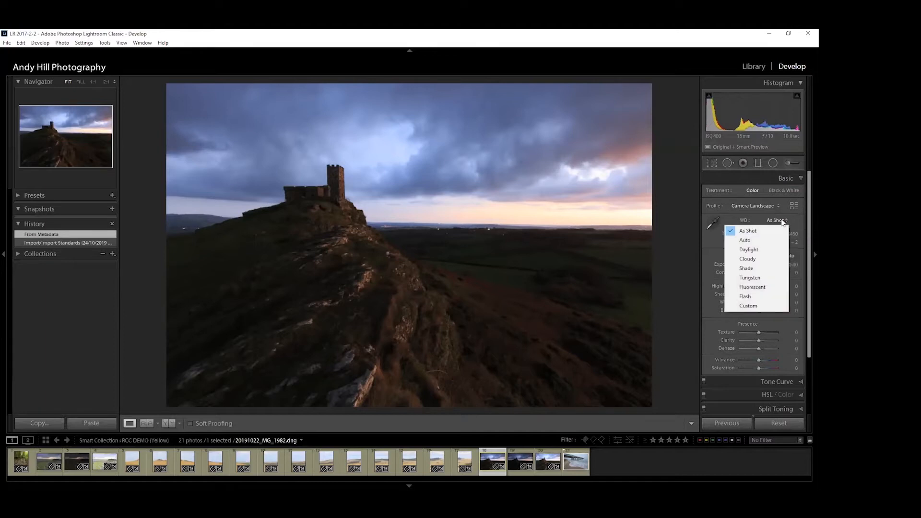
left_click(751, 240)
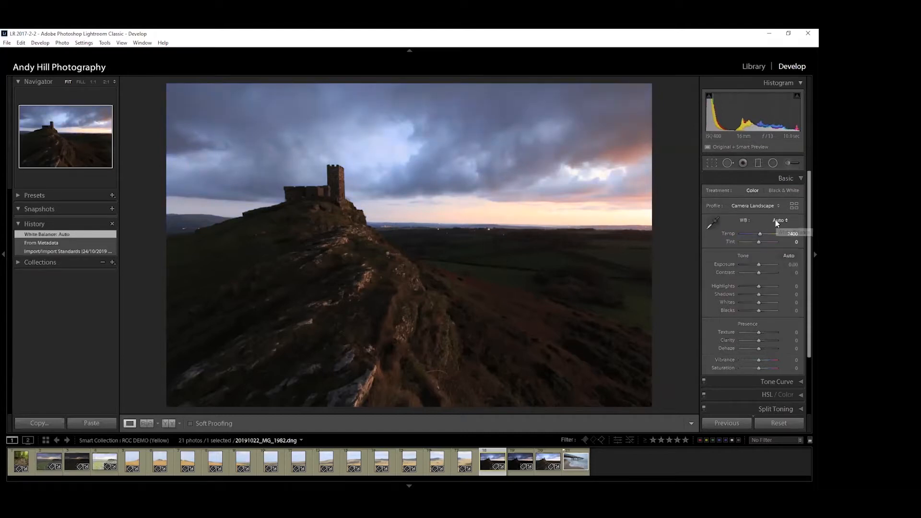
left_click(775, 220)
left_click(761, 230)
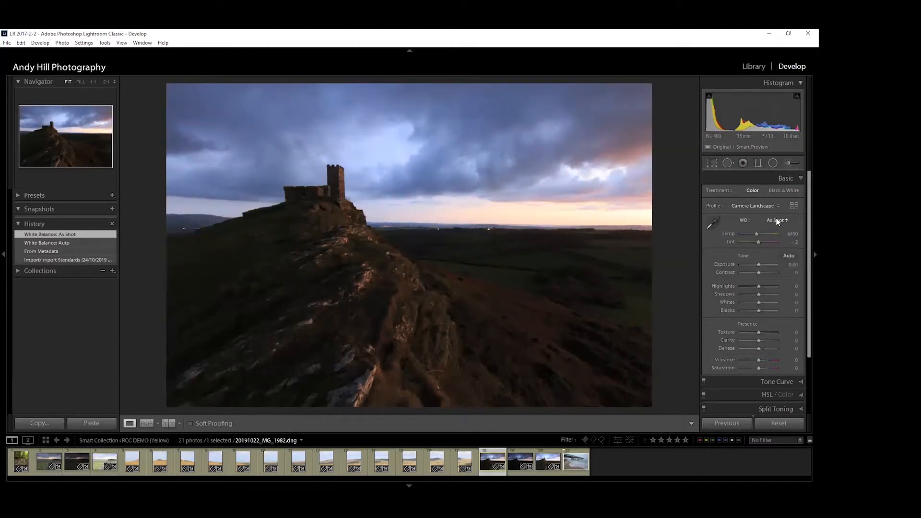
- Try the Daylight, Cloudy and Shade white balance presets on the hilltop tower photo and inspect the sunset sky up close
left_click(776, 220)
left_click(756, 249)
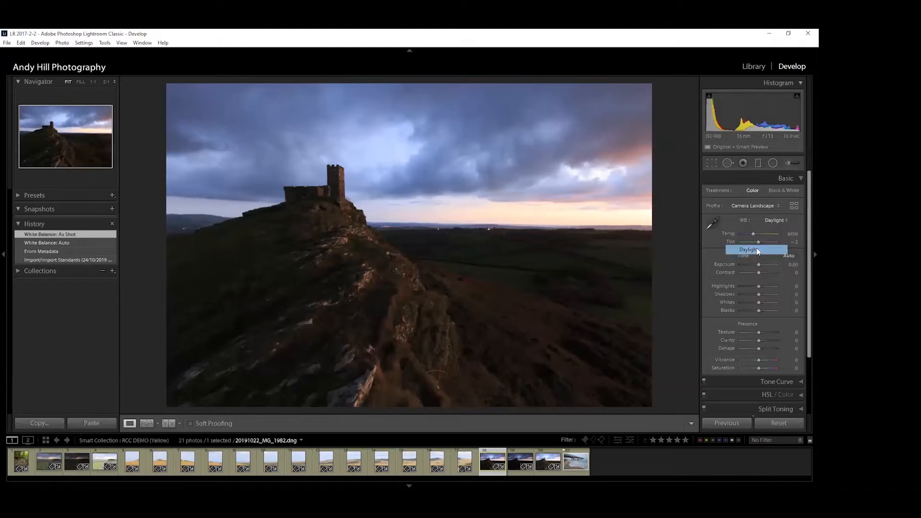
left_click(774, 219)
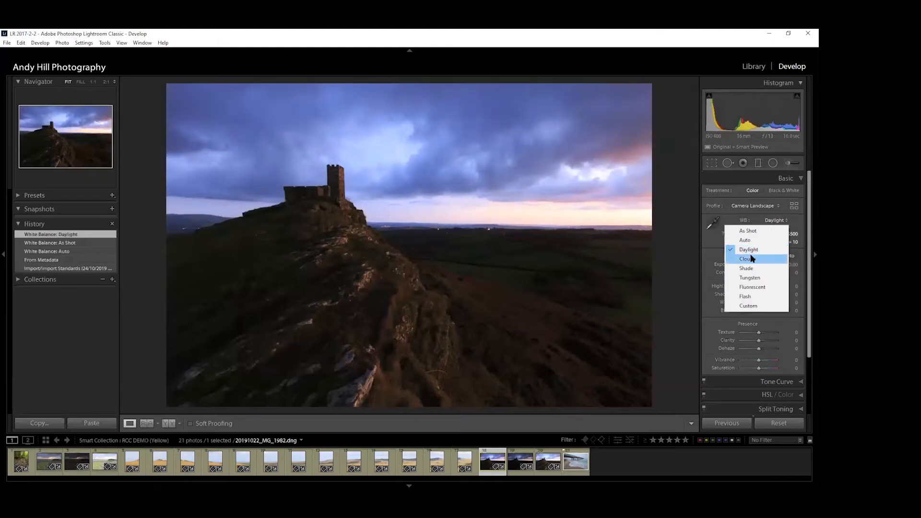
left_click(752, 258)
left_click(773, 220)
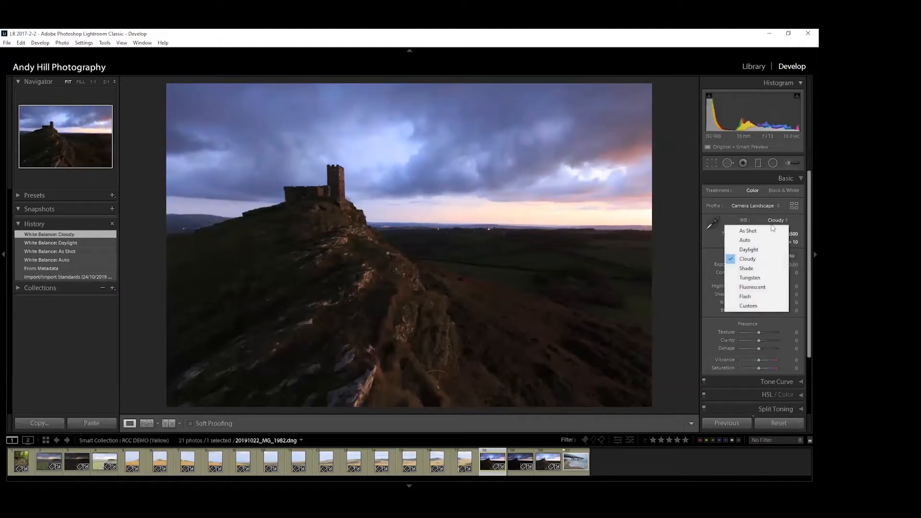
left_click(747, 267)
left_click(764, 205)
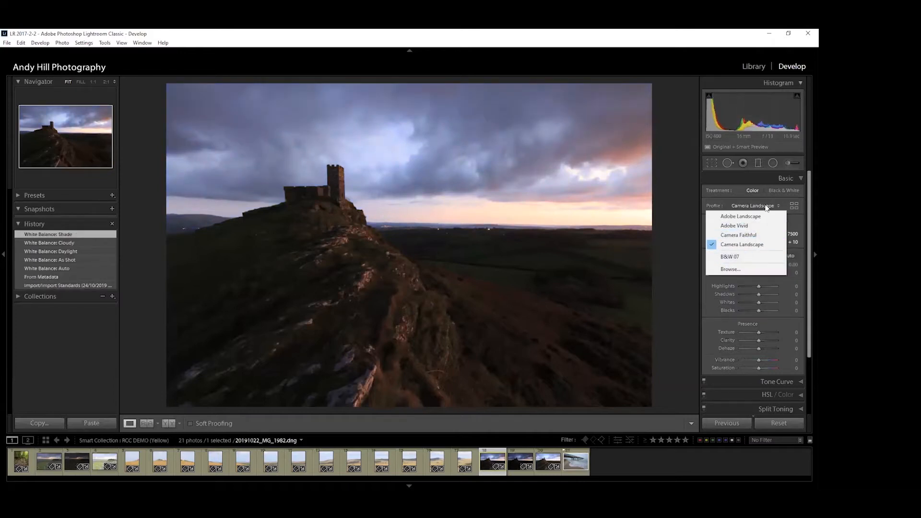
left_click(666, 208)
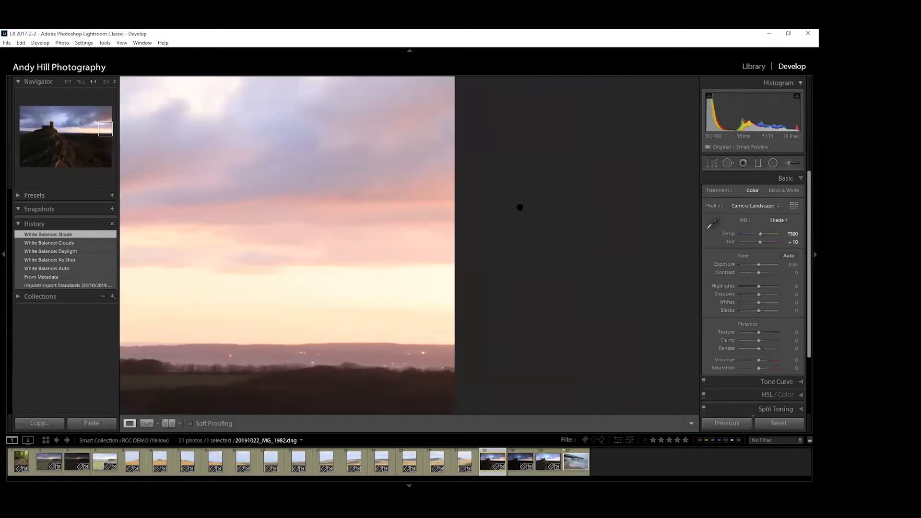
left_click(428, 194)
- Try the Tungsten white balance preset on the tower photo and switch it back to Daylight
left_click(776, 220)
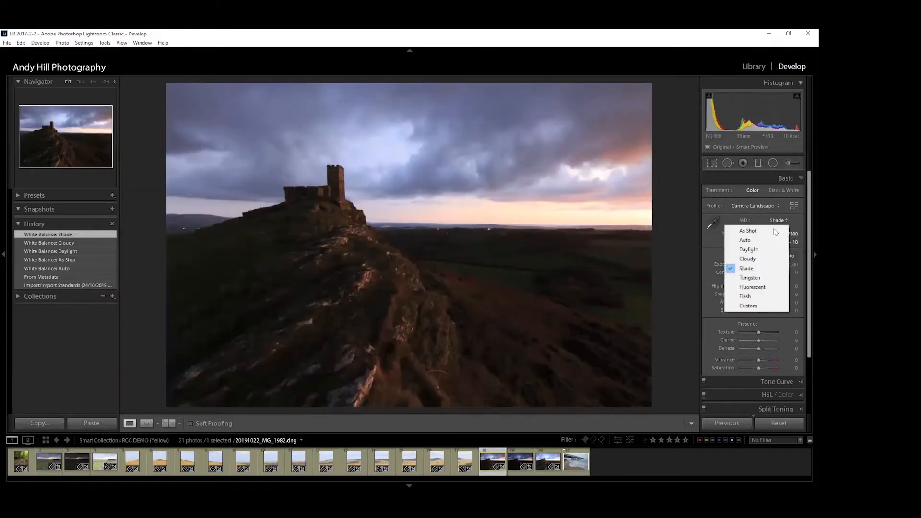
left_click(751, 279)
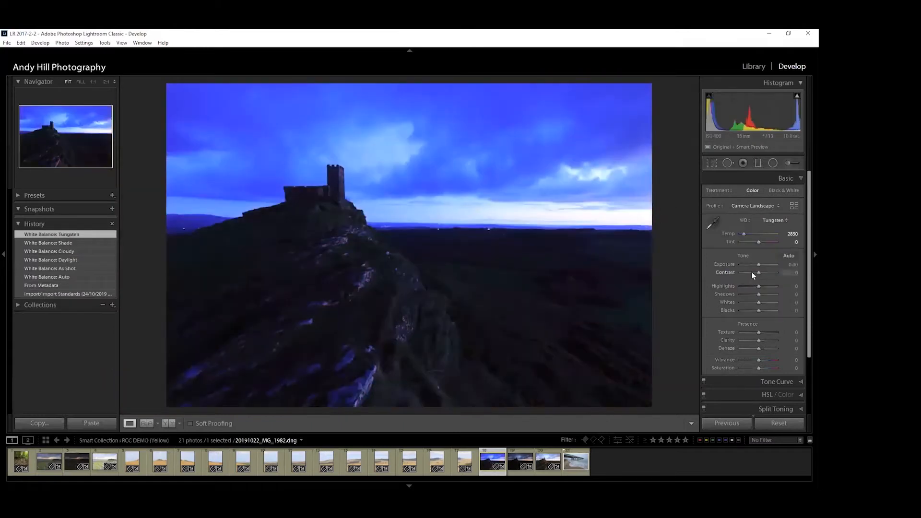
left_click(780, 221)
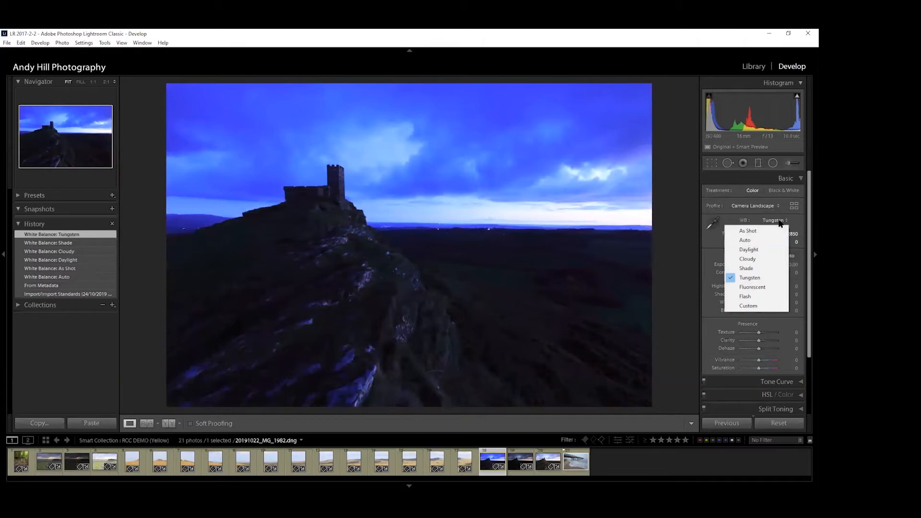
left_click(751, 249)
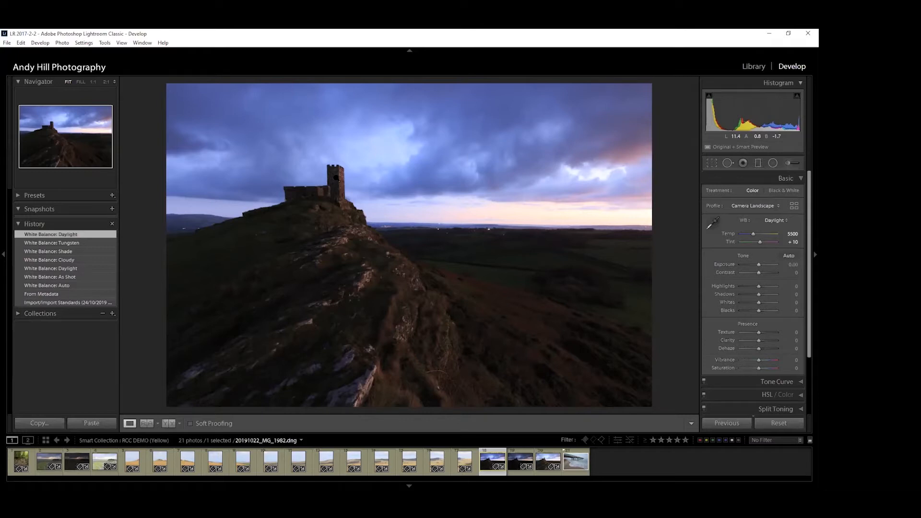
- Set a custom white balance with the White Balance Selector, sampling the sky by the railing beside the tower at 1:1 zoom
left_click(714, 224)
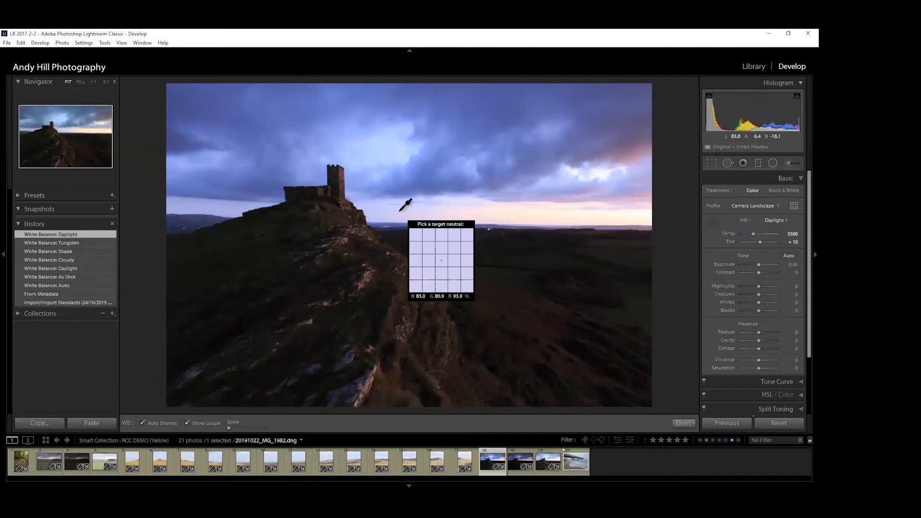
key("Escape")
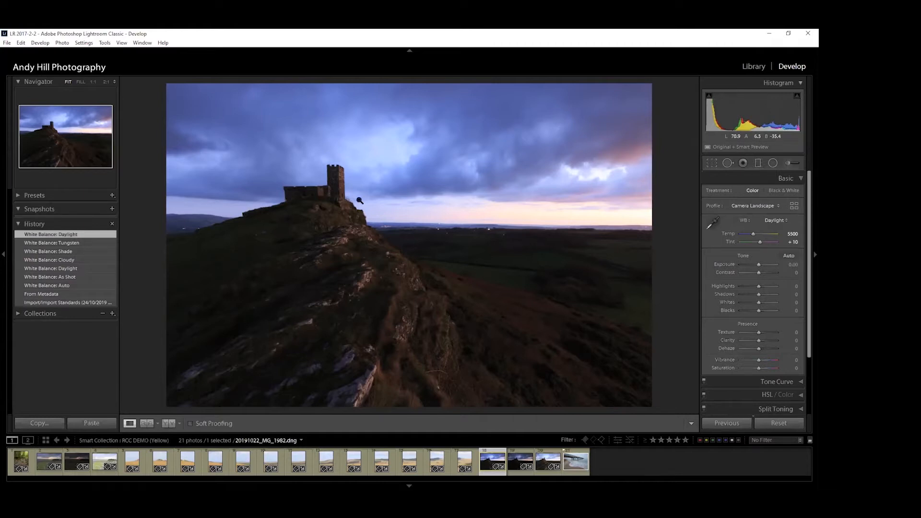
left_click(334, 200)
left_click_drag(356, 235, 376, 232)
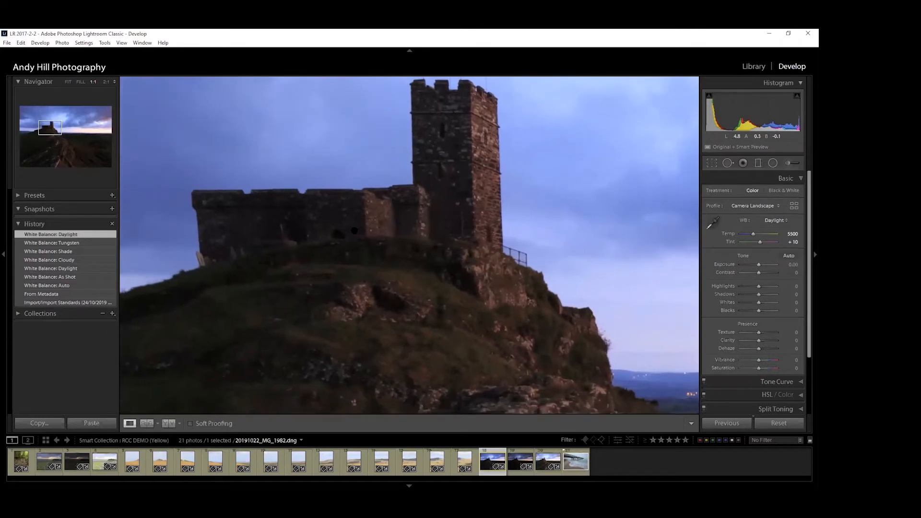
left_click_drag(379, 289, 378, 261)
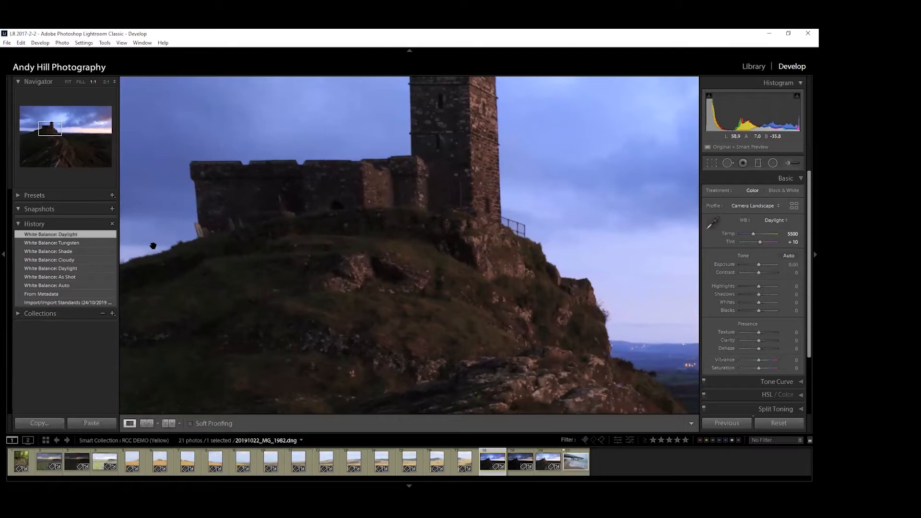
left_click(715, 218)
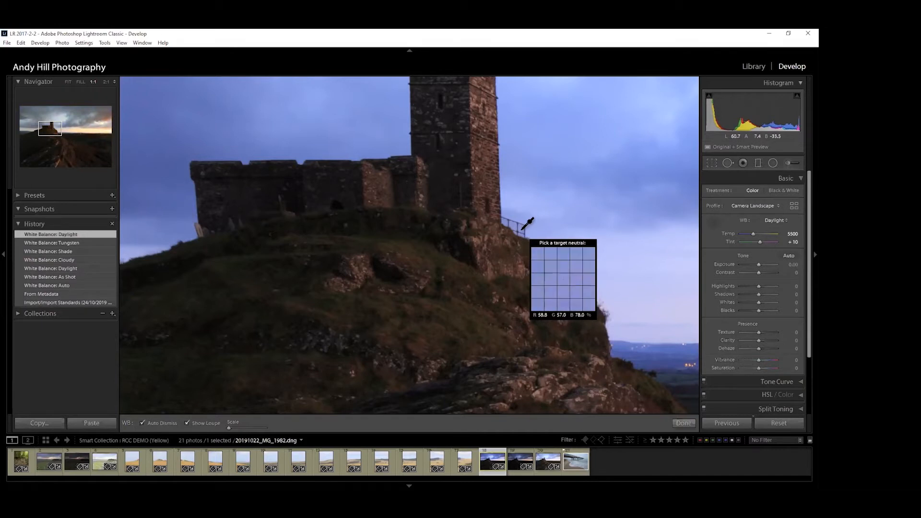
left_click(523, 229)
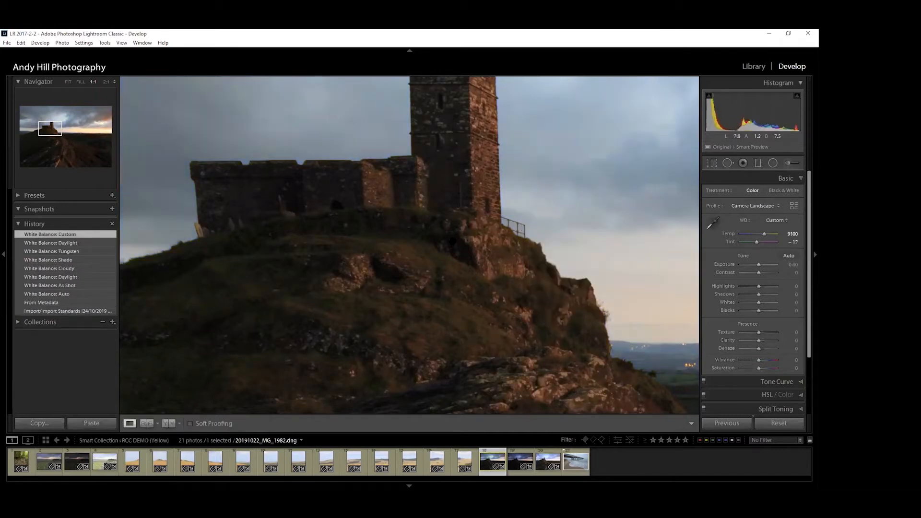
left_click(390, 254)
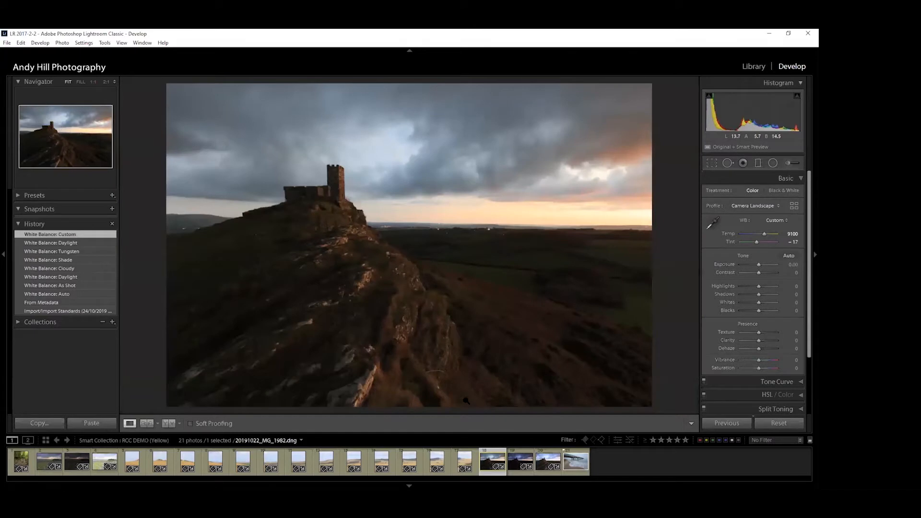
- Cycle through the before and after comparison layouts for the tower photo, finishing on the left/right split view
left_click(169, 424)
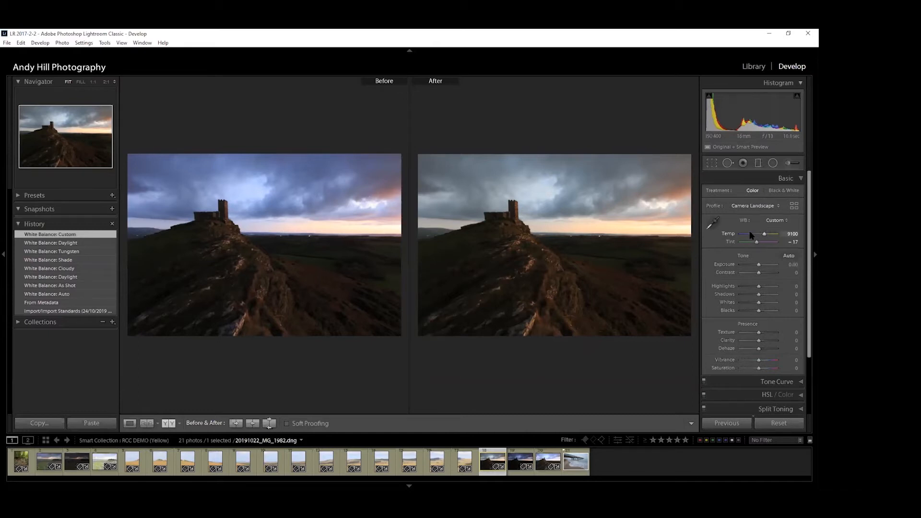
left_click(168, 423)
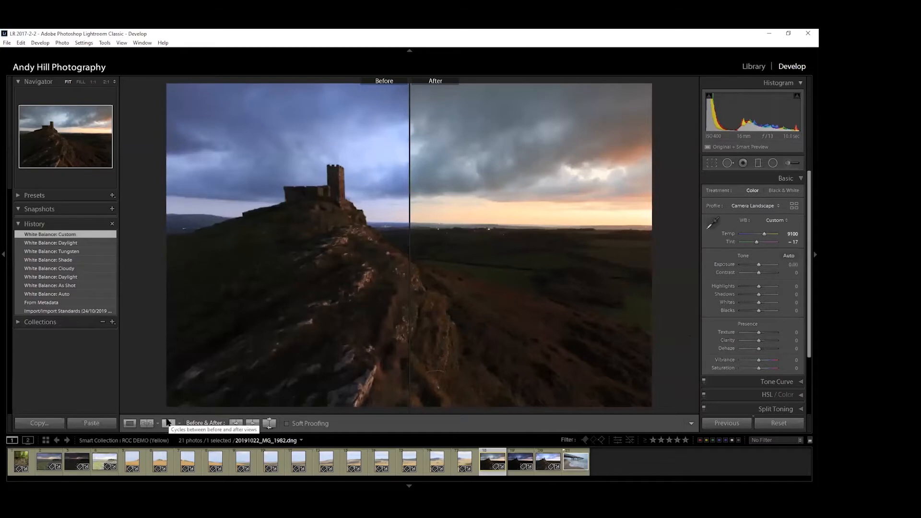
left_click(169, 423)
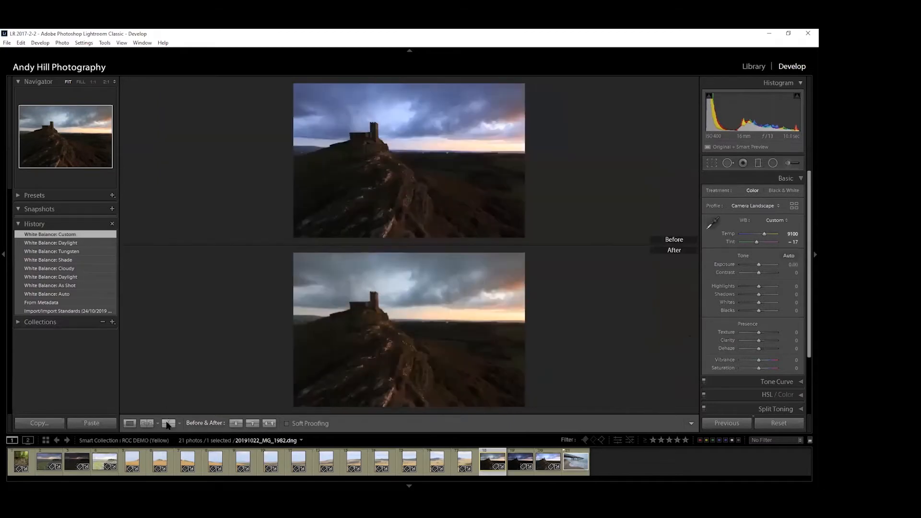
left_click(168, 423)
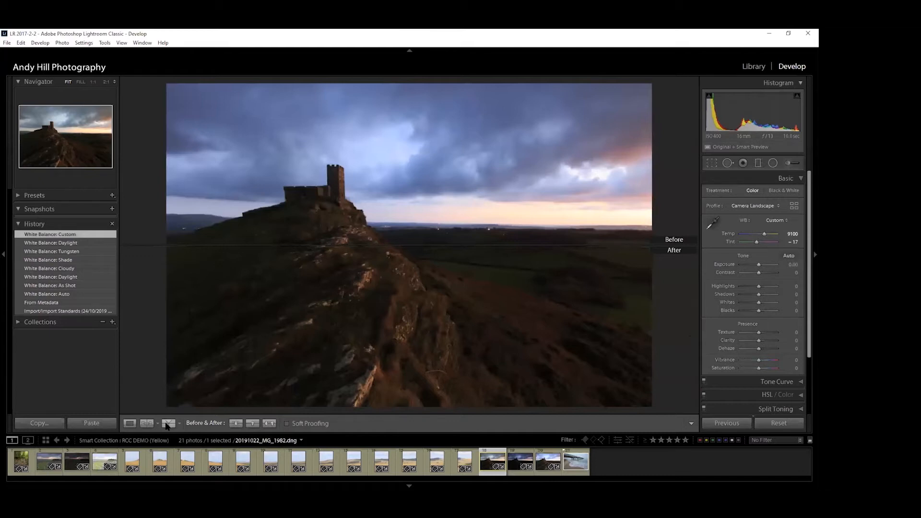
left_click(168, 425)
left_click(167, 424)
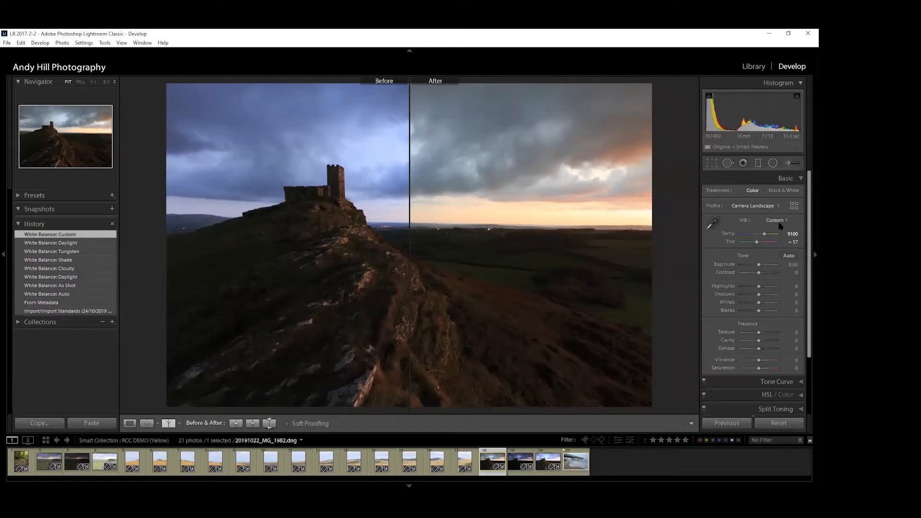
- Resample the white balance from the sunlit rocks on the ridge, and again from the sky just beside the tower
left_click(714, 222)
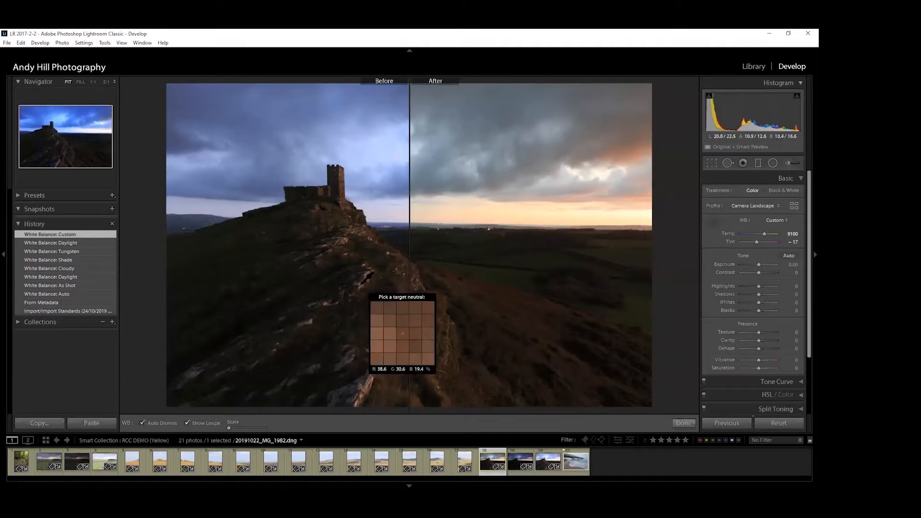
left_click(361, 284)
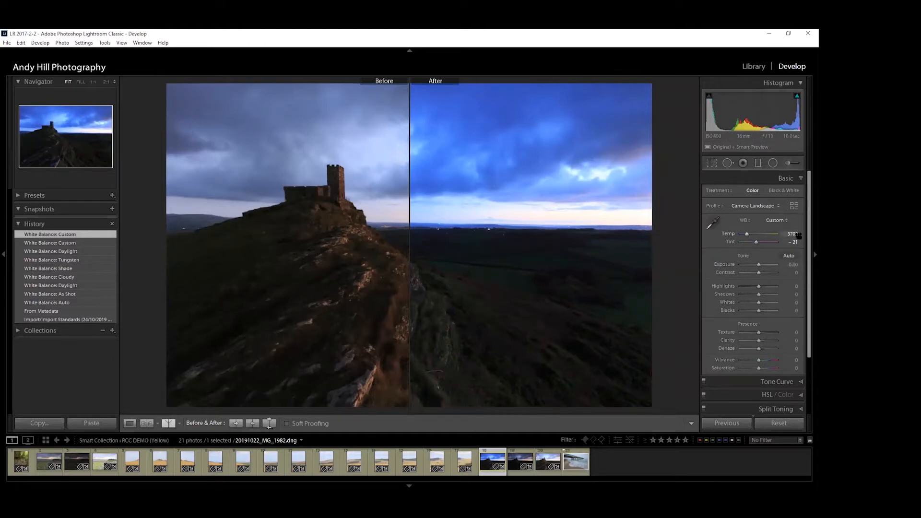
left_click(713, 223)
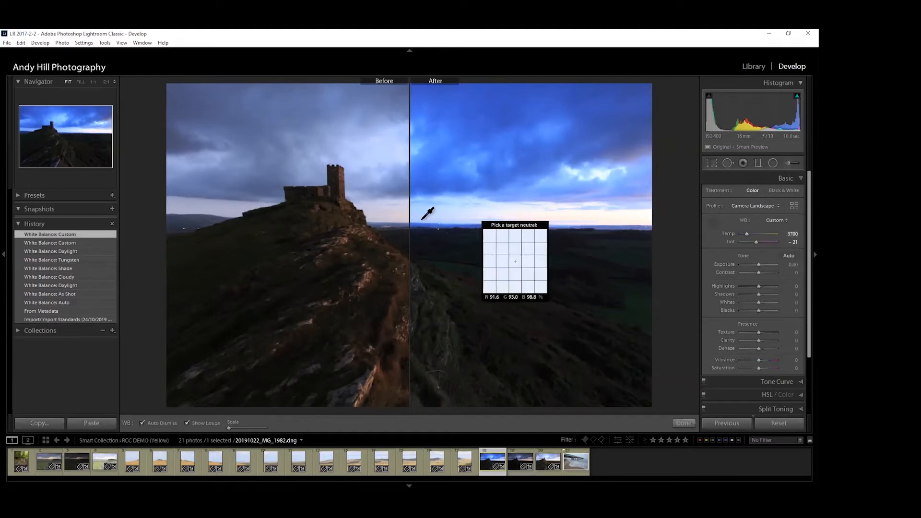
left_click(350, 198)
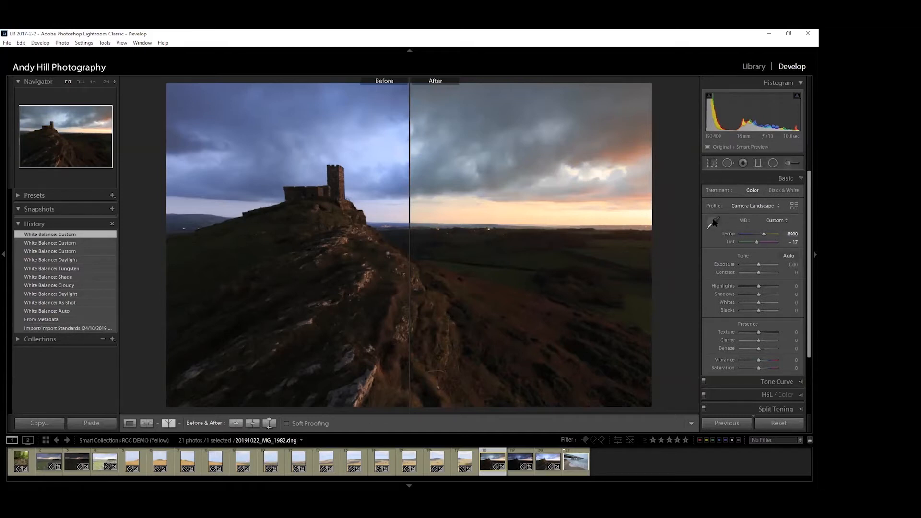
left_click(776, 221)
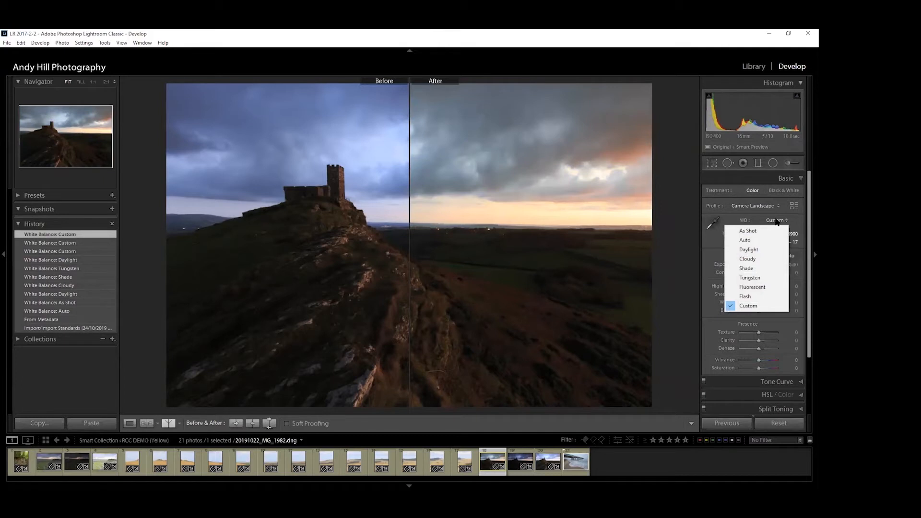
left_click(709, 241)
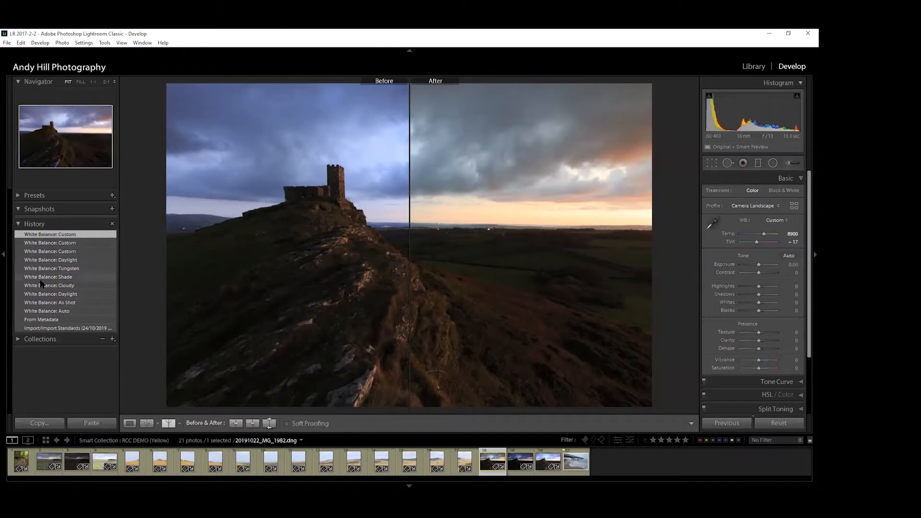
- Step the photo back to its From Metadata history state, and switch to the Tungsten white balance state
left_click(47, 320)
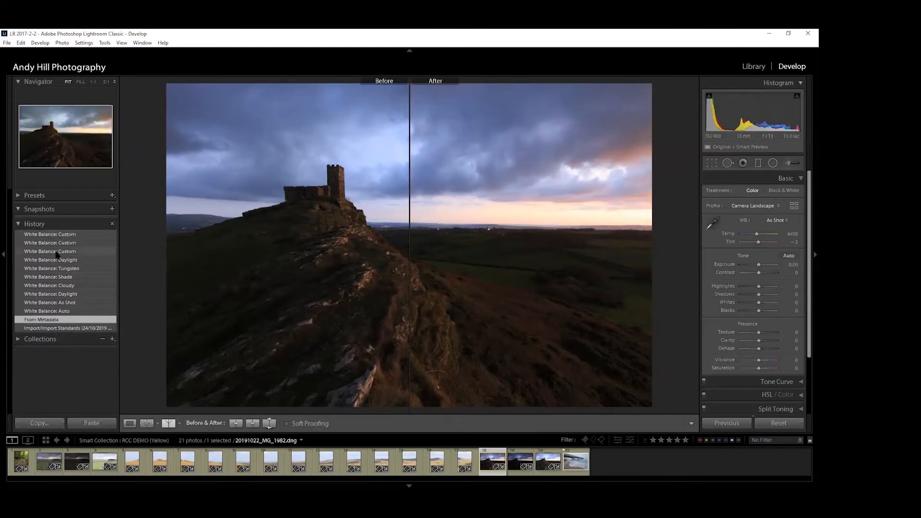
left_click(51, 270)
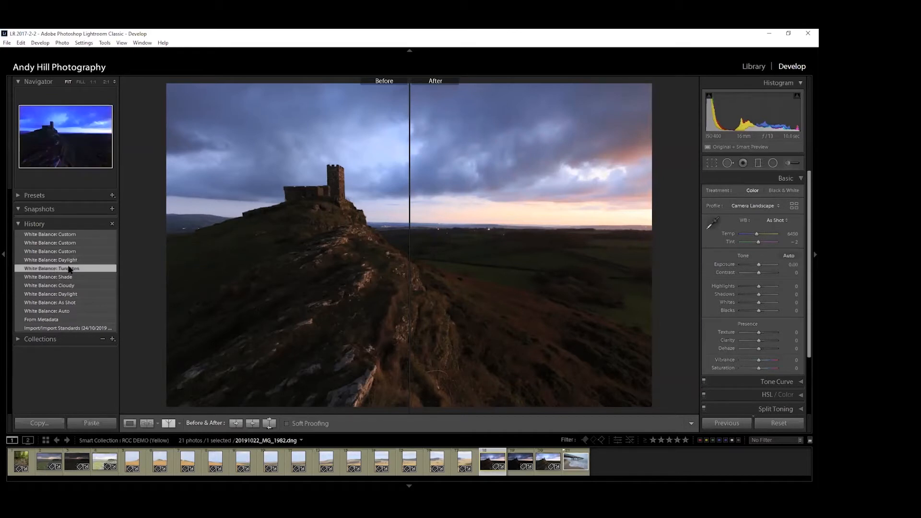
left_click(69, 269)
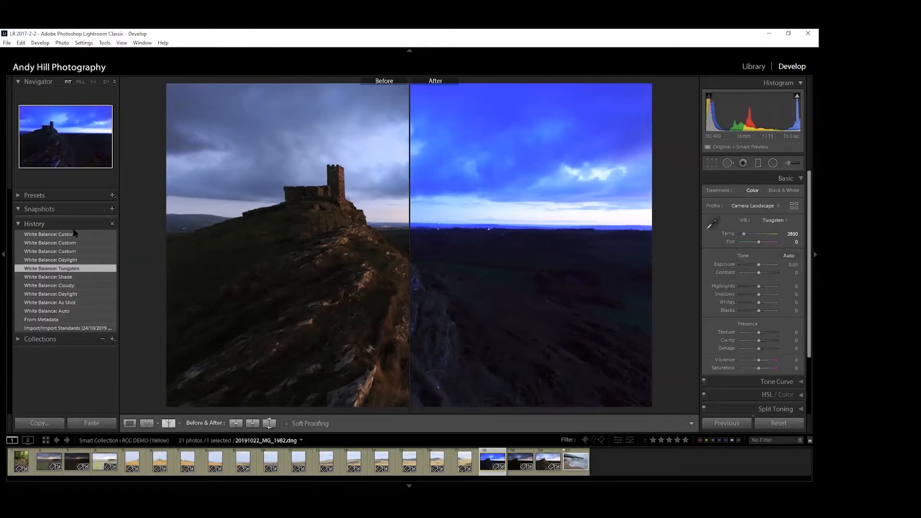
- Save the Tungsten history state as a snapshot named Version 1, and return to the most recent Custom white balance state
right_click(56, 269)
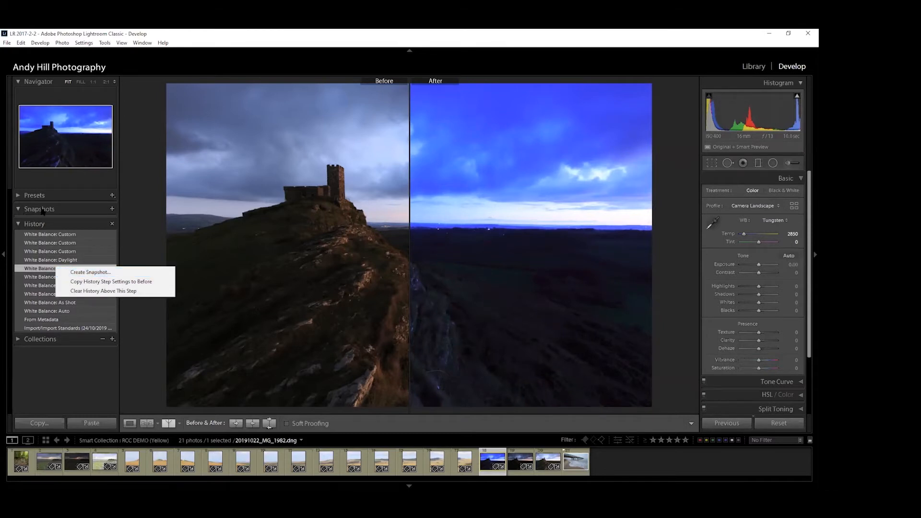
left_click(86, 272)
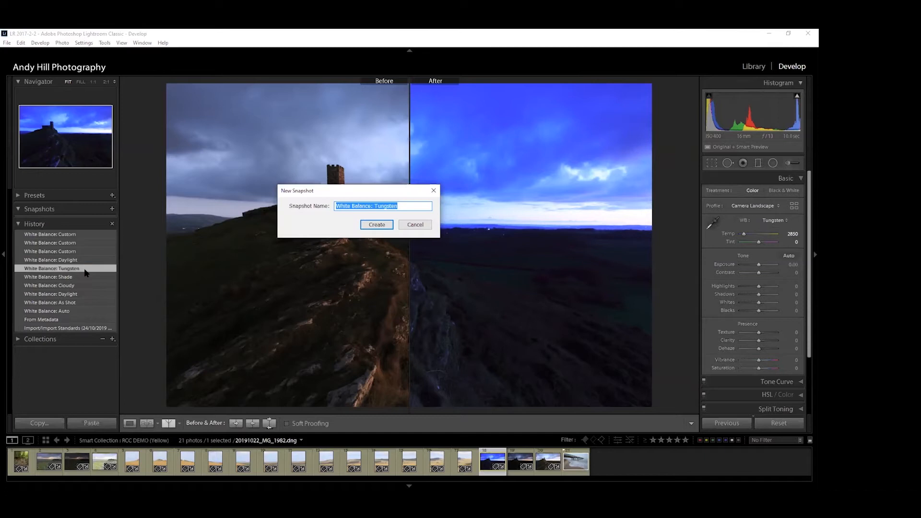
type("Version 1")
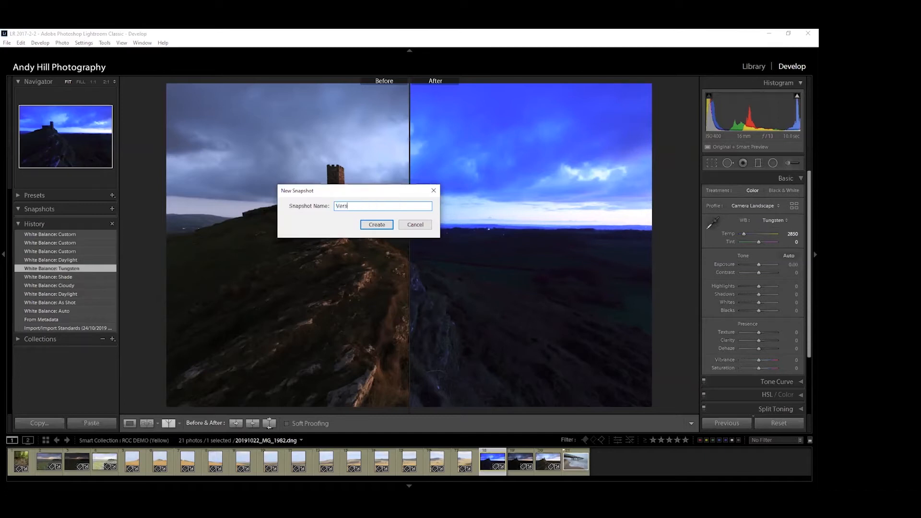
left_click(376, 225)
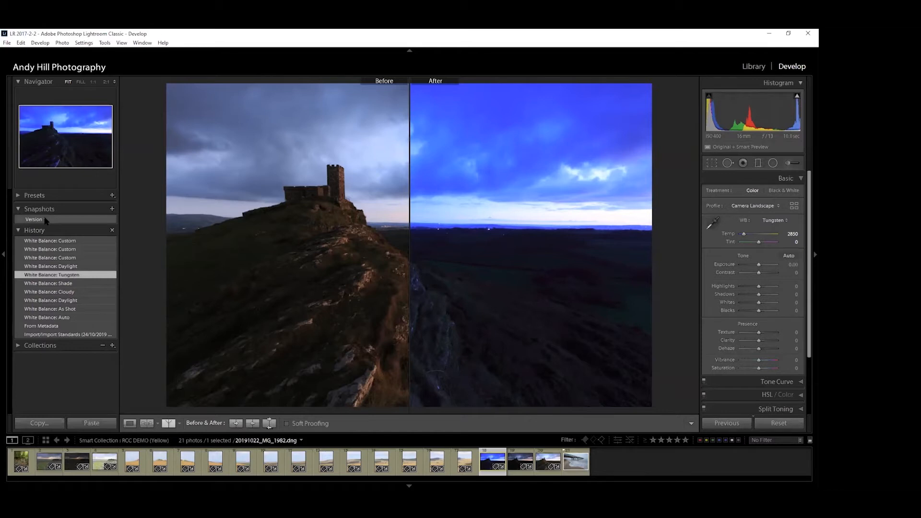
type("1")
key("Return")
left_click(72, 242)
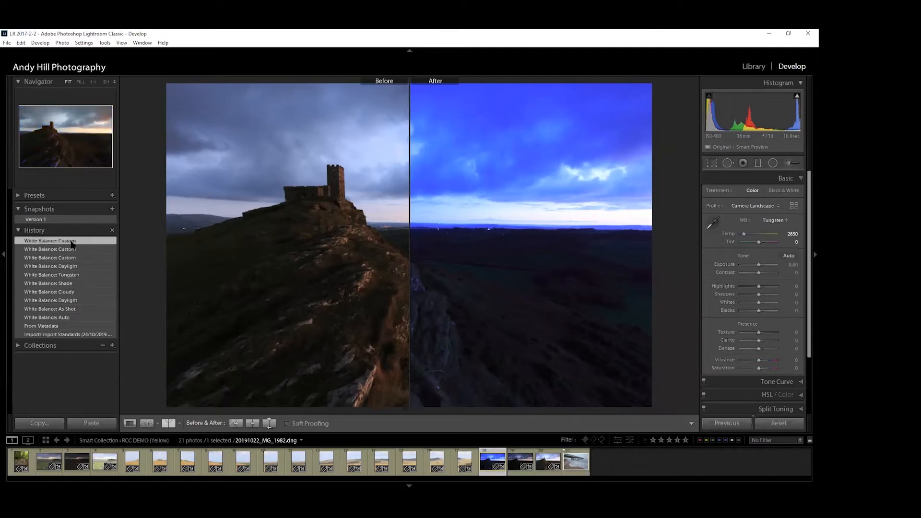
- Compare the tower photo in the side-by-side before and after layout, and return to the single-image Loupe view
left_click(168, 423)
left_click(168, 423)
left_click(167, 424)
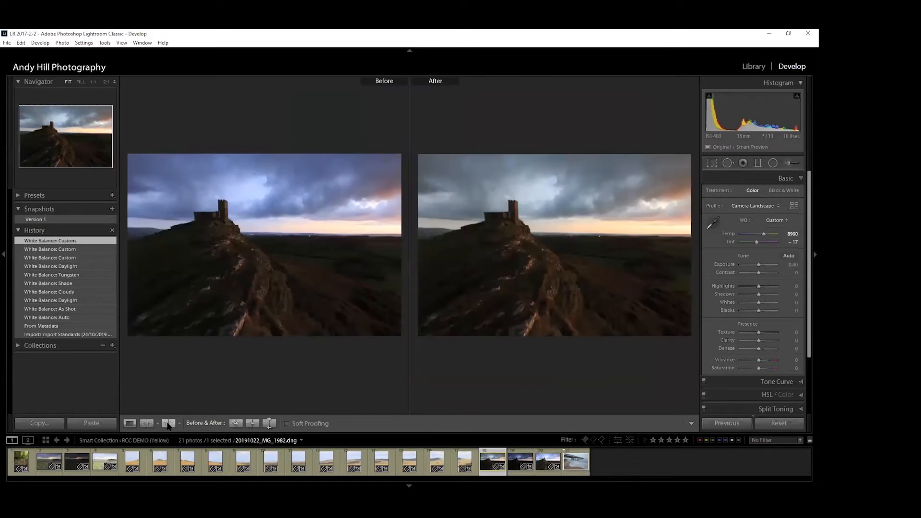
left_click(129, 423)
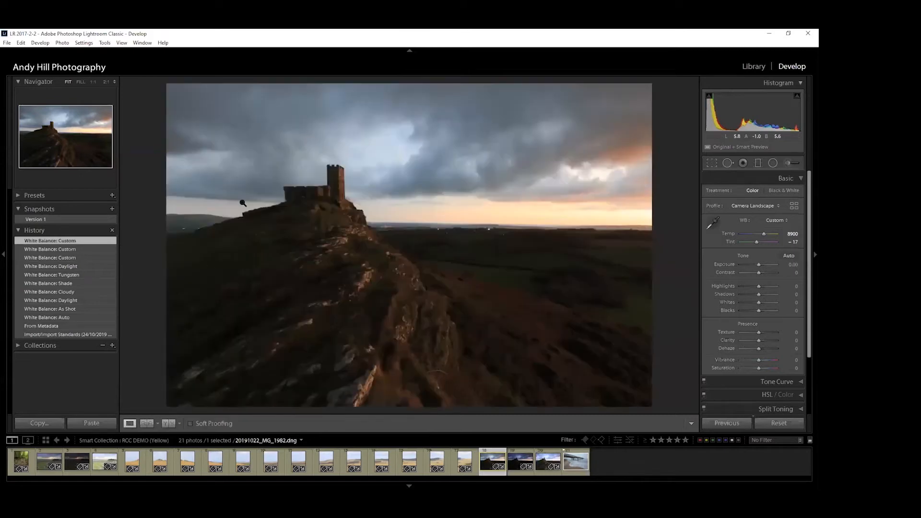
- Save the most recent Custom white balance history state as a snapshot named Version 2
right_click(67, 241)
left_click(96, 244)
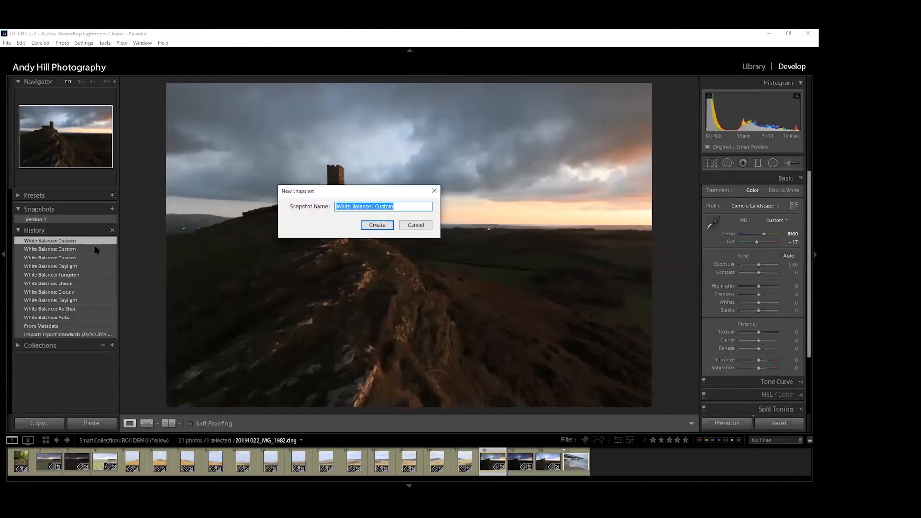
type("Version 2")
left_click(377, 225)
- Switch the photo back and forth between the Version 1 and Version 2 snapshots, finishing on Version 2
left_click(48, 220)
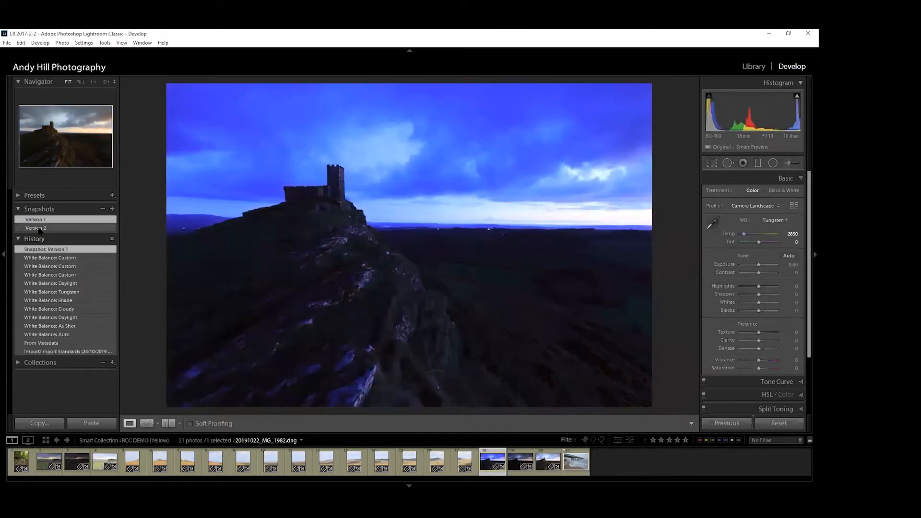
left_click(40, 228)
left_click(36, 220)
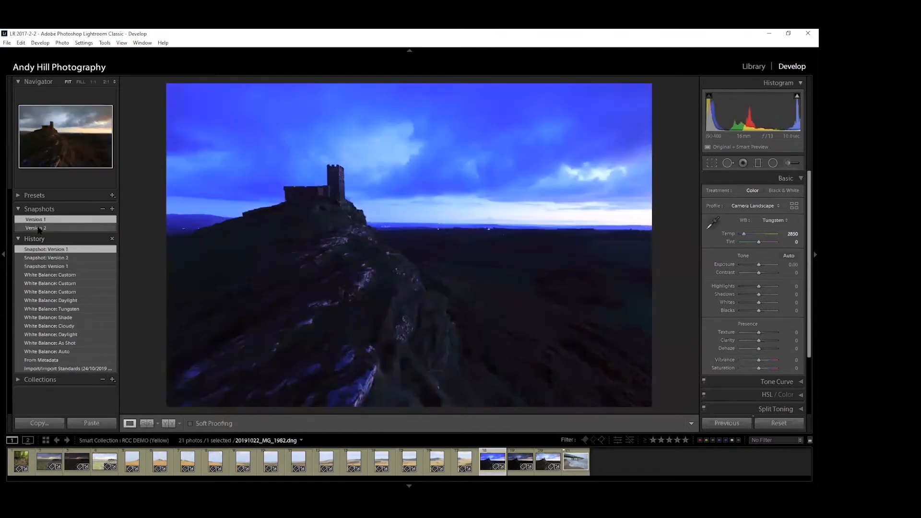
left_click(39, 228)
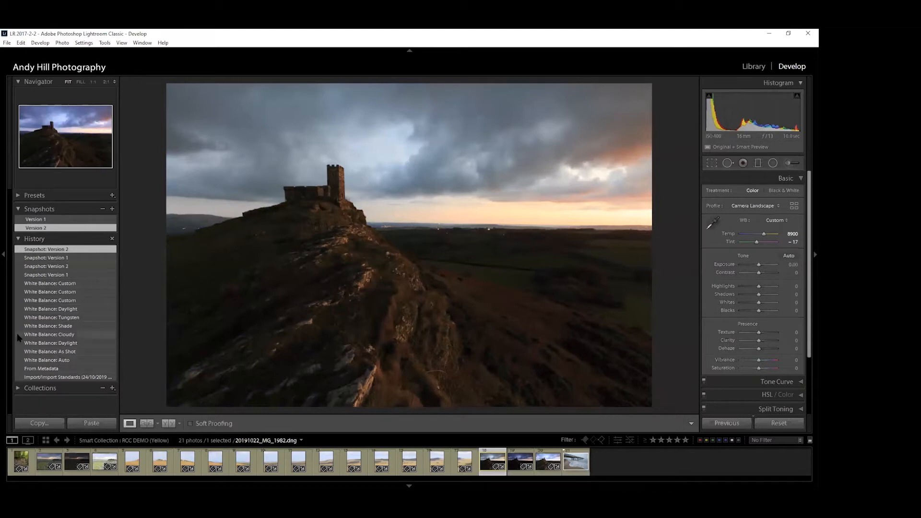
- Check the options available for a Custom white balance history state, and collapse the snapshot list
right_click(53, 284)
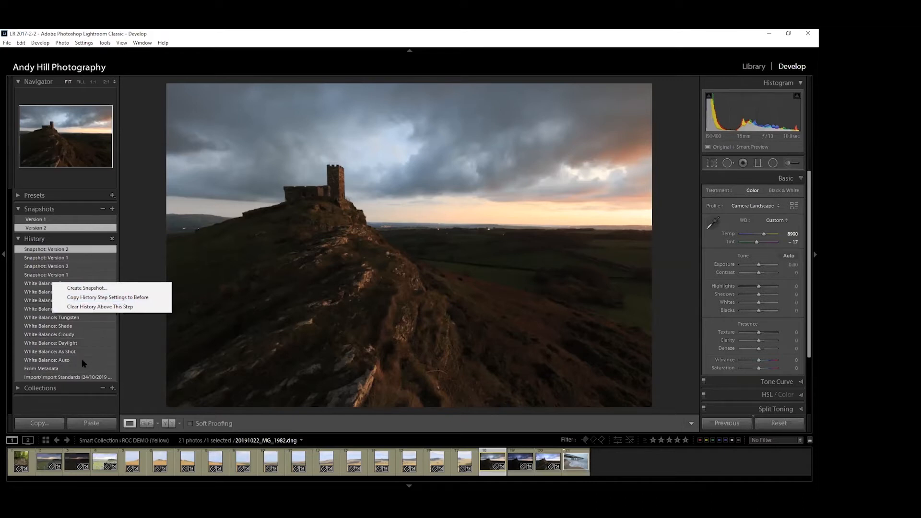
left_click(18, 240)
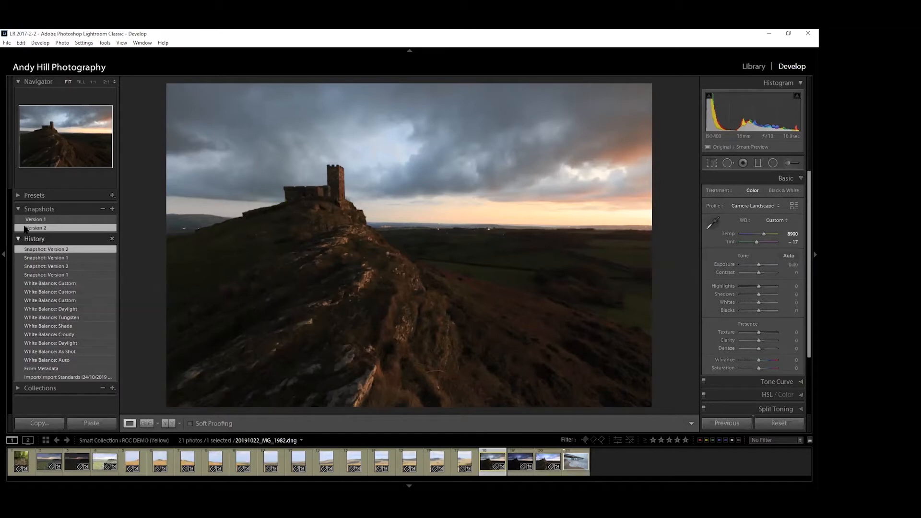
left_click(19, 209)
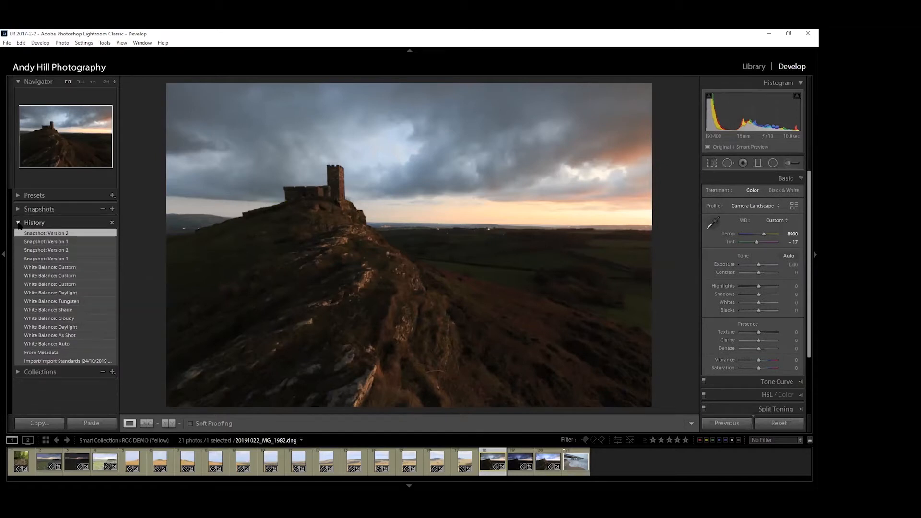
left_click(17, 222)
left_click(18, 223)
- Try the Natural, Bright and High Contrast presets from the Color group, and settle on Bright
left_click(19, 196)
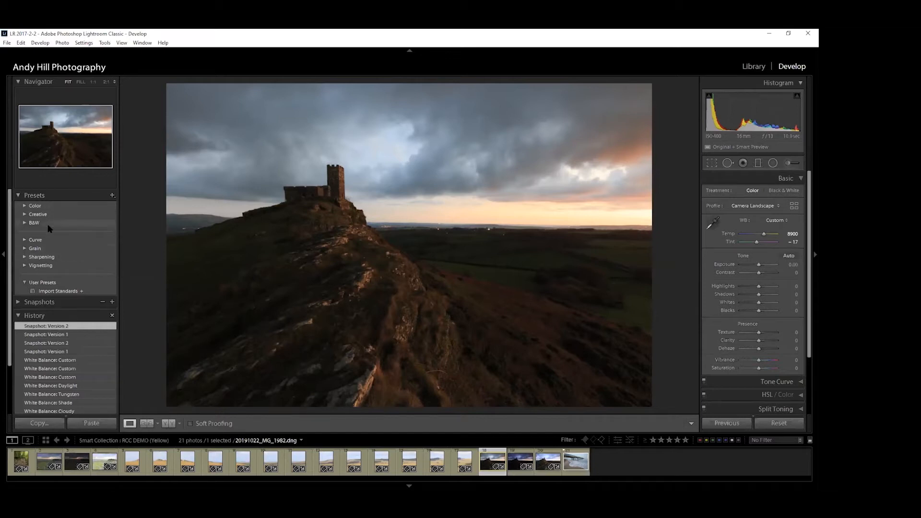
left_click(25, 207)
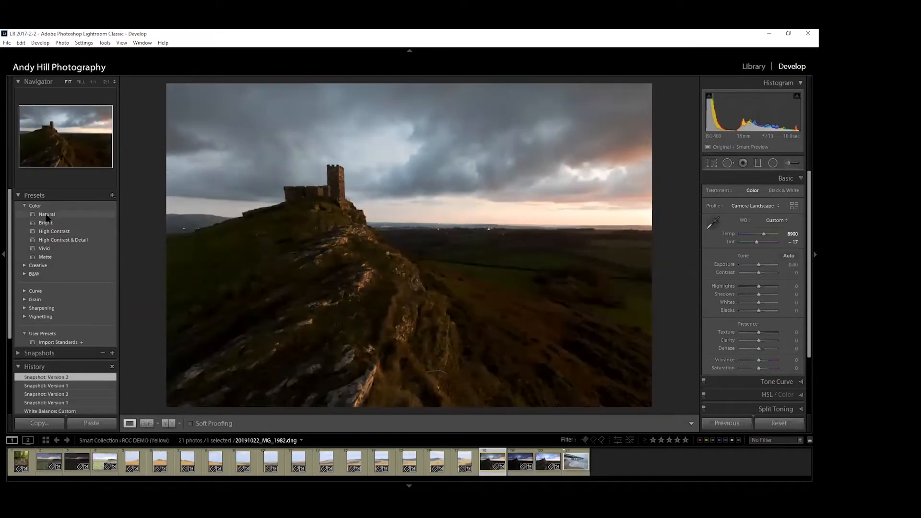
left_click(47, 216)
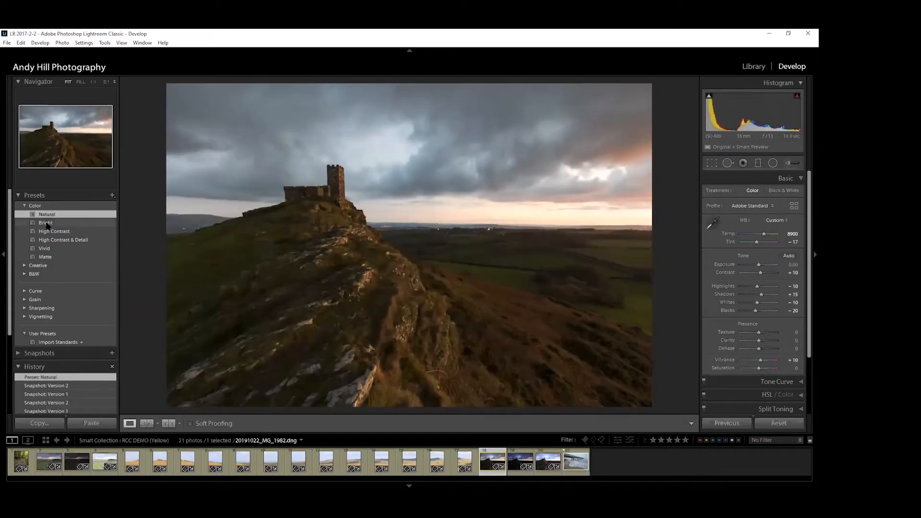
left_click(47, 223)
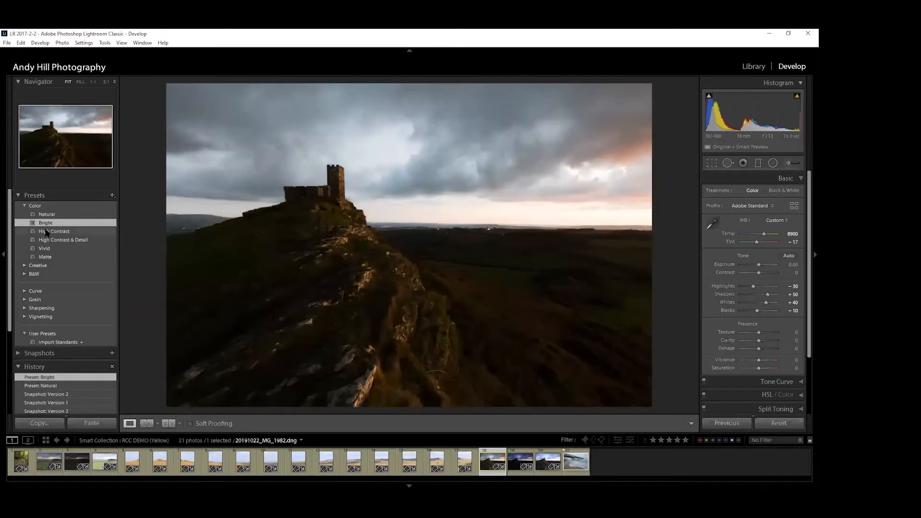
left_click(47, 232)
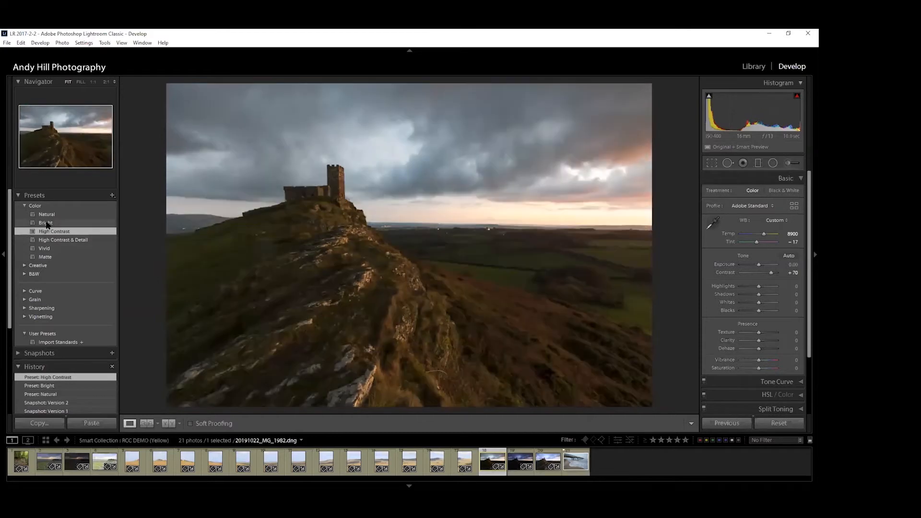
left_click(47, 224)
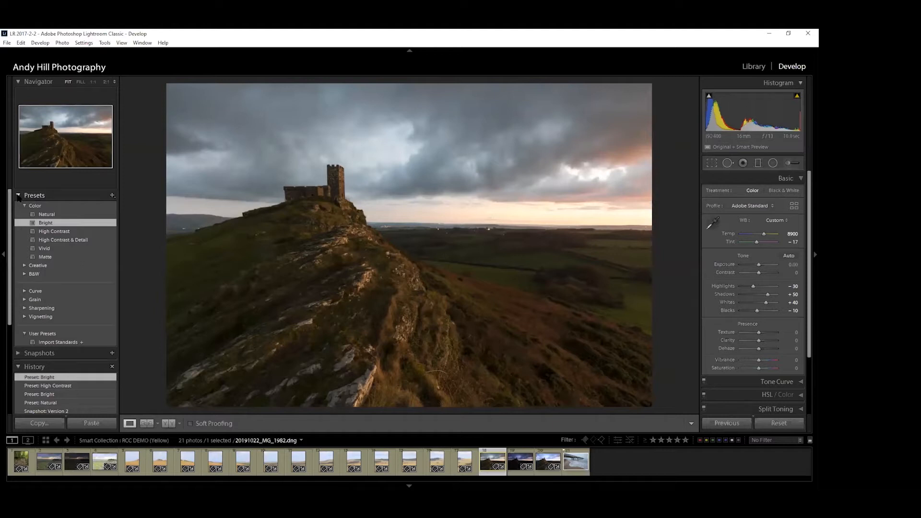
- Collapse the preset and history lists, and briefly view the smart collections before collapsing them too
left_click(17, 196)
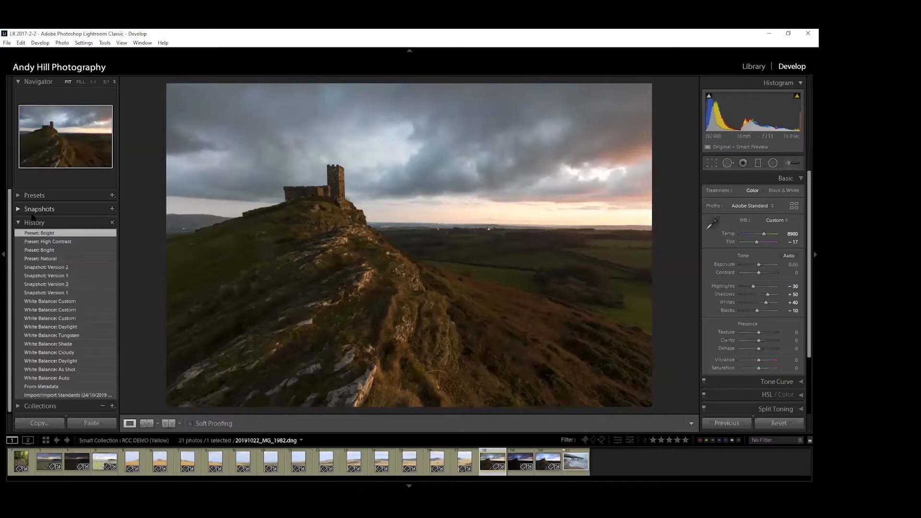
left_click(18, 222)
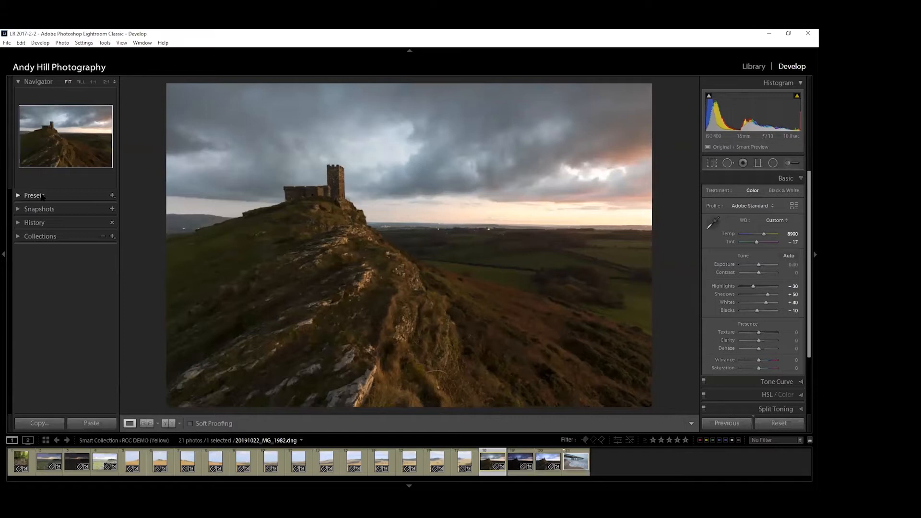
left_click(24, 236)
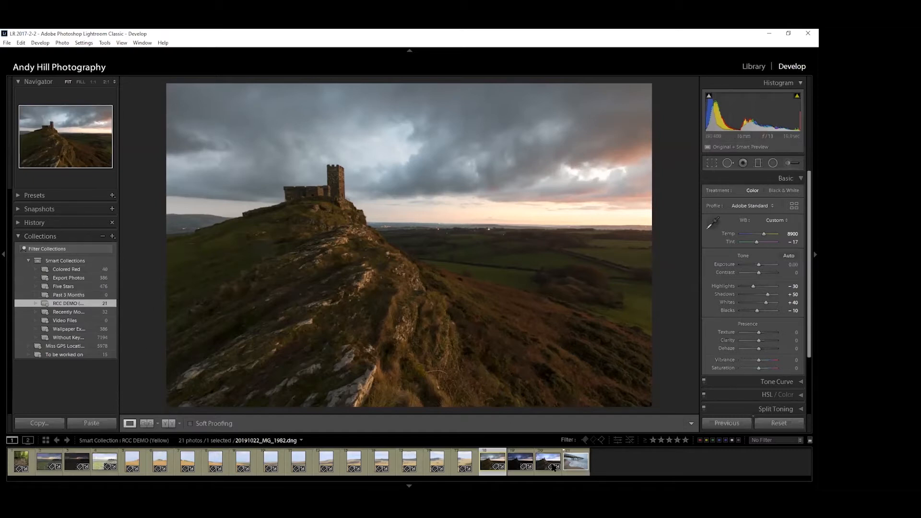
left_click(19, 238)
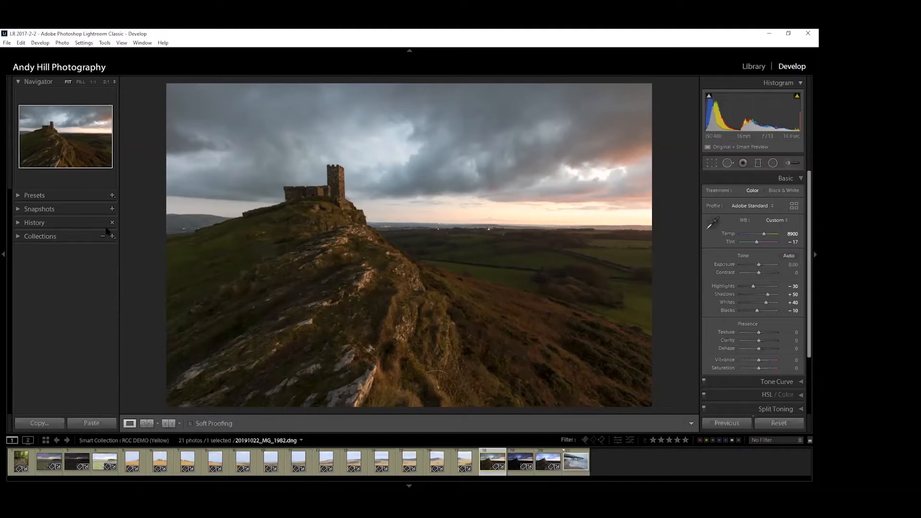
- Enlarge the tower photo through the Fill, 1:1, 2:1 and 3:1 zoom levels
left_click(81, 82)
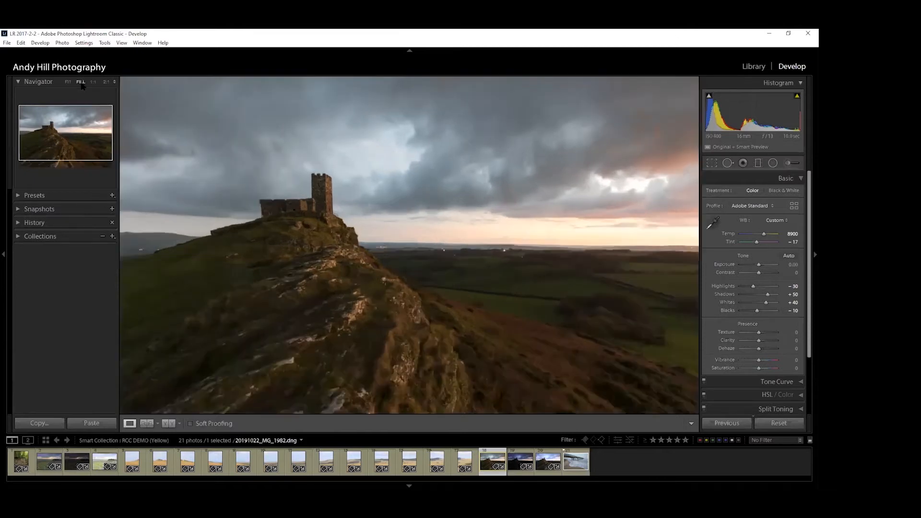
left_click(93, 82)
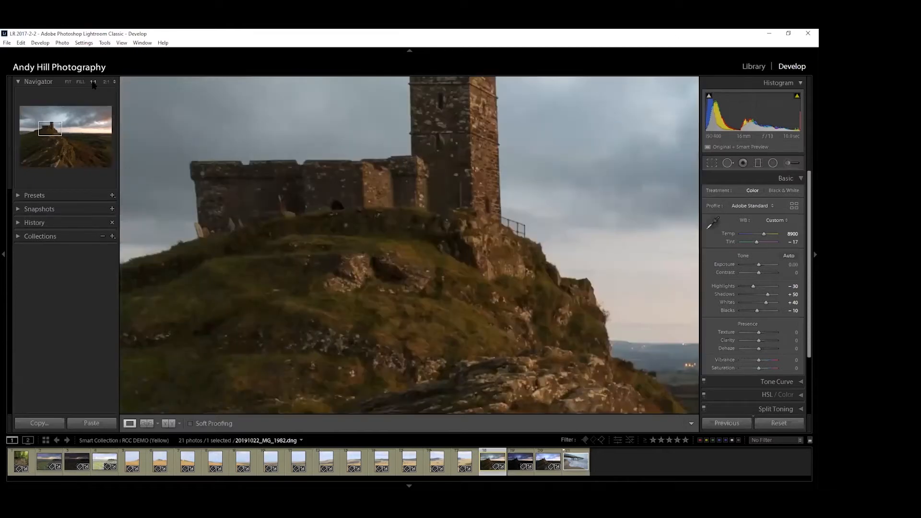
left_click(107, 82)
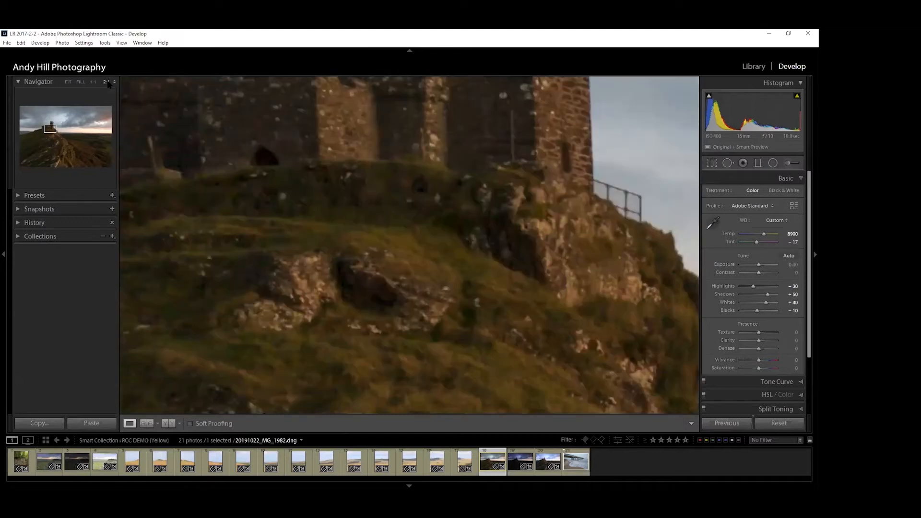
left_click(115, 82)
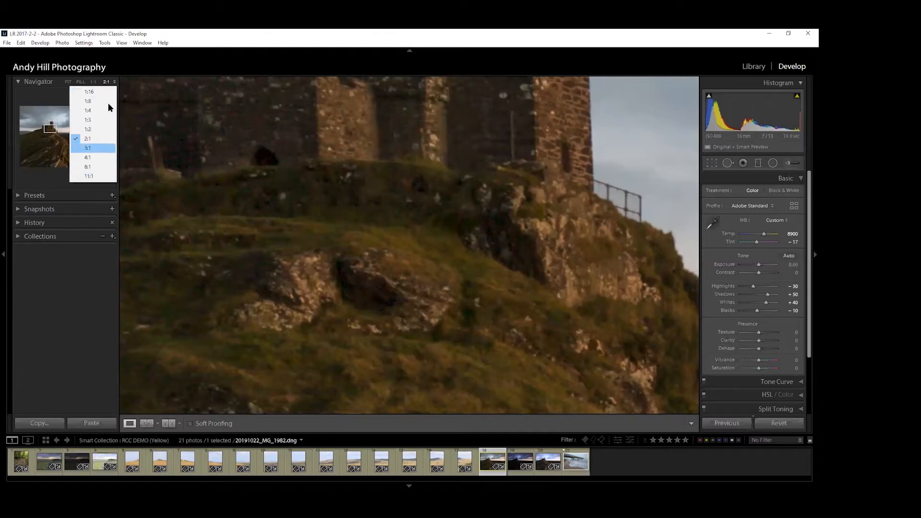
left_click(88, 148)
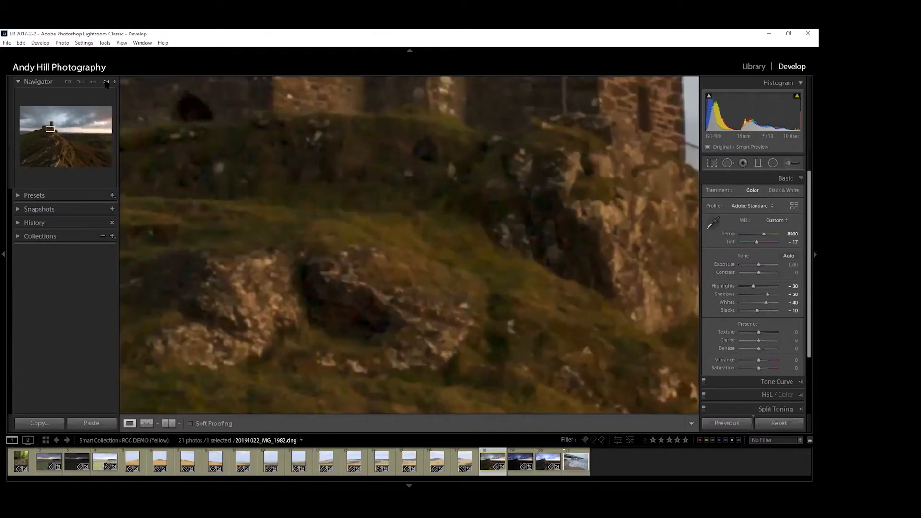
- Toggle the photo between 1:1 and 3:1 magnification, and reduce it to 1:4 and 1:16
left_click(93, 82)
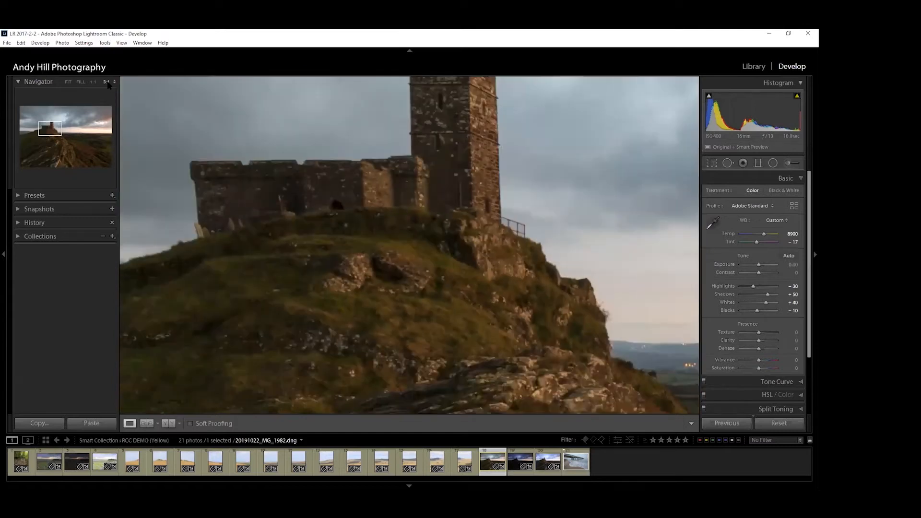
left_click(107, 82)
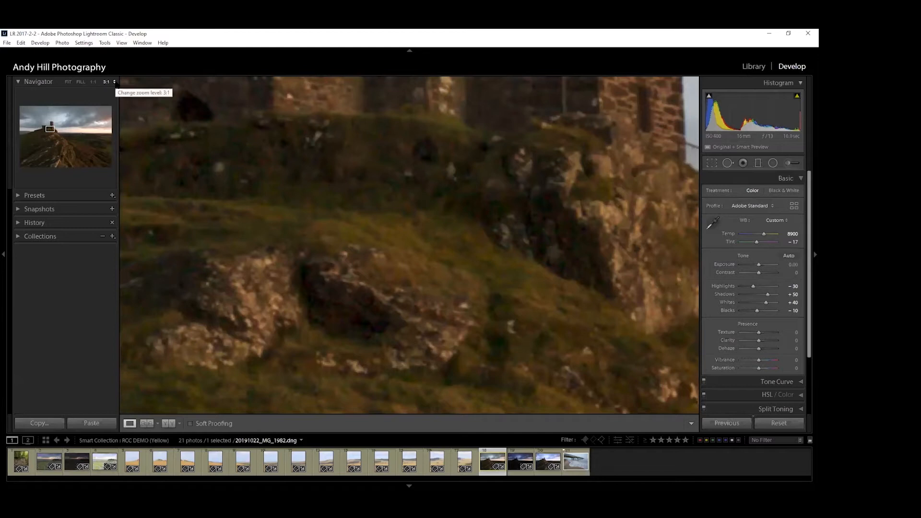
left_click(115, 83)
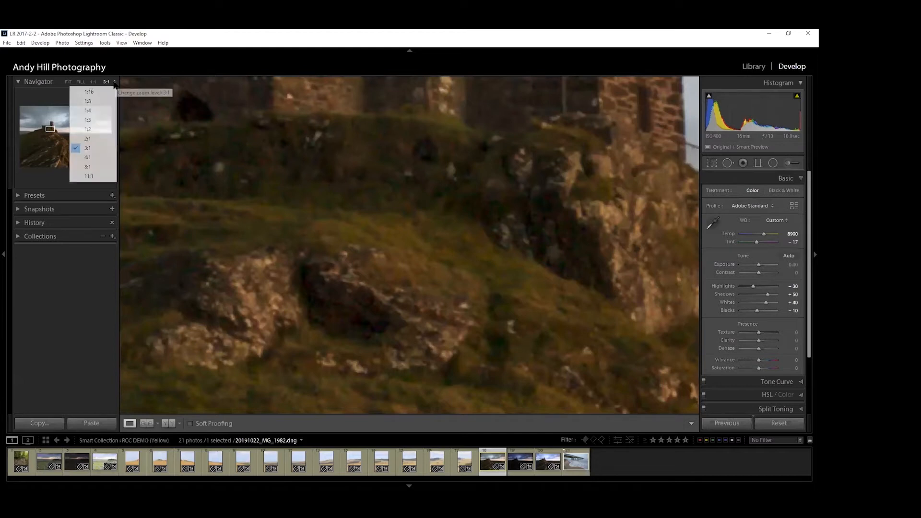
left_click(91, 112)
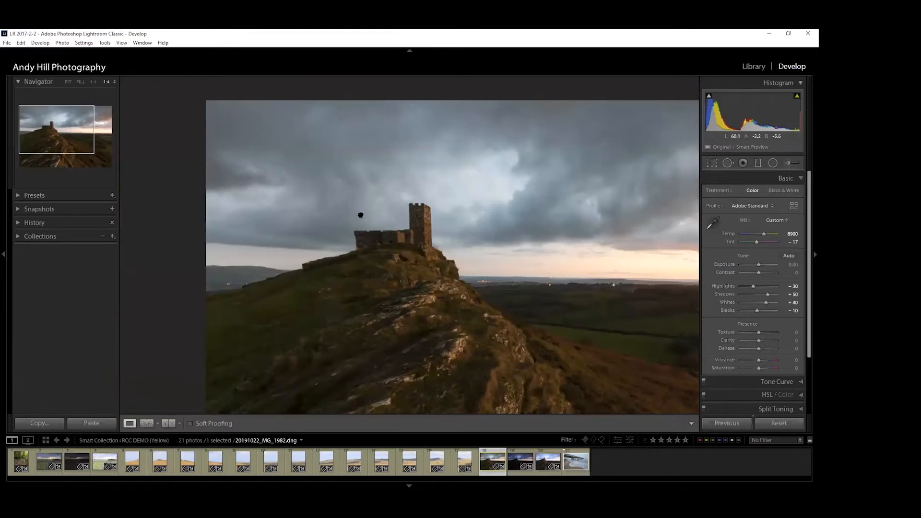
left_click(108, 83)
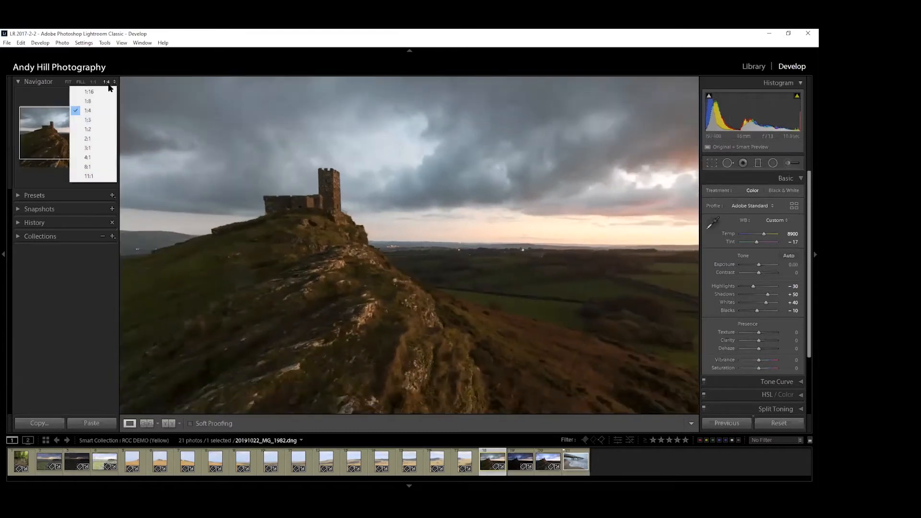
left_click(96, 91)
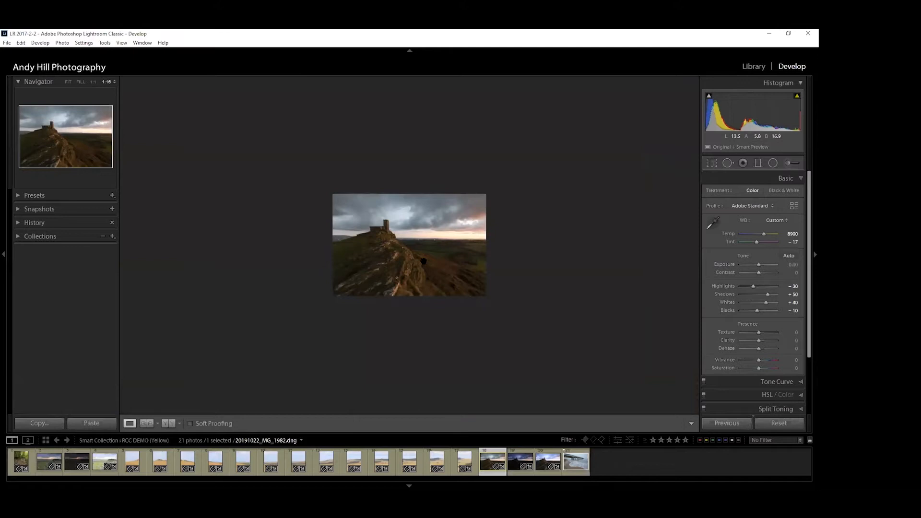
- Magnify the distant landscape at 2:1 and 1:1, and fit the whole photo back in view
left_click(109, 82)
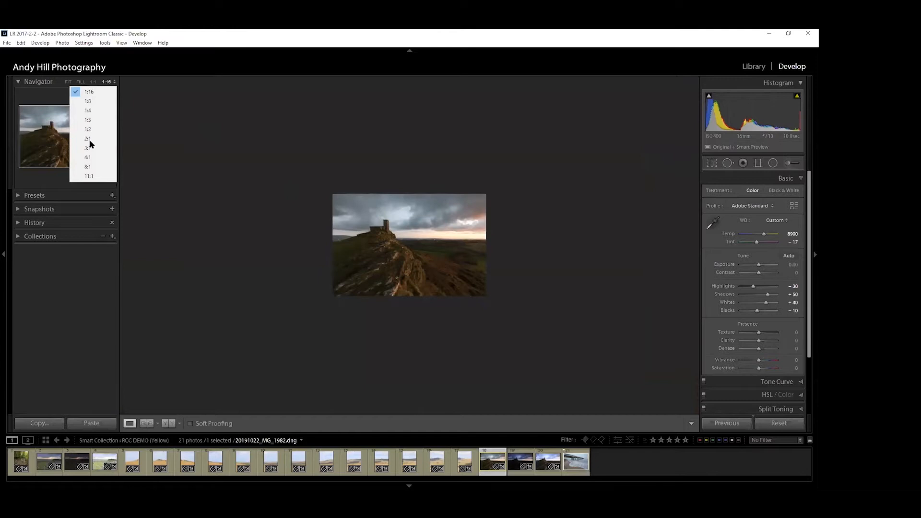
left_click(89, 139)
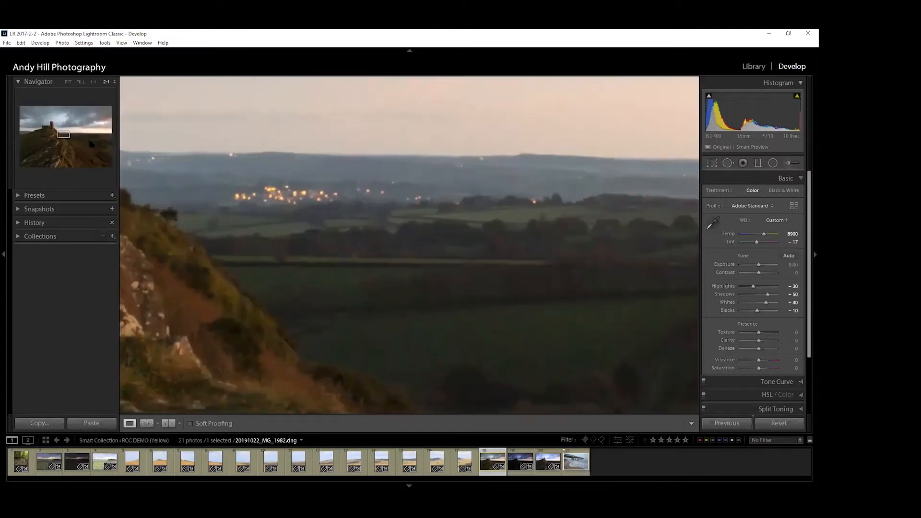
left_click(93, 82)
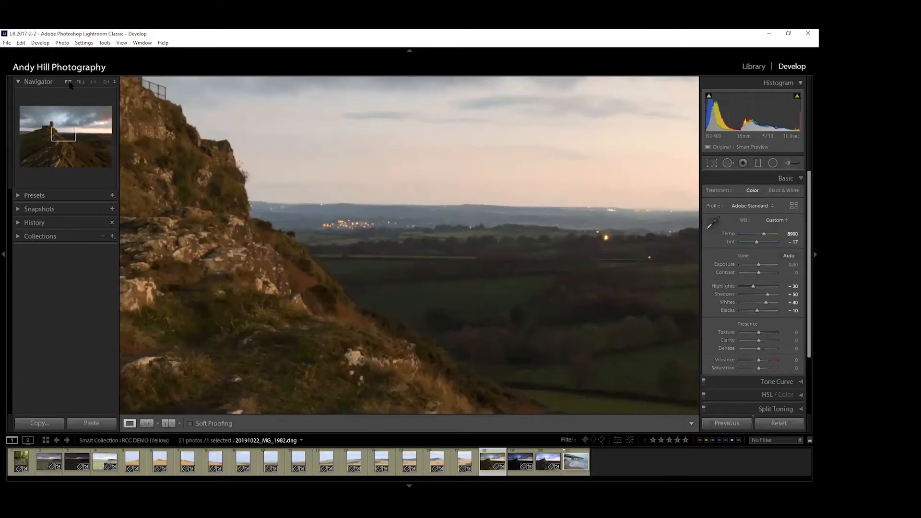
left_click(67, 82)
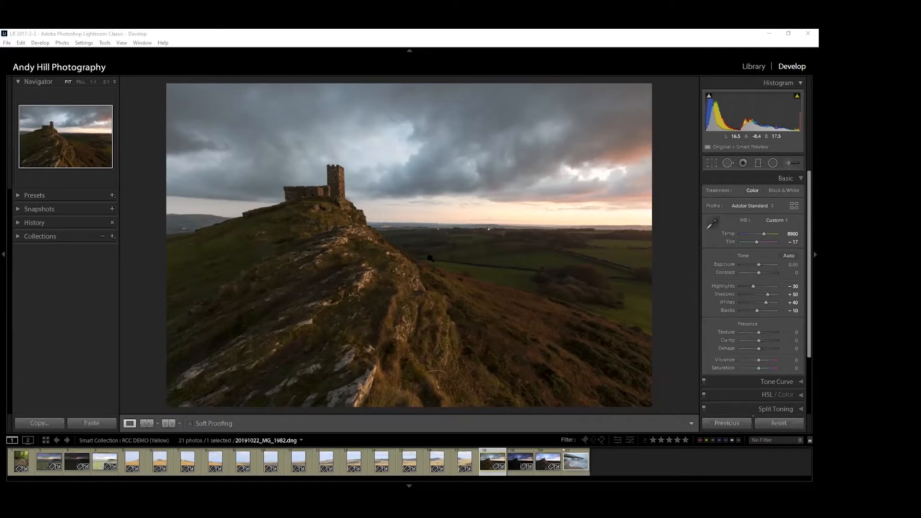
- Collapse the Basic adjustments so only the section headings remain
left_click(709, 222)
left_click(800, 179)
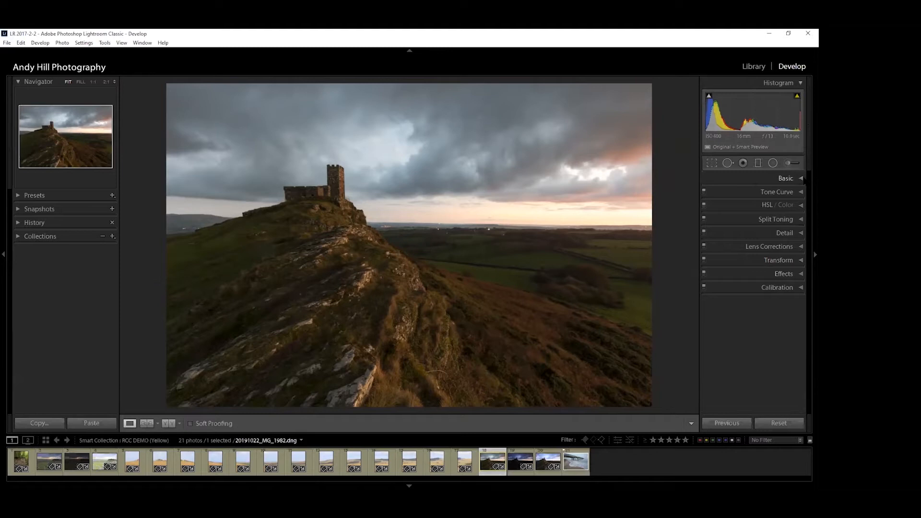
- Expand and collapse the Basic adjustments, and check the Solo Mode option for the Develop sections
left_click(805, 178)
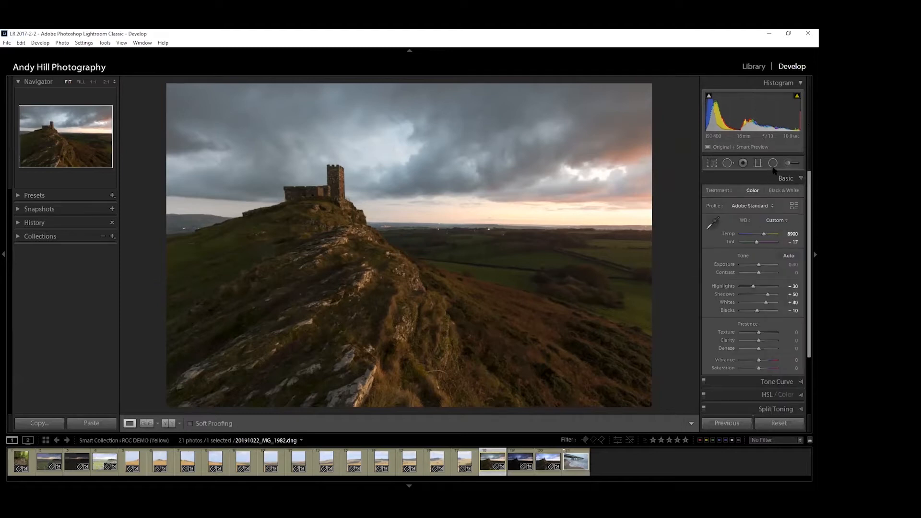
left_click(802, 180)
right_click(794, 180)
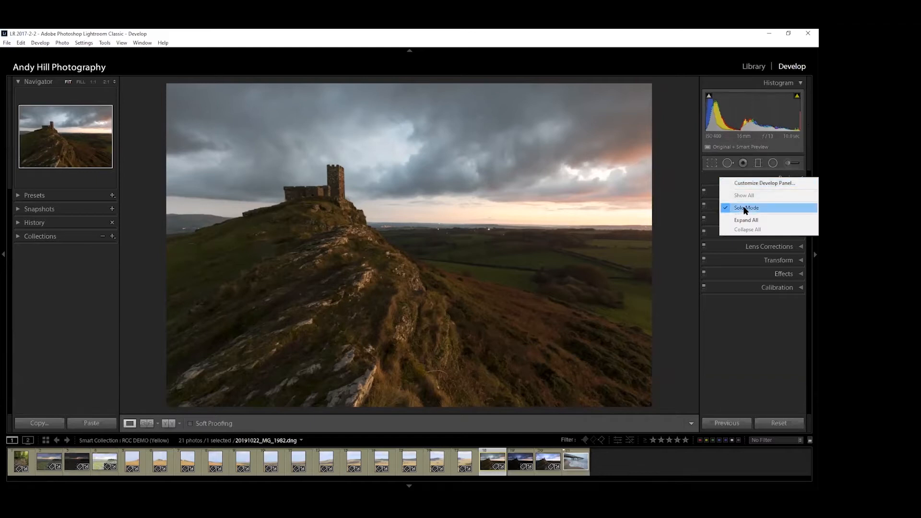
left_click(746, 322)
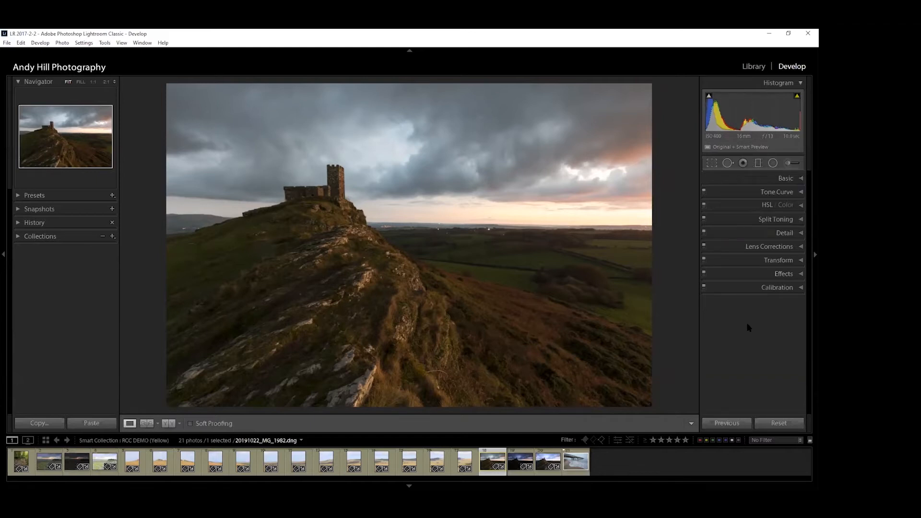
- Open the Basic adjustments, switch to the Tone Curve section, and return to Basic
left_click(793, 181)
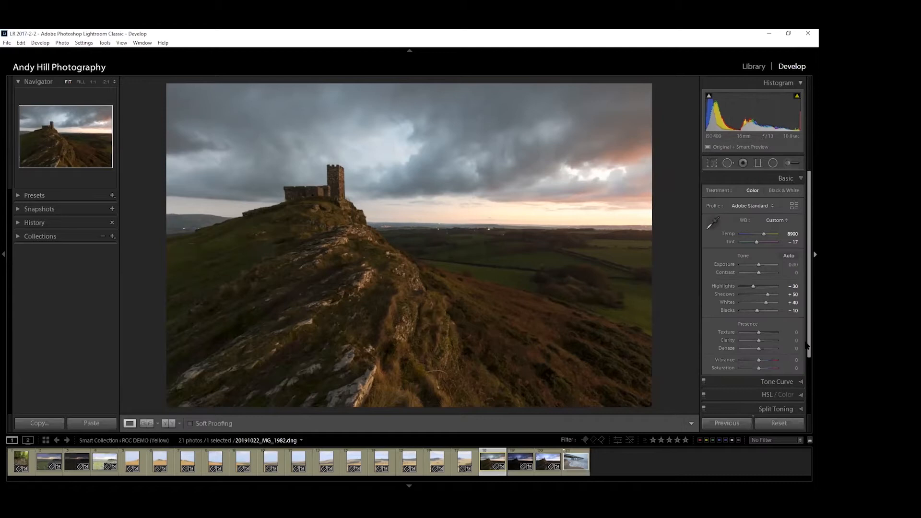
left_click(786, 384)
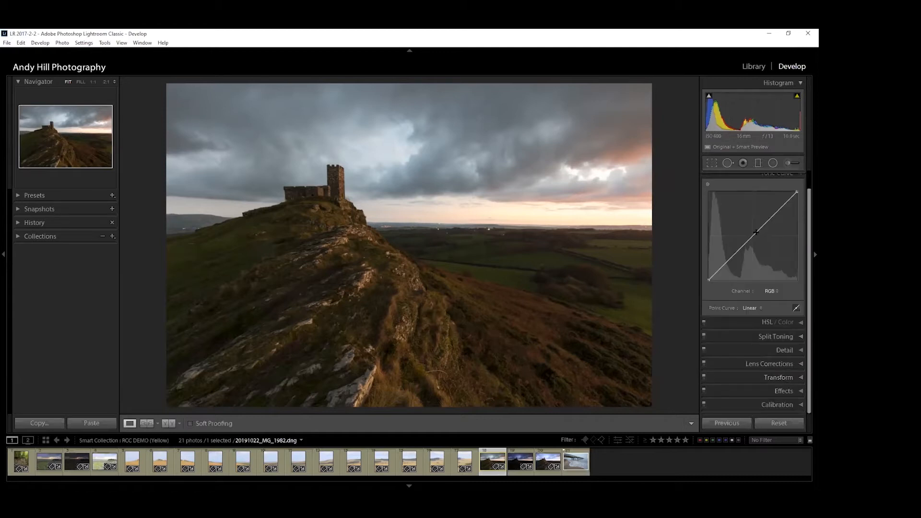
scroll(759, 232, "up", 1)
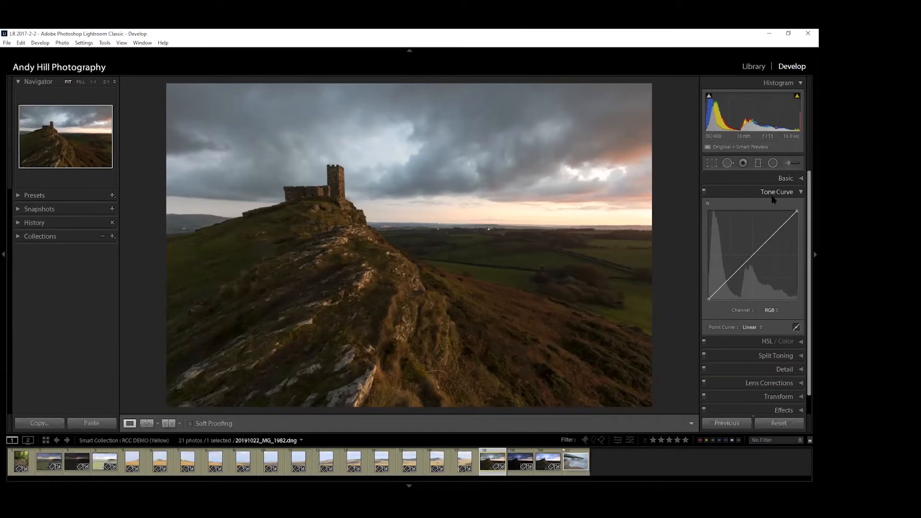
left_click(787, 179)
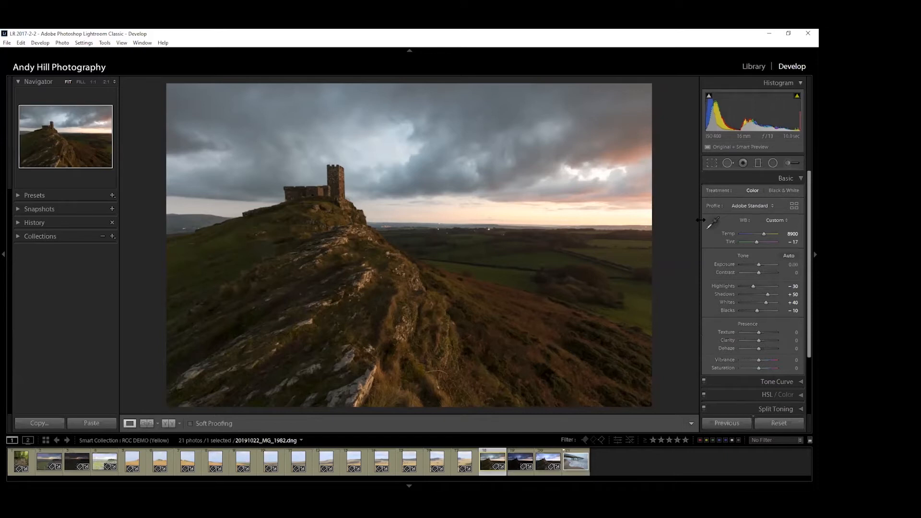
- Widen the adjustment panels for longer sliders and set the tower photo's Temp to 8770
left_click_drag(701, 221, 522, 210)
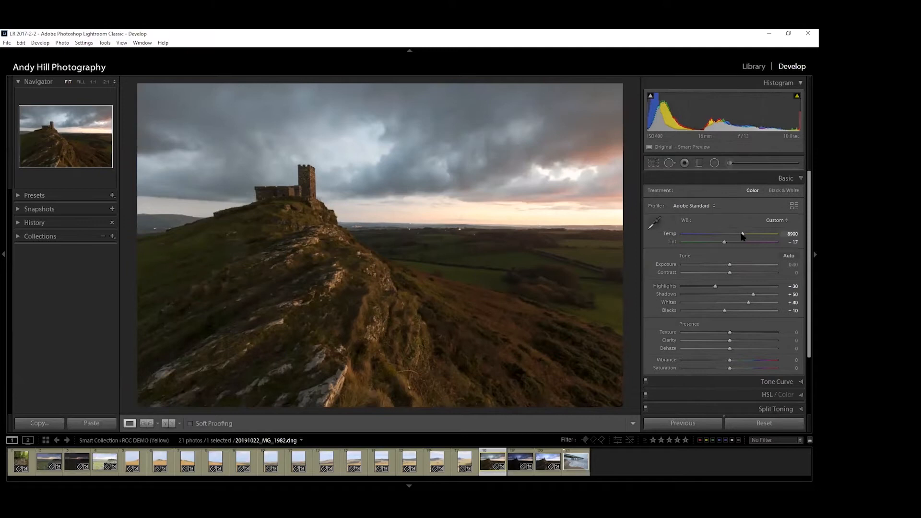
left_click(792, 241)
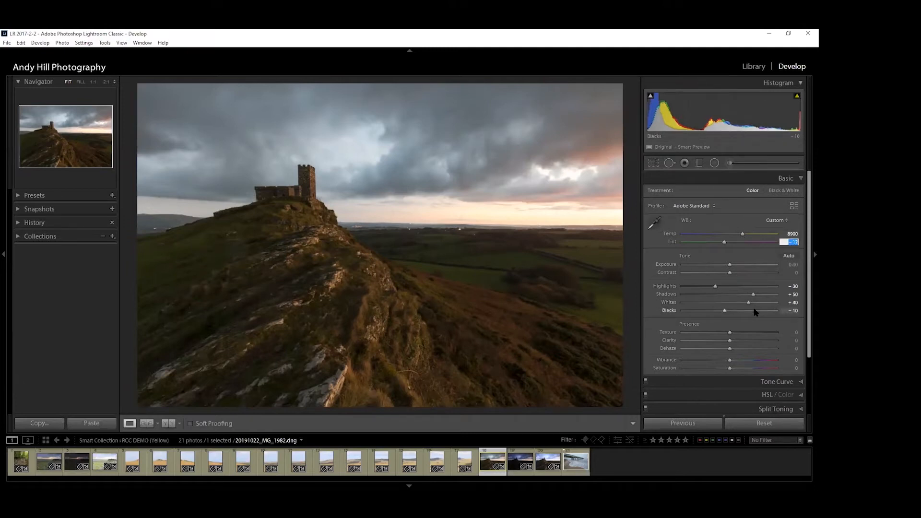
key("Left")
left_click(792, 233)
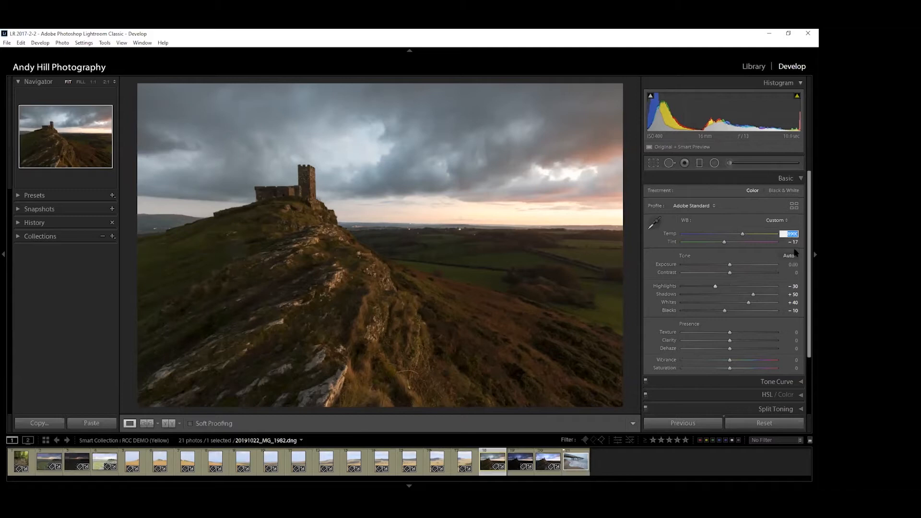
left_click(743, 236)
key("Left")
key("Left")
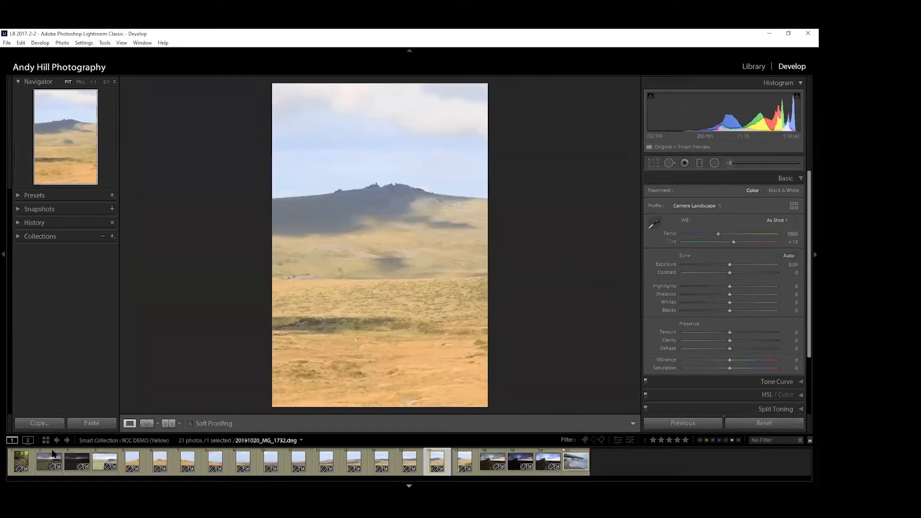
left_click(490, 460)
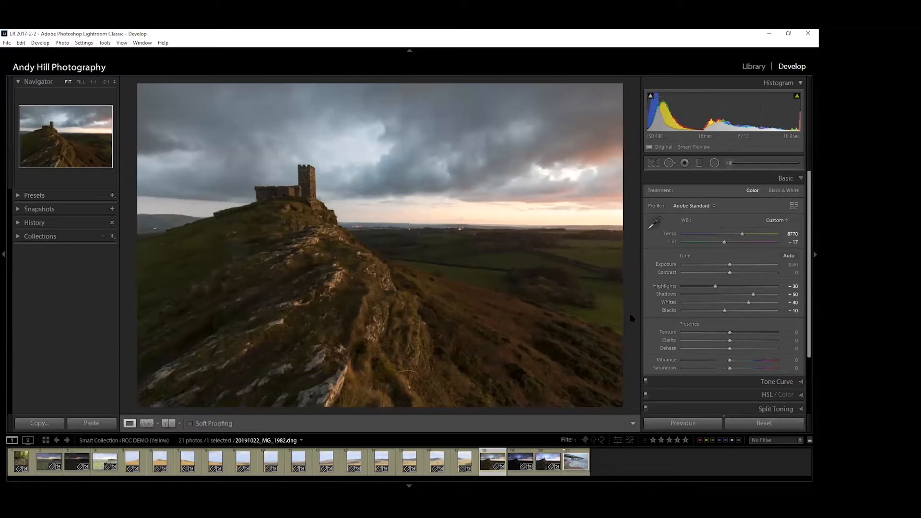
left_click_drag(639, 249, 678, 251)
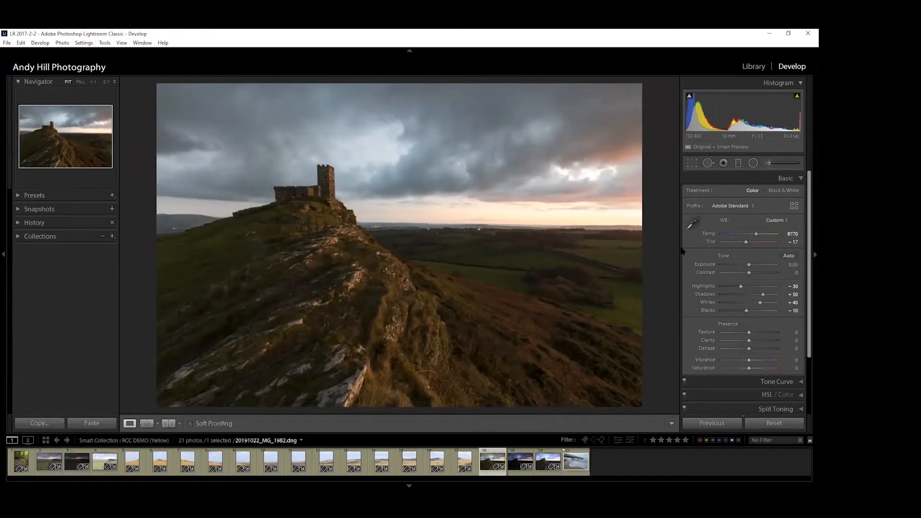
left_click_drag(676, 247, 616, 252)
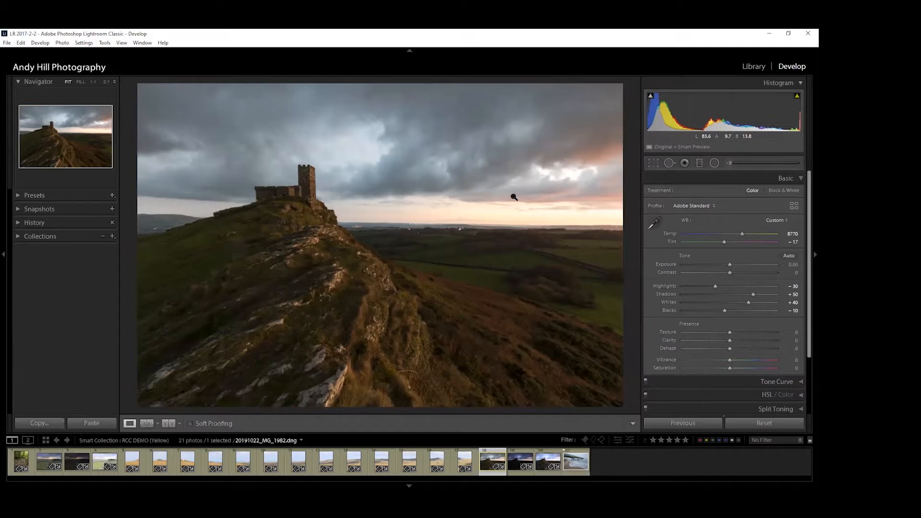
- Start Crop & Straighten and level the tower photo along the horizon, to an angle of about -0.57
left_click(653, 163)
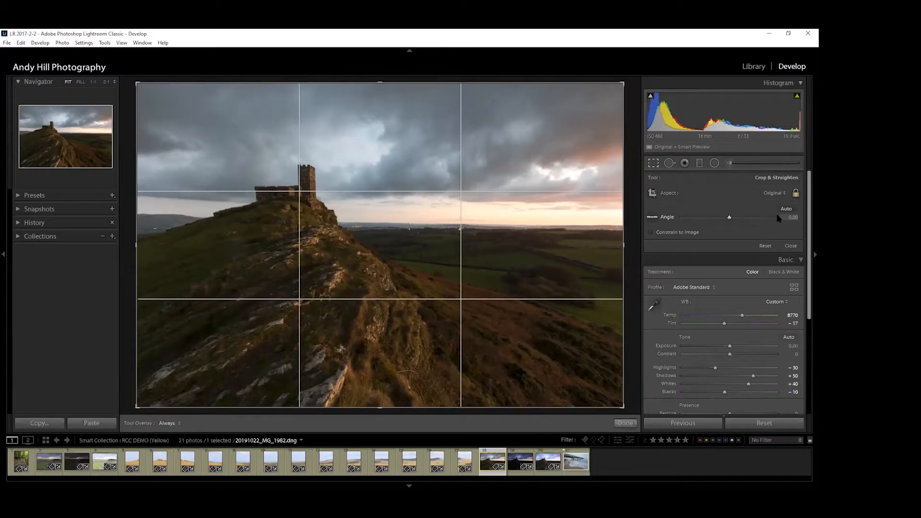
left_click(652, 219)
left_click_drag(359, 223, 379, 228)
left_click_drag(569, 232, 616, 226)
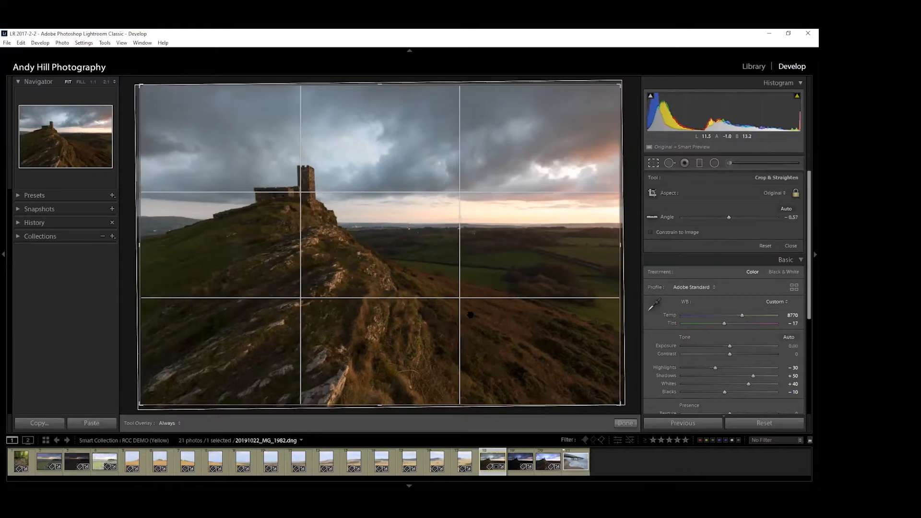
- Try straightening the photo along a sloping line to an angle of about -10.20, and undo both straightening changes
left_click(656, 218)
left_click_drag(371, 213, 604, 252)
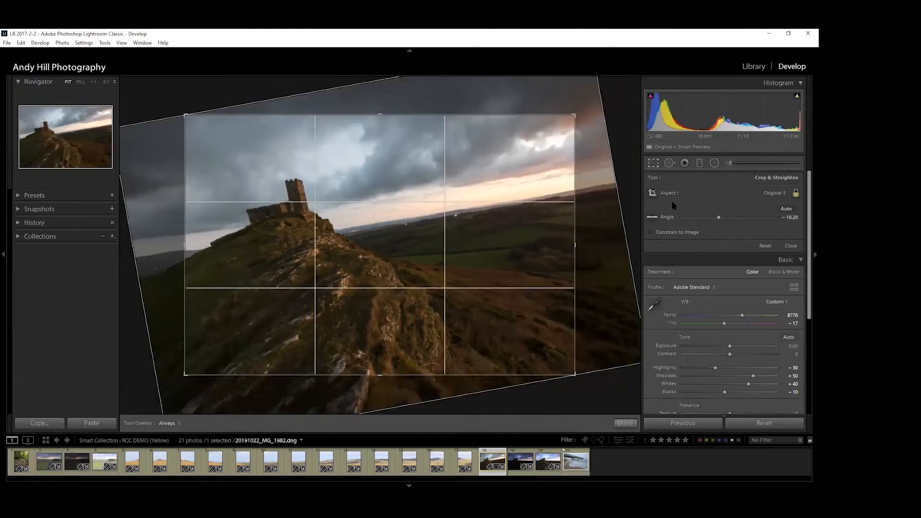
key("ctrl+z")
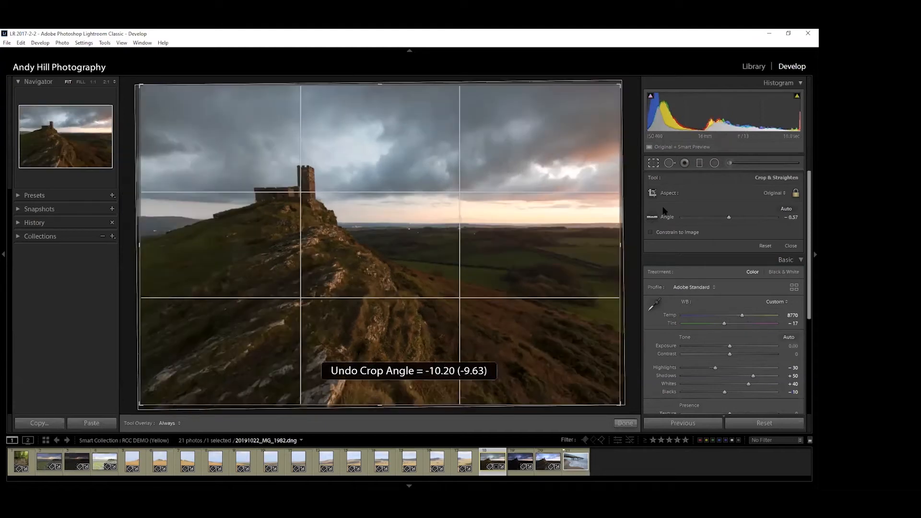
key("ctrl+z")
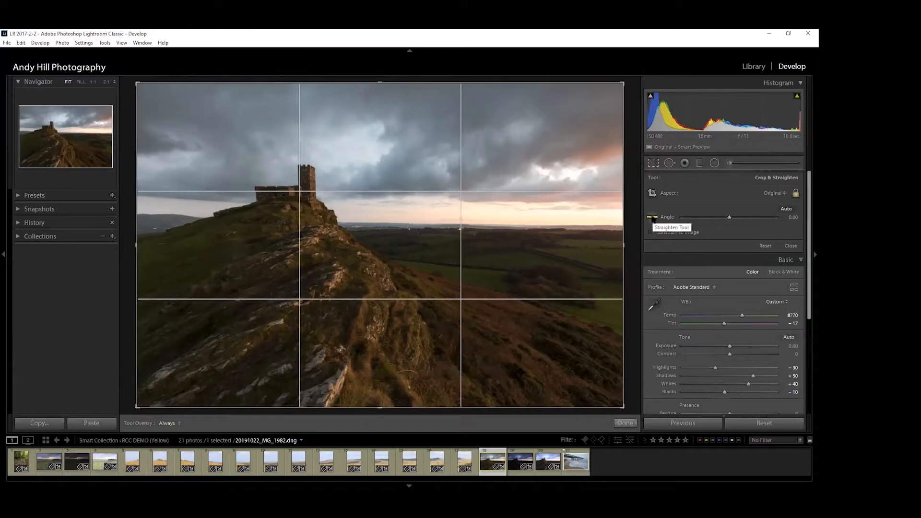
- Tilt the photo to an angle of 2.43, level it along the horizon to about -0.68, and apply the crop
mouse_move(730, 218)
left_mouse_down()
mouse_move(721, 218)
mouse_move(732, 217)
left_mouse_up()
left_click(650, 218)
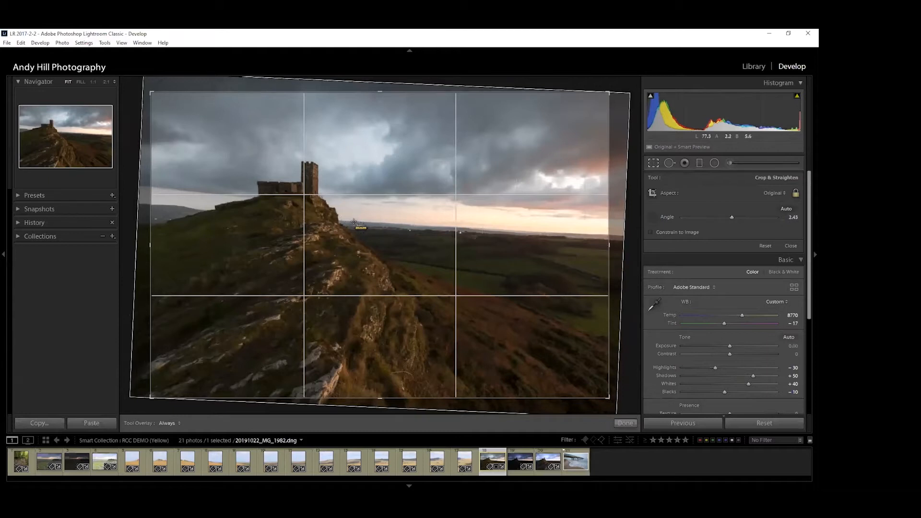
mouse_move(353, 220)
left_mouse_down()
mouse_move(518, 251)
mouse_move(603, 235)
left_mouse_up()
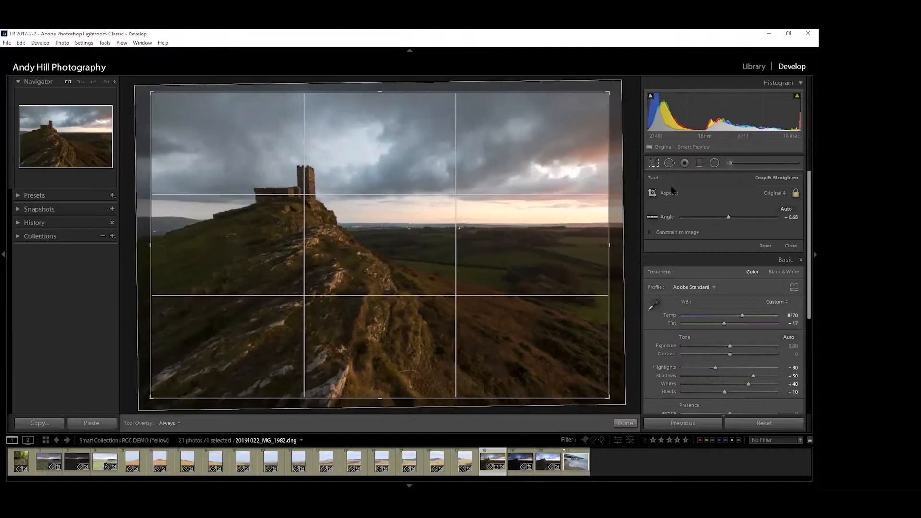
left_click(654, 164)
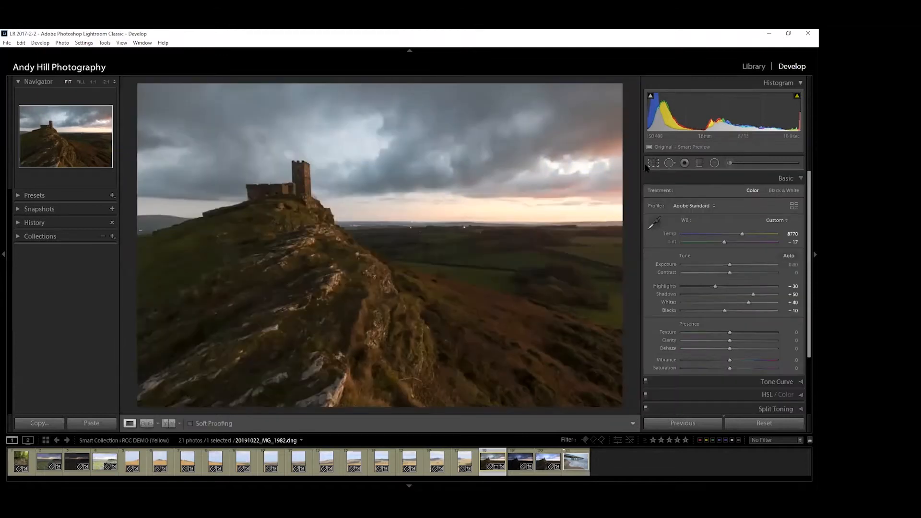
- Reopen the crop and undo the last two crop angle changes
left_click(653, 163)
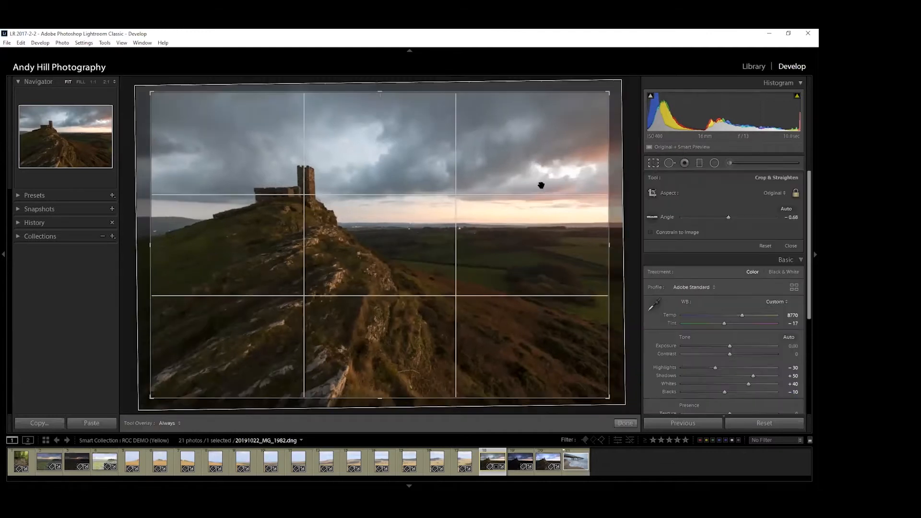
key("ctrl+z")
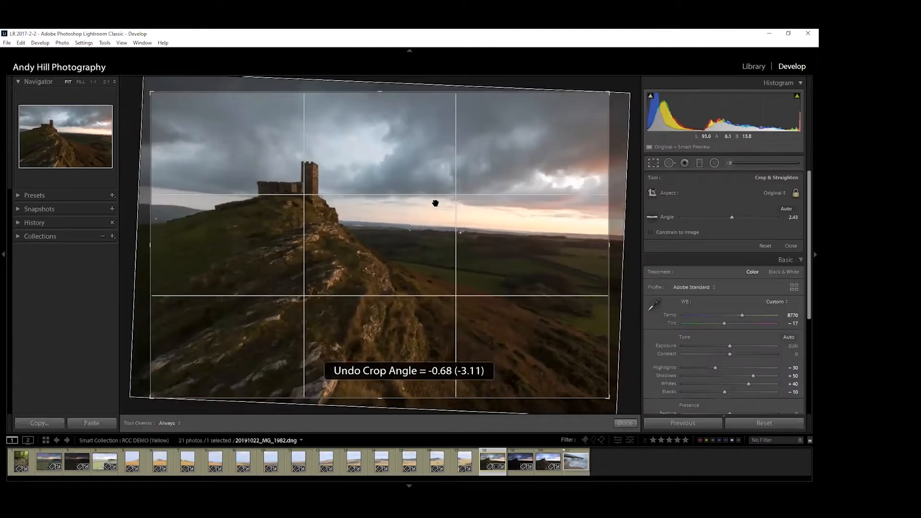
key("ctrl+z")
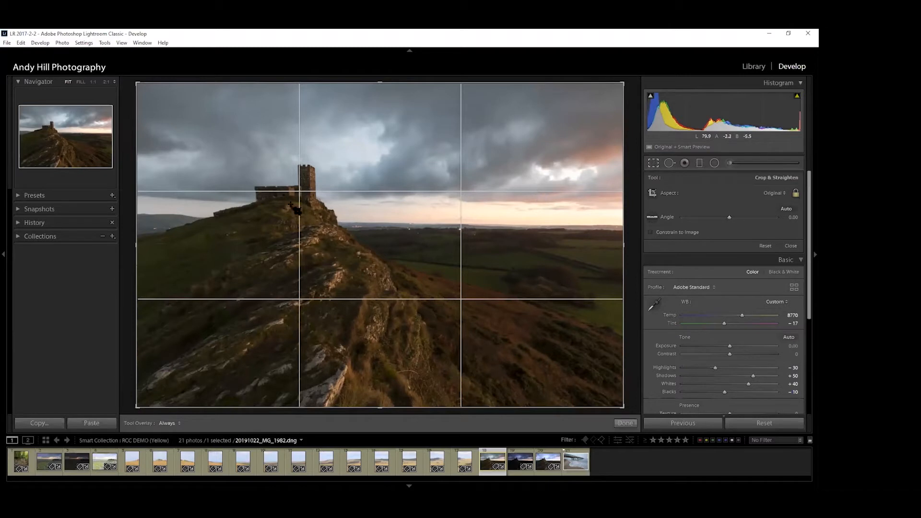
- Cycle the crop overlay through the diagonal, triangle, golden ratio, golden spiral and aspect ratio guides, back to the rule of thirds
key("o")
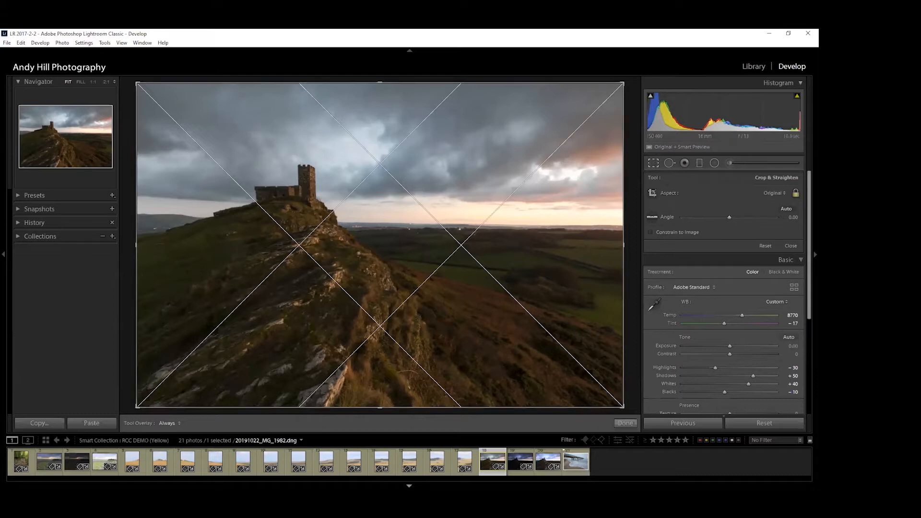
key("o")
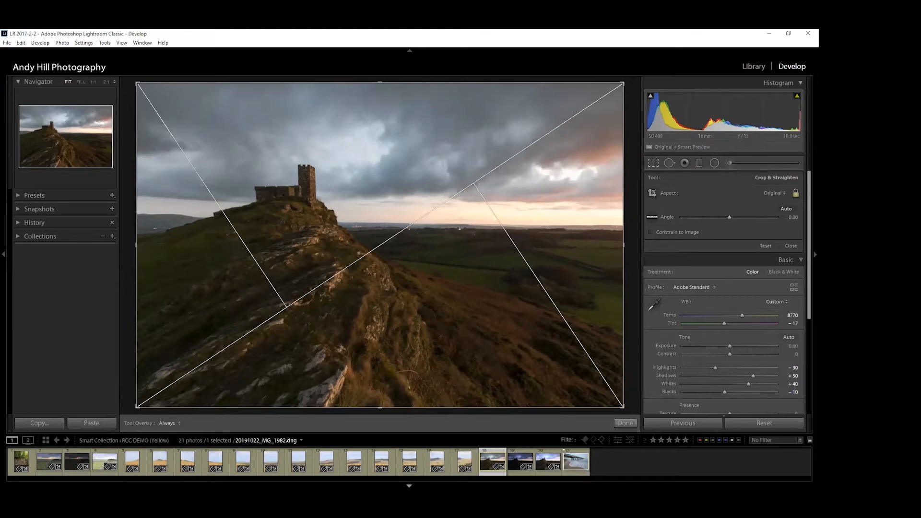
key("o")
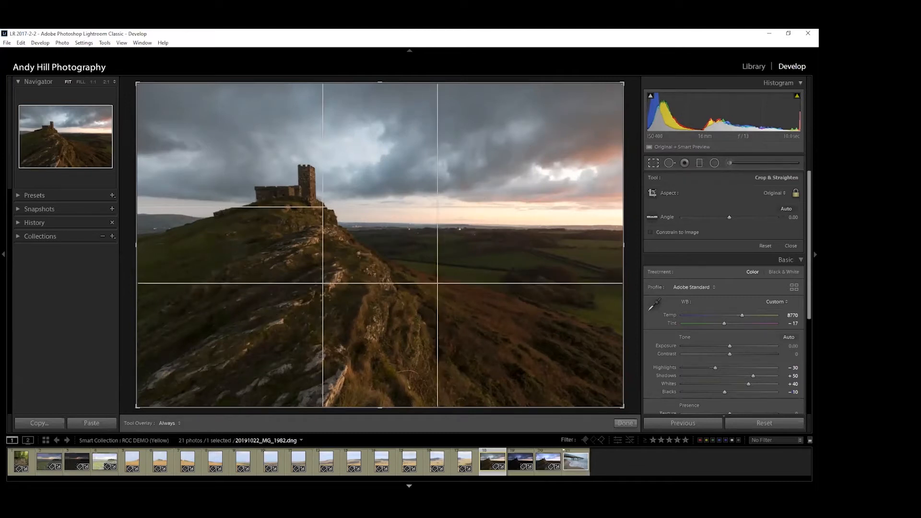
key("o")
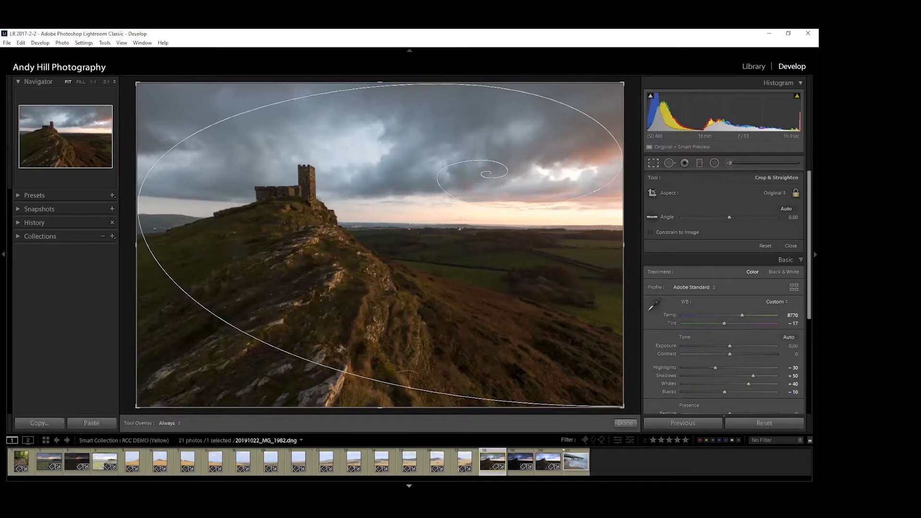
key("o")
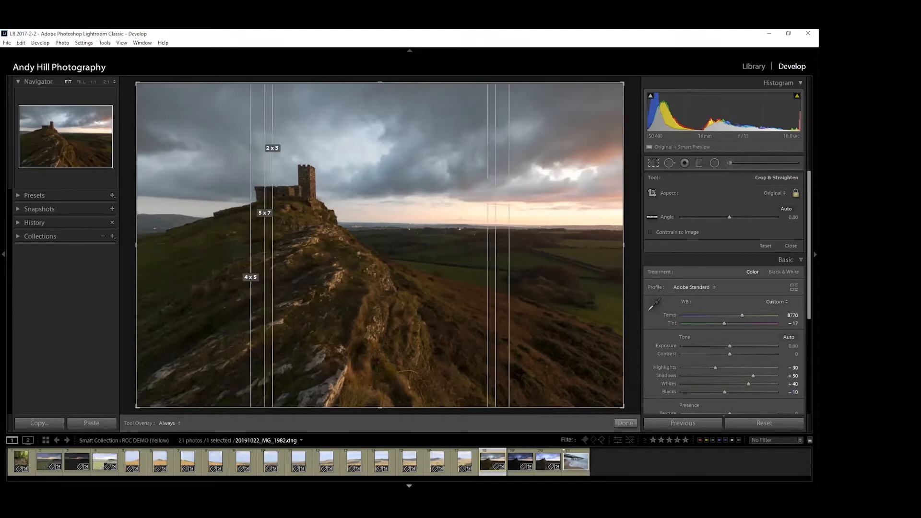
key("o")
key("o")
key("o")
key("o")
key("o")
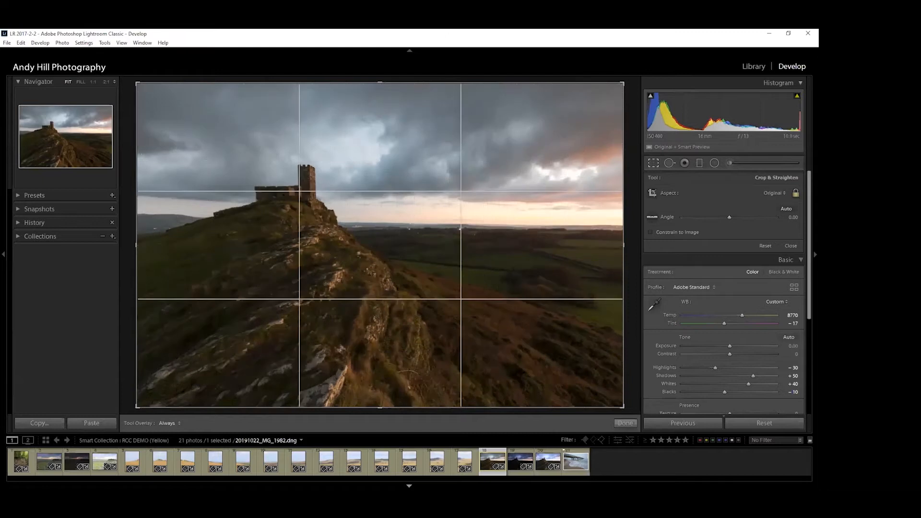
- Compare the golden spiral crop overlay with the rule-of-thirds grid on the tower photo, ending on the thirds grid
key("o")
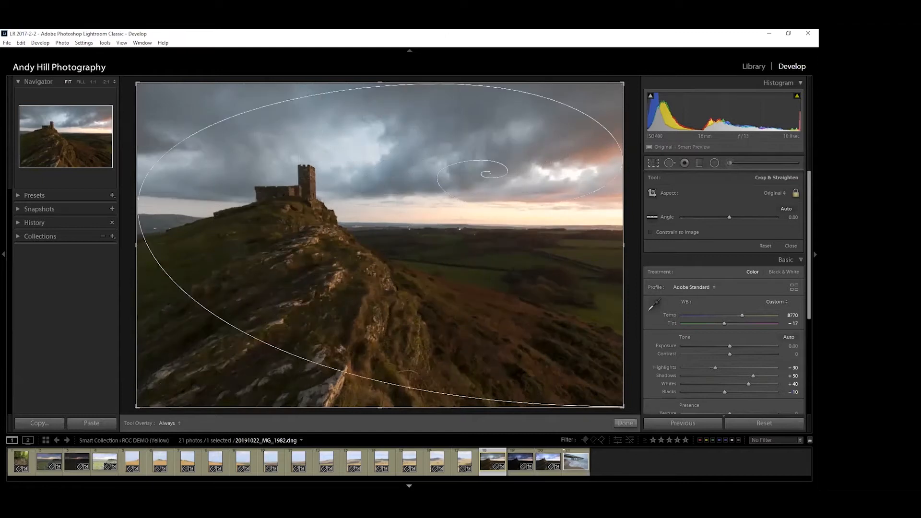
key("o")
key("o")
key("o")
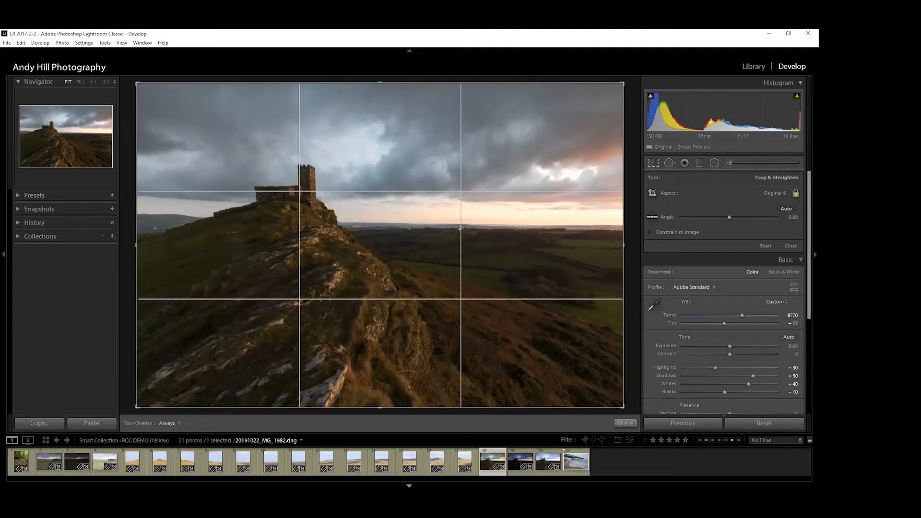
key("o")
key("o")
key("o")
key("o")
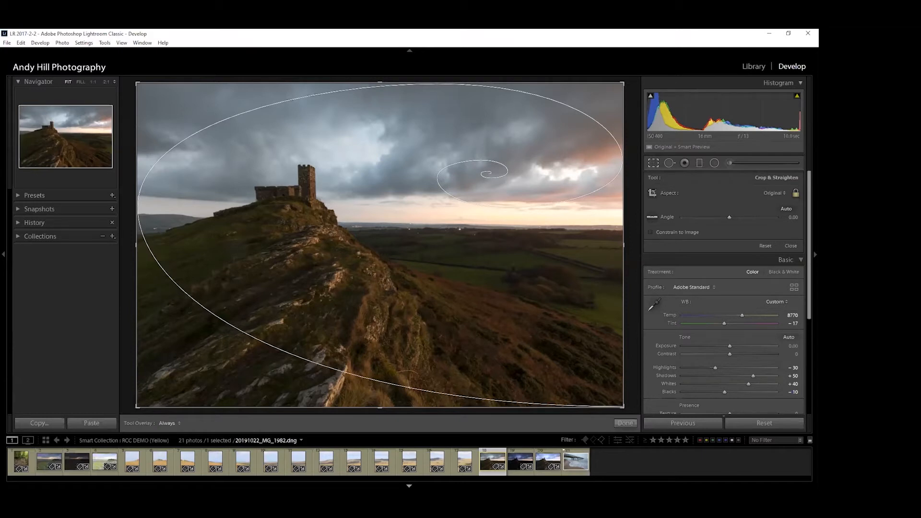
key("o")
key("o")
key("o")
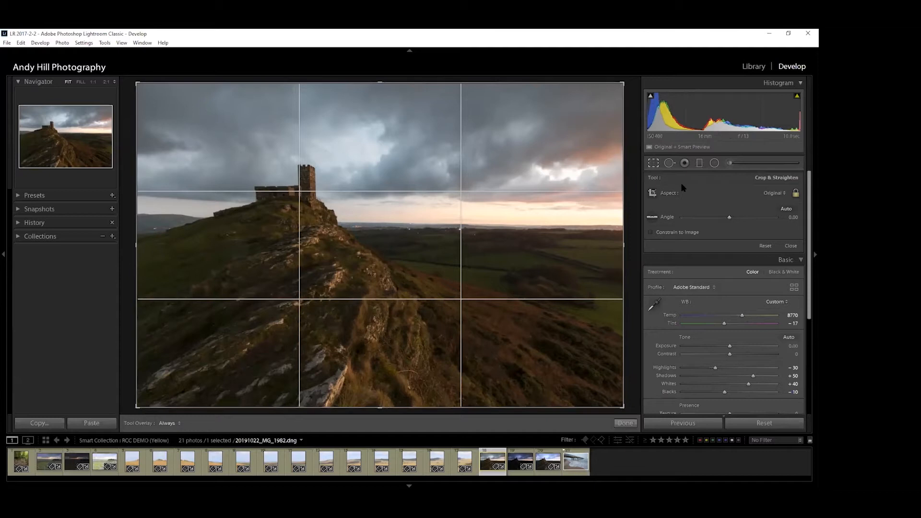
- Review the available crop aspect ratios, and unlock and relock the crop's aspect ratio
left_click(784, 192)
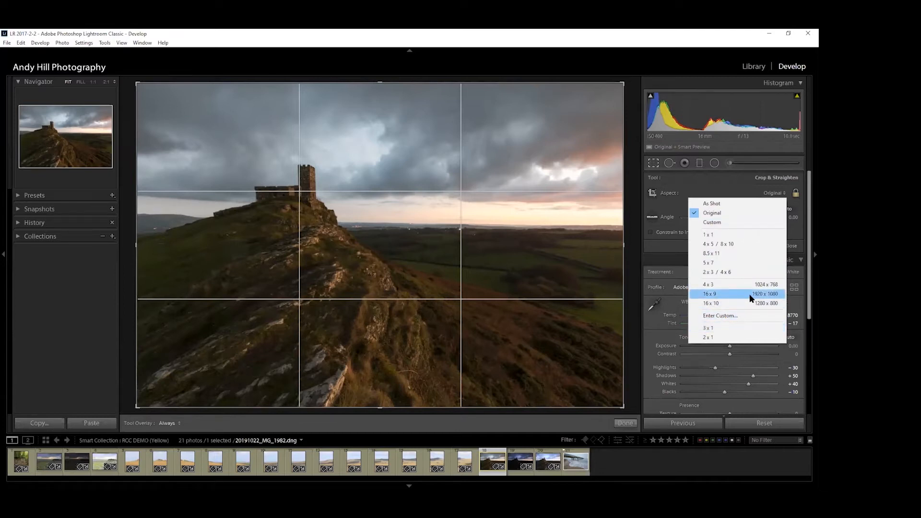
left_click(797, 194)
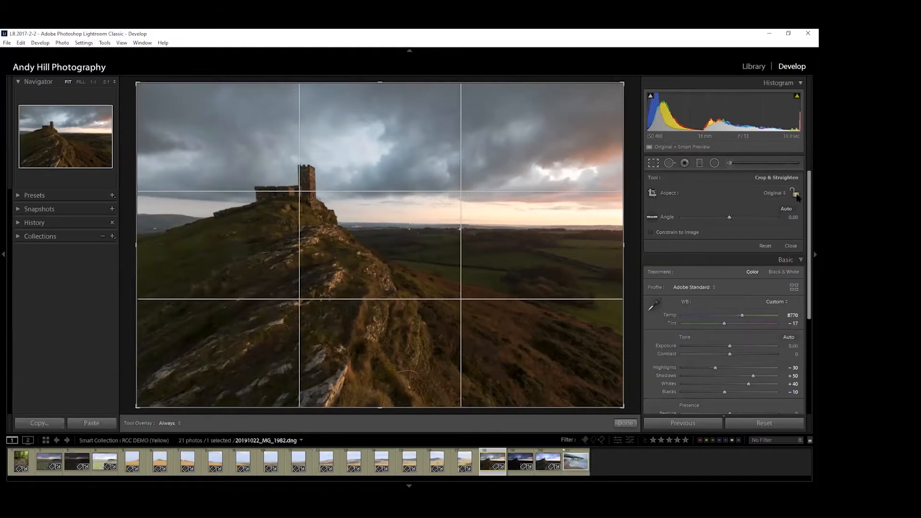
left_click(795, 194)
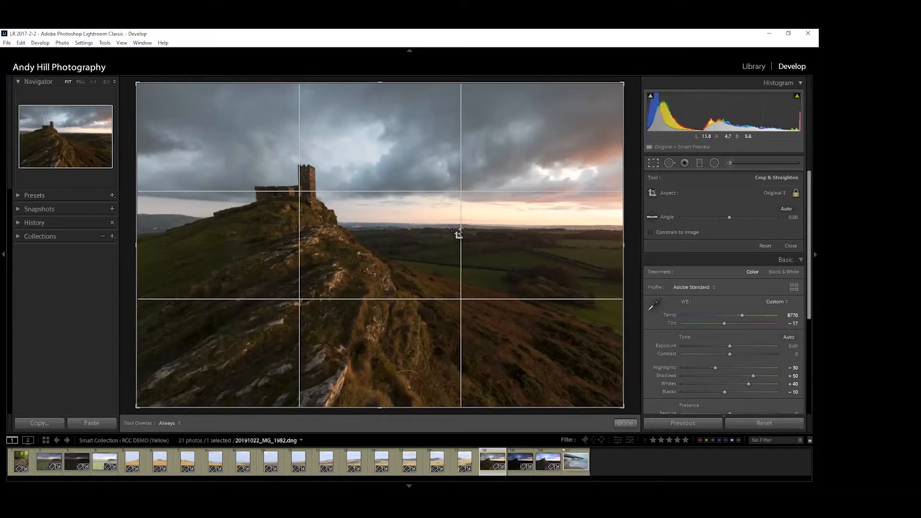
- Crop the photo in from its lower-right corner, unlock the aspect ratio, and reshape the crop into a wider custom frame around the tower
left_click_drag(622, 406, 587, 361)
left_click(796, 195)
left_click_drag(545, 354, 562, 337)
left_click_drag(578, 304, 540, 340)
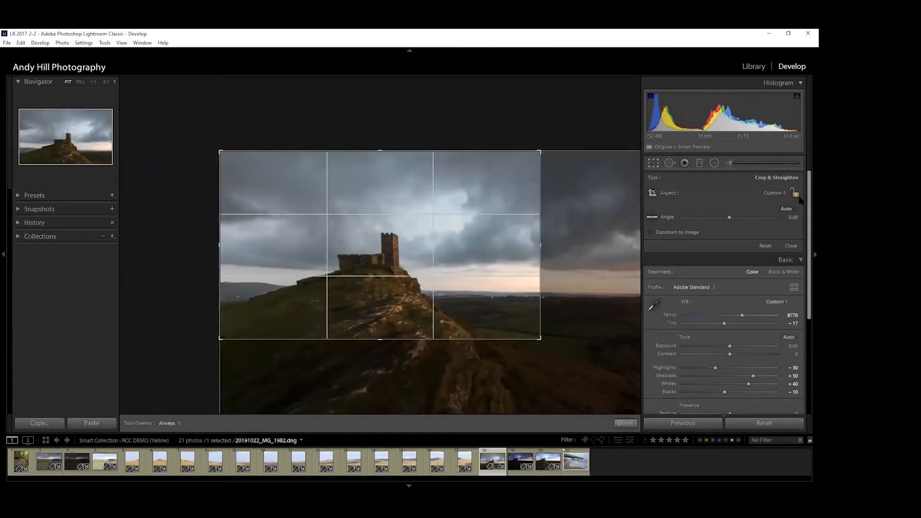
- Set the crop aspect ratio to 1 x 1, reposition the photo inside the square with the tower left of centre, and apply the crop
left_click(784, 193)
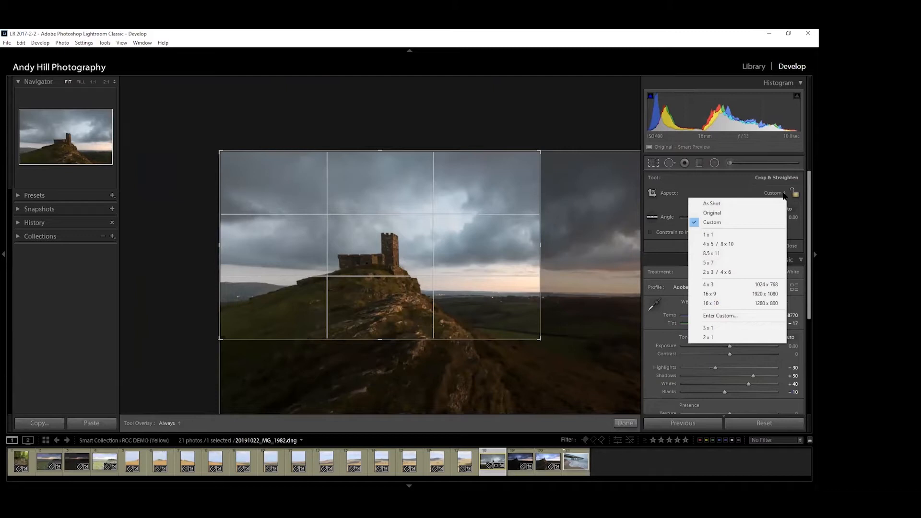
left_click(712, 235)
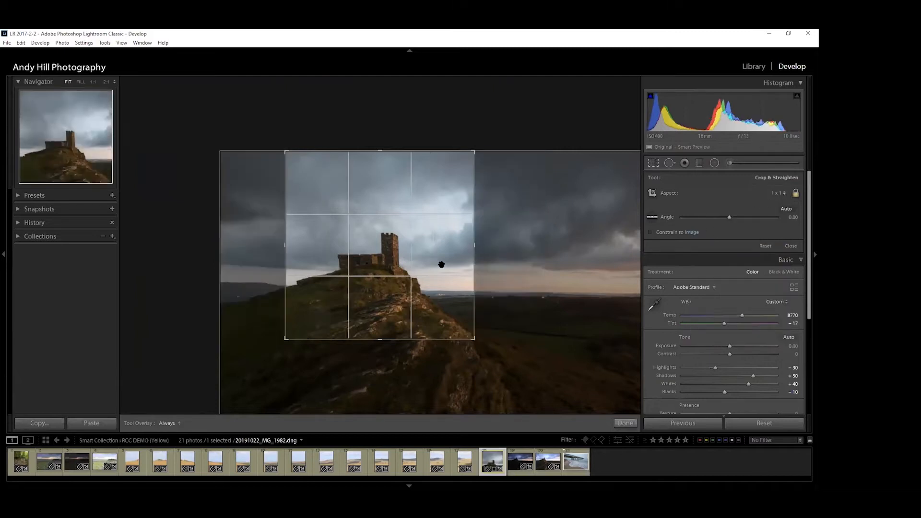
left_click_drag(440, 257, 407, 215)
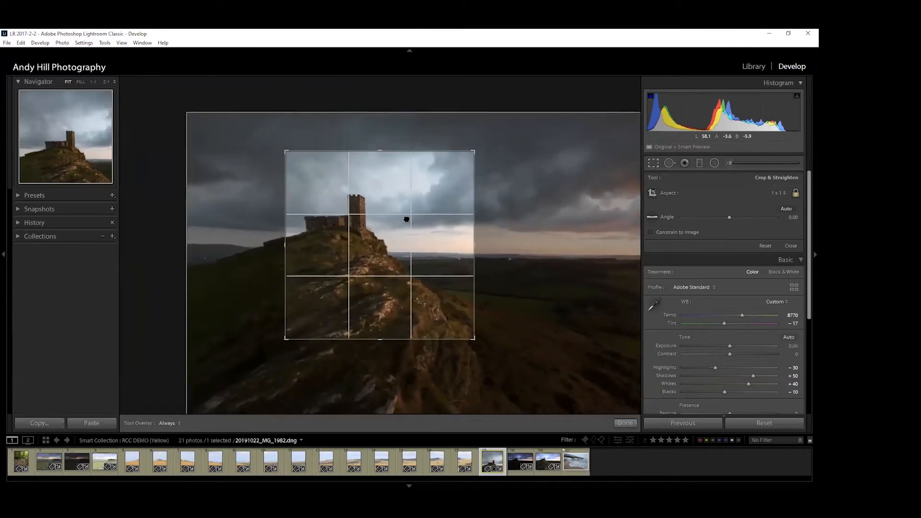
left_click(649, 163)
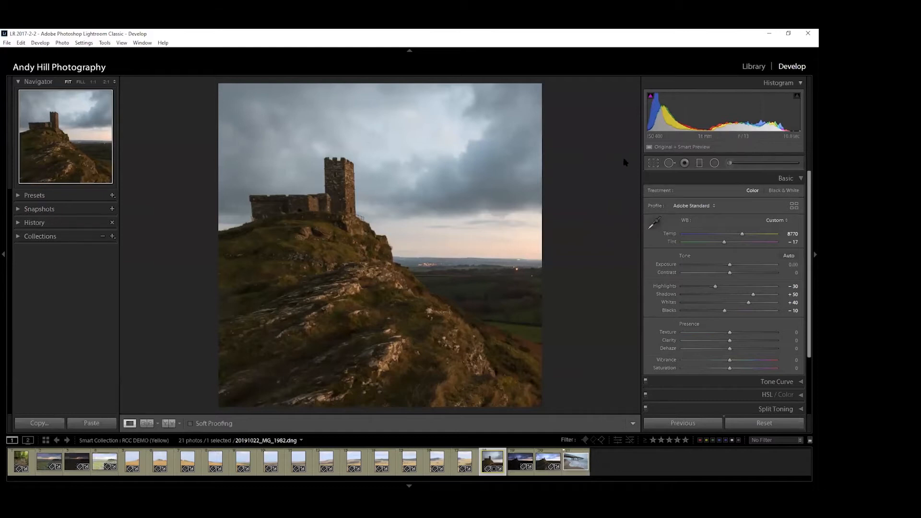
- Undo the square and freeform crop changes to restore the full frame at the original aspect ratio, and close the crop tool
key("ctrl+z")
key("ctrl+z")
key("ctrl+z")
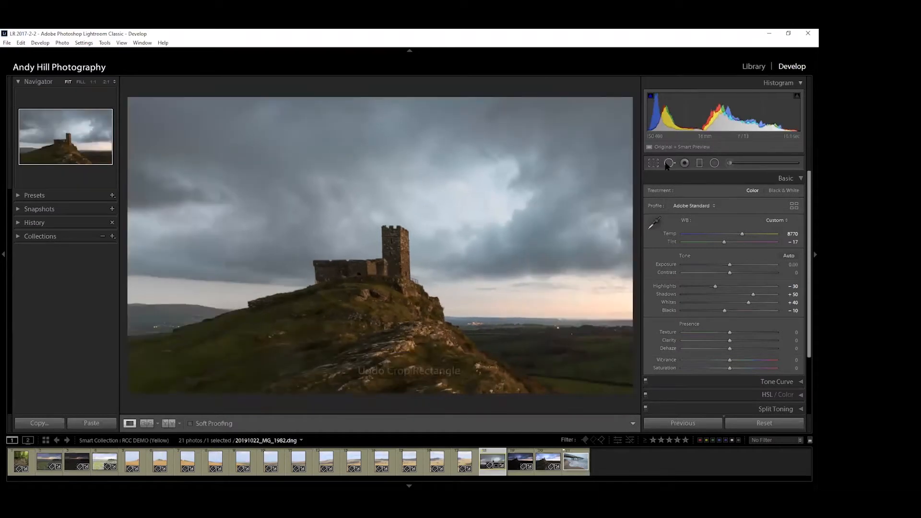
left_click(410, 179)
left_click(421, 178)
left_click(653, 163)
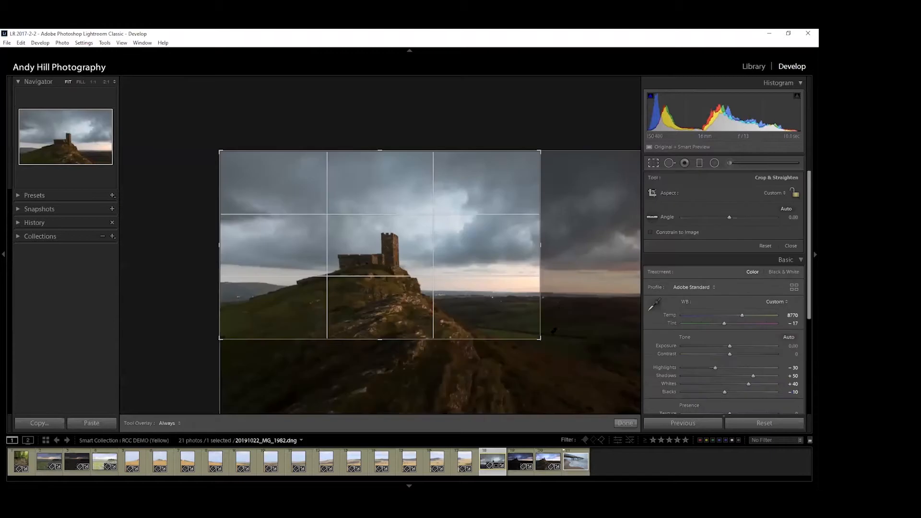
key("ctrl+z")
key("ctrl+z")
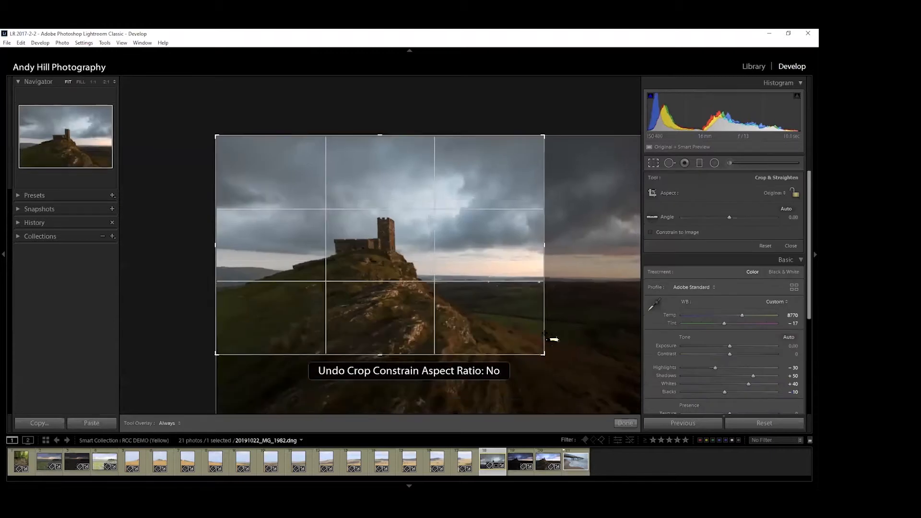
key("ctrl+z")
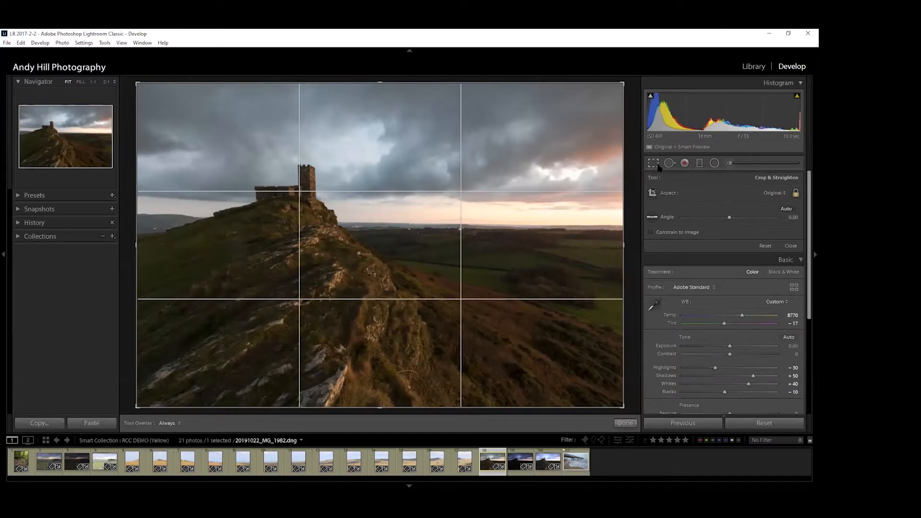
left_click(654, 163)
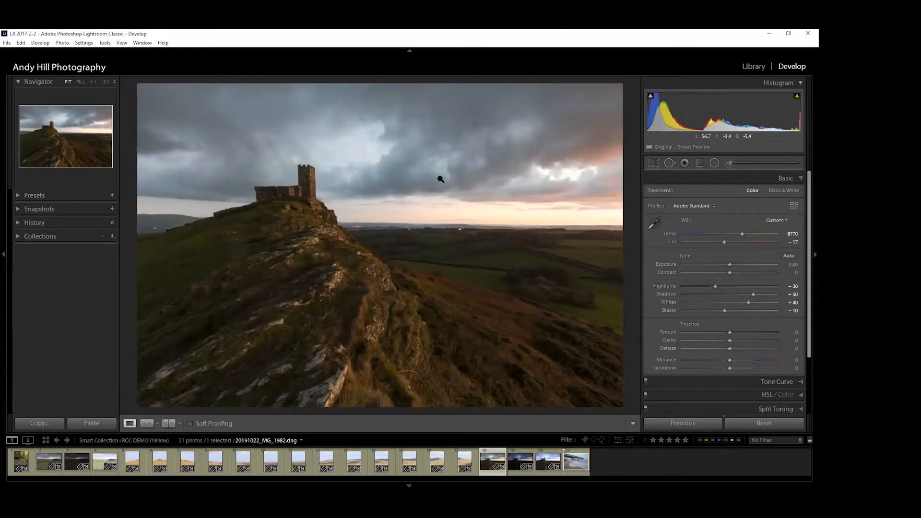
- Show the upper-right sky at 1:1 and start the Spot Removal tool in Heal mode with Visualize Spots enabled
left_click(93, 81)
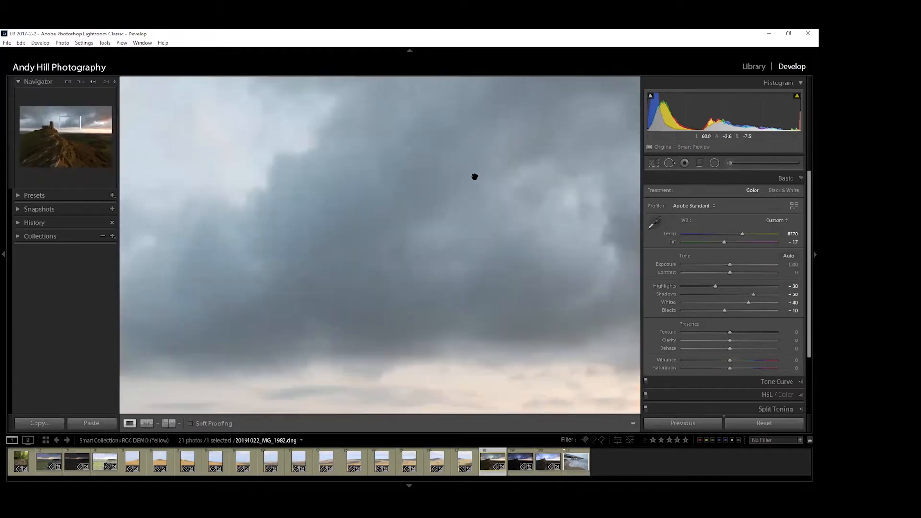
left_click_drag(397, 235, 211, 376)
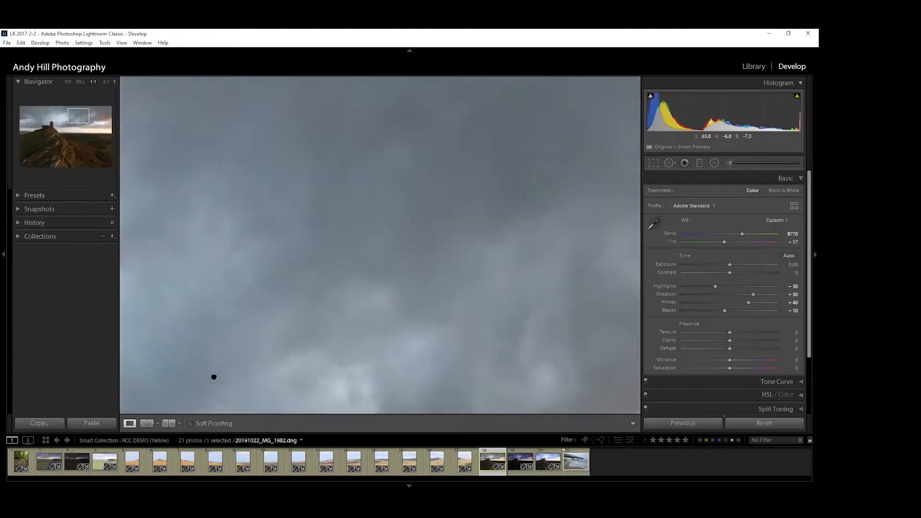
left_click_drag(531, 226, 432, 290)
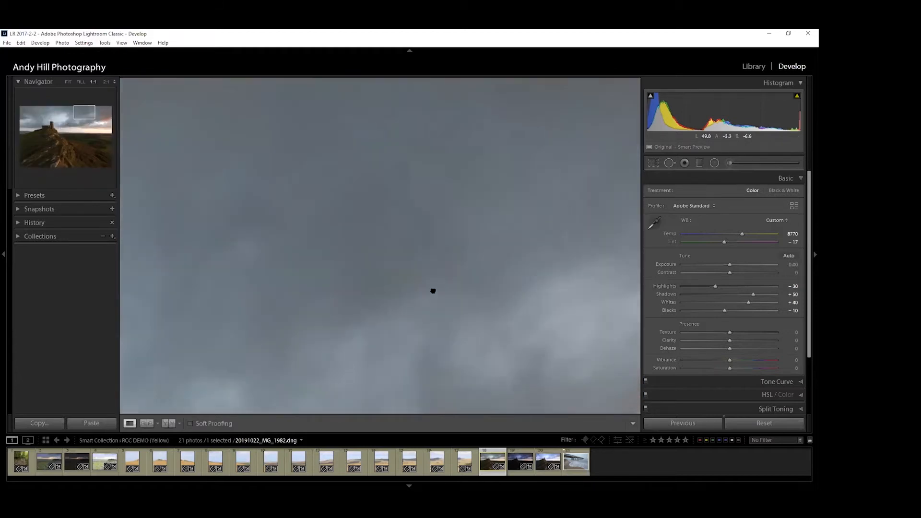
left_click(669, 163)
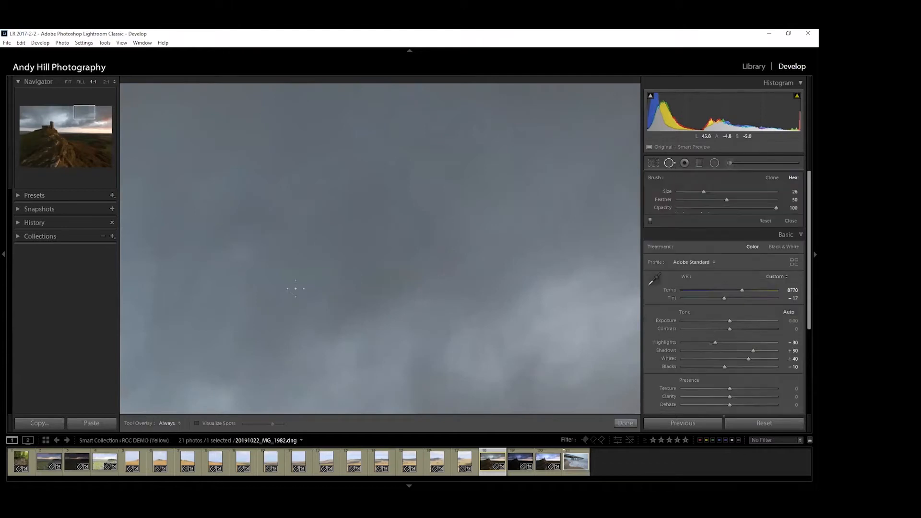
left_click(198, 423)
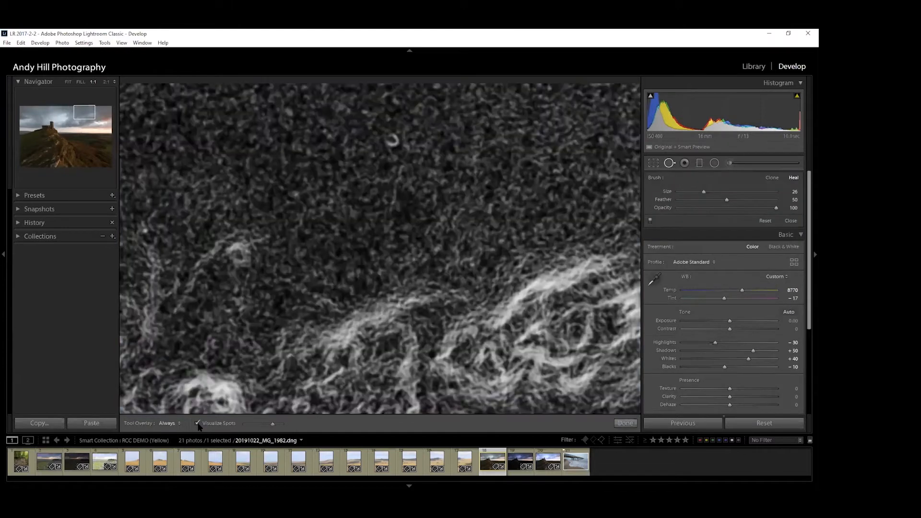
- Set the healing brush to size 45 with a softer feather, heal the ring-shaped dust spot in the sky, and close Spot Removal
scroll(394, 140, "up", 3)
scroll(395, 140, "up", 5)
scroll(395, 140, "down", 2)
scroll(391, 141, "up", 1)
scroll(389, 141, "down", 3)
left_click_drag(727, 199, 745, 203)
scroll(394, 140, "up", 2)
scroll(393, 140, "down", 2)
left_click(393, 141)
left_click(669, 163)
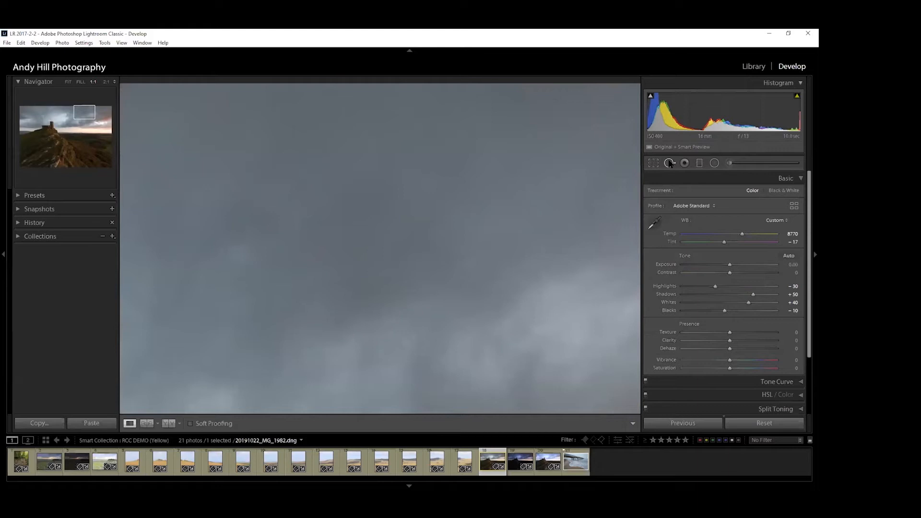
- Compare the before and after views of the healed area of sky, ending on the edited version
key("backslash")
key("backslash")
key("backslash")
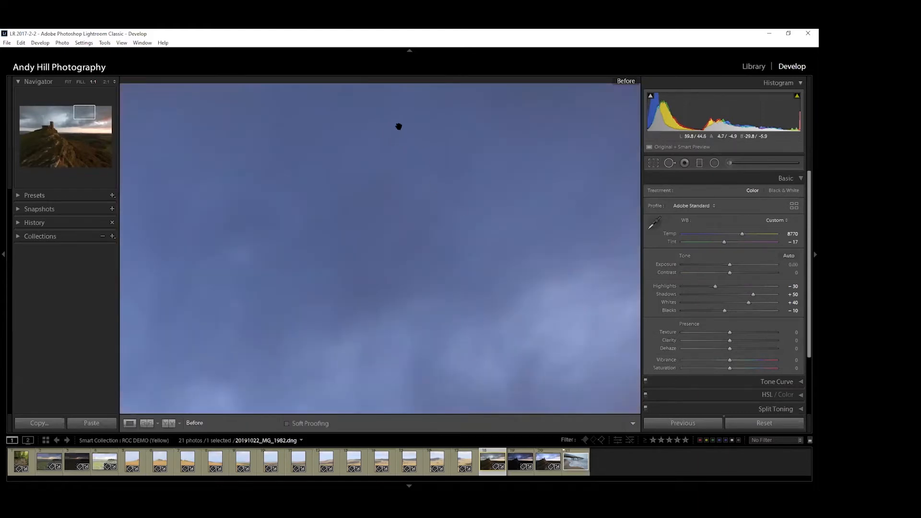
key("backslash")
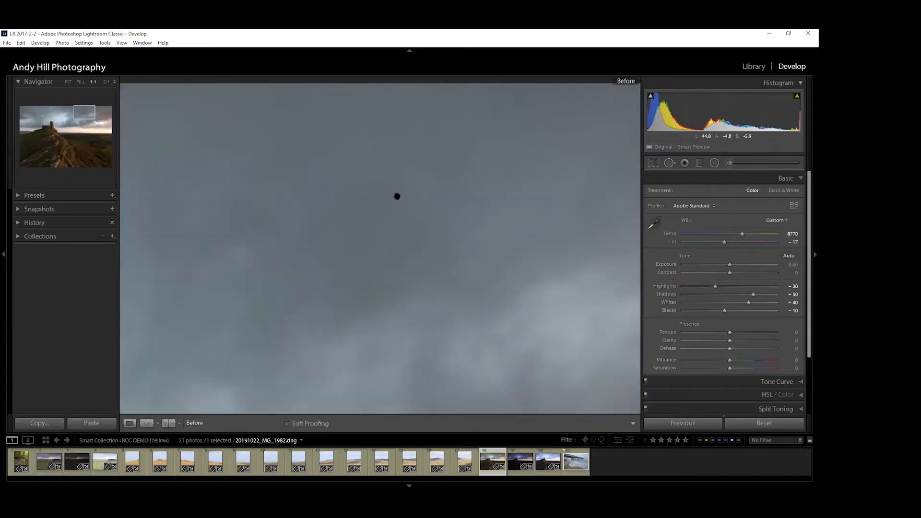
key("backslash")
key("backslash")
key("backslash")
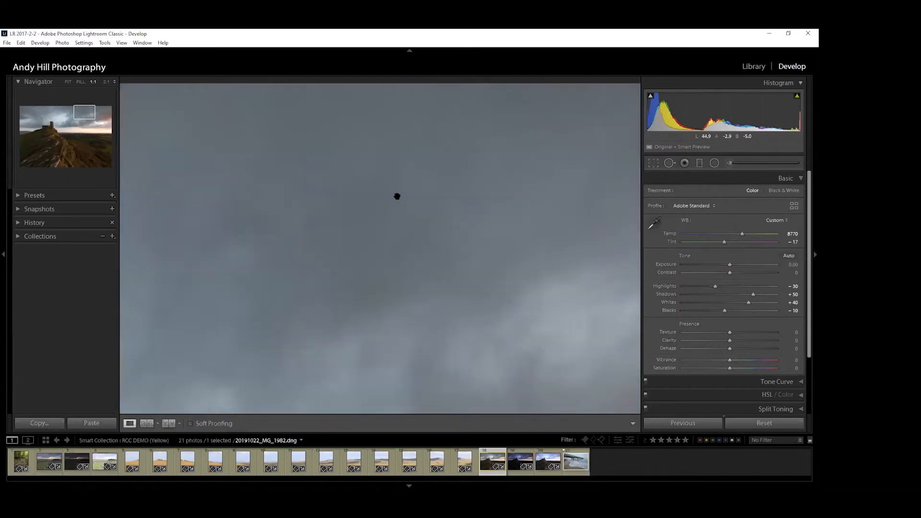
key("backslash")
- Reopen Spot Removal with spot visualization and examine the photo at 1:1 for dust spots, working in columns from the top-left to the top-right corner
left_click(670, 163)
key("a")
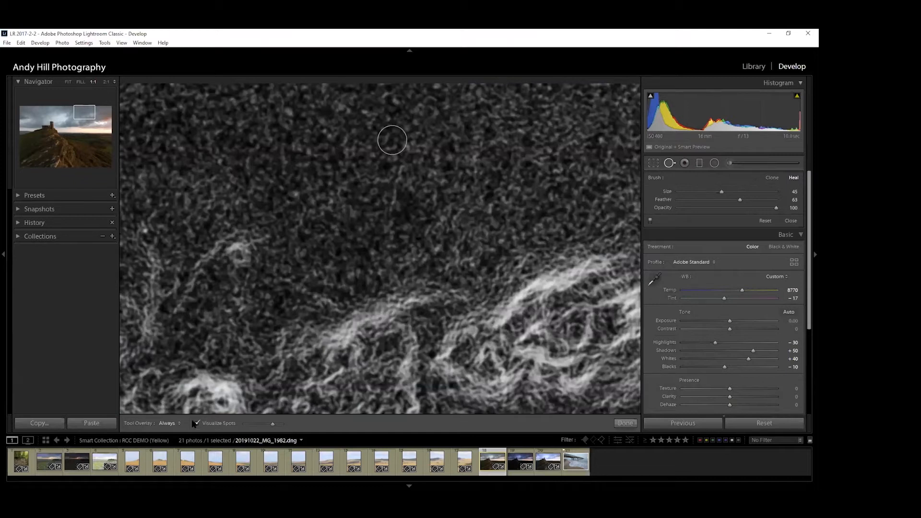
key("Home")
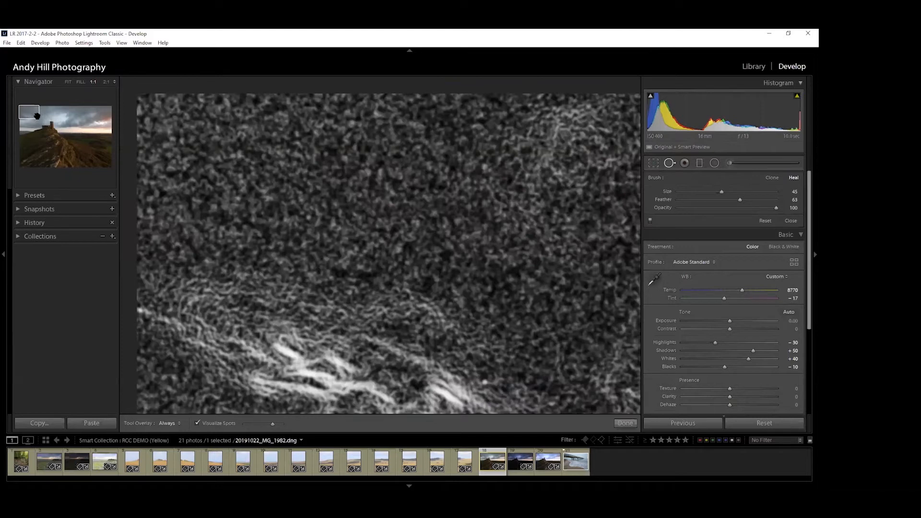
left_click_drag(38, 116, 38, 156)
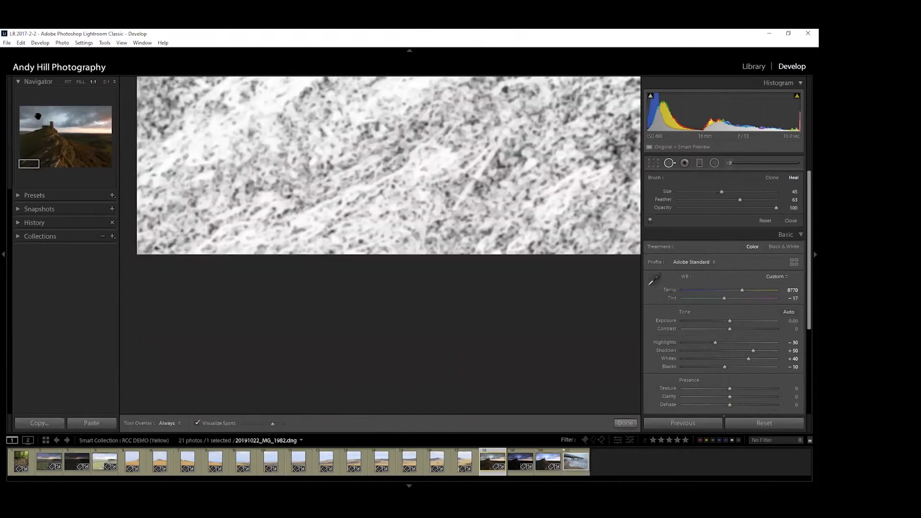
left_click(38, 116)
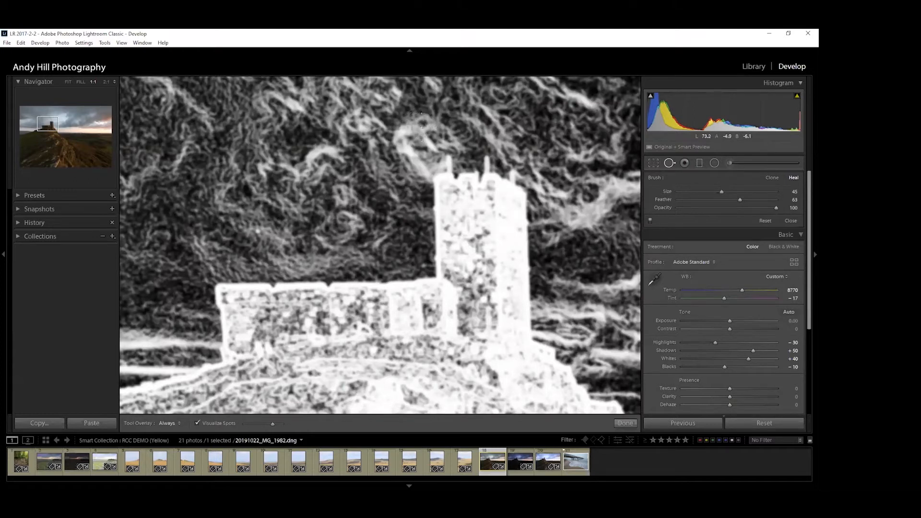
scroll(419, 127, "down", 10)
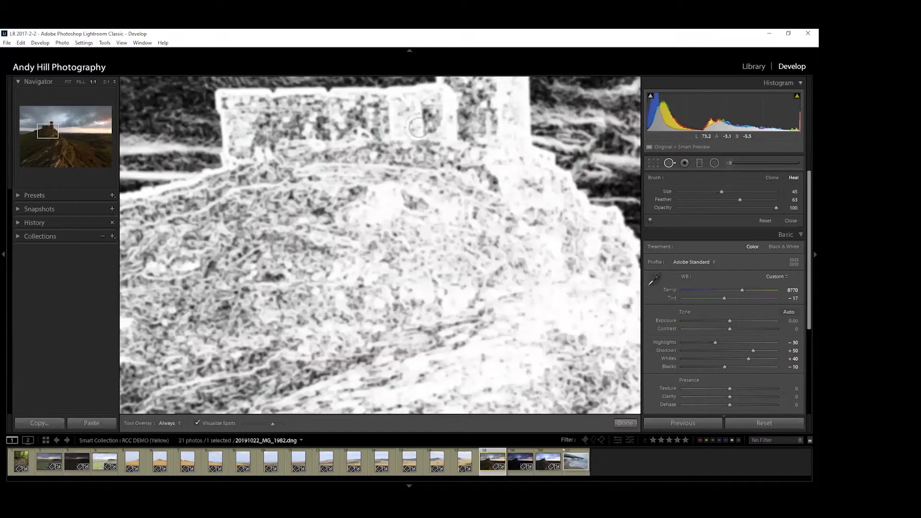
scroll(418, 128, "down", 4)
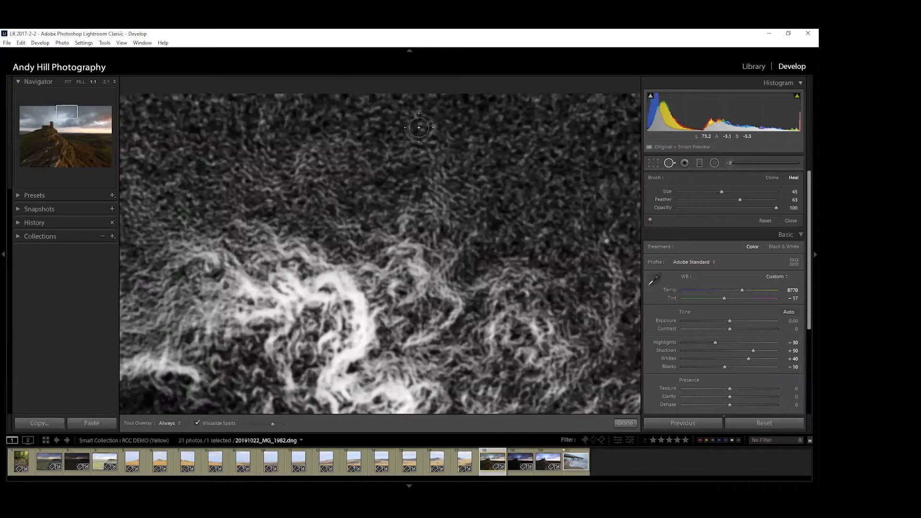
scroll(419, 127, "down", 5)
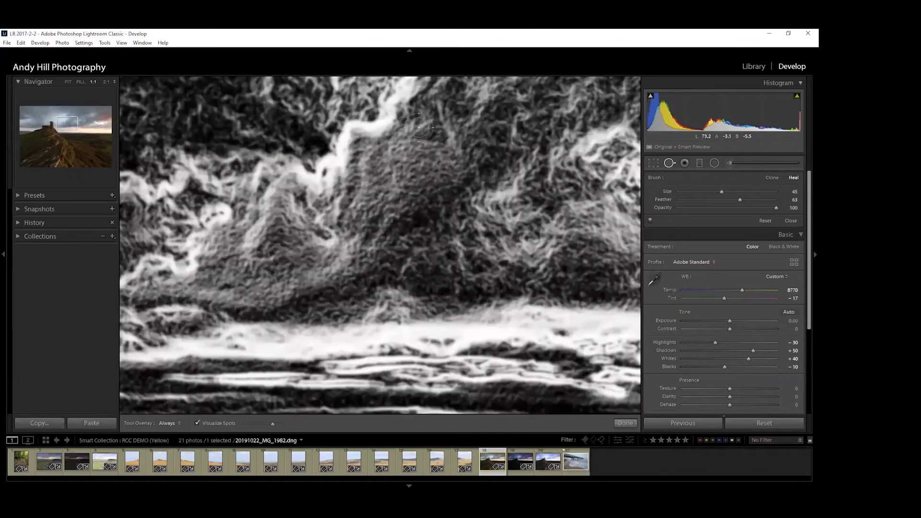
scroll(419, 127, "down", 6)
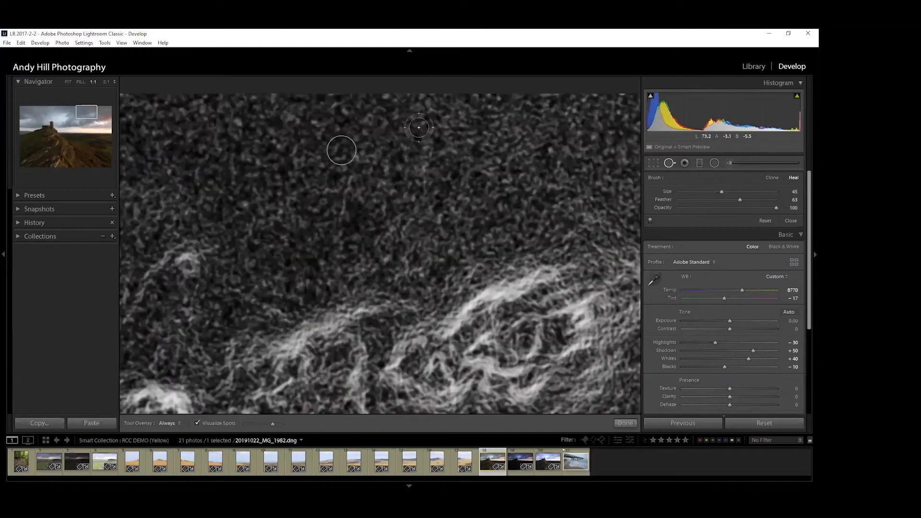
scroll(419, 127, "down", 4)
scroll(419, 127, "down", 8)
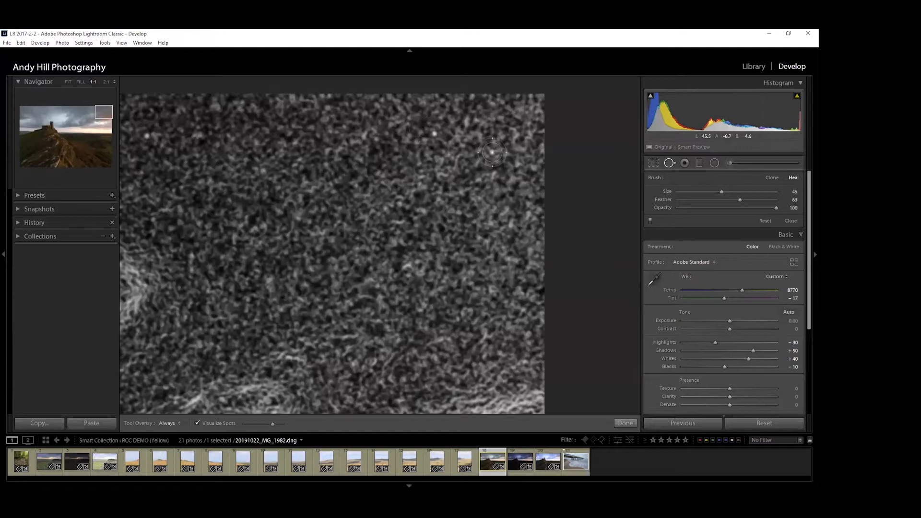
- Check the top-right sky without spot visualization, and heal its bright dust spot using the visualized view and a size 20 healing brush
left_click(669, 163)
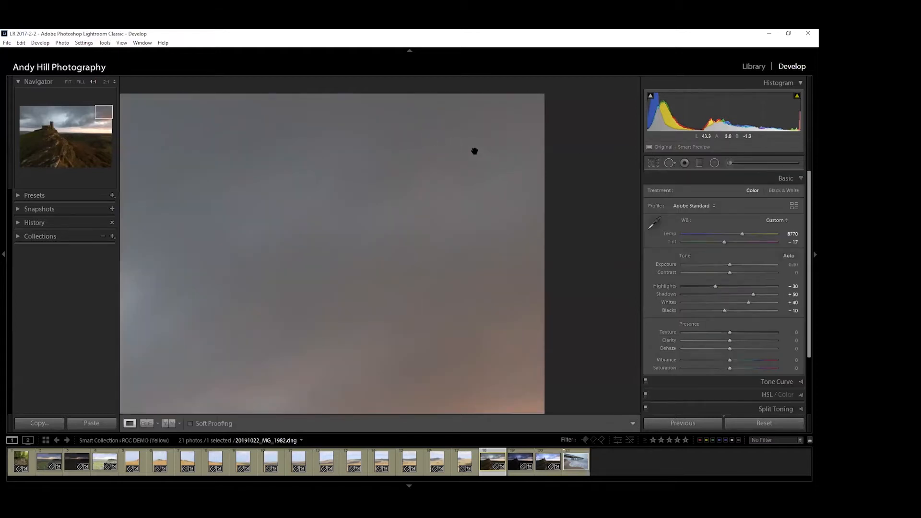
left_click(669, 163)
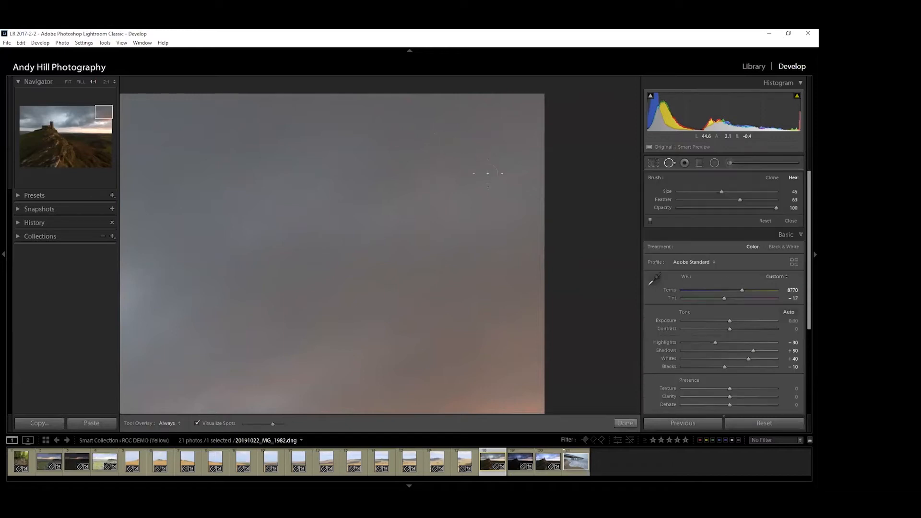
key("a")
scroll(434, 133, "down", 2)
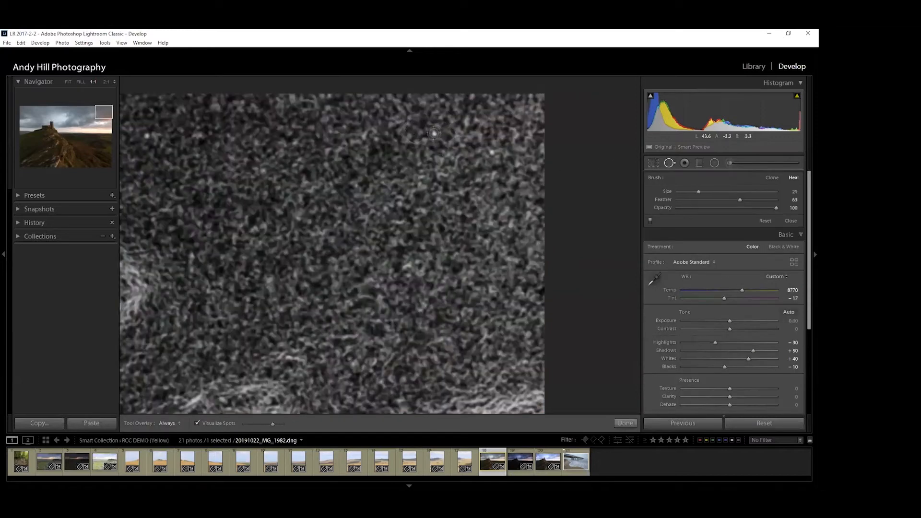
left_click(435, 134)
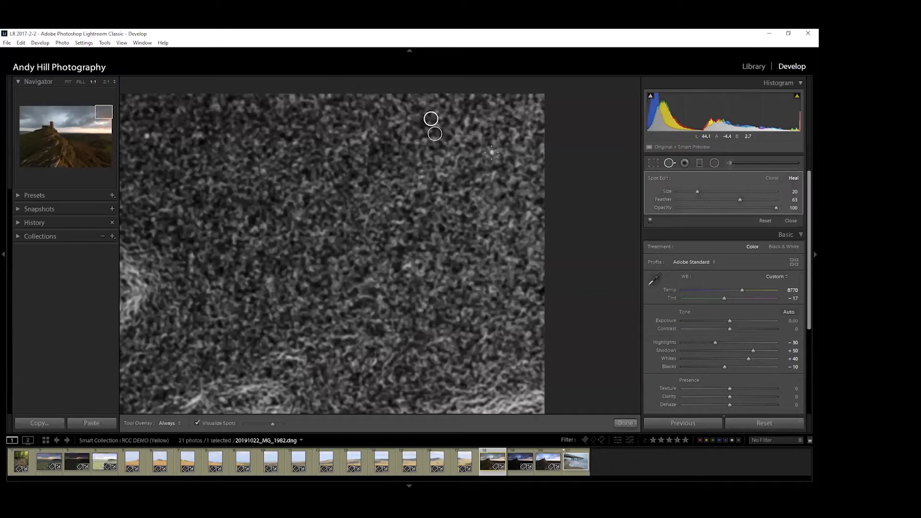
- Heal the remaining bright dust spot near the sky's right edge with a size 21 brush, and check the area with Spot Removal closed
key("q")
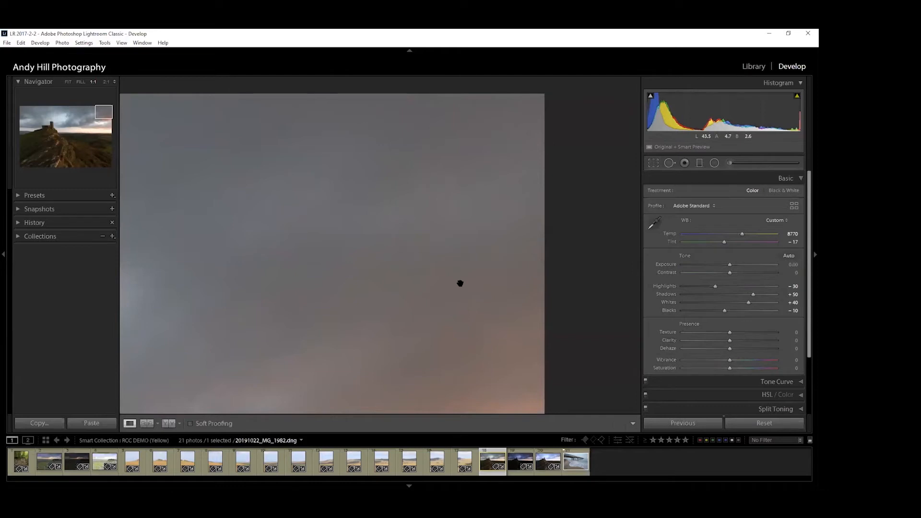
left_click(670, 163)
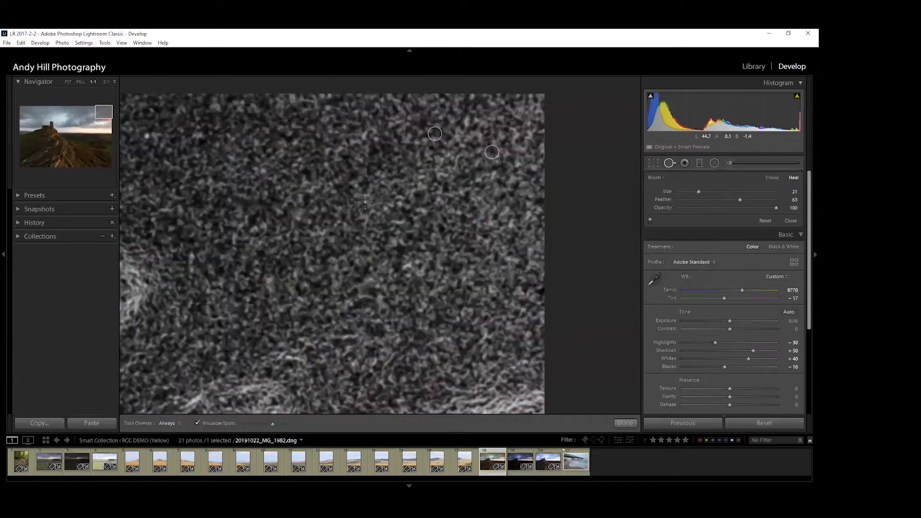
left_click(669, 163)
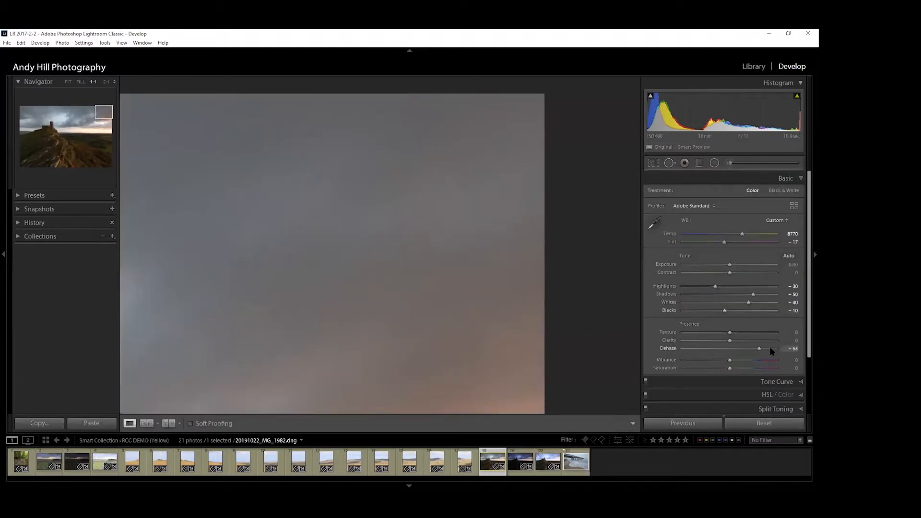
- Try Dehaze at +100 to check the top-right sky for leftover dust spots, and undo it
left_click_drag(772, 352, 778, 352)
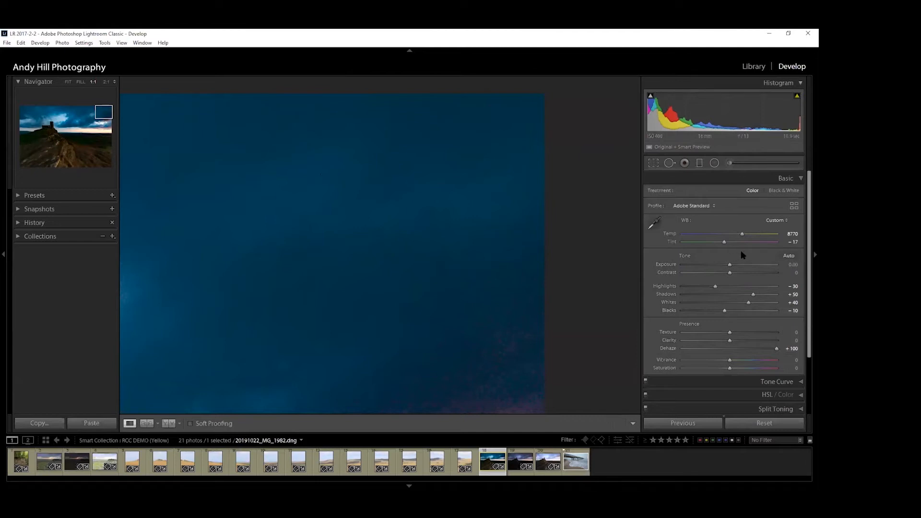
key("ctrl+z")
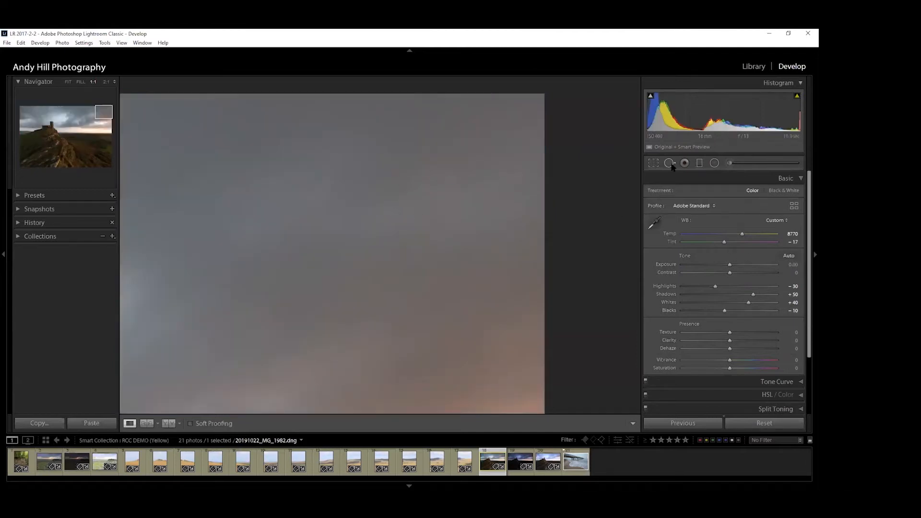
- Turn off spot visualization in Spot Removal, close the tool and return to the whole photo
left_click(669, 163)
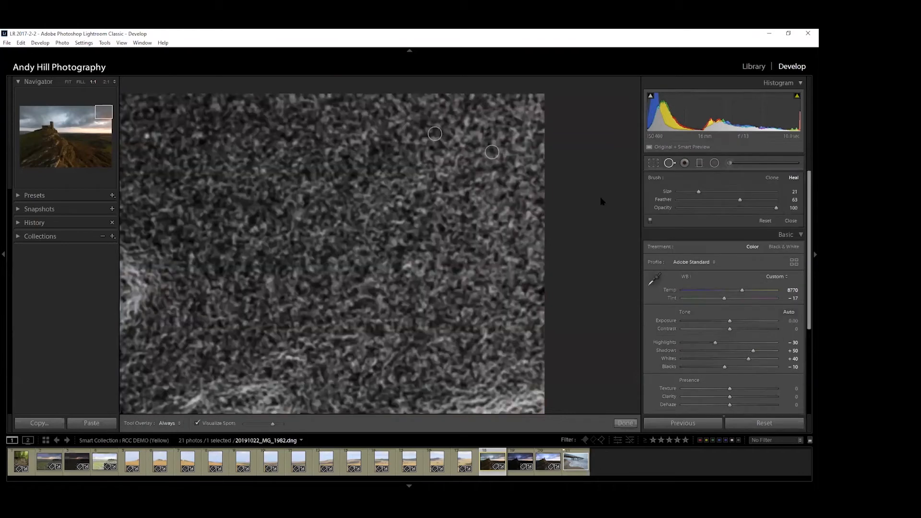
left_click(196, 423)
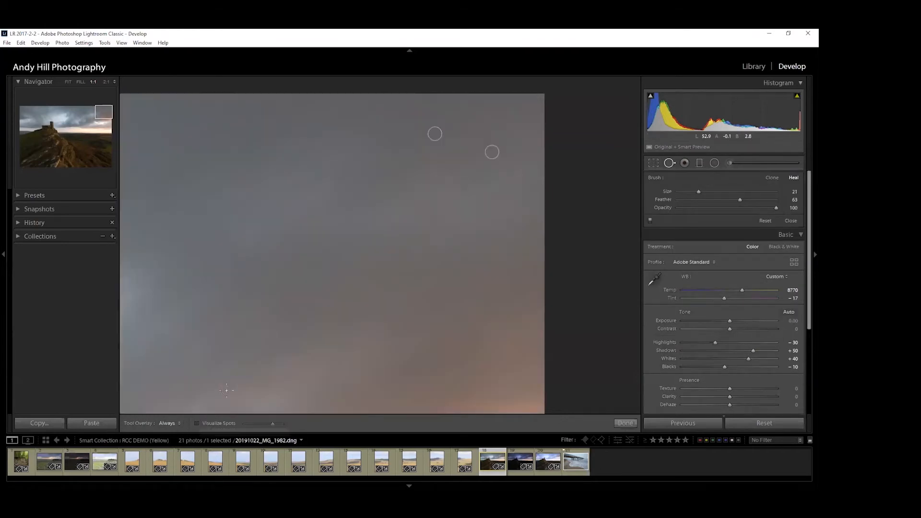
left_click(670, 163)
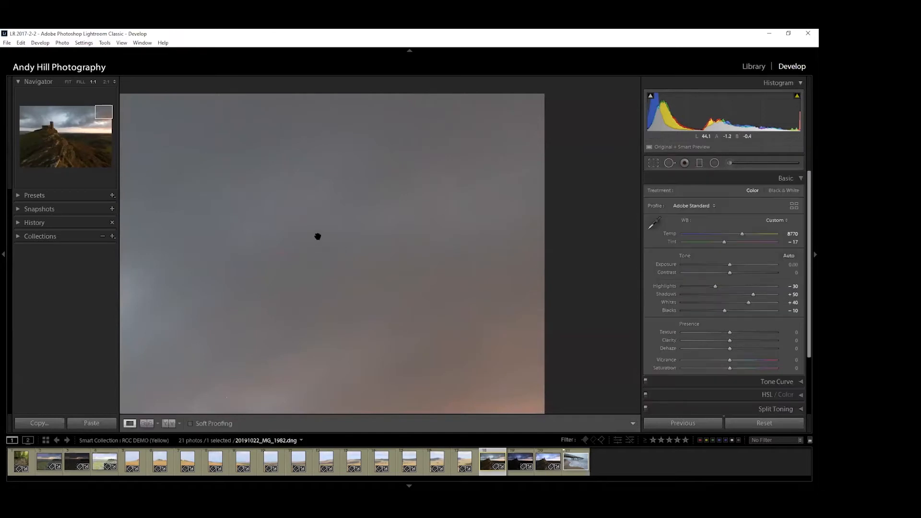
left_click(319, 235)
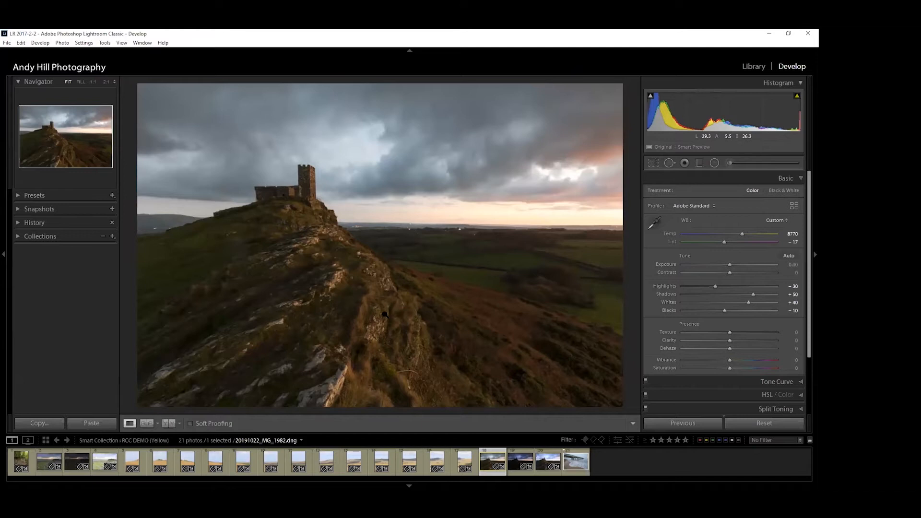
- Paint over the pale curved branch in the foreground grass with a size 26 healing brush, and close Spot Removal
left_click(403, 379)
left_click(444, 304)
left_click(401, 376)
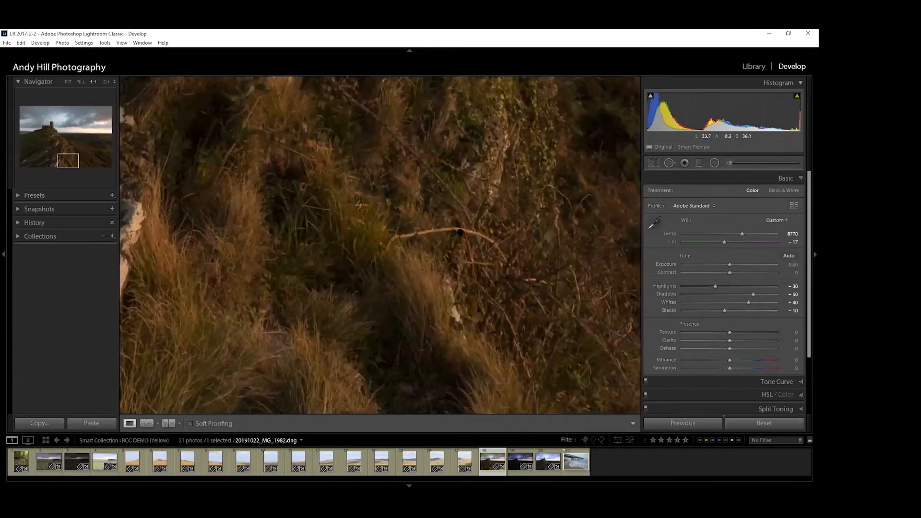
left_click(422, 296)
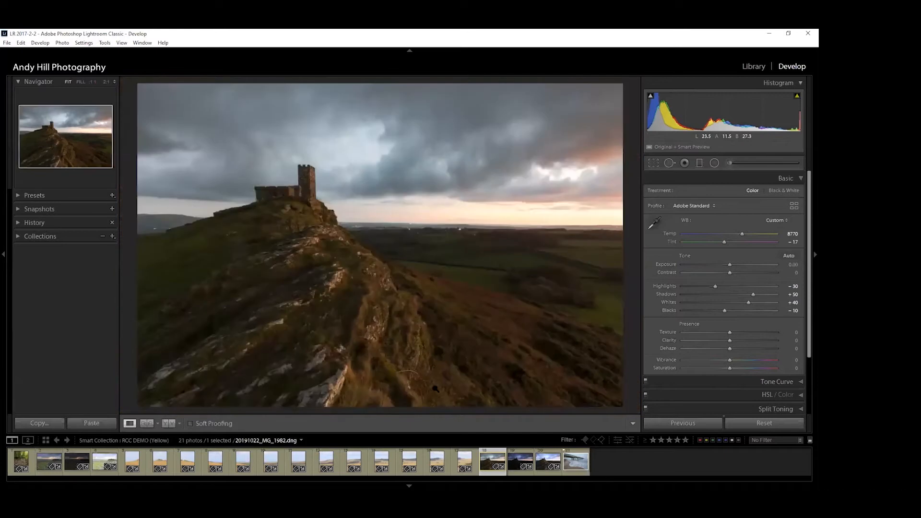
left_click(408, 381)
left_click(670, 163)
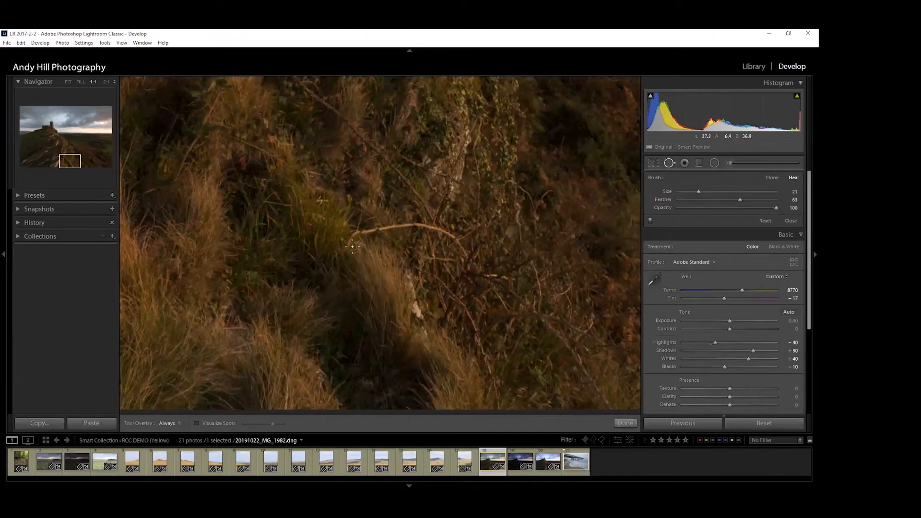
scroll(354, 246, "up", 1)
mouse_move(345, 249)
left_mouse_down()
mouse_move(367, 229)
mouse_move(423, 224)
mouse_move(458, 244)
mouse_move(469, 268)
left_mouse_up()
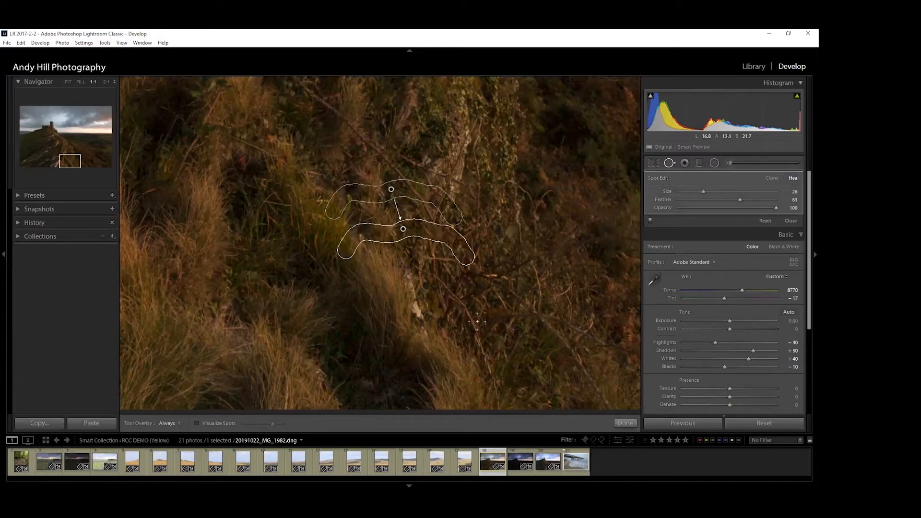
left_click(670, 163)
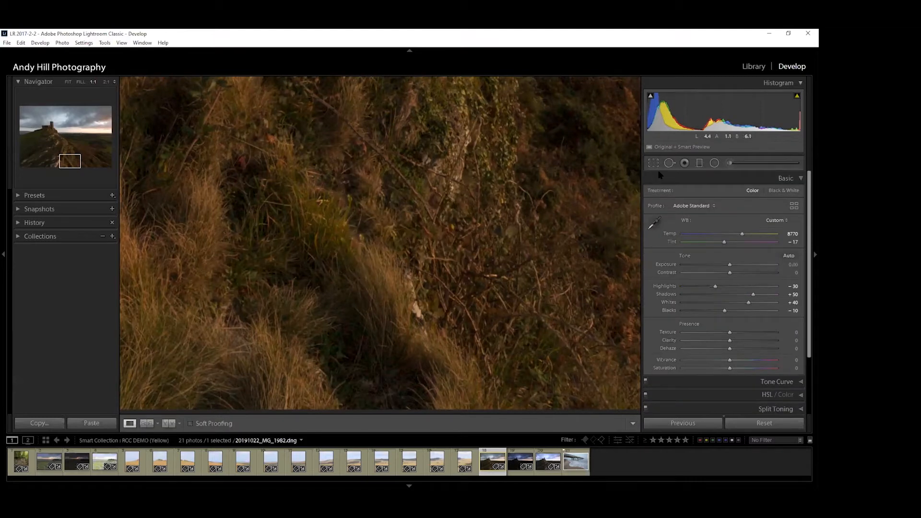
- Reopen Spot Removal and inspect the healed and sampled areas of the branch repair
left_click(669, 163)
left_click(404, 229)
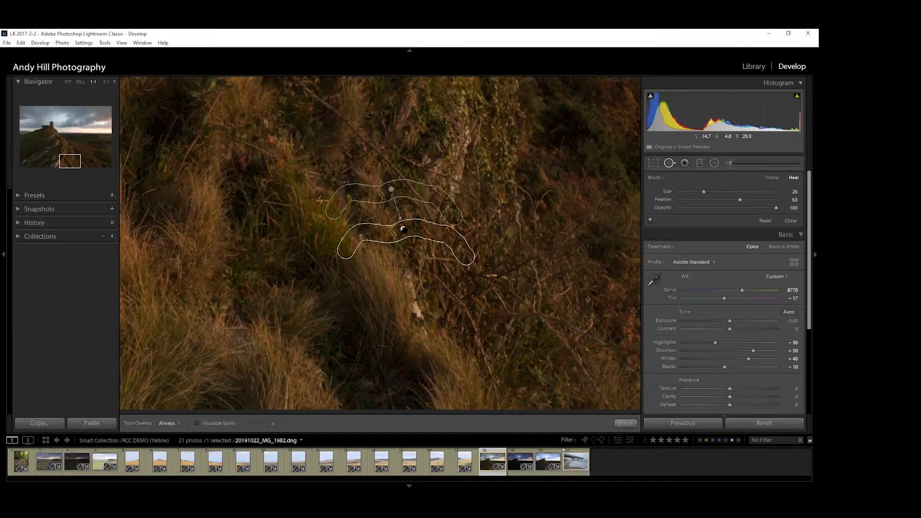
left_click(403, 230)
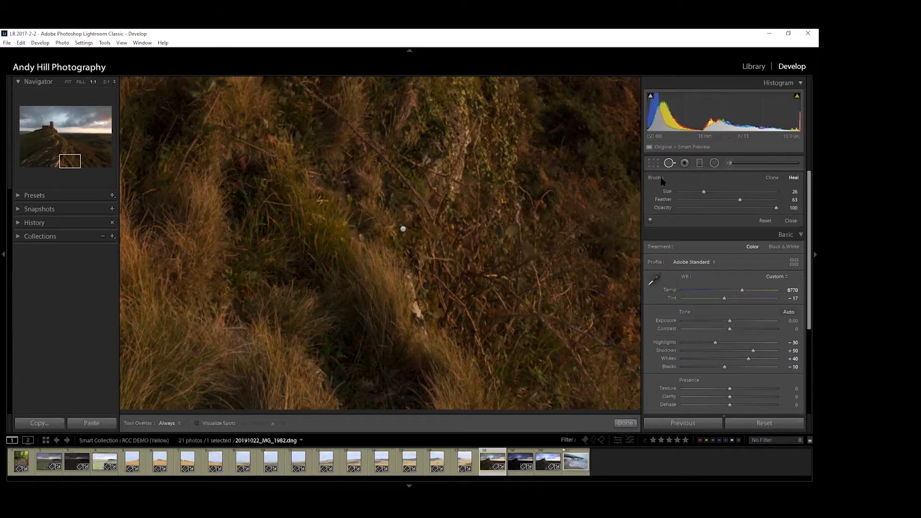
- Compare the foreground before and after the branch repair through the history, ending on the latest state, and return to the whole photo
left_click(19, 223)
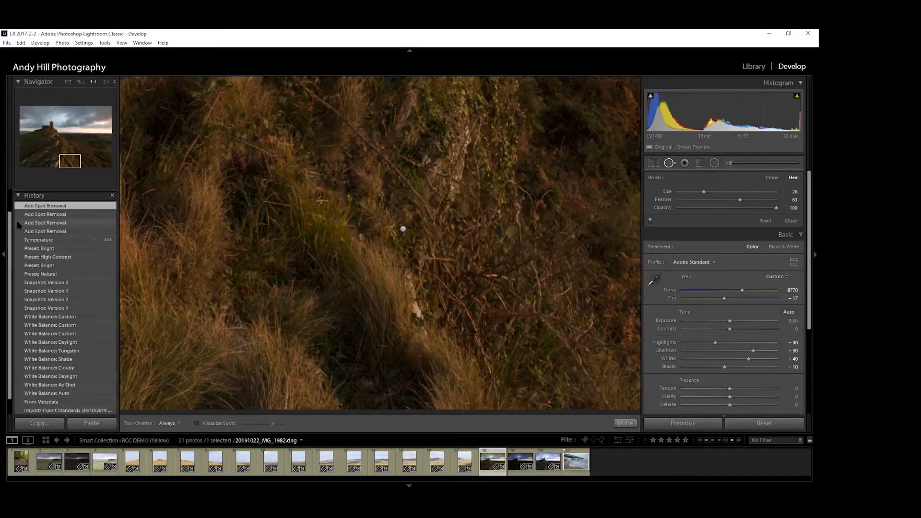
left_click(54, 215)
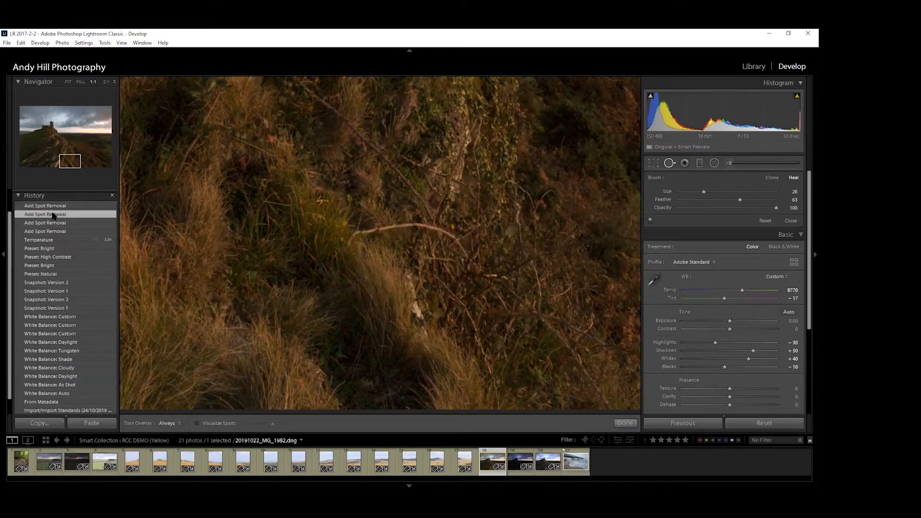
left_click(52, 207)
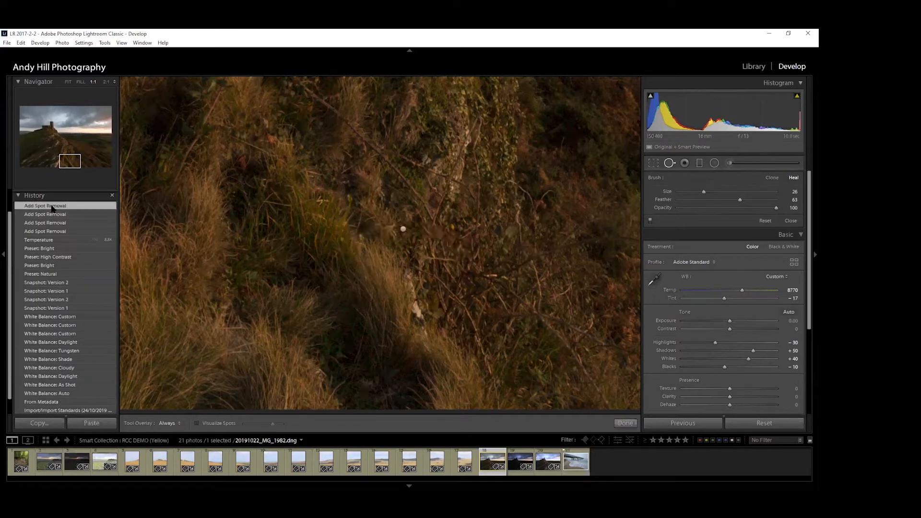
left_click(670, 163)
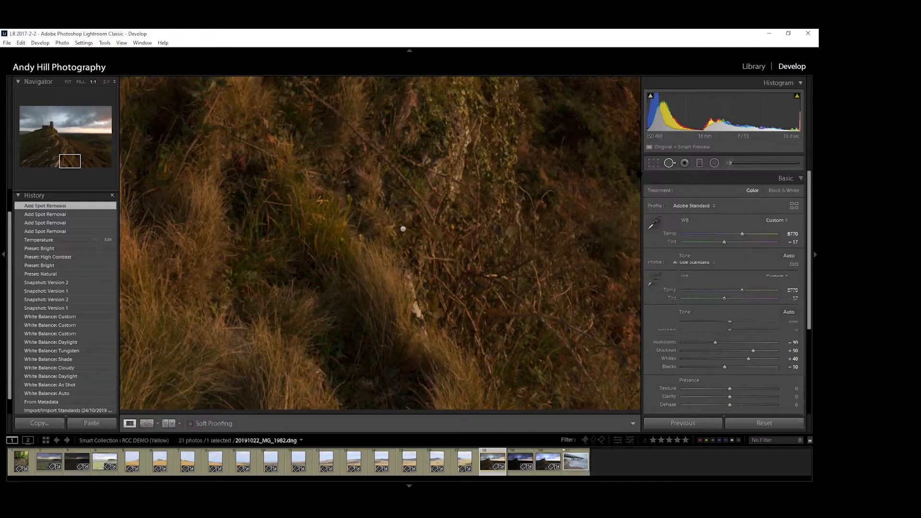
left_click(358, 163)
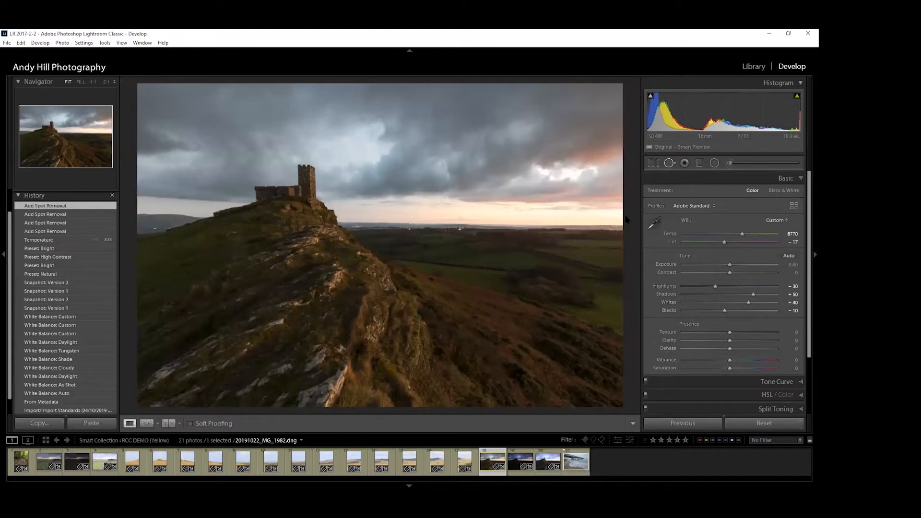
- Try moving the source area of the branch repair, undo it, close Spot Removal and return to the whole photo
left_click(410, 385)
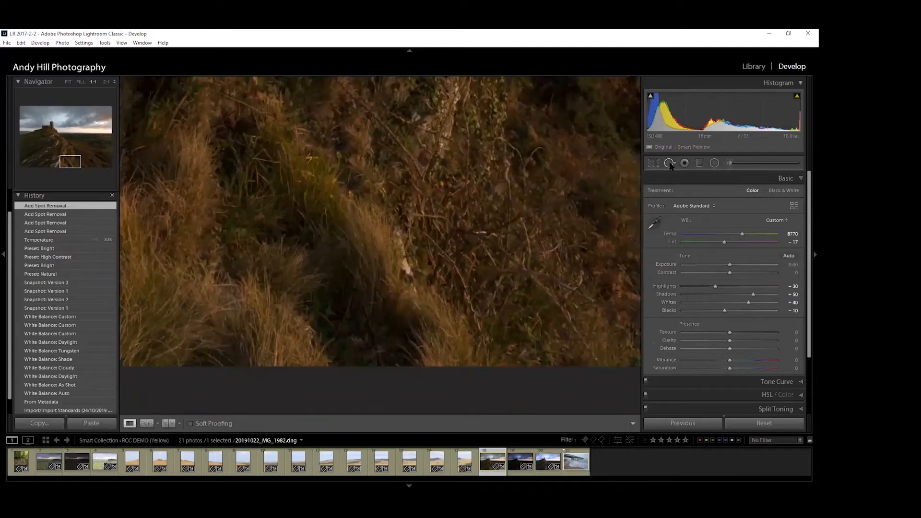
left_click(670, 163)
left_click_drag(335, 206, 454, 215)
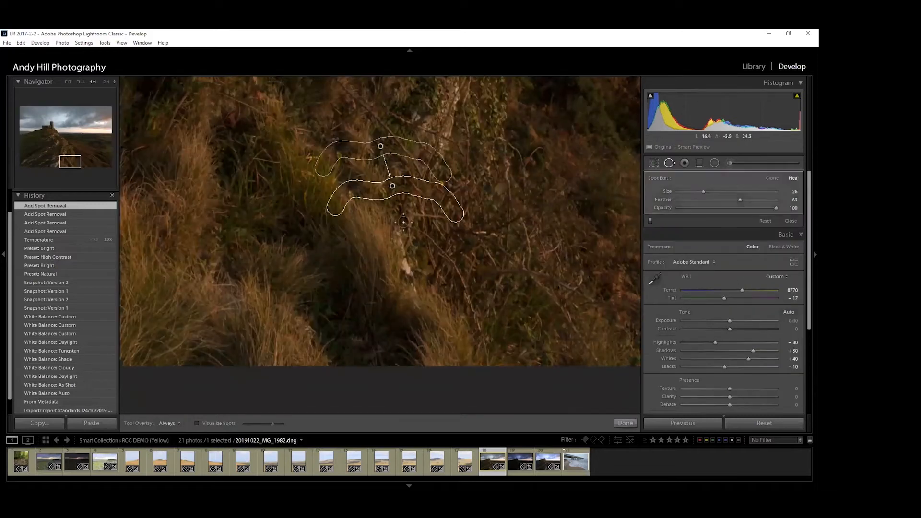
mouse_move(401, 164)
left_mouse_down()
mouse_move(416, 156)
mouse_move(425, 174)
mouse_move(441, 177)
mouse_move(459, 163)
mouse_move(425, 123)
mouse_move(403, 121)
mouse_move(369, 141)
mouse_move(384, 131)
left_mouse_up()
key("ctrl+z")
left_click(670, 163)
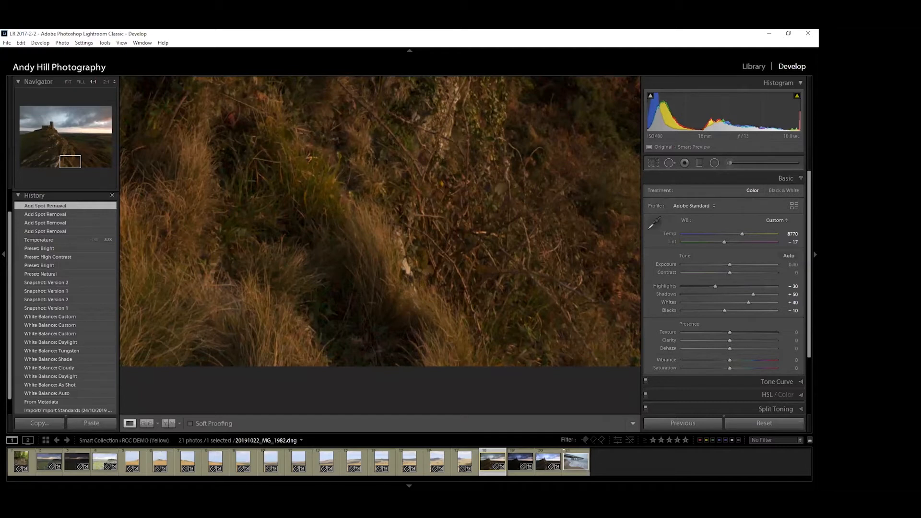
left_click(669, 164)
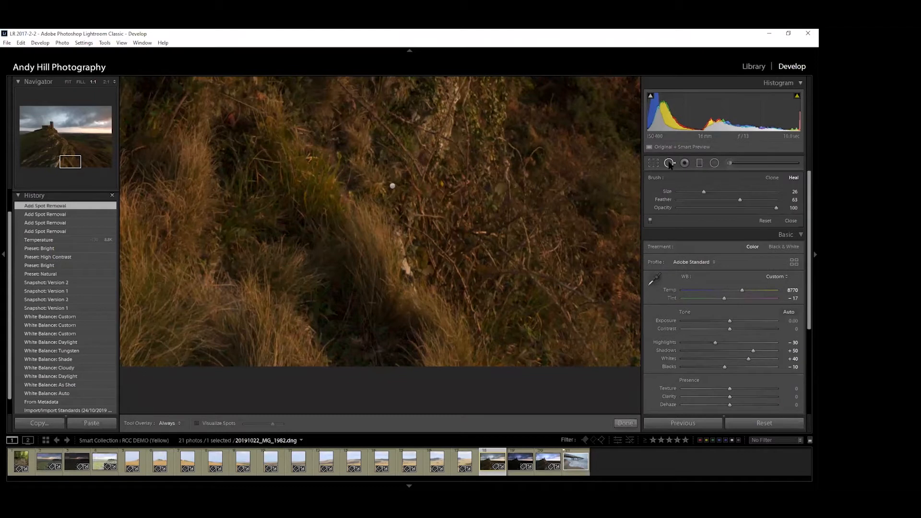
left_click(670, 164)
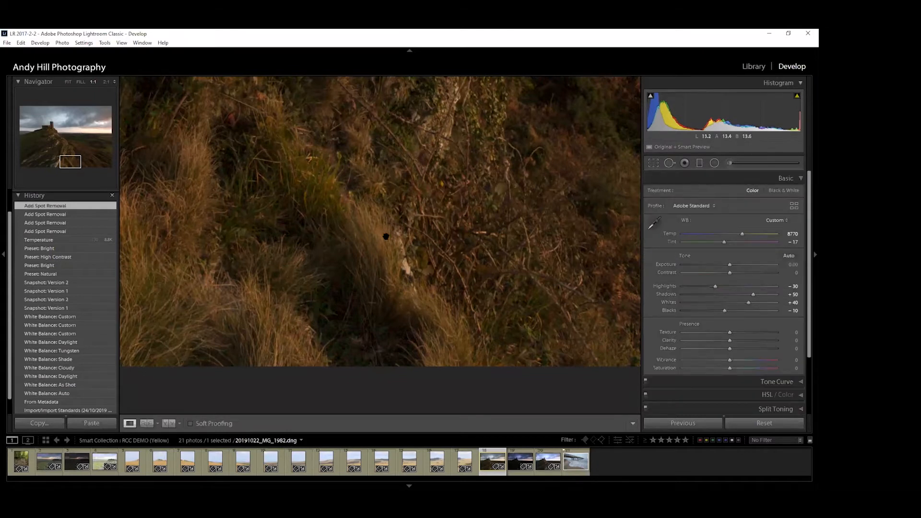
left_click(366, 224)
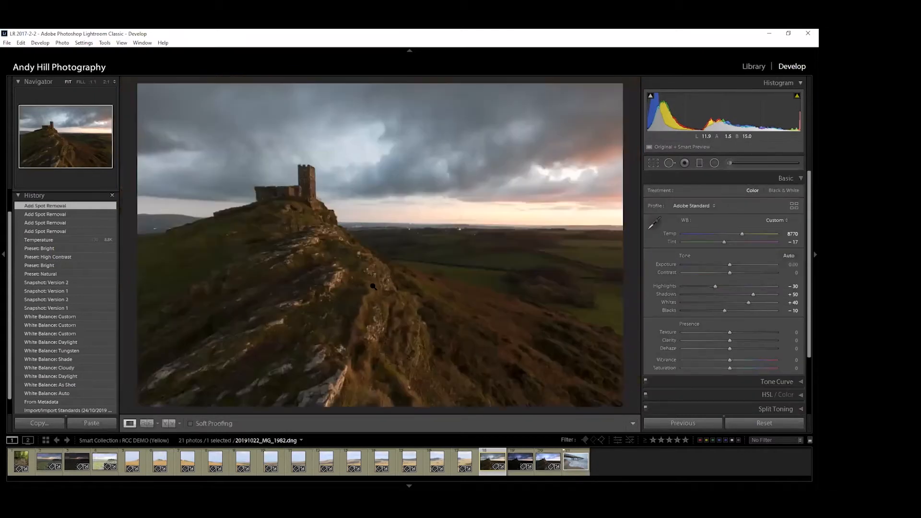
- Examine the photo at 1:1 for remaining distractions, from the top-left sky across to the right-hand hillside and back to the lights near the horizon
left_click(147, 88)
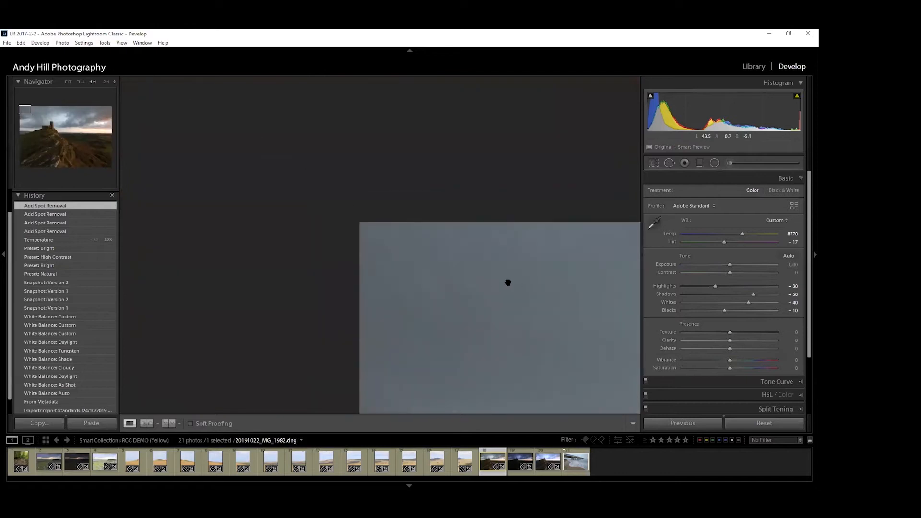
left_click_drag(559, 269, 238, 238)
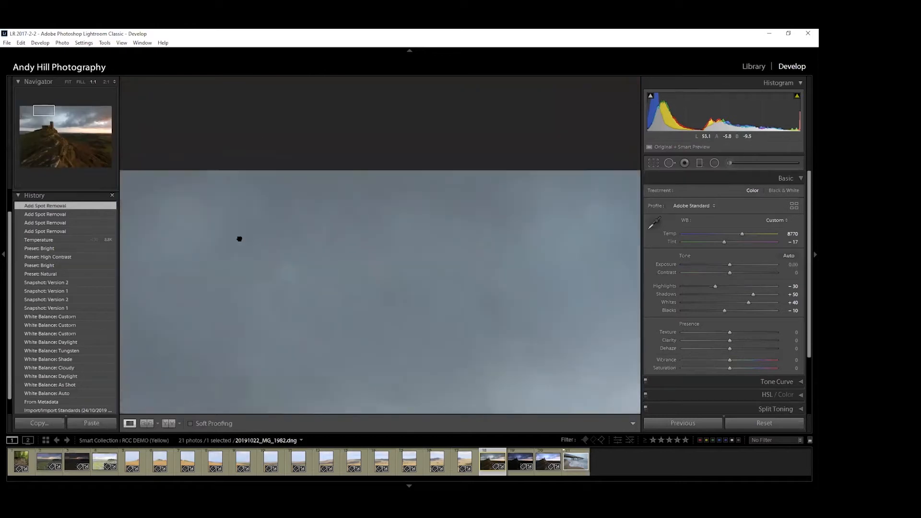
left_click_drag(499, 349, 311, 123)
left_click_drag(617, 232, 208, 285)
left_click_drag(487, 226, 65, 213)
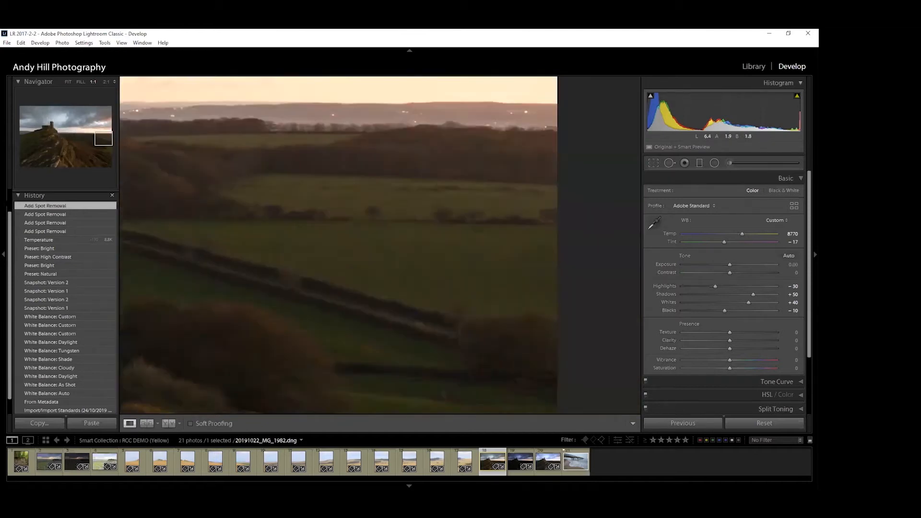
left_click_drag(333, 301, 350, 81)
left_click_drag(479, 300, 483, 215)
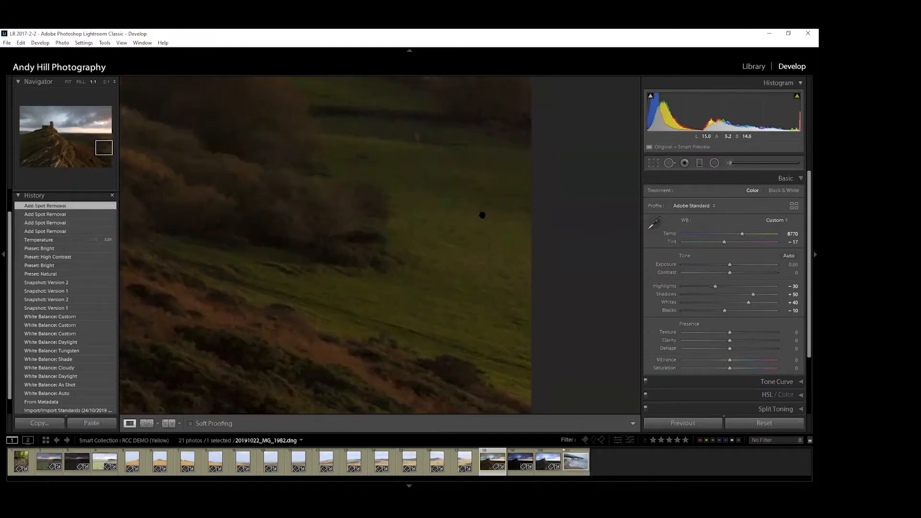
left_click_drag(492, 319, 495, 190)
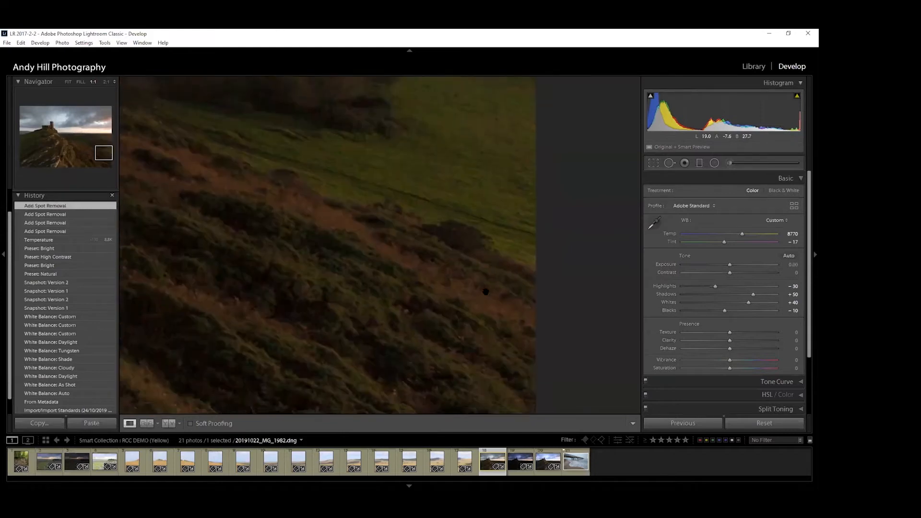
left_click_drag(486, 291, 491, 183)
left_click_drag(413, 217, 484, 339)
left_click_drag(499, 269, 518, 402)
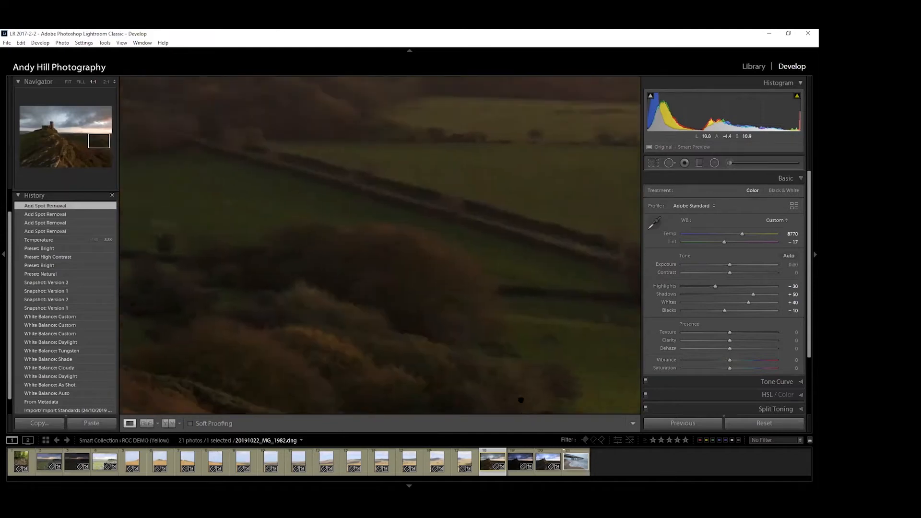
left_click_drag(499, 144, 498, 245)
left_click_drag(436, 272, 598, 316)
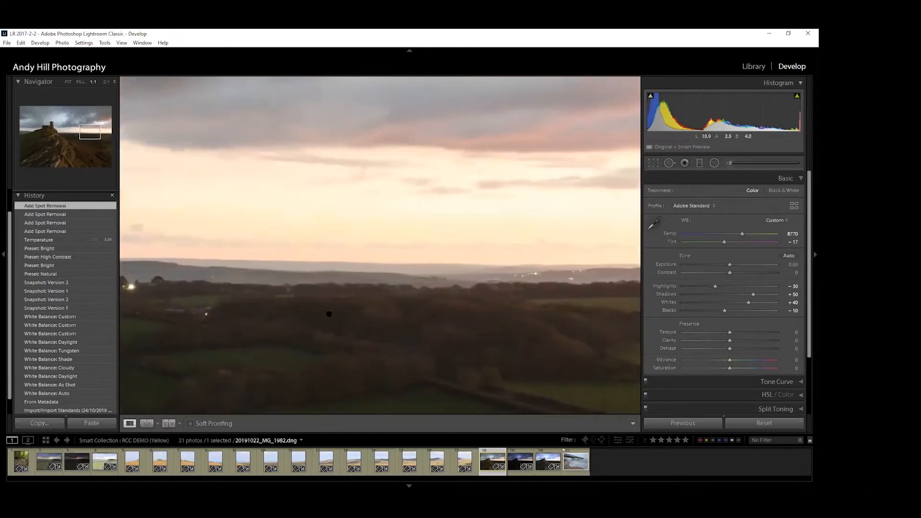
left_click_drag(329, 315, 413, 333)
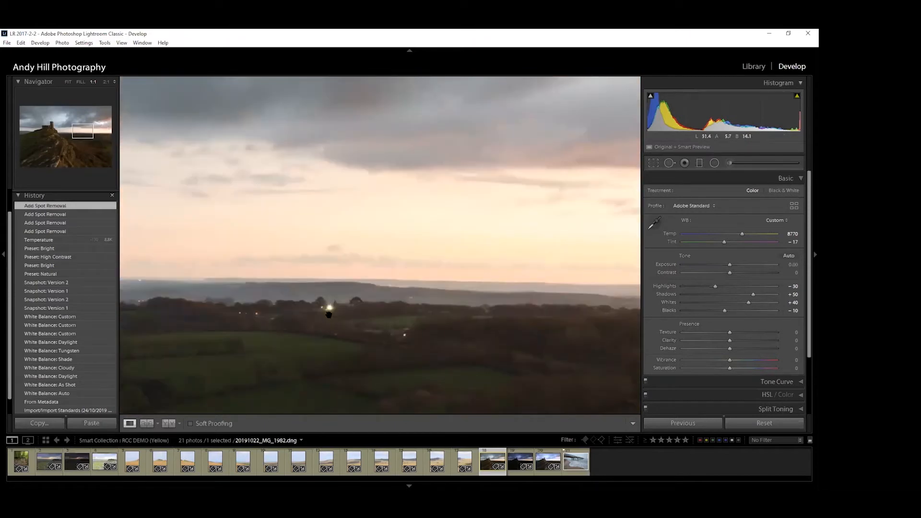
- Heal the brightest light among the trees below the horizon with Spot Removal, then close the tool
left_click(670, 163)
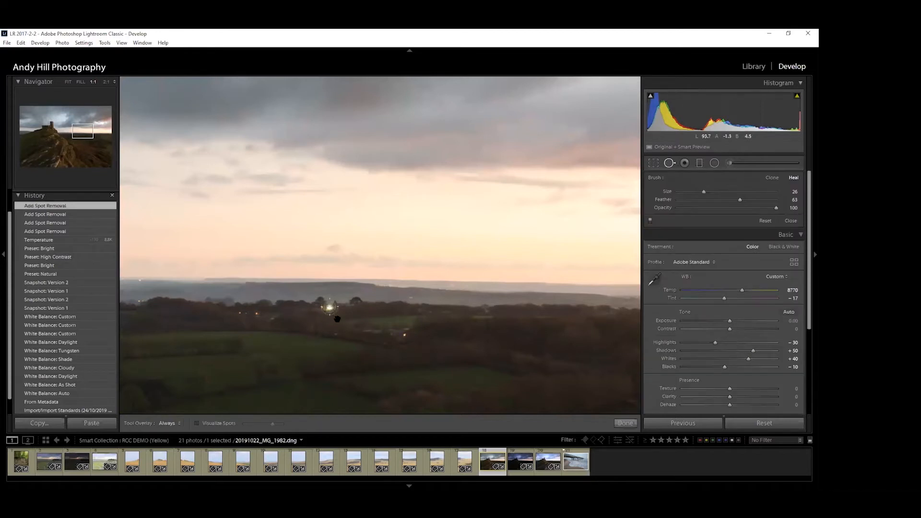
left_click(330, 309)
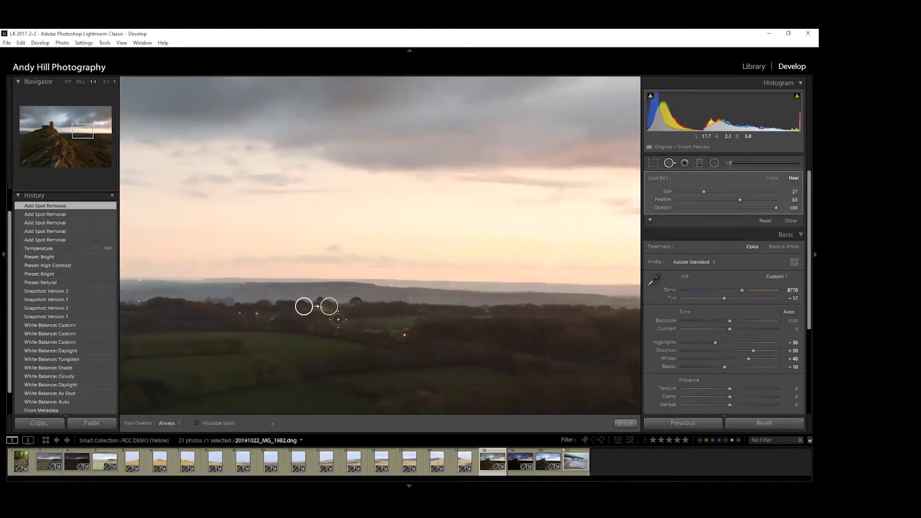
left_click(670, 163)
- Heal three more isolated lights across the distant dark fields with Spot Removal, then return to the whole photo
left_click_drag(366, 353, 455, 353)
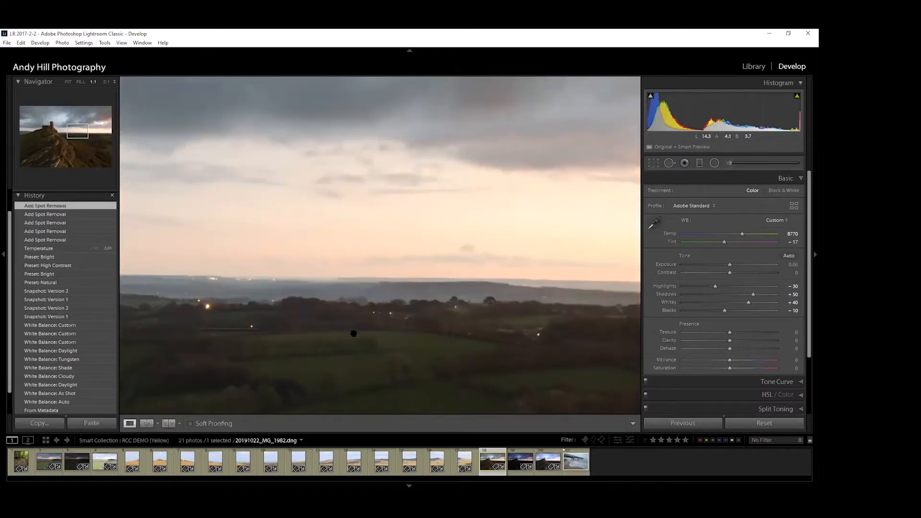
left_click(670, 162)
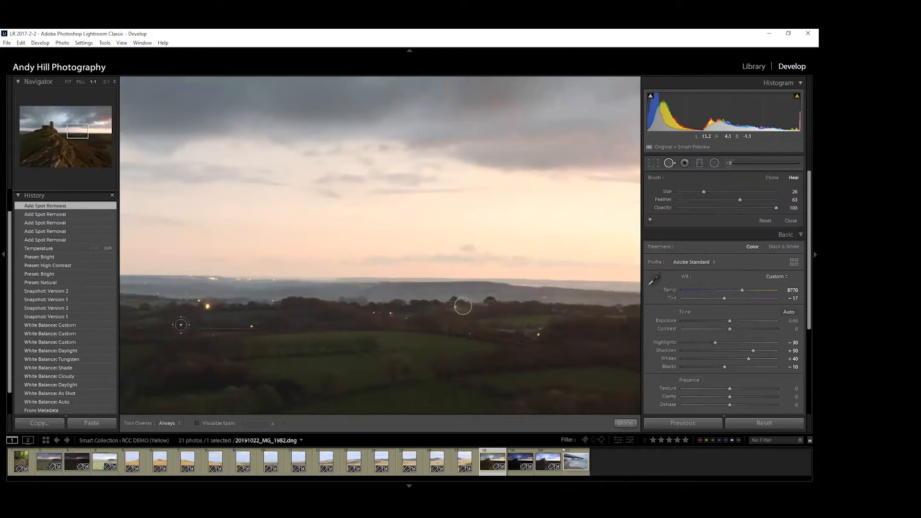
left_click(206, 307)
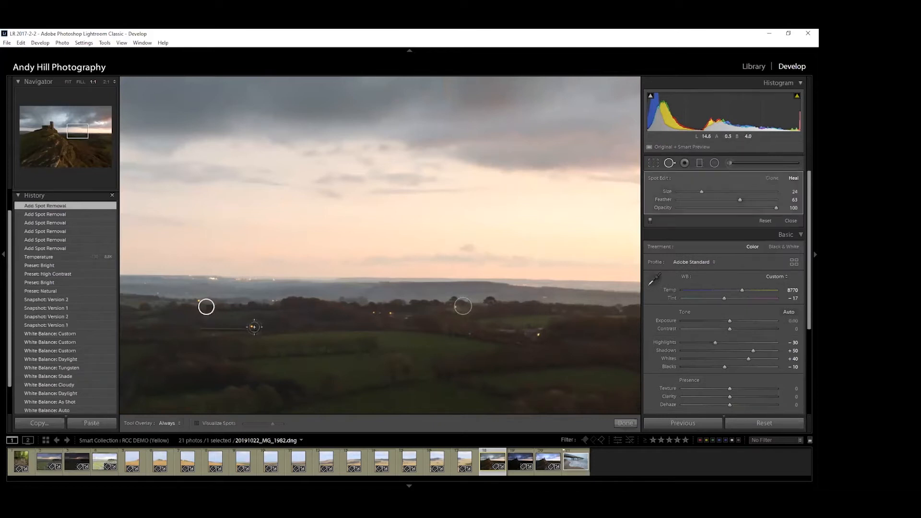
left_click(251, 325)
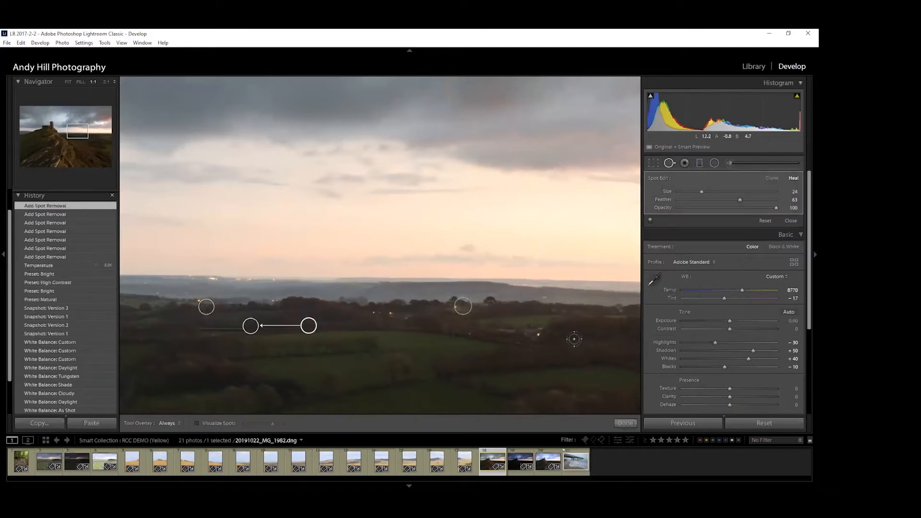
left_click(538, 334)
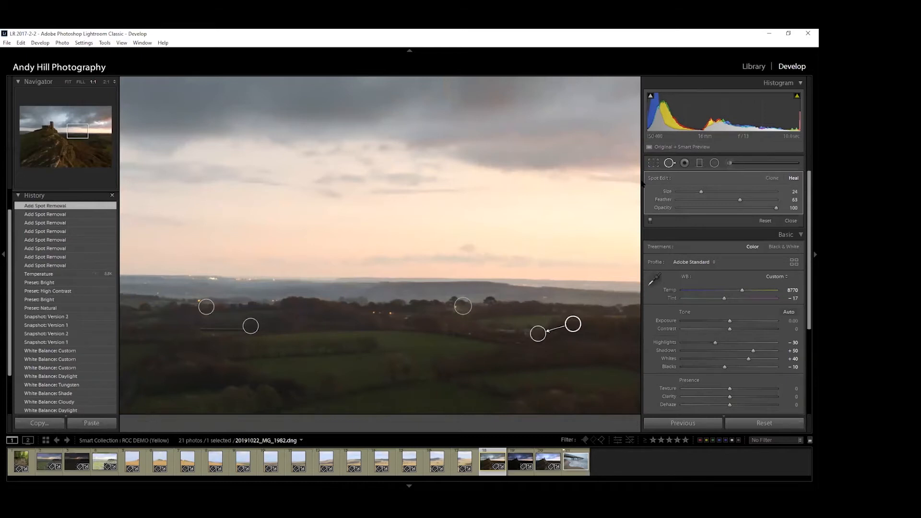
key("q")
left_click(372, 335)
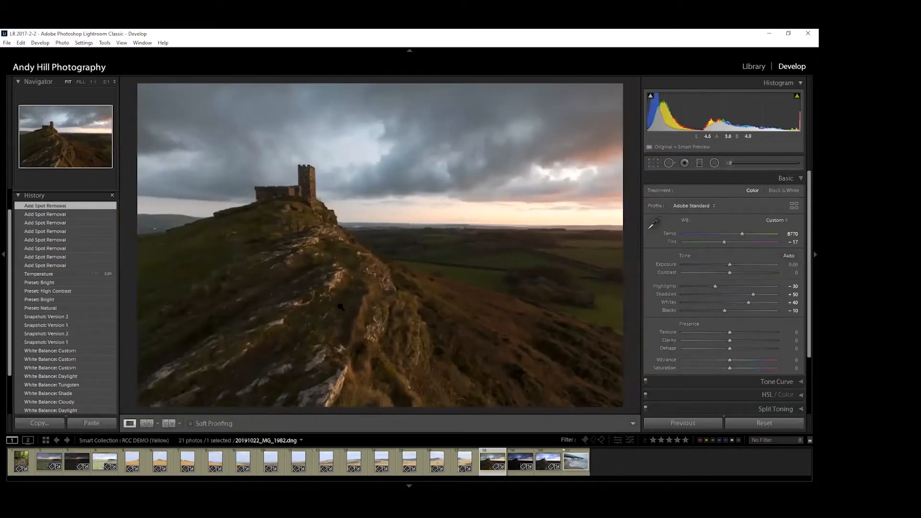
- Heal the light in the middle of the distant tree line at 1:1 and return to the whole photo
left_click(443, 229)
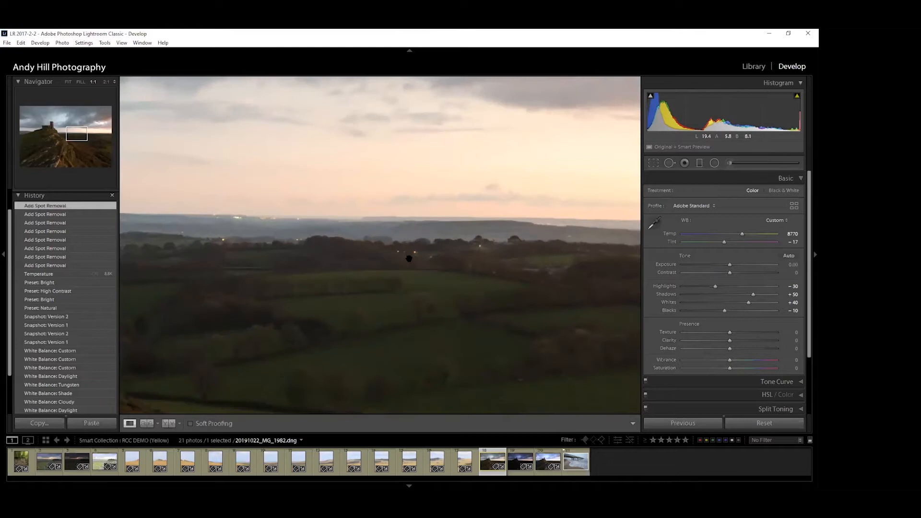
left_click(669, 163)
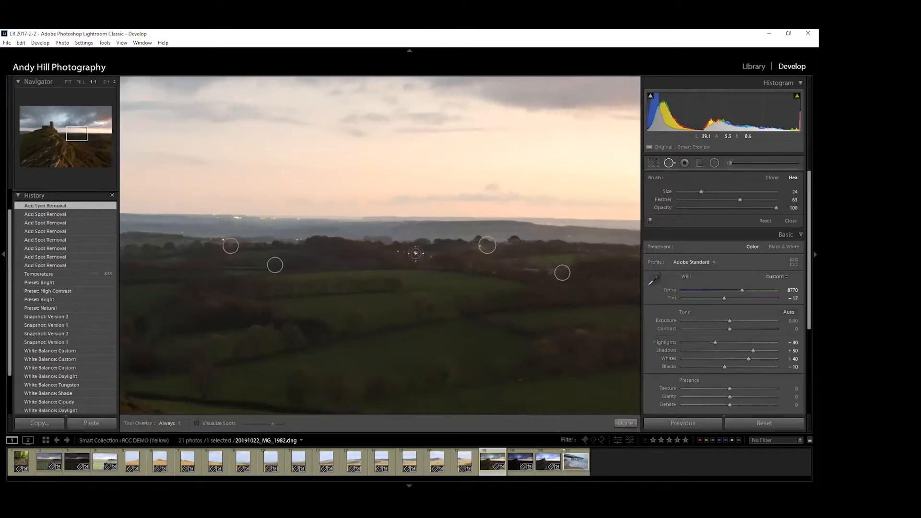
key("q")
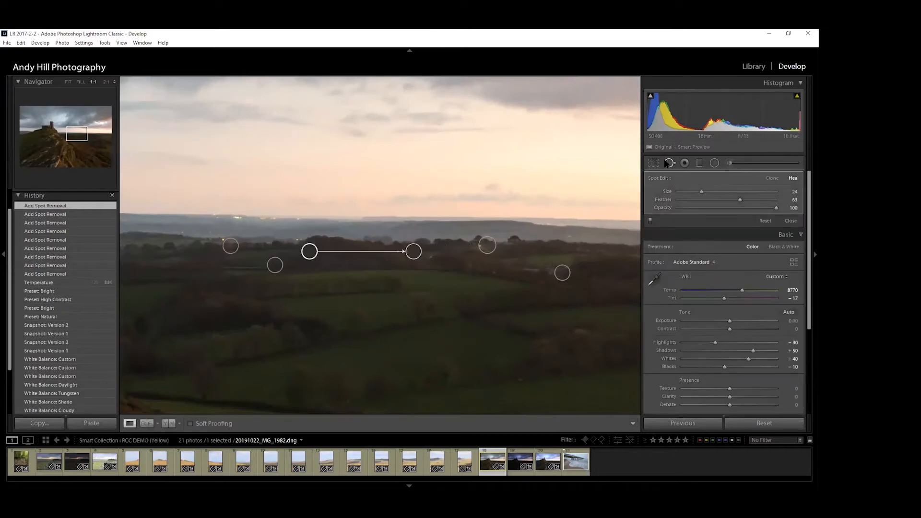
left_click(482, 287)
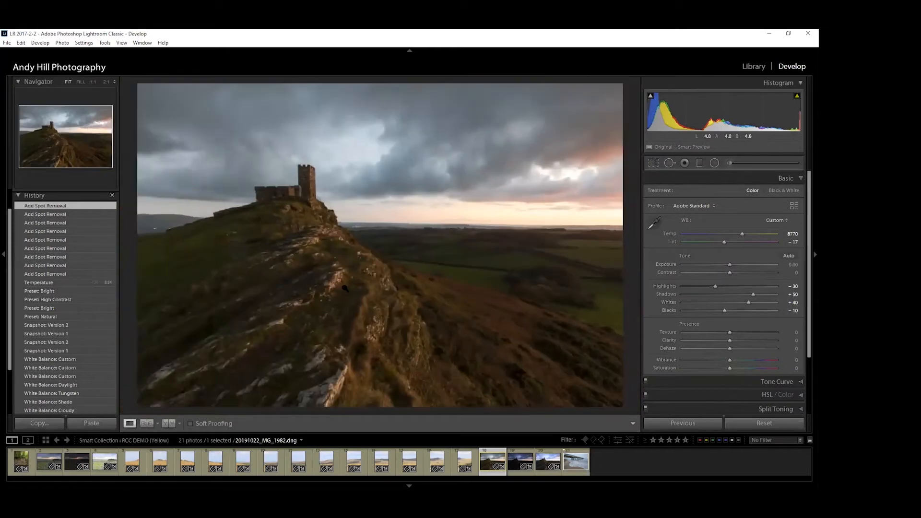
- Heal three village lights in the valley beside the hill with a spot size of 20, then return to the whole photo
left_click(174, 231)
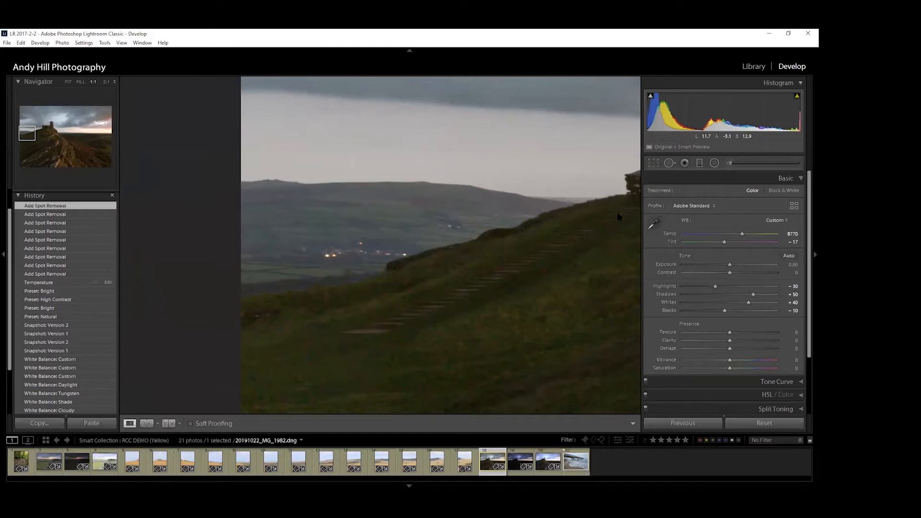
key("q")
scroll(338, 258, "down", 2)
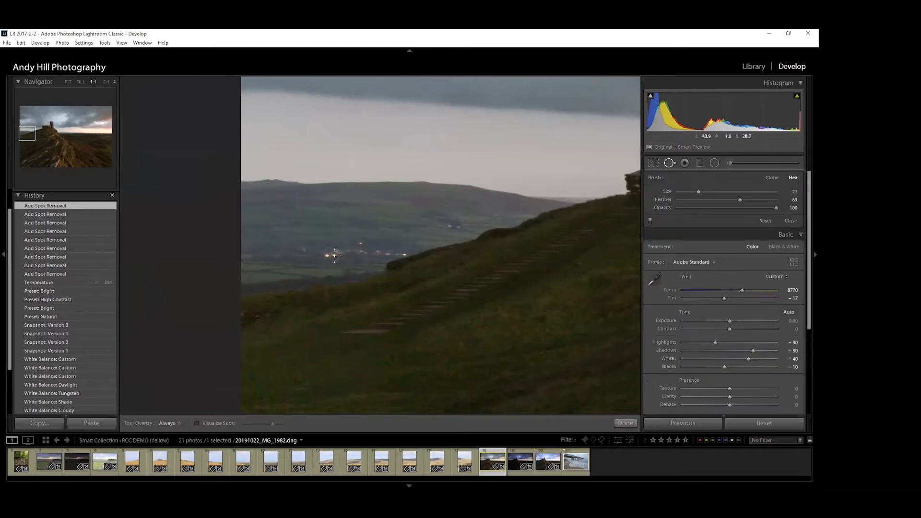
left_click(334, 255)
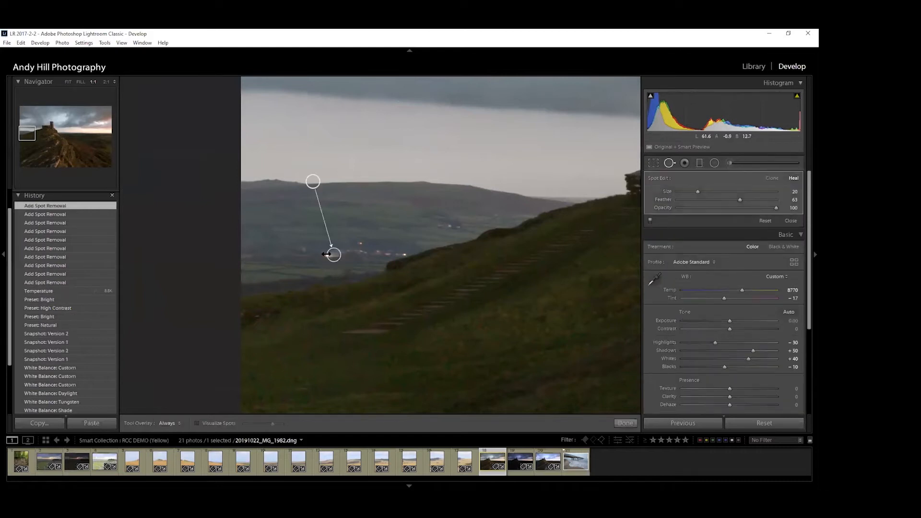
left_click(403, 254)
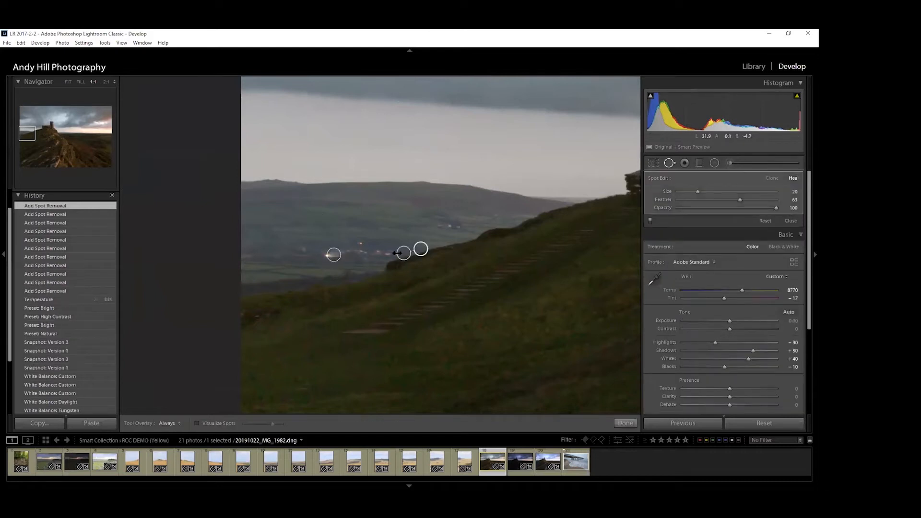
left_click(322, 260)
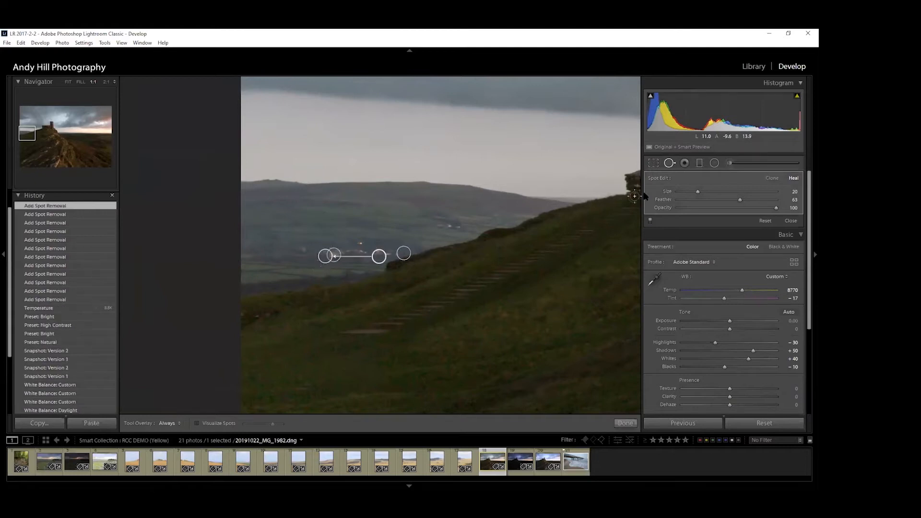
left_click(669, 162)
left_click(471, 314)
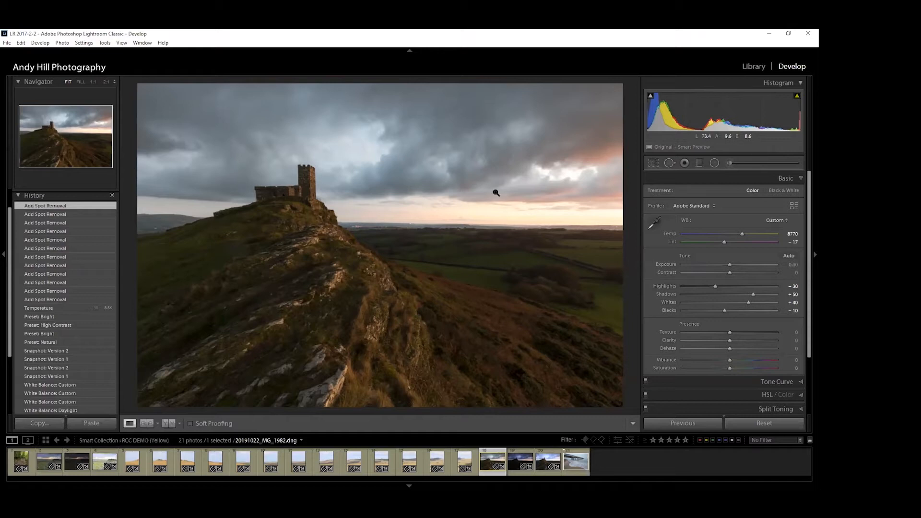
- Try the Pet Eye correction on the sky, dismiss the message, switch between the eye modes and close Red Eye Correction
left_click(684, 164)
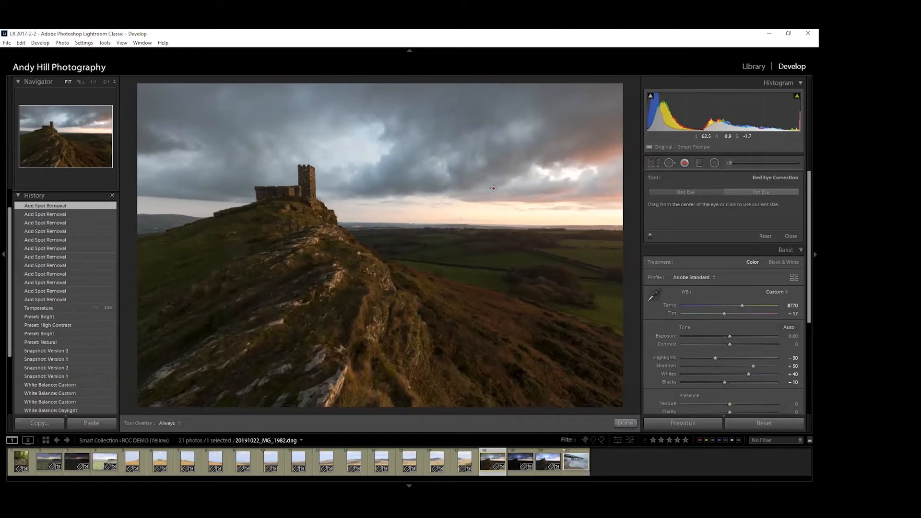
left_click(759, 194)
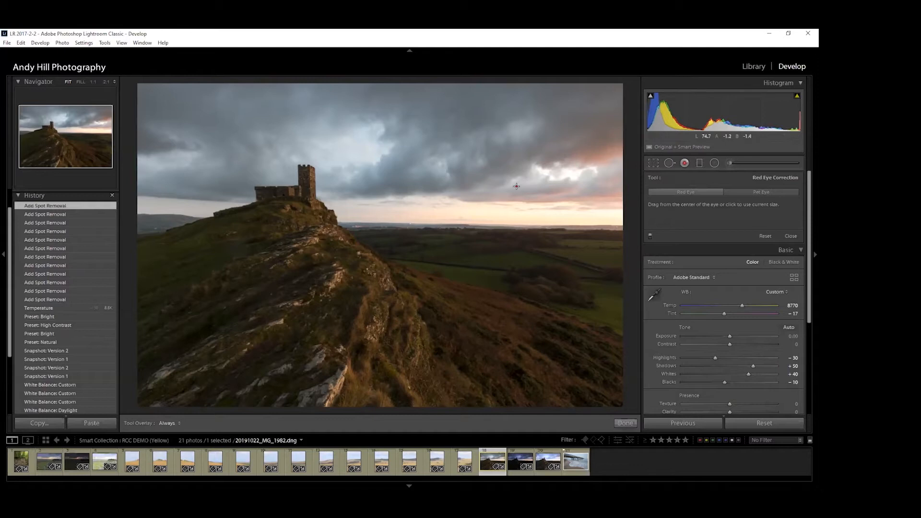
left_click(489, 195)
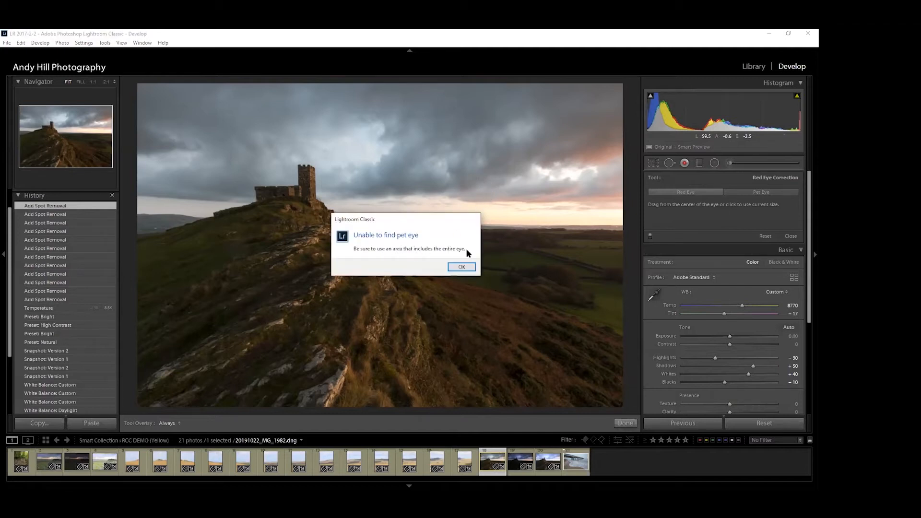
left_click(460, 267)
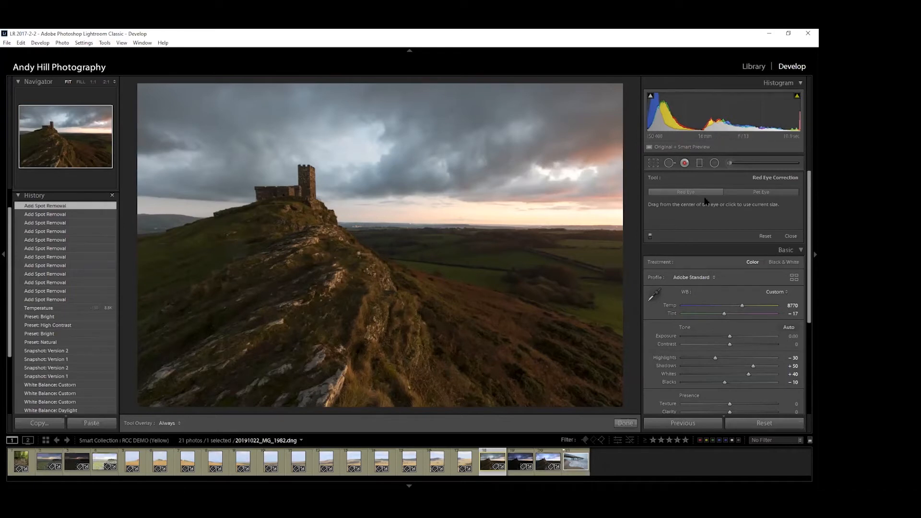
left_click(674, 192)
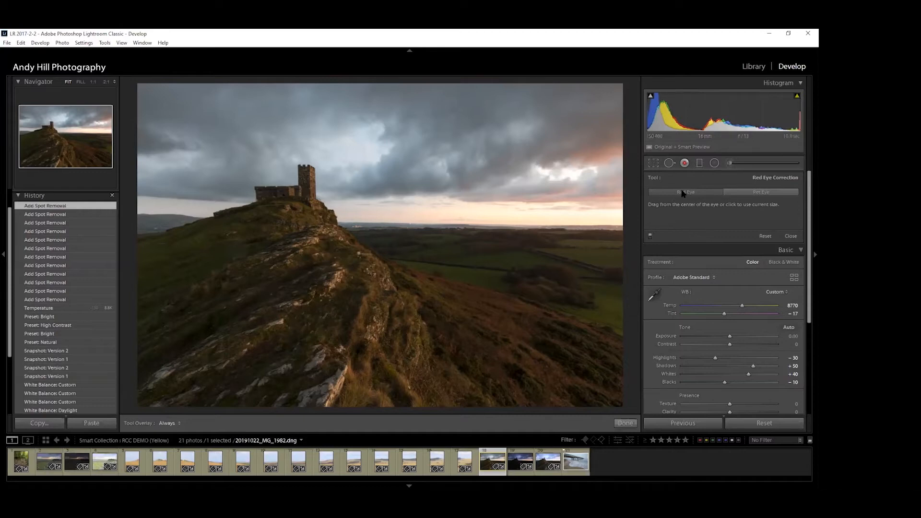
left_click(684, 164)
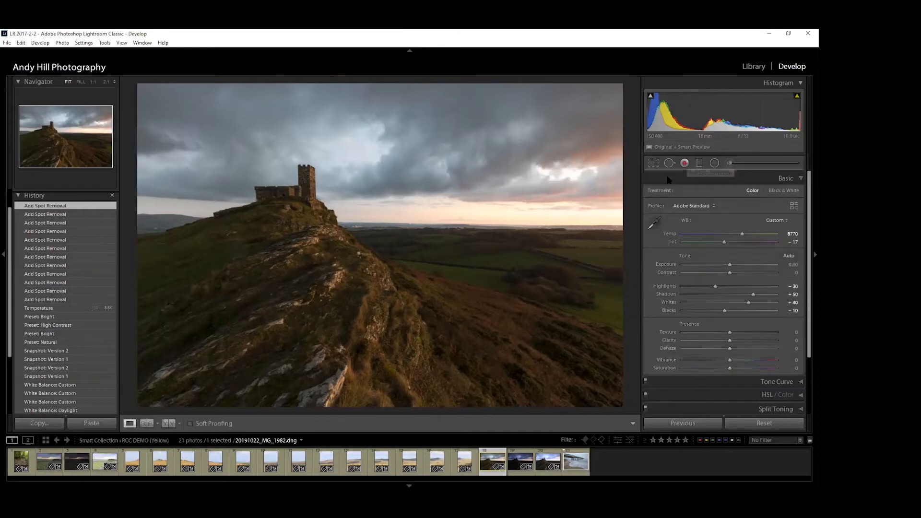
- Draw a graduated filter slanting across the lower sky and horizon, adjust its tilt and close the tool
left_click(699, 163)
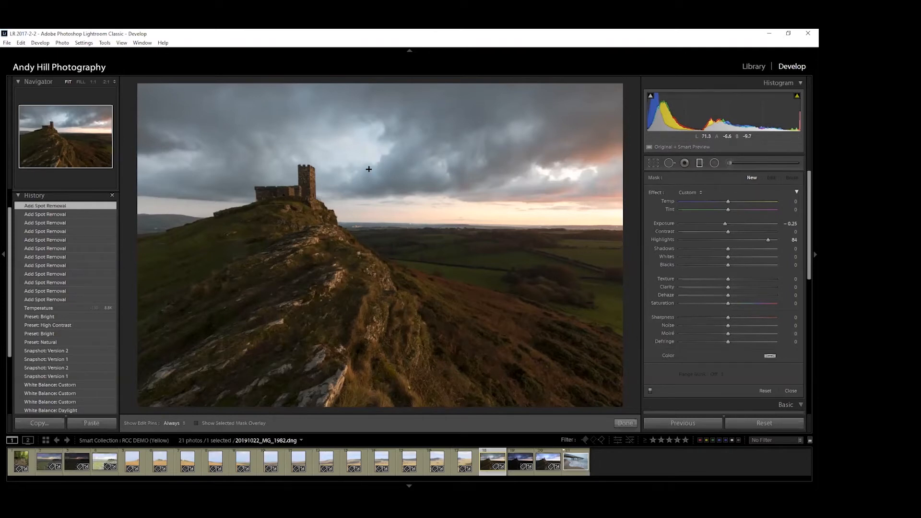
left_click_drag(370, 171, 398, 269)
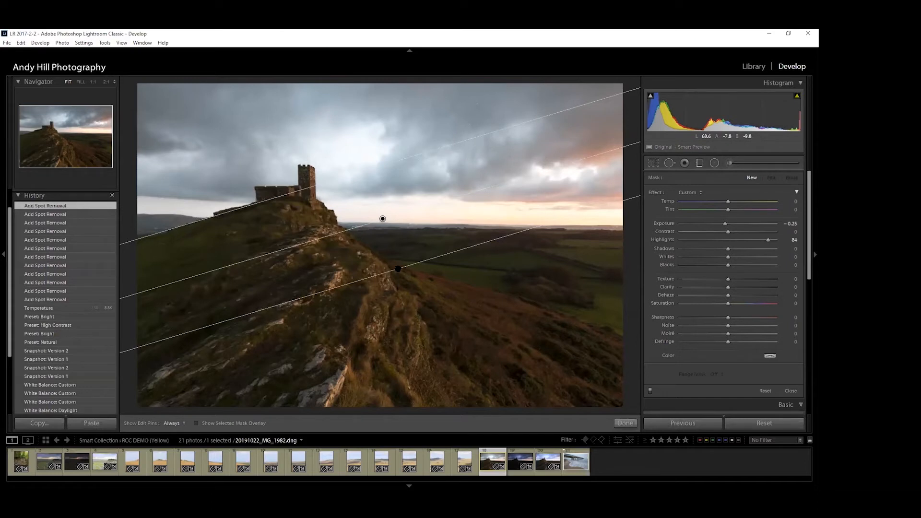
left_click_drag(398, 269, 408, 266)
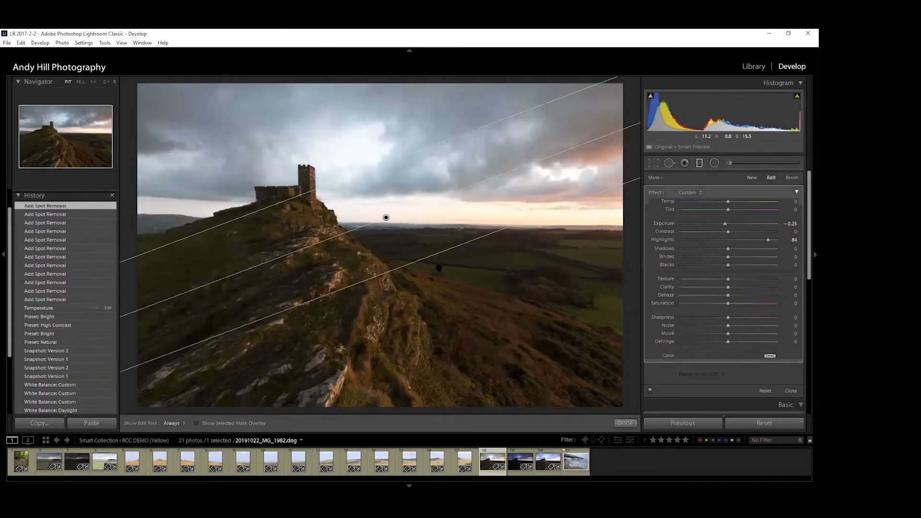
left_click(701, 162)
- Add a second graduated filter sloping the opposite way over the horizon and fields, then close the tool
left_click(700, 163)
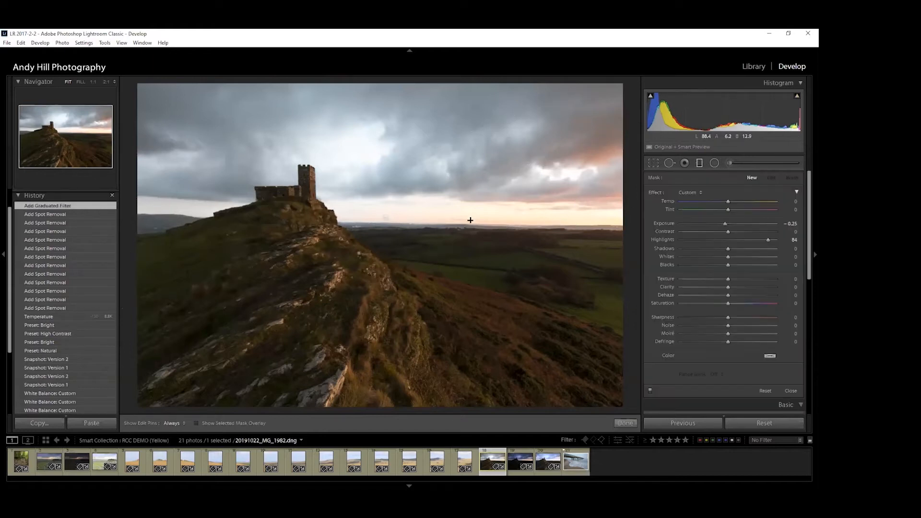
left_click_drag(515, 213, 459, 277)
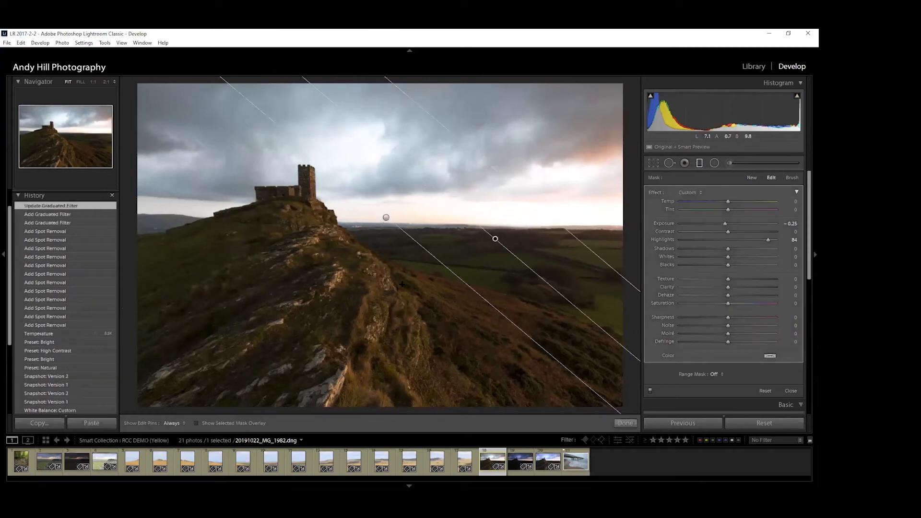
left_click(699, 163)
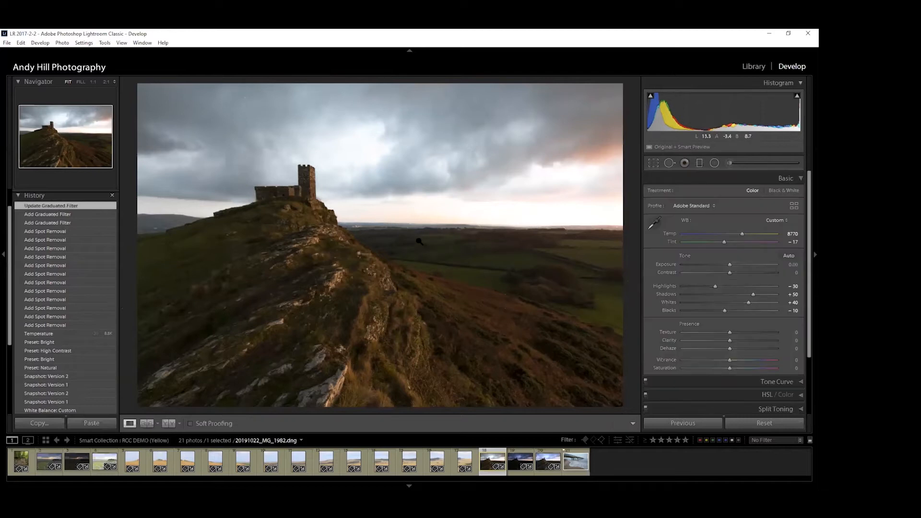
- Reopen the Graduated Filter tool and delete both slanted filters by selecting their pins
left_click(699, 163)
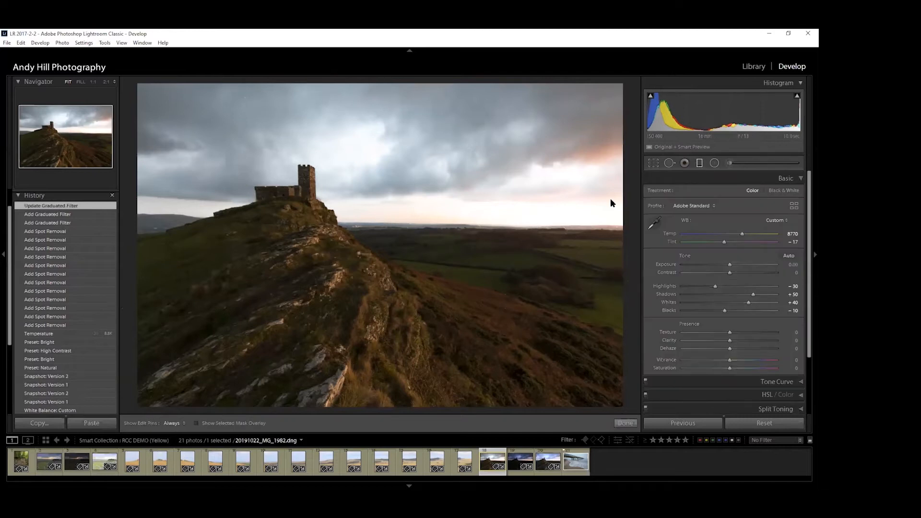
left_click(385, 219)
left_click(495, 238)
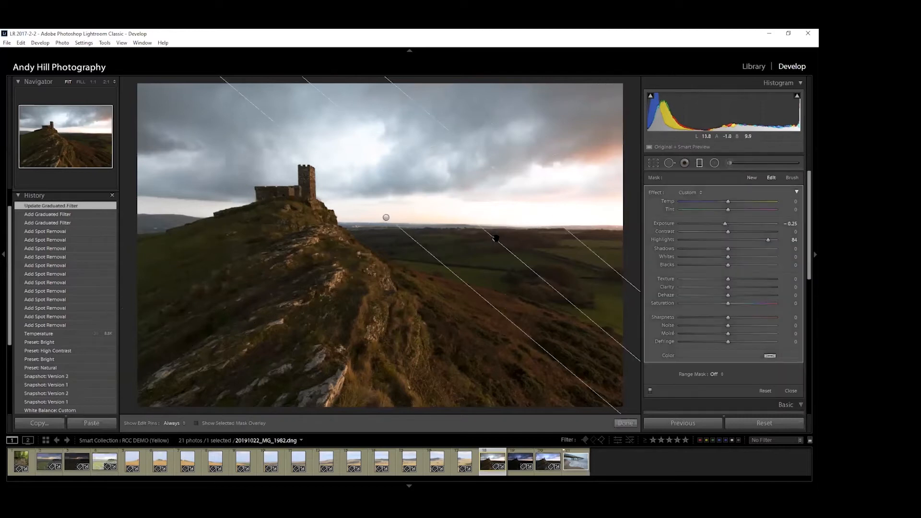
mouse_move(496, 238)
key("Delete")
left_click(386, 217)
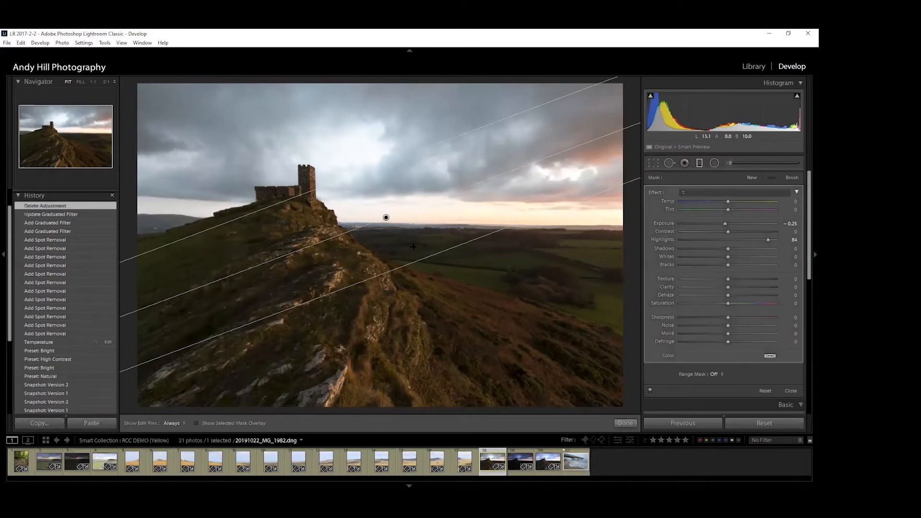
key("Delete")
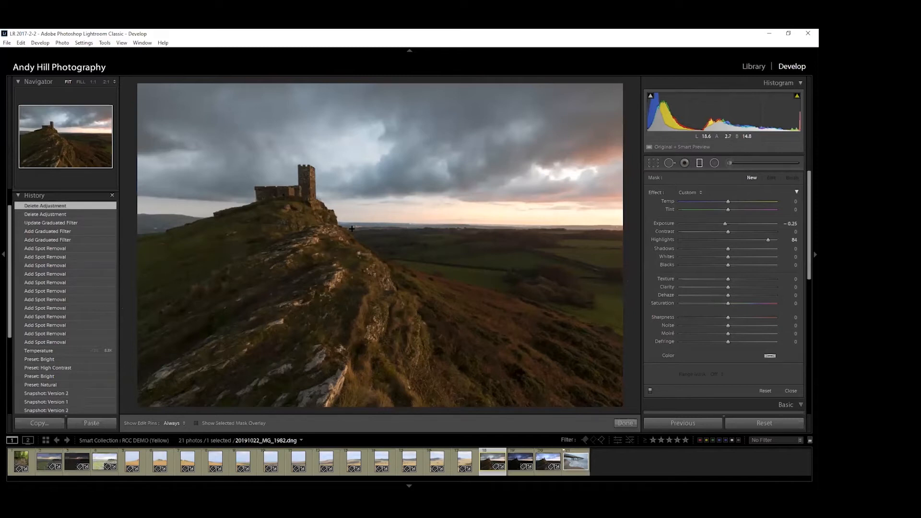
- Draw a level graduated filter over the sky, fading out from above the tower to just above the horizon
left_click_drag(374, 146, 366, 211)
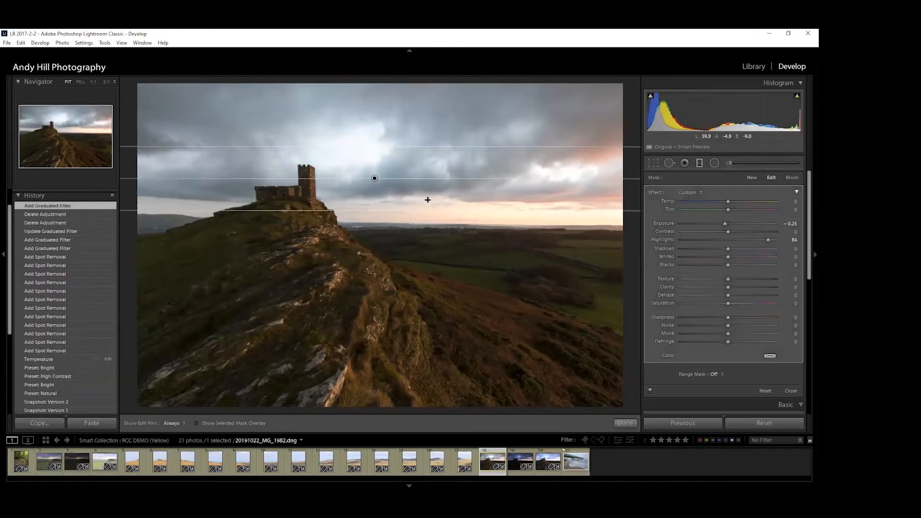
- Move the graduated filter down to centre it just above the horizon and set its exposure to -1.00
left_click_drag(376, 179, 378, 209)
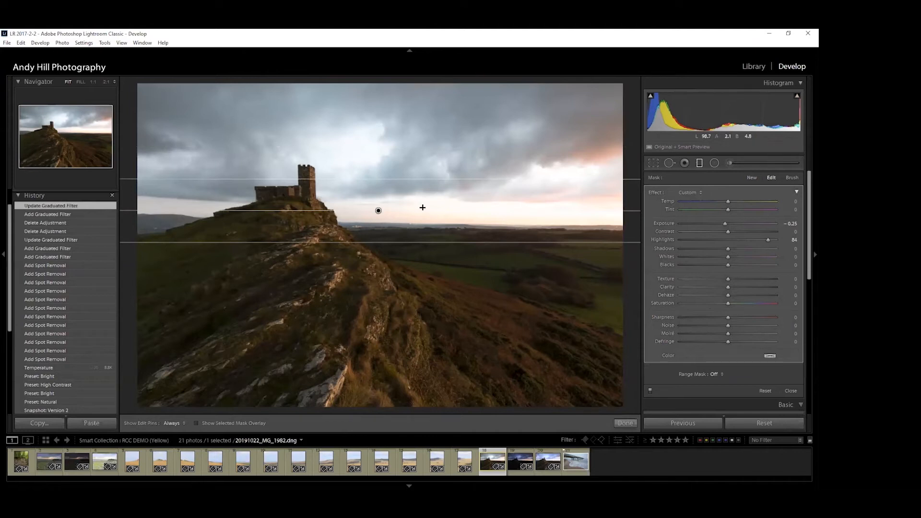
mouse_move(727, 224)
left_mouse_down()
mouse_move(742, 227)
mouse_move(717, 229)
left_mouse_up()
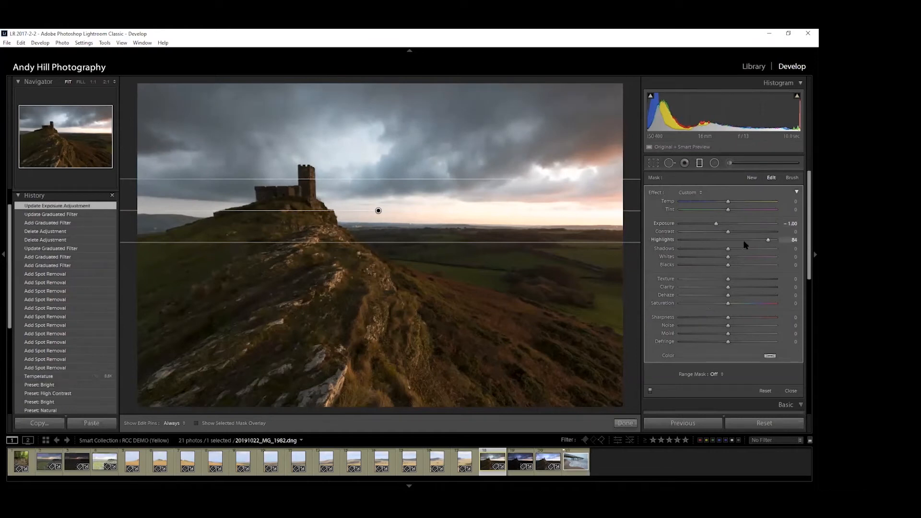
- Try shadows at 52 and whites at 46 on the filter, and reset its highlights, exposure, shadows and whites to zero
mouse_move(752, 239)
left_mouse_down()
mouse_move(695, 249)
mouse_move(769, 252)
mouse_move(745, 253)
left_mouse_up()
double_click(724, 240)
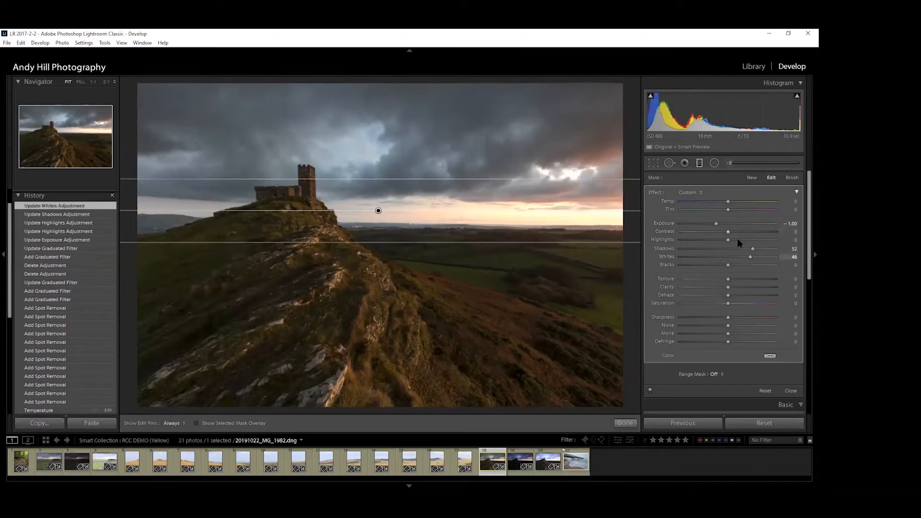
double_click(665, 224)
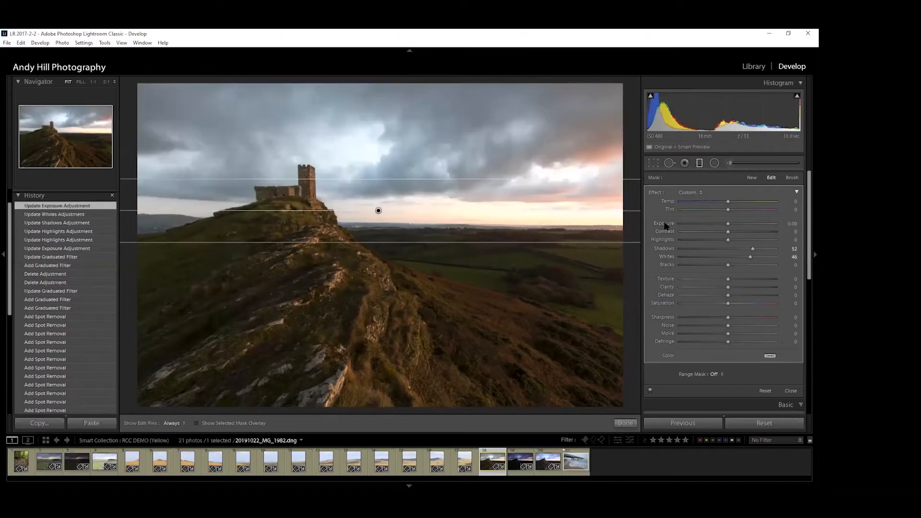
double_click(664, 249)
double_click(666, 258)
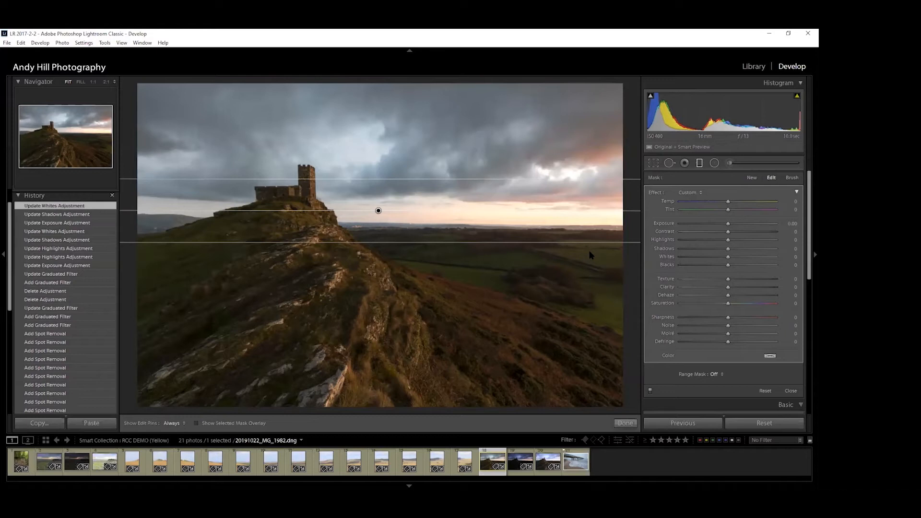
- Try the filter's shadows at 100 and its exposure at -0.36, resetting each to zero
left_click_drag(728, 250, 783, 254)
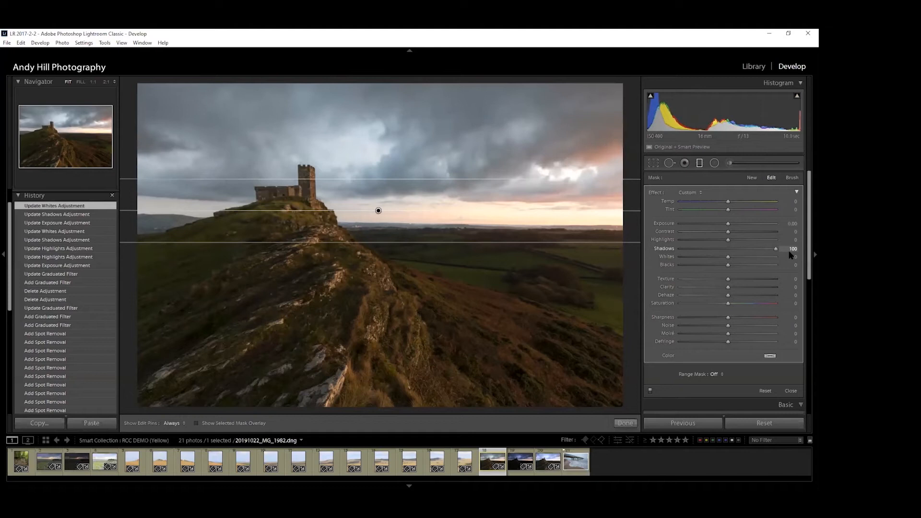
left_click_drag(786, 251, 733, 255)
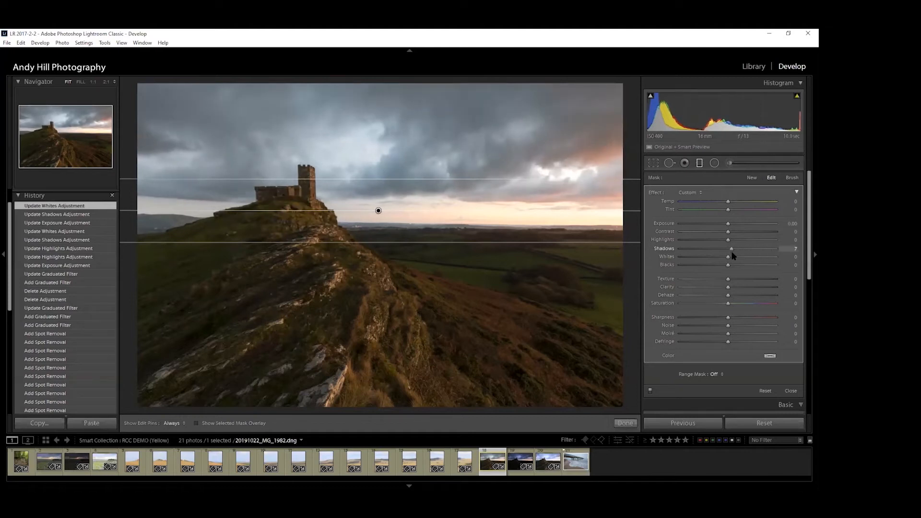
double_click(731, 251)
mouse_move(728, 224)
left_mouse_down()
mouse_move(773, 225)
mouse_move(723, 228)
left_mouse_up()
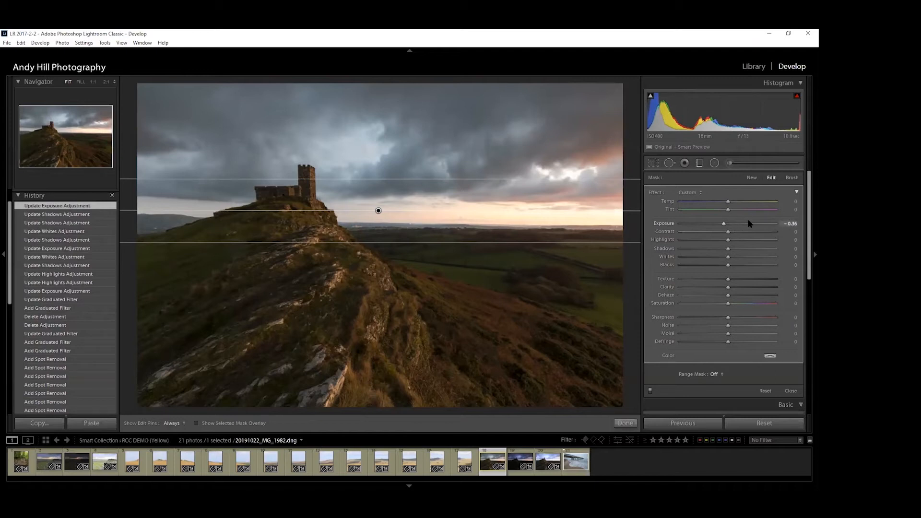
double_click(665, 225)
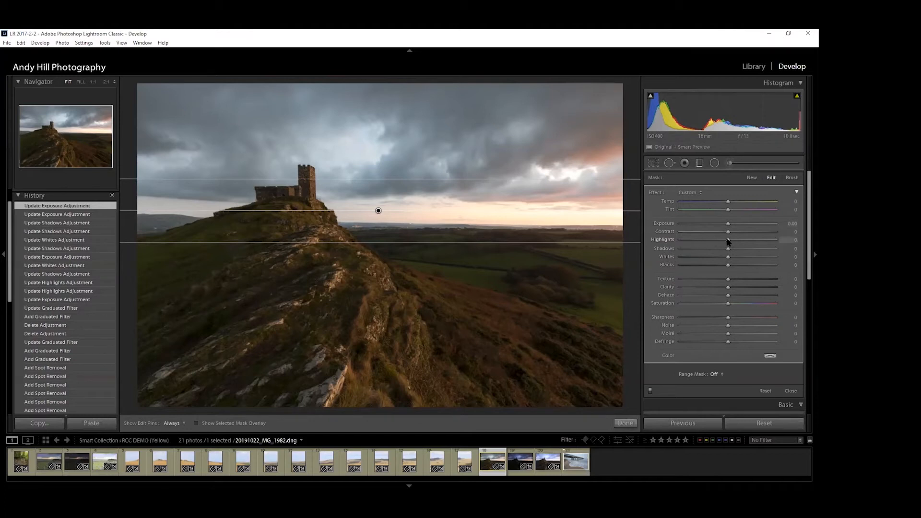
- Set the filter's exposure to -0.57 and highlights to -53, and try whites at -68 before resetting them
left_click_drag(728, 226, 703, 240)
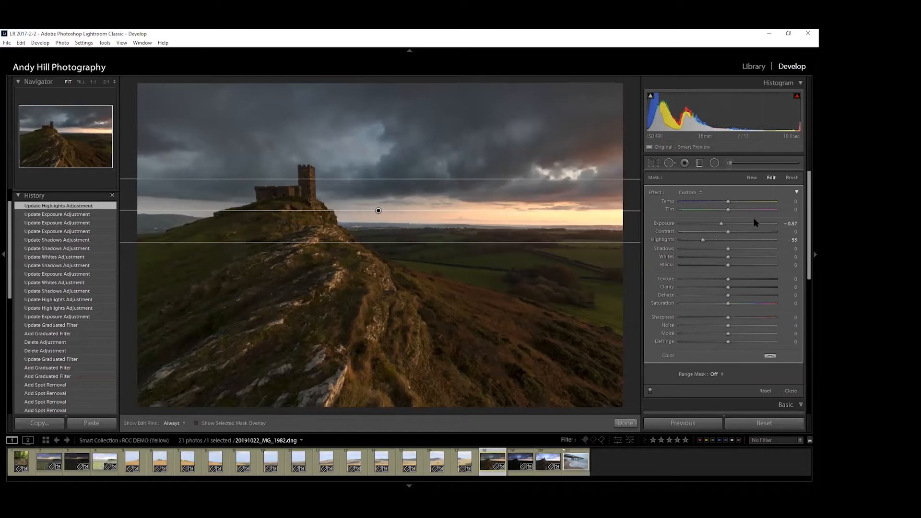
left_click_drag(728, 259, 695, 257)
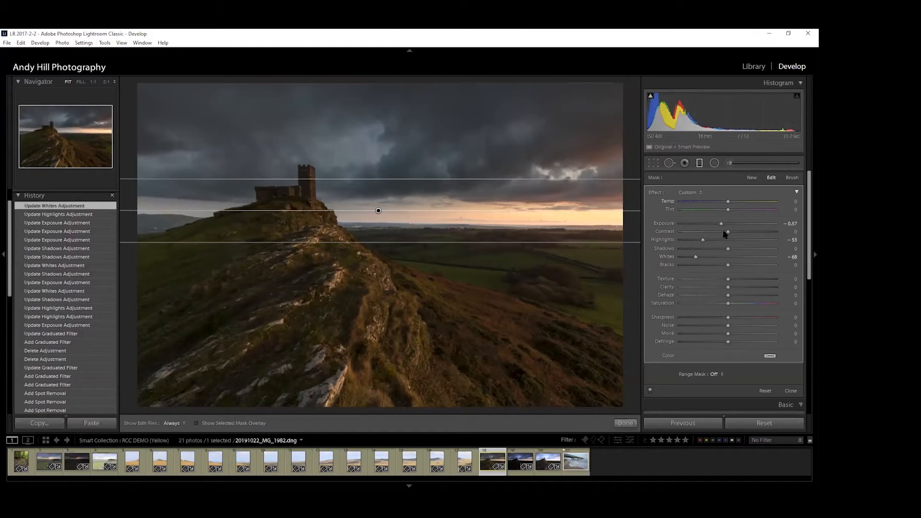
double_click(668, 257)
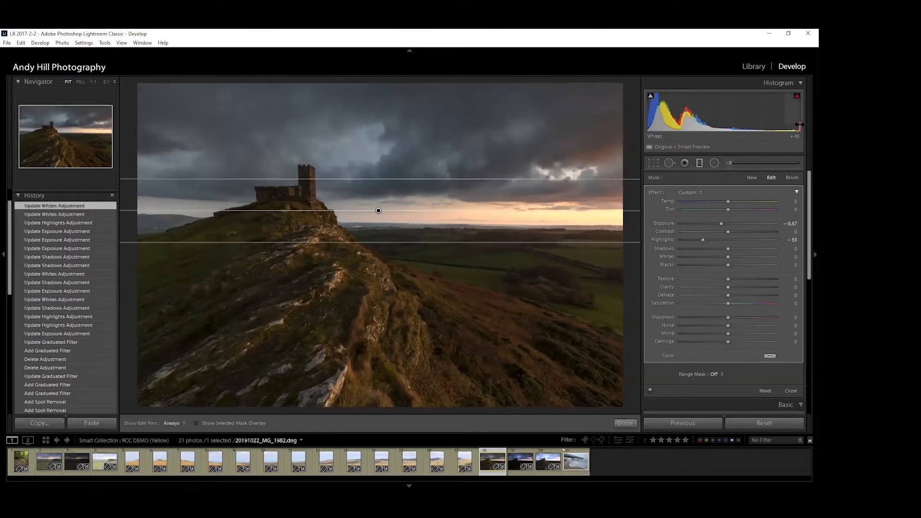
- Turn on the highlight and shadow clipping indicators, try the filter's blacks at -100 and reset them to zero
mouse_move(797, 97)
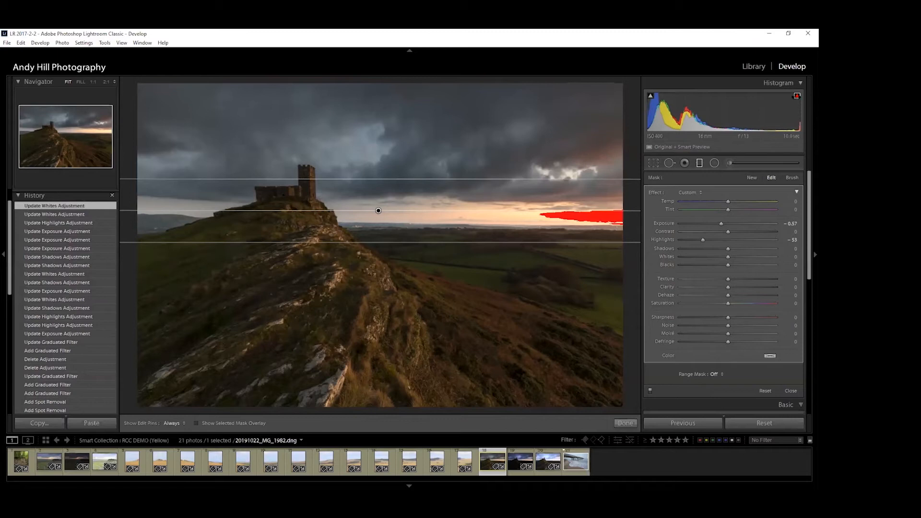
mouse_move(650, 98)
left_click_drag(730, 268, 719, 268)
left_click_drag(709, 267, 679, 259)
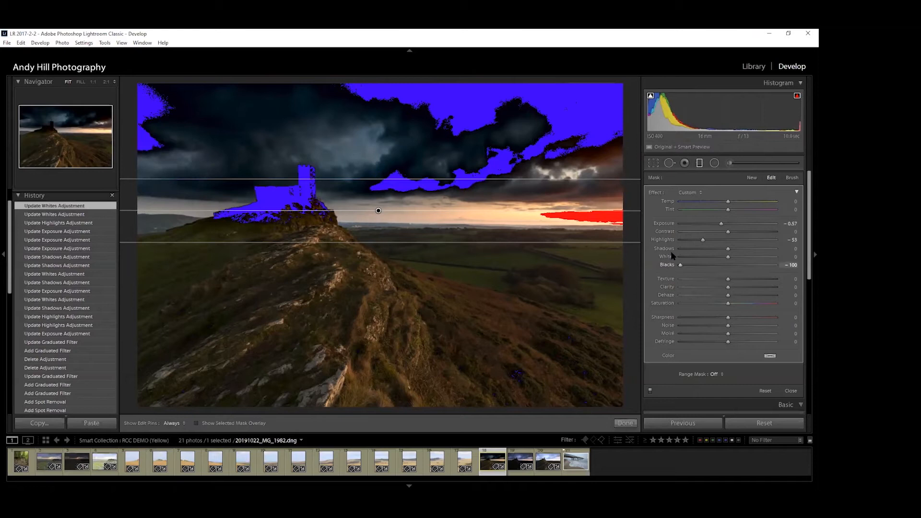
double_click(672, 265)
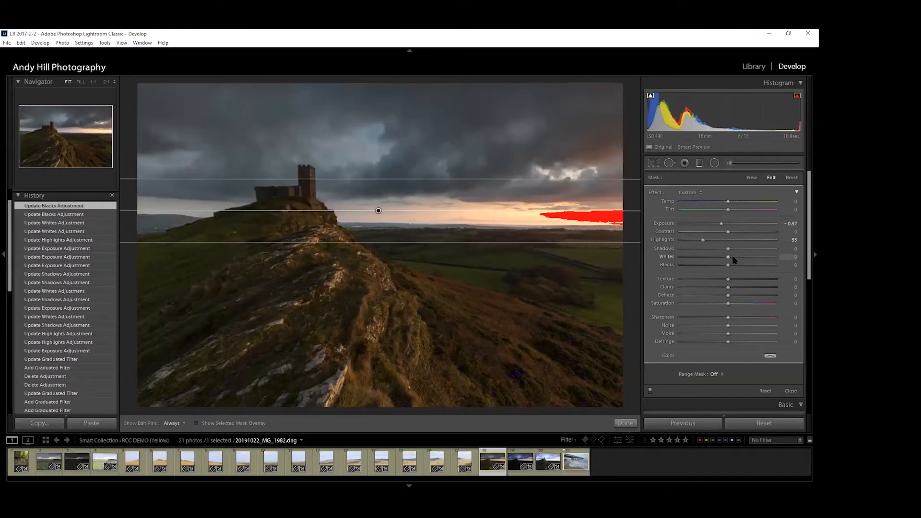
- Test the filter's whites at 100, turn off the clipping indicators and bring the whites down to 2
left_click_drag(730, 257, 779, 261)
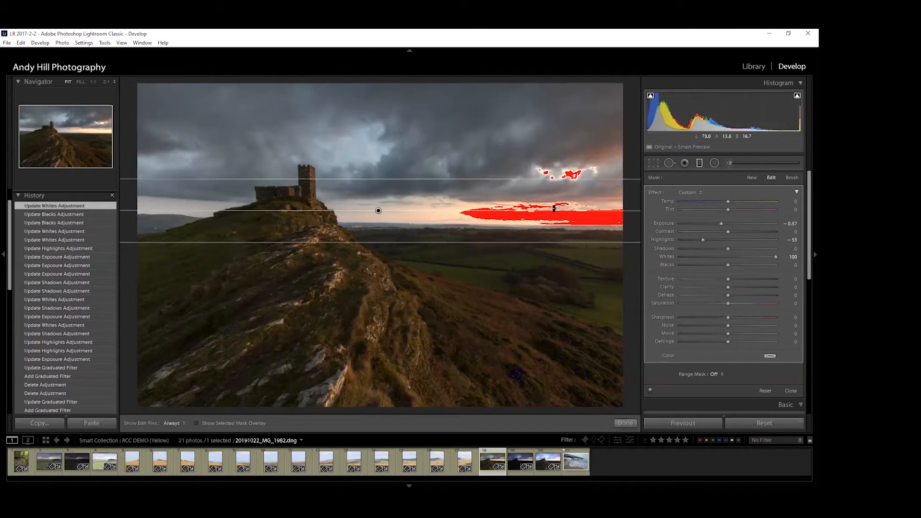
left_click(796, 96)
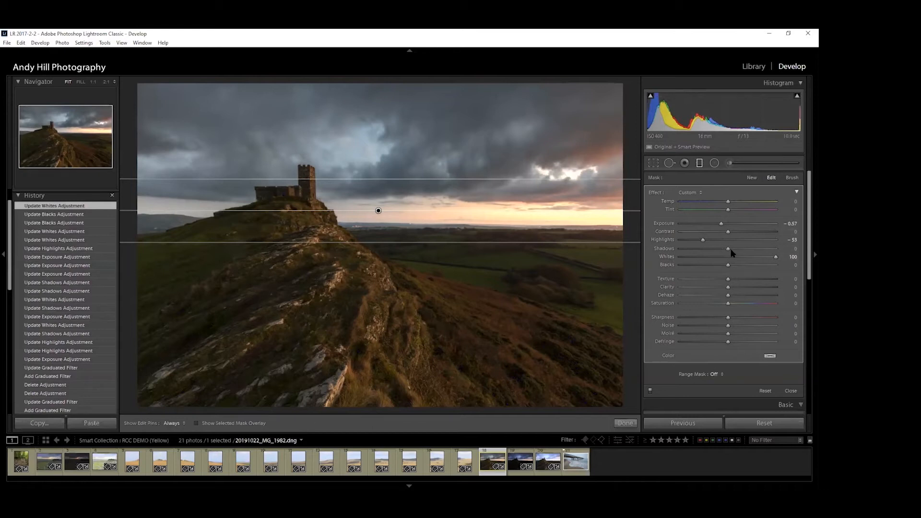
left_click_drag(776, 258, 730, 259)
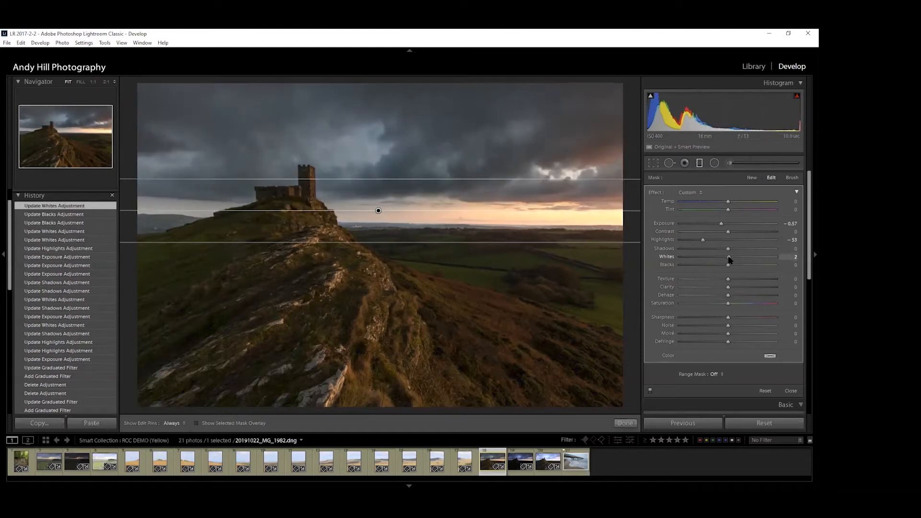
mouse_move(797, 98)
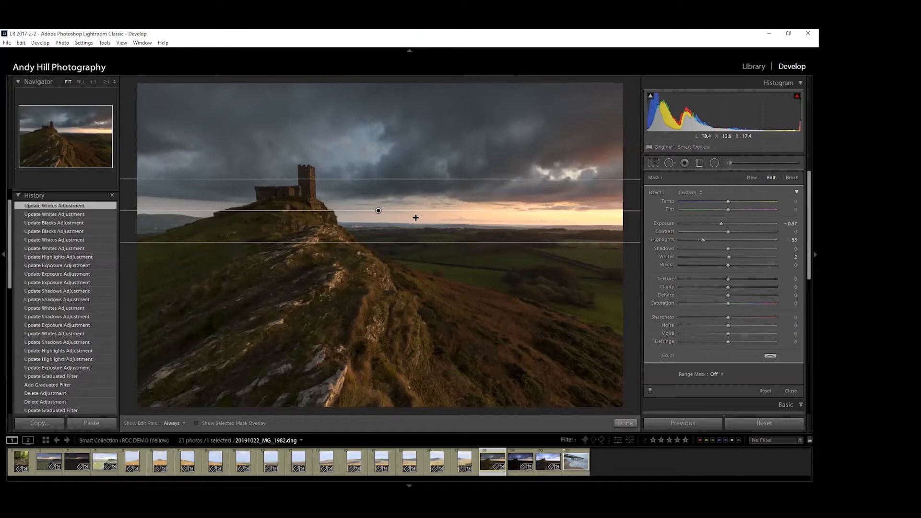
- Show the mask overlay, squeeze the filter's gradient to a thin band across the tower, widen it into the foreground and close the tool
key("o")
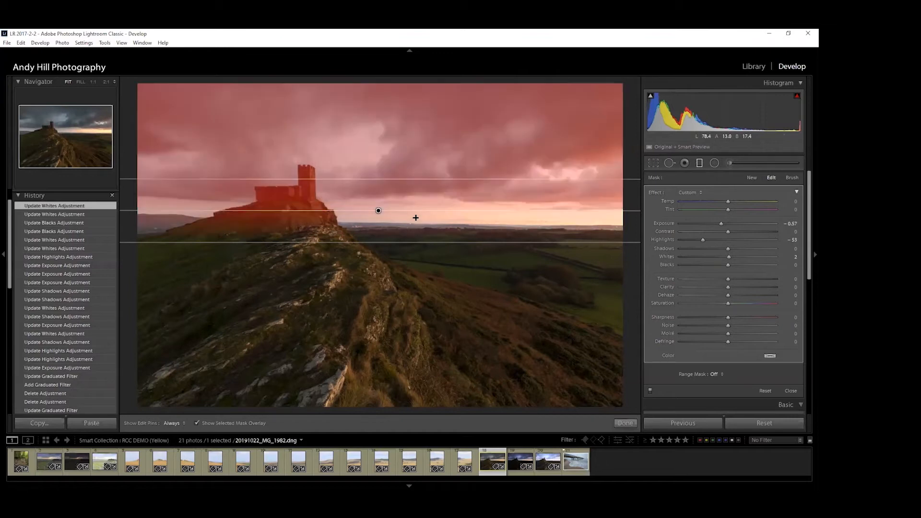
key("o")
key("o")
left_click_drag(461, 244, 465, 185)
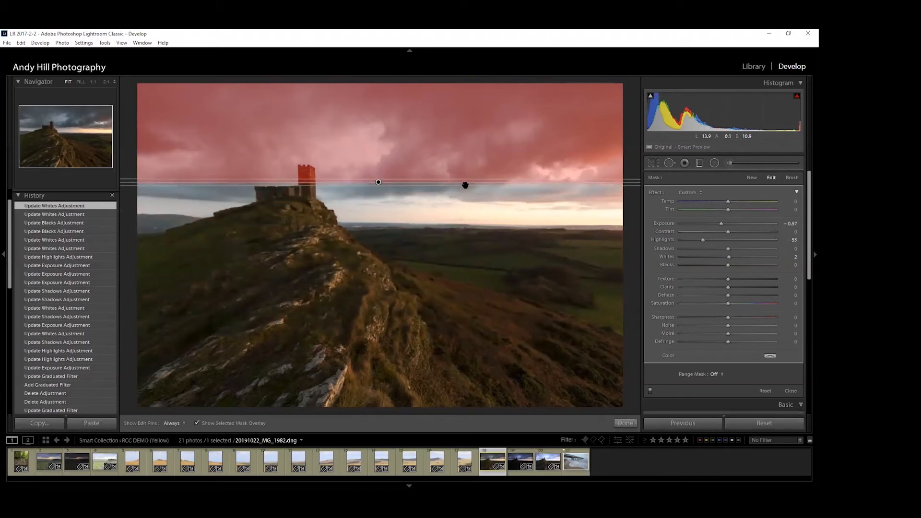
left_click_drag(465, 186, 430, 349)
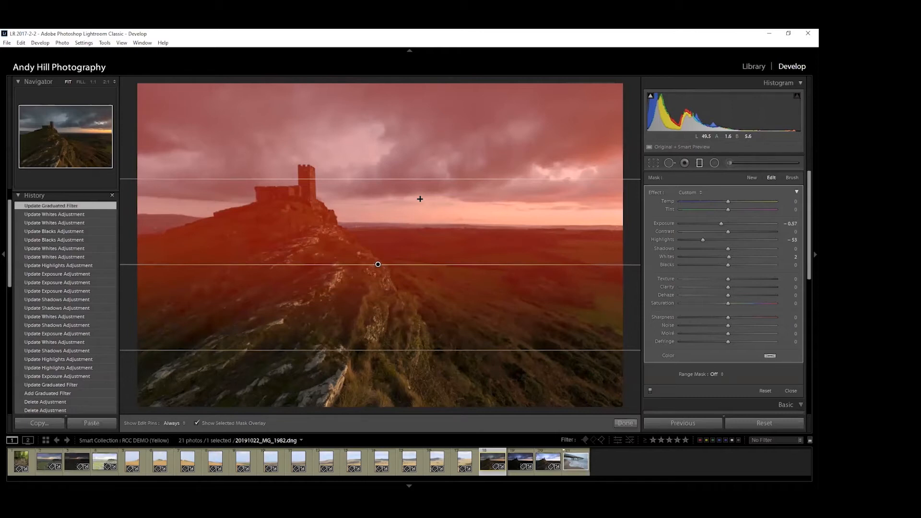
left_click(700, 163)
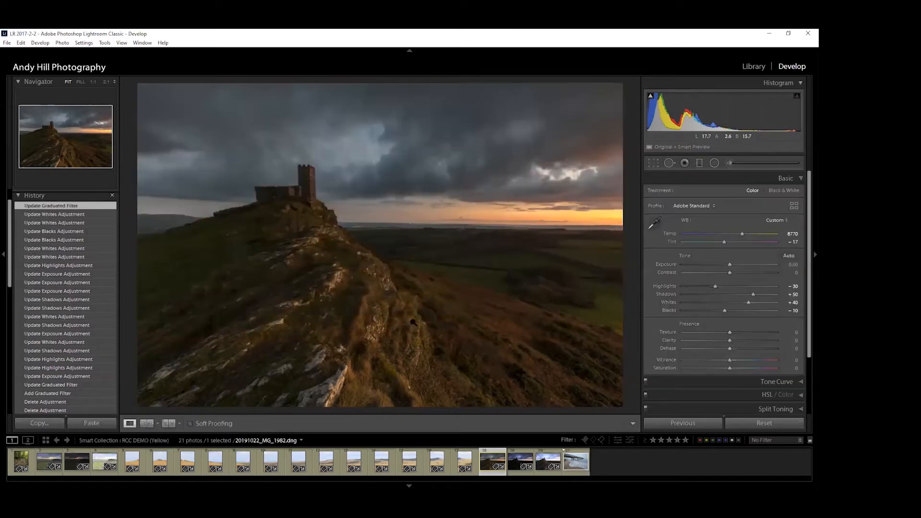
- Reselect the graduated filter, shorten its lower fade, move it up to centre on the horizon and close the tool
left_click(699, 164)
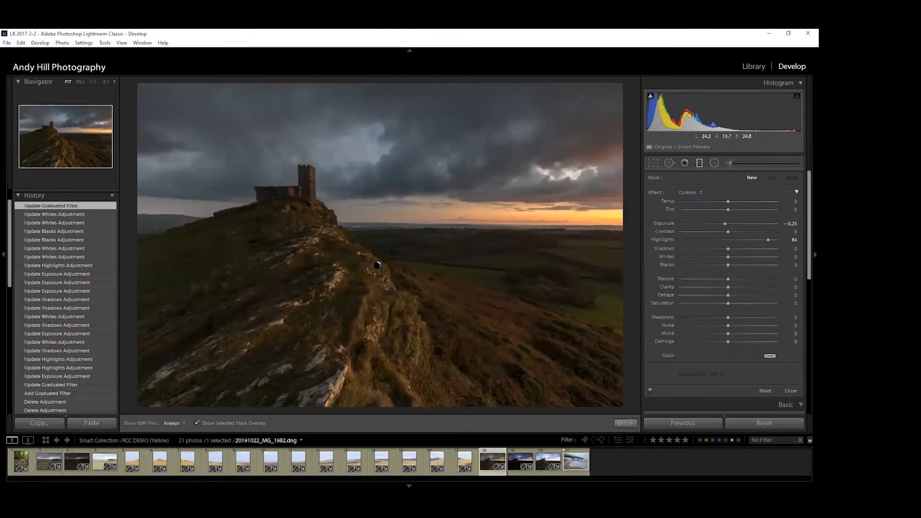
left_click(377, 265)
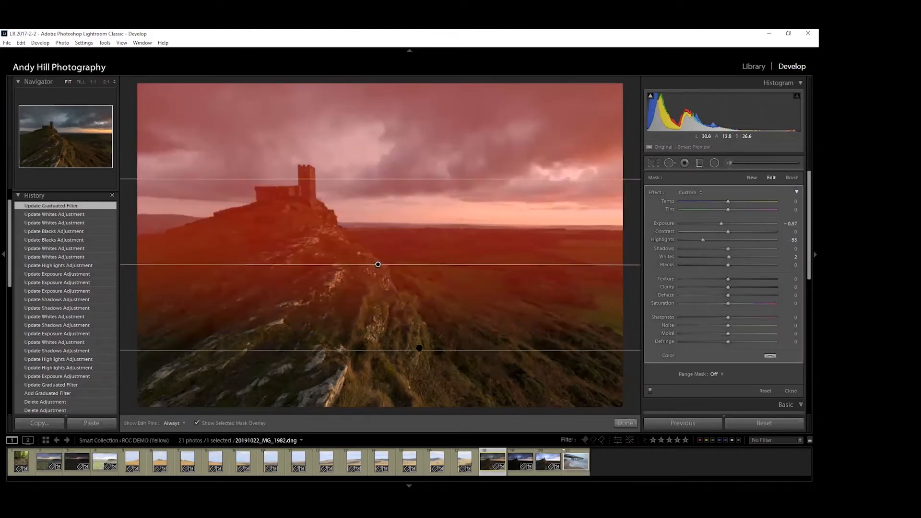
left_click_drag(417, 350, 418, 324)
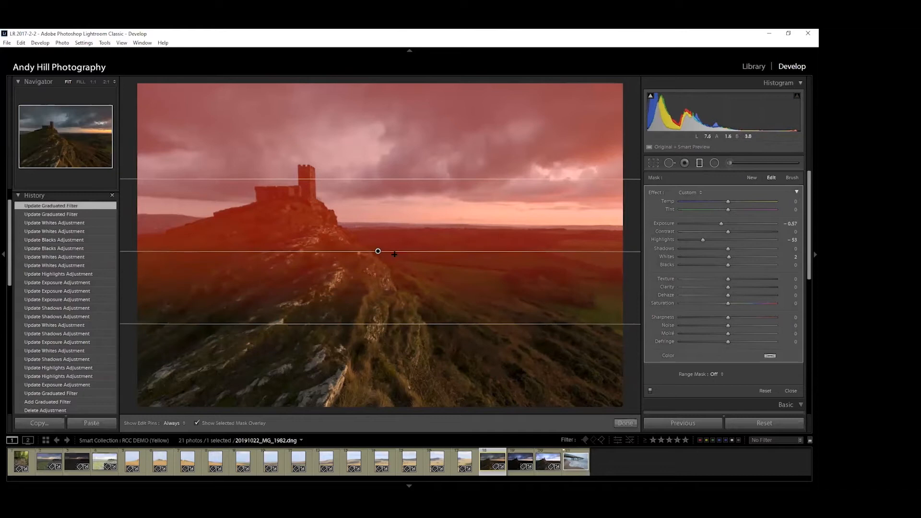
left_click_drag(378, 253, 387, 223)
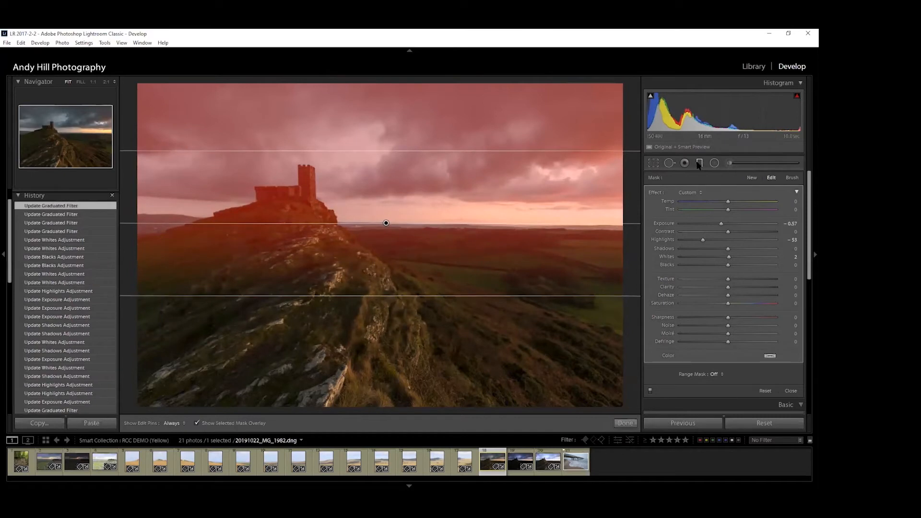
left_click(694, 164)
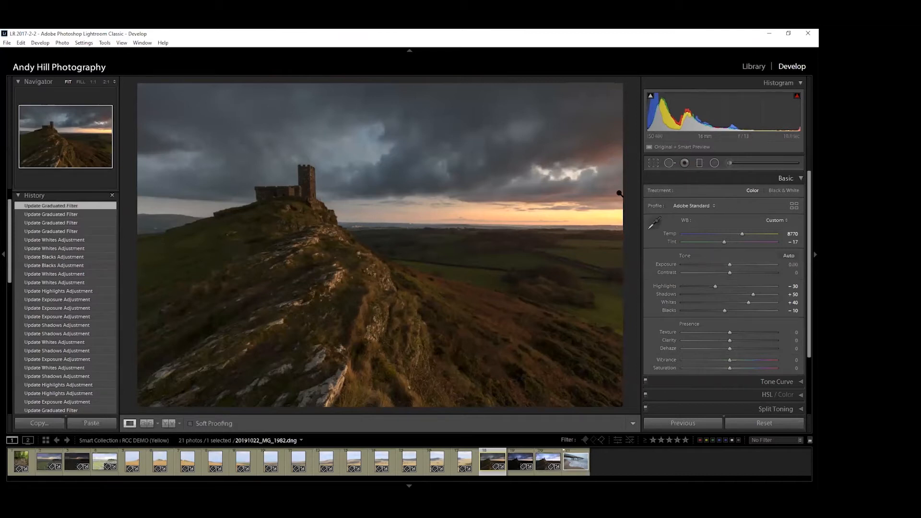
- Briefly reopen and close the Graduated Filter tool, and raise the whole photo's exposure to +0.48
left_click(699, 164)
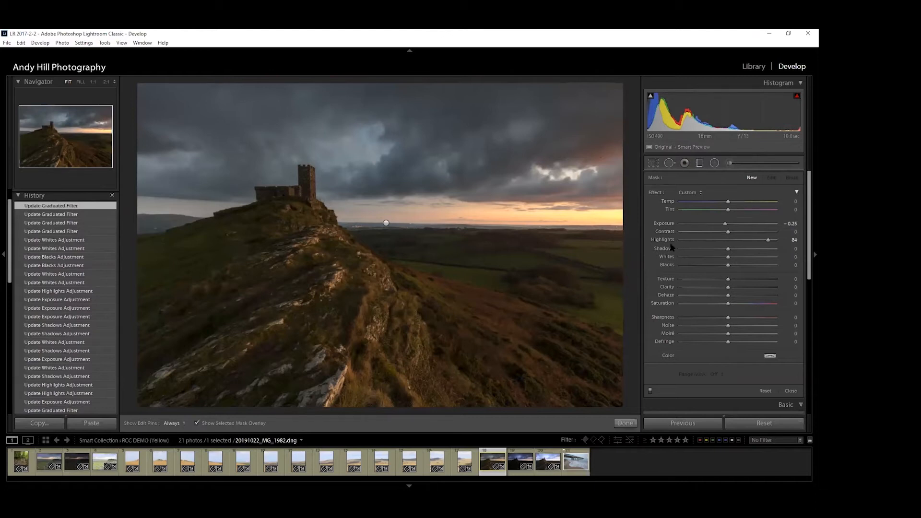
left_click(699, 163)
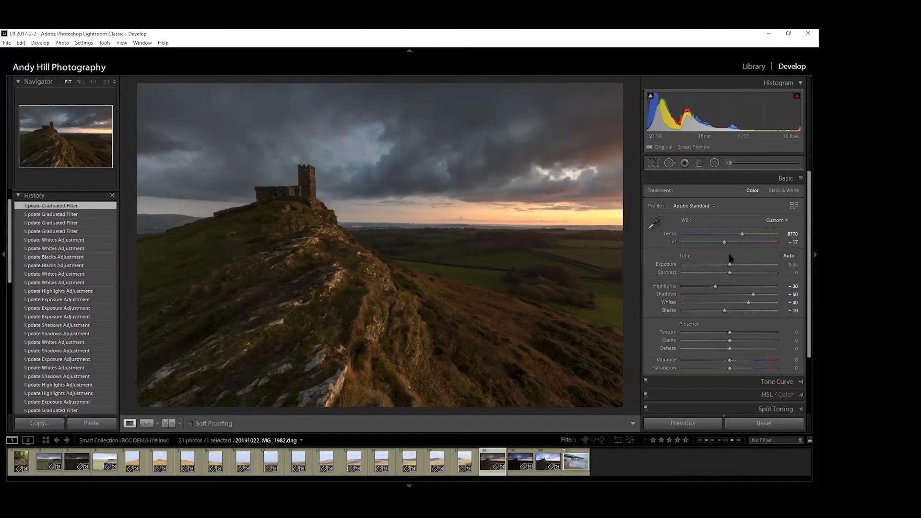
mouse_move(730, 267)
left_mouse_down()
mouse_move(746, 265)
mouse_move(718, 264)
mouse_move(734, 264)
left_mouse_up()
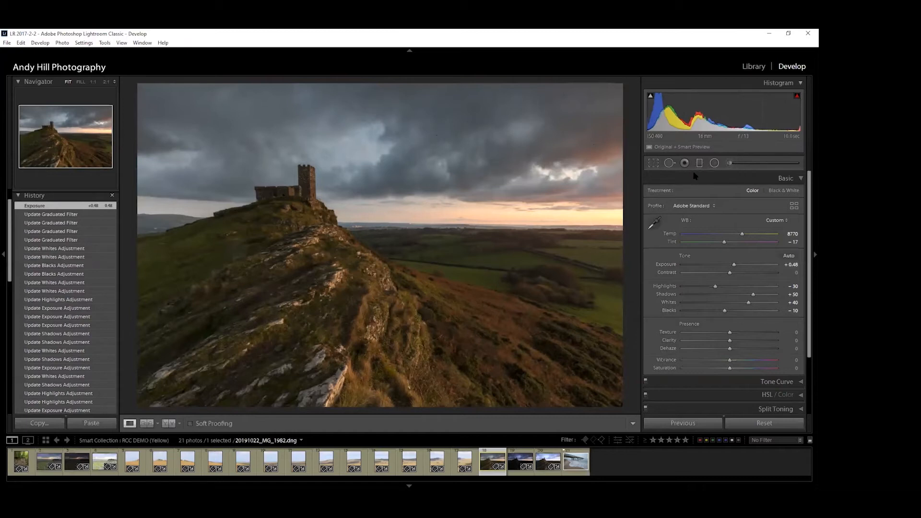
- Draw a wide radial filter ellipse around the tower, centre it on the tower and rotate it slightly
left_click(715, 164)
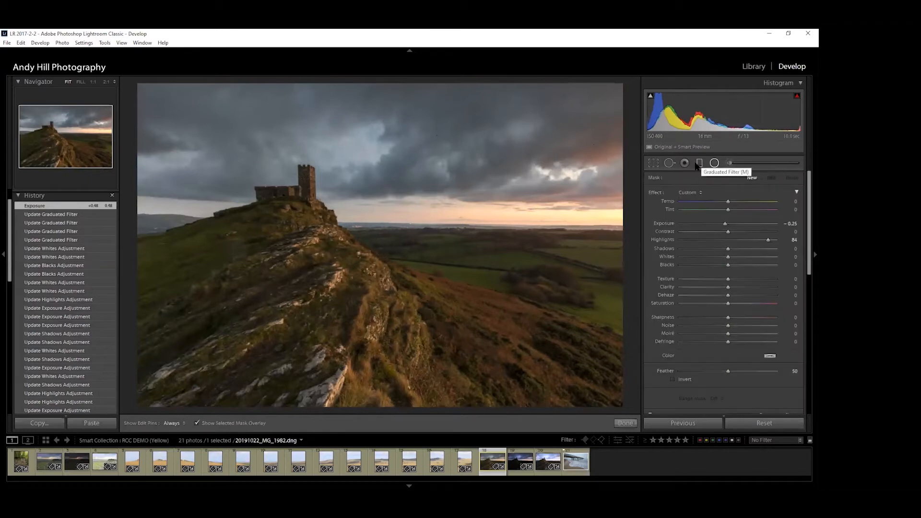
left_click_drag(336, 195, 494, 280)
left_click_drag(335, 194, 305, 196)
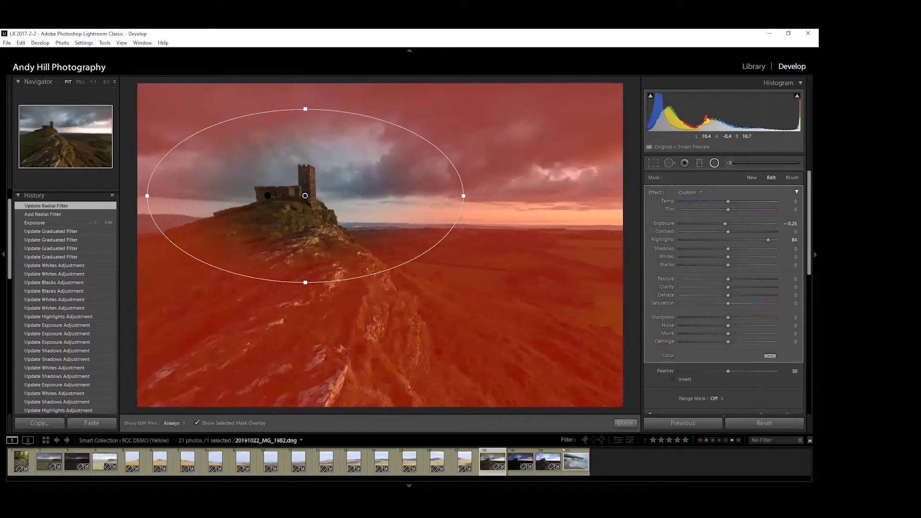
mouse_move(468, 194)
left_mouse_down()
mouse_move(469, 170)
mouse_move(462, 261)
mouse_move(477, 199)
left_mouse_up()
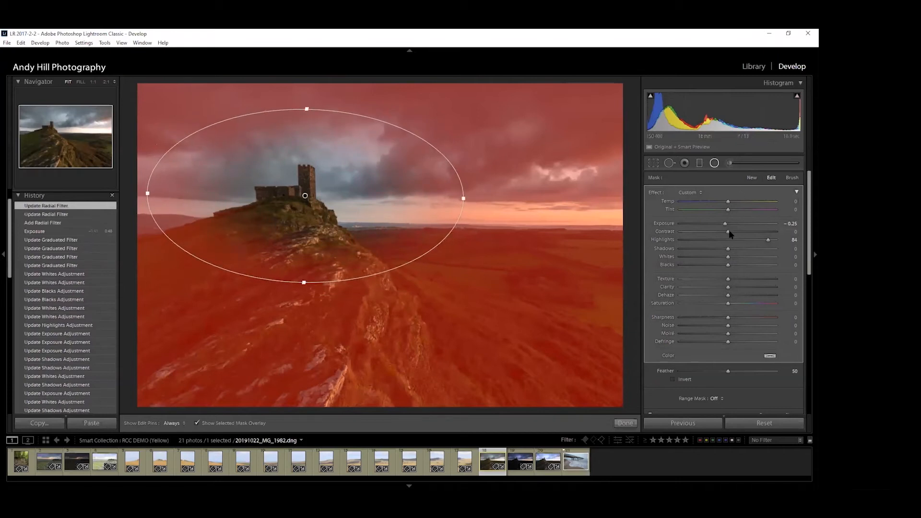
- Hide the mask overlay, lower the radial filter's exposure to -0.68 and close the tool
left_click(689, 193)
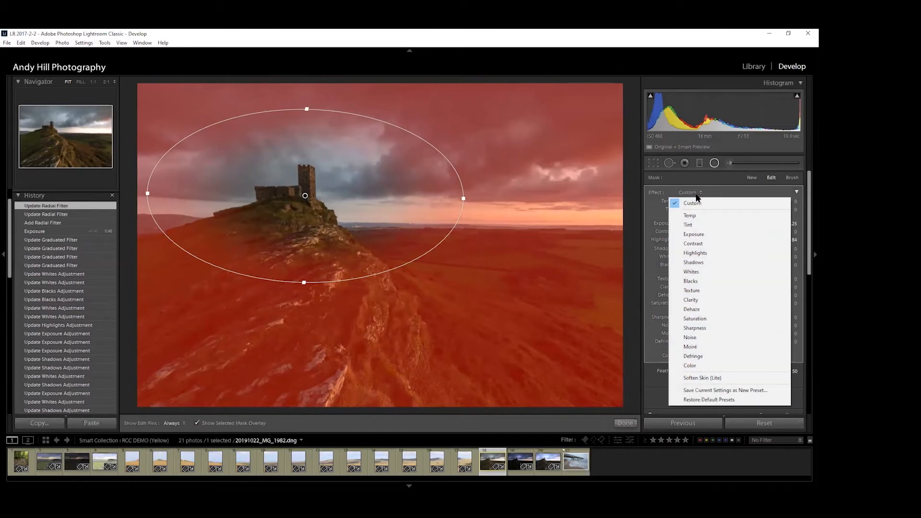
left_click(658, 227)
mouse_move(730, 223)
left_mouse_down()
mouse_move(779, 220)
mouse_move(728, 228)
left_mouse_up()
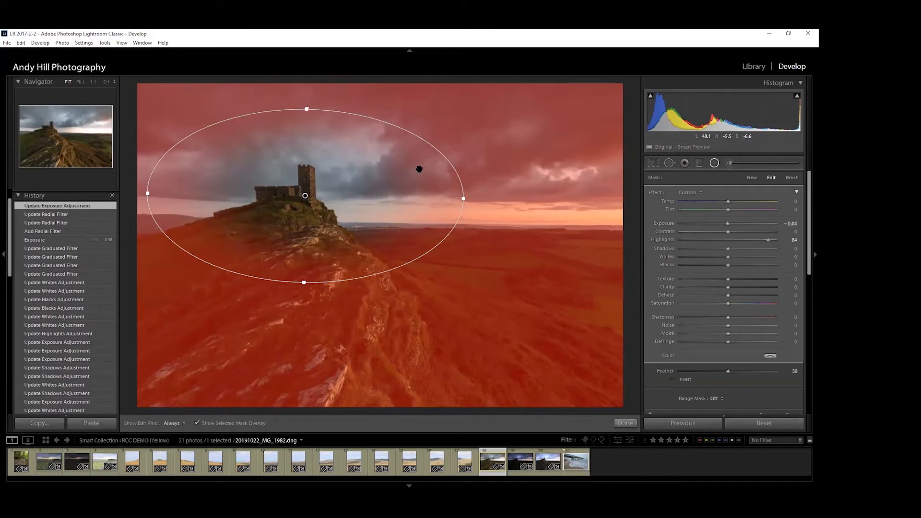
key("o")
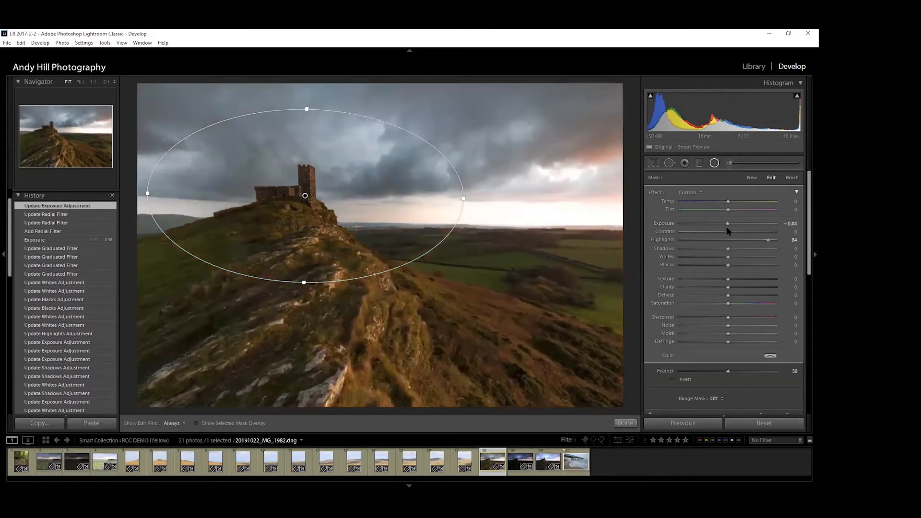
left_click_drag(728, 227, 721, 228)
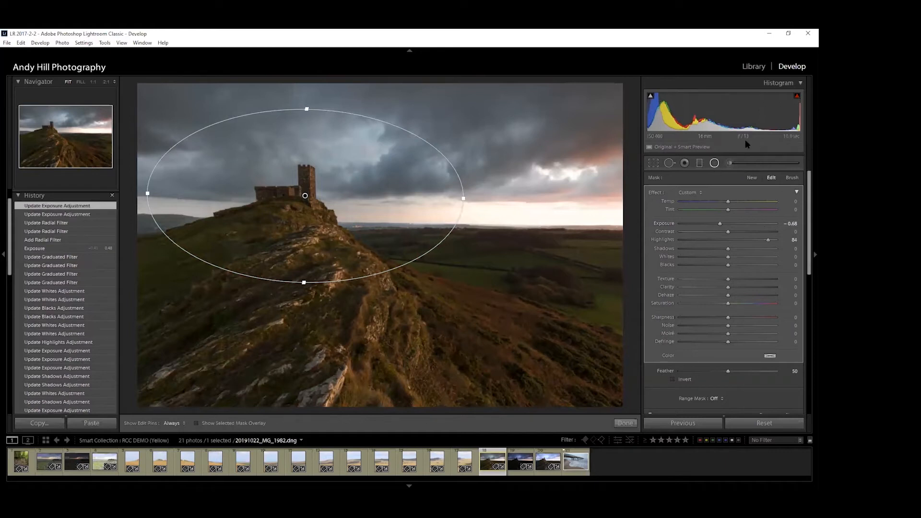
left_click(715, 163)
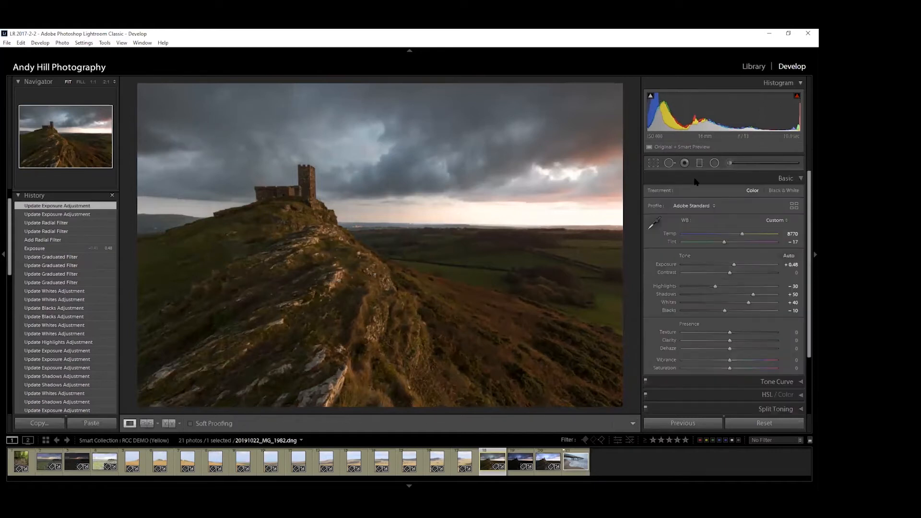
- Reselect the radial filter, rotate it steeply, move and reshape it along the rocky ridge, and set its exposure to -0.96
left_click(715, 163)
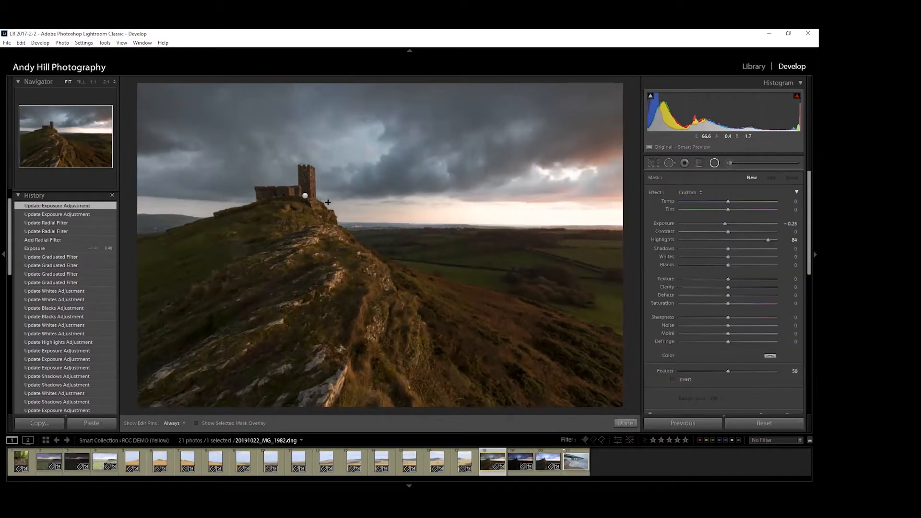
left_click(305, 195)
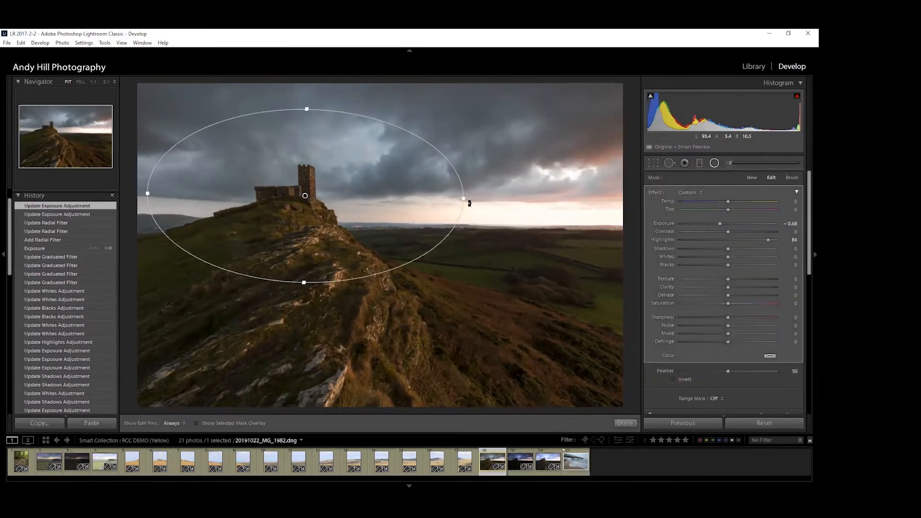
left_click_drag(474, 249, 374, 335)
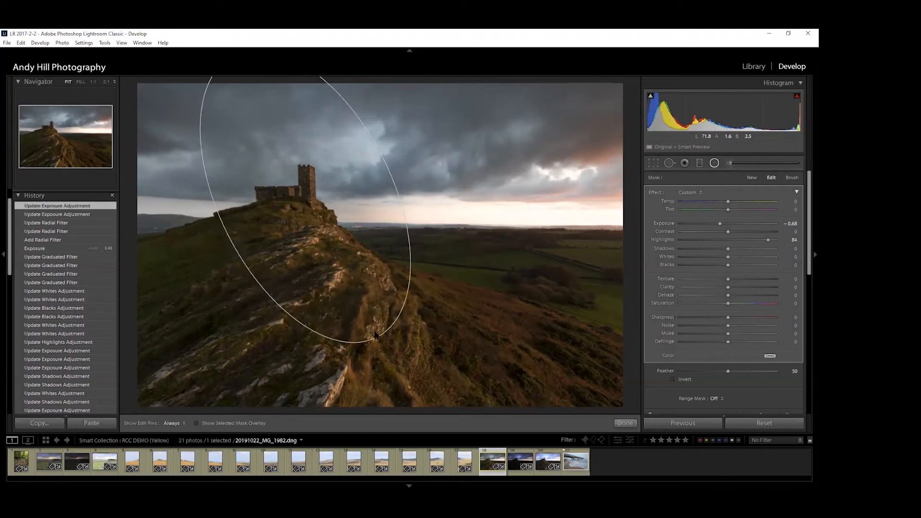
left_click_drag(311, 200, 316, 259)
left_click_drag(232, 300, 221, 305)
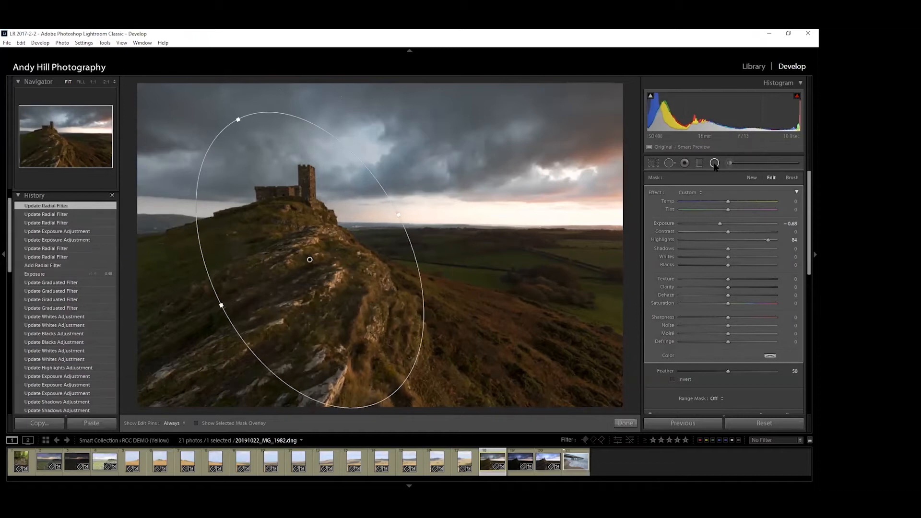
left_click_drag(720, 224, 720, 227)
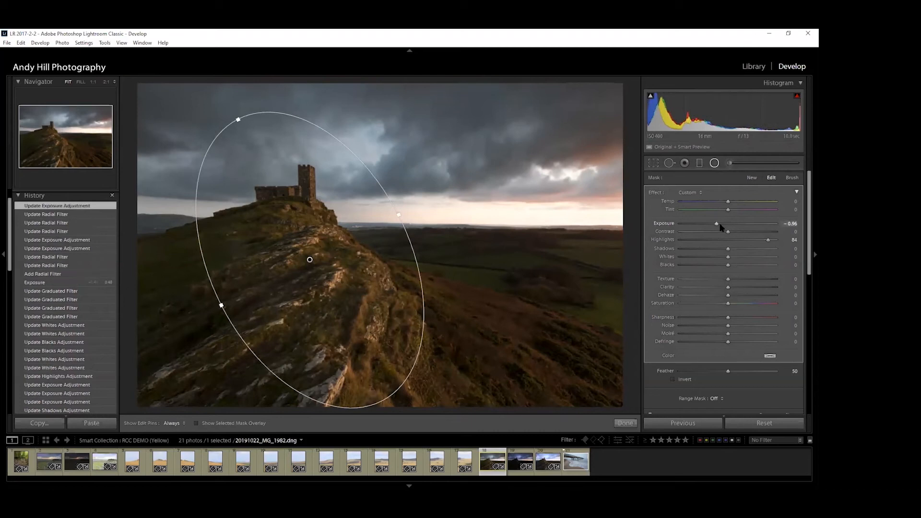
- Compare the radial filter's inverted and normal masks, leave inversion off, adjust the feather and close the tool
left_click(672, 379)
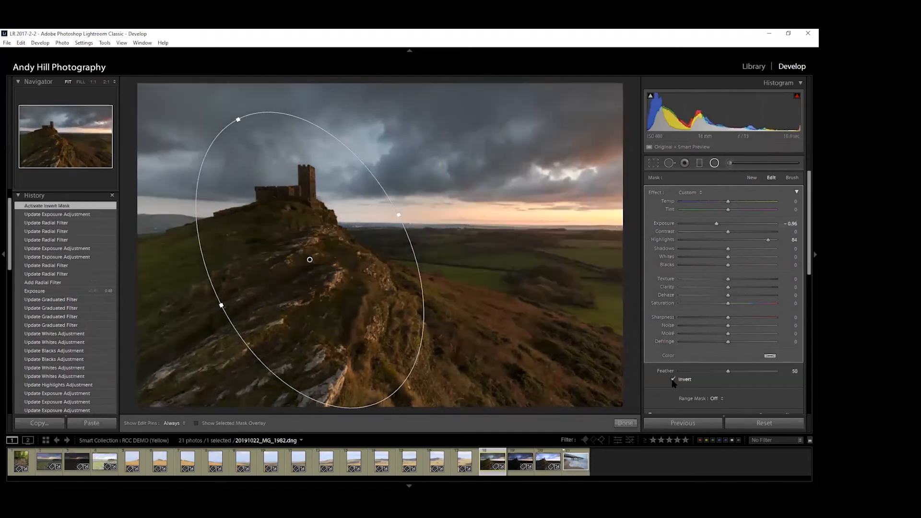
left_click(672, 380)
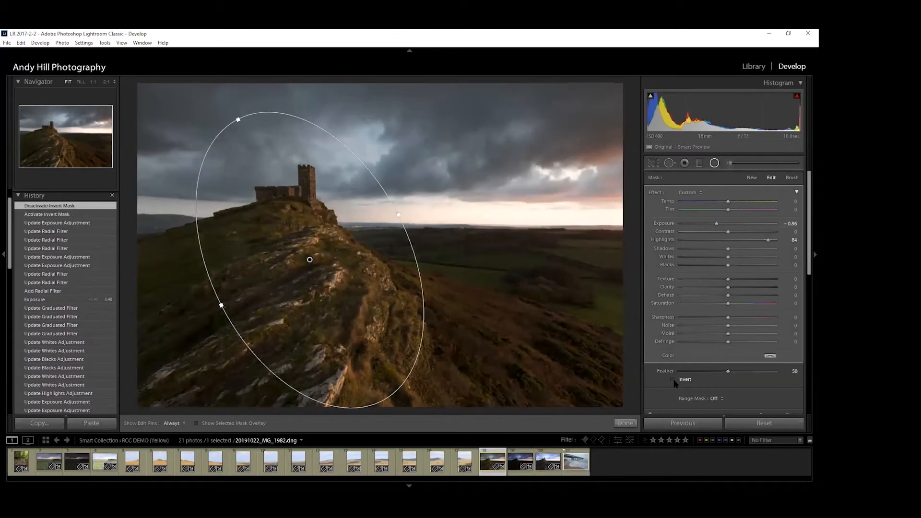
left_click(673, 379)
left_click(673, 380)
left_click(673, 379)
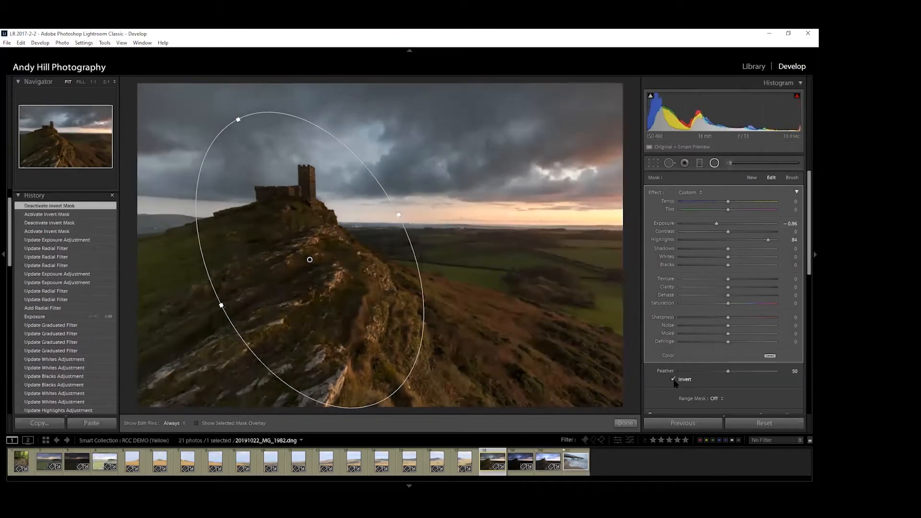
left_click(673, 379)
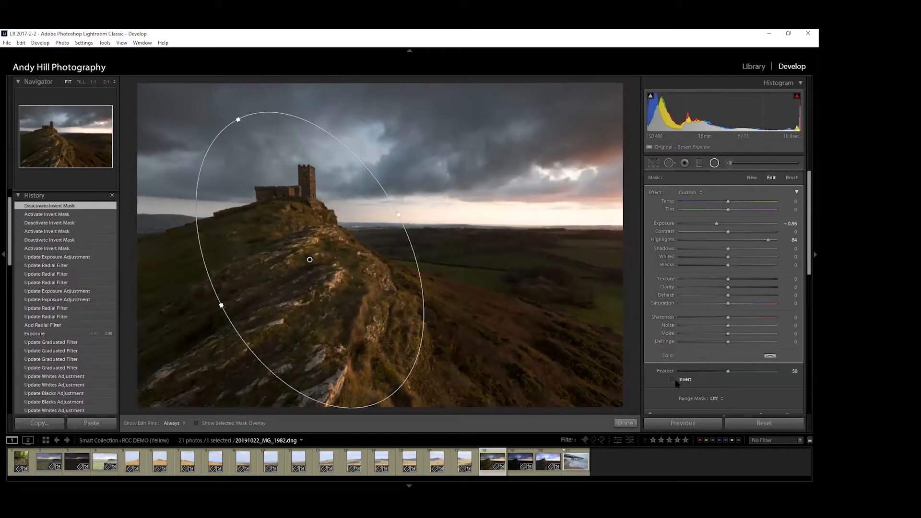
mouse_move(729, 372)
left_mouse_down()
mouse_move(695, 371)
mouse_move(751, 373)
mouse_move(722, 372)
mouse_move(735, 368)
left_mouse_up()
left_click(715, 163)
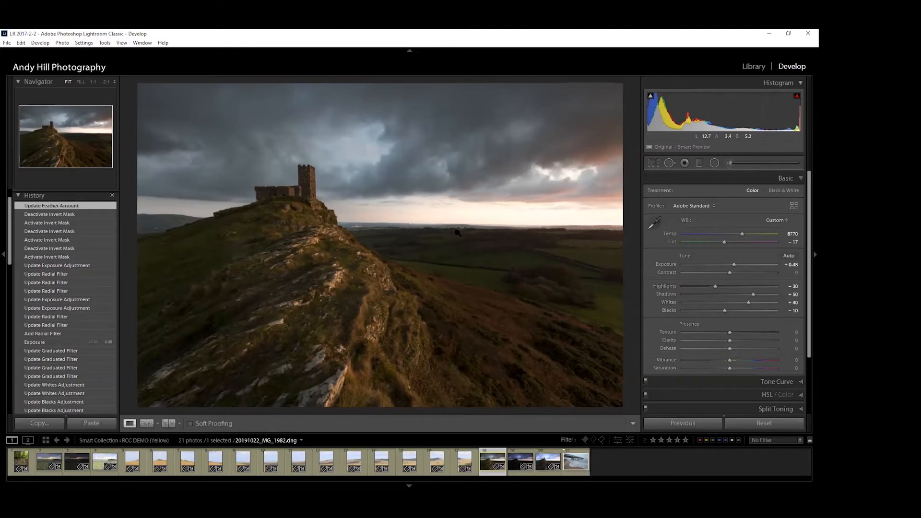
- Compare the photo before and after the radial filter using its history states, ending on the latest state
left_click(37, 344)
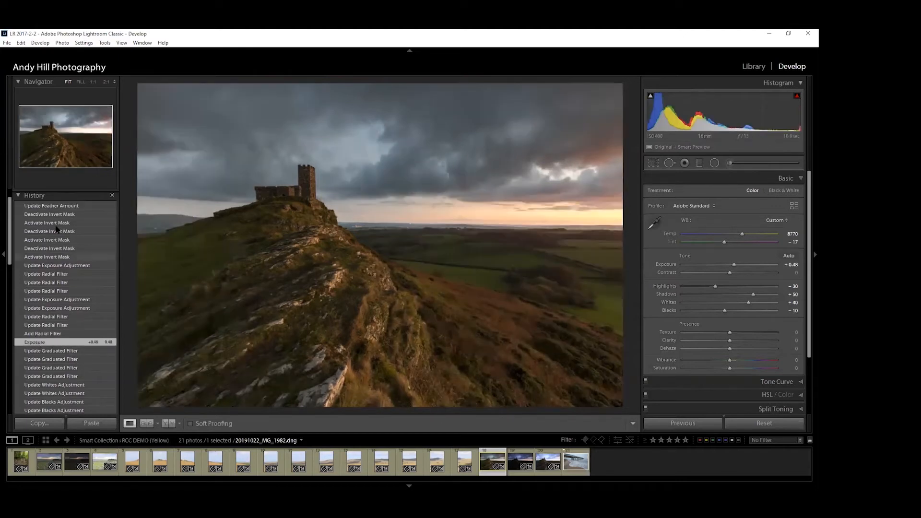
left_click(50, 207)
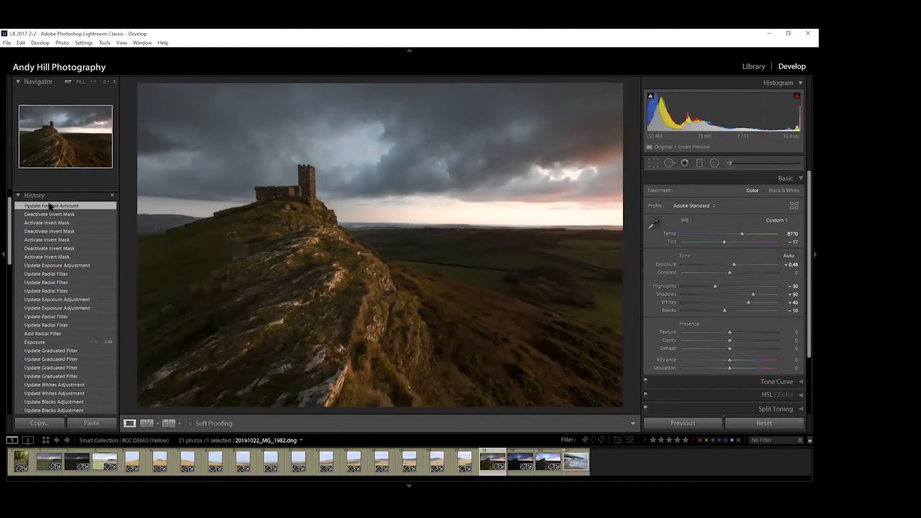
left_click(42, 342)
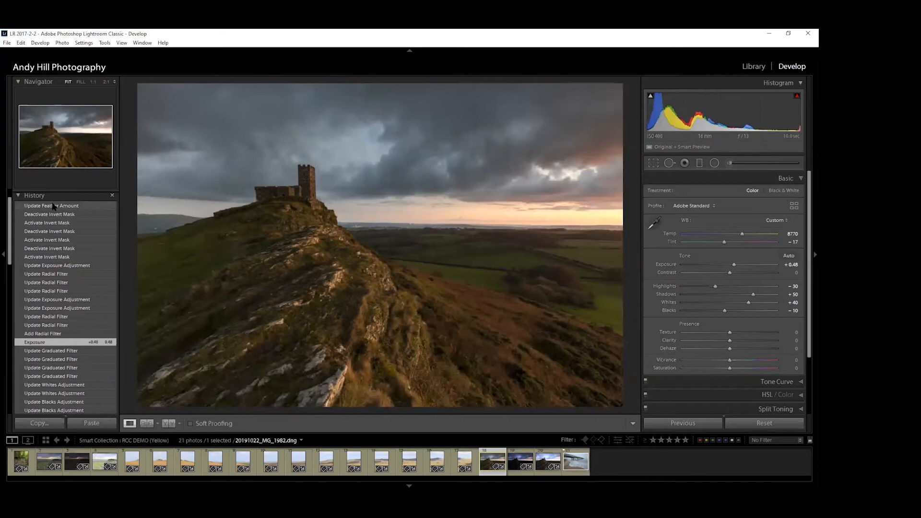
left_click(54, 206)
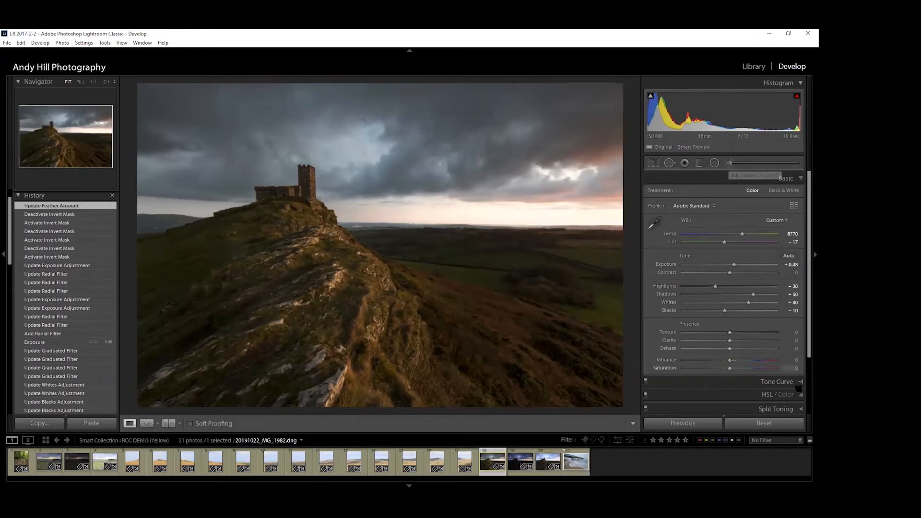
- Reset the photo's settings and restore the most recent White Balance: Custom history state preceding the snapshots
left_click(771, 424)
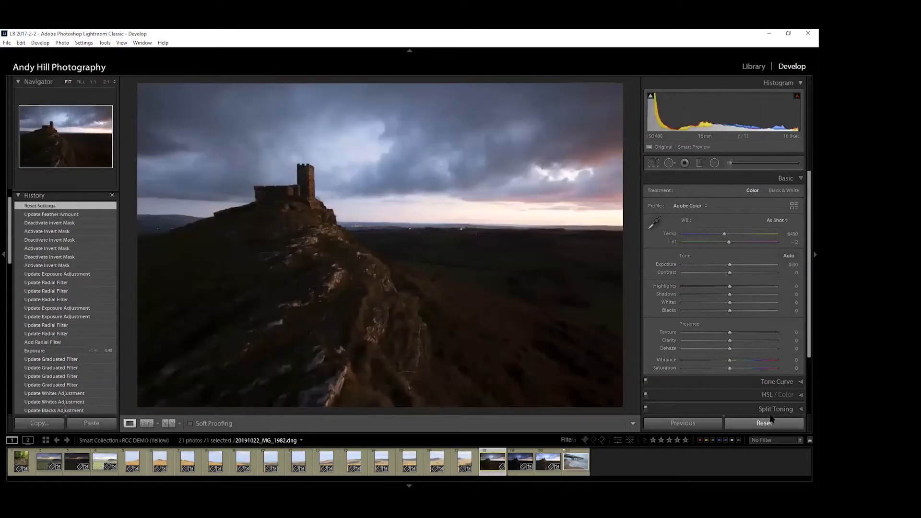
scroll(56, 334, "down", 10)
scroll(56, 335, "down", 5)
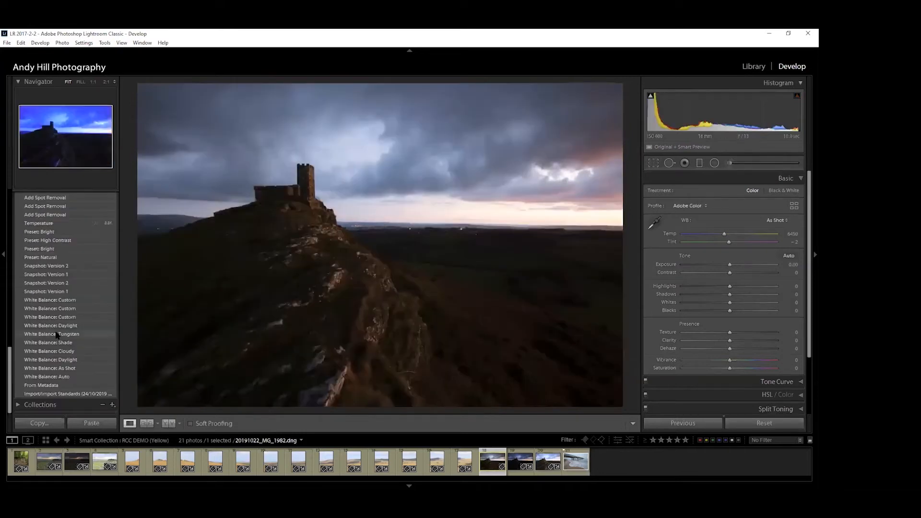
left_click(46, 377)
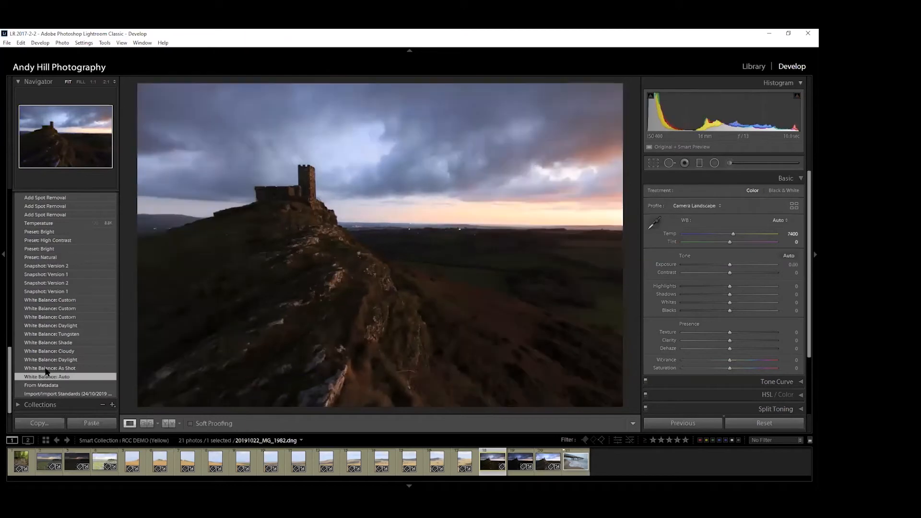
left_click(50, 300)
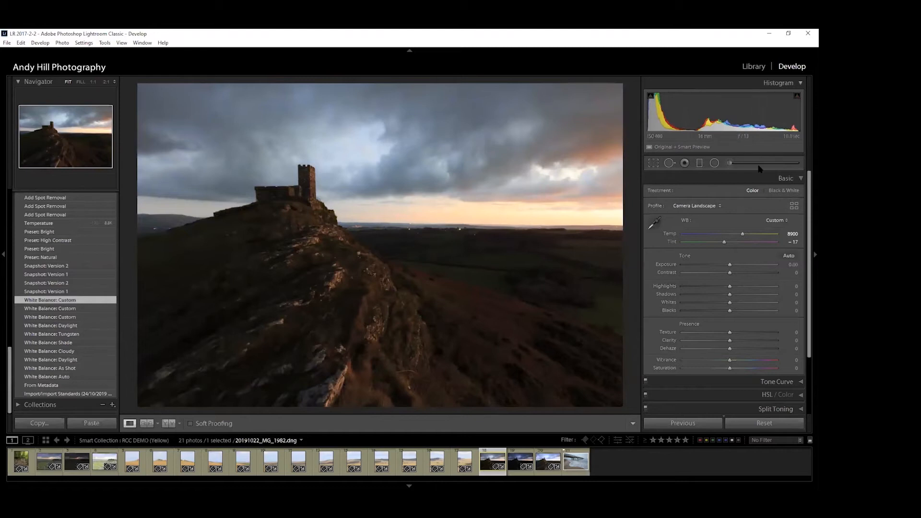
- Start the Adjustment Brush, hide the filmstrip and set the brush size to 32
left_click(729, 164)
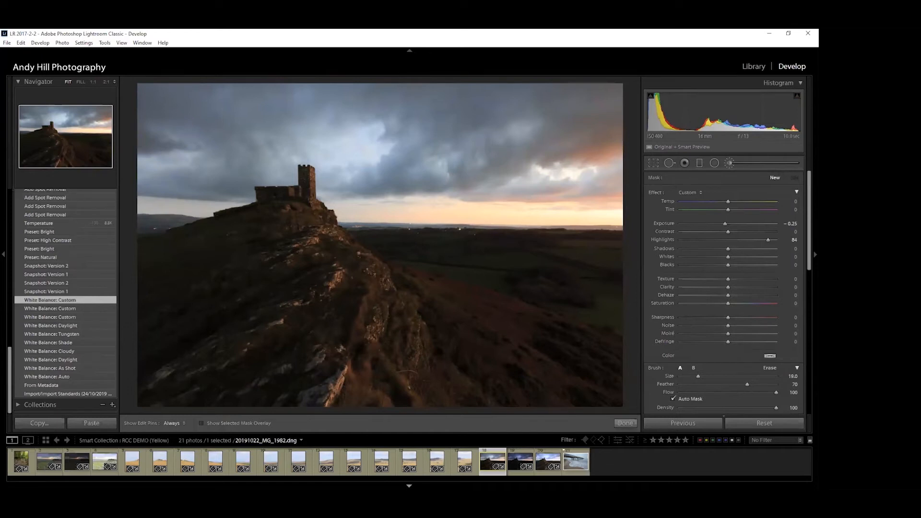
left_click(409, 486)
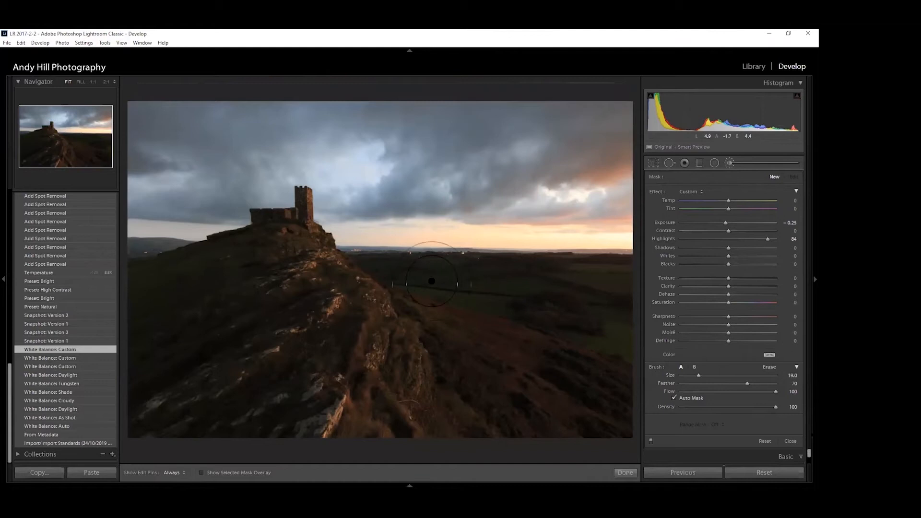
left_click_drag(698, 375, 707, 375)
scroll(305, 233, "down", 3)
scroll(486, 222, "up", 5)
- Paint the brush mask across the whole sky down to the horizon with the mask overlay shown
mouse_move(161, 130)
left_mouse_down()
mouse_move(385, 141)
mouse_move(626, 135)
left_mouse_up()
key("o")
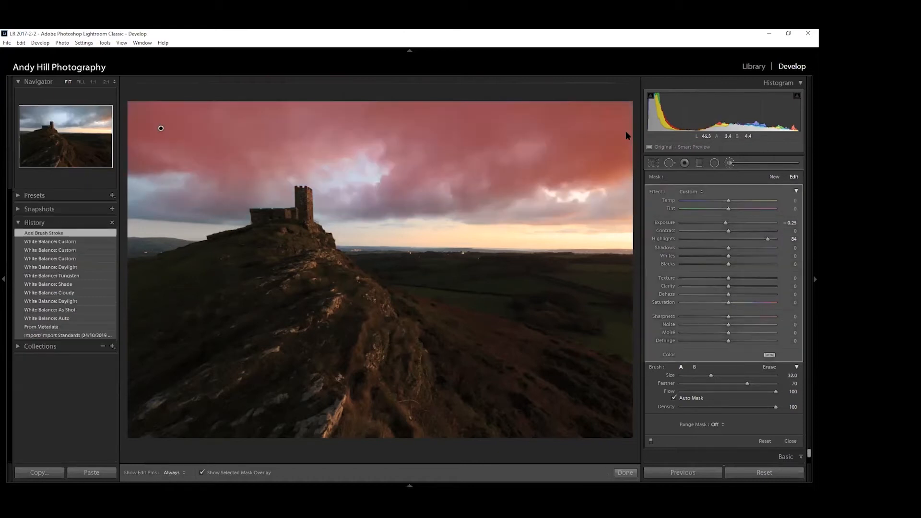
mouse_move(600, 195)
left_mouse_down()
mouse_move(594, 225)
mouse_move(545, 228)
mouse_move(304, 200)
mouse_move(144, 186)
left_mouse_up()
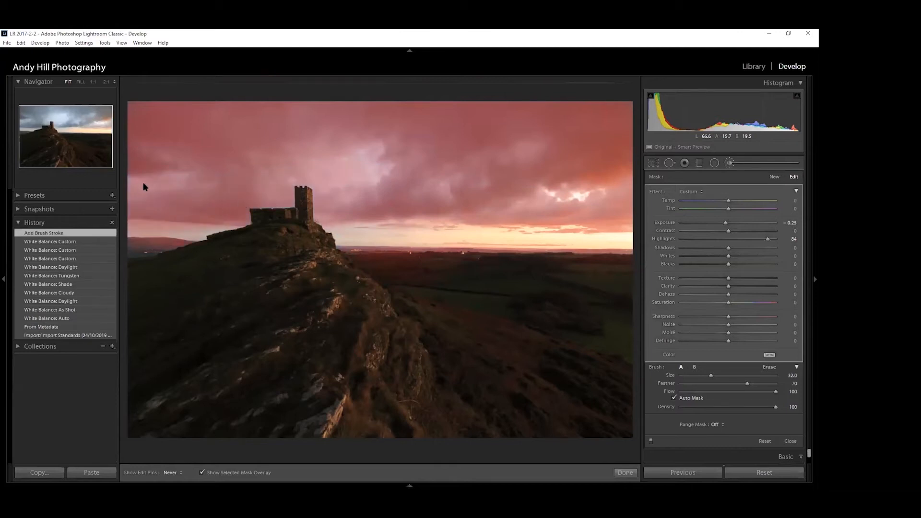
mouse_move(522, 175)
left_mouse_down()
mouse_move(602, 215)
mouse_move(147, 197)
mouse_move(408, 185)
mouse_move(599, 192)
mouse_move(504, 222)
left_mouse_up()
key("h")
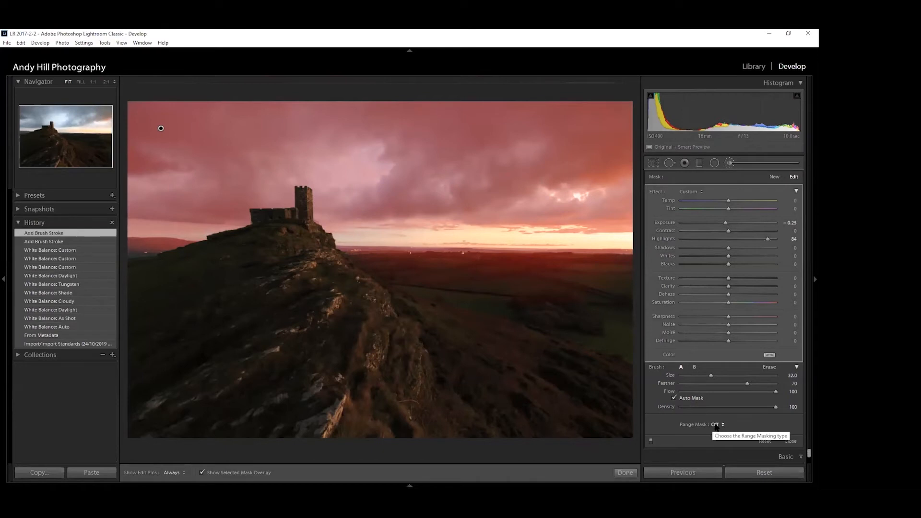
- Limit the sky brush mask to a luminance range of 93/100 and raise its saturation to 92
left_click(716, 425)
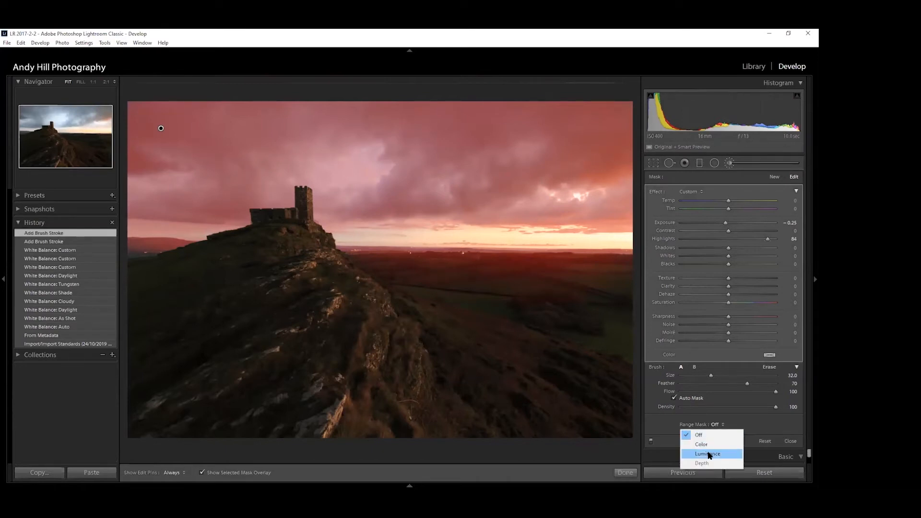
left_click(708, 456)
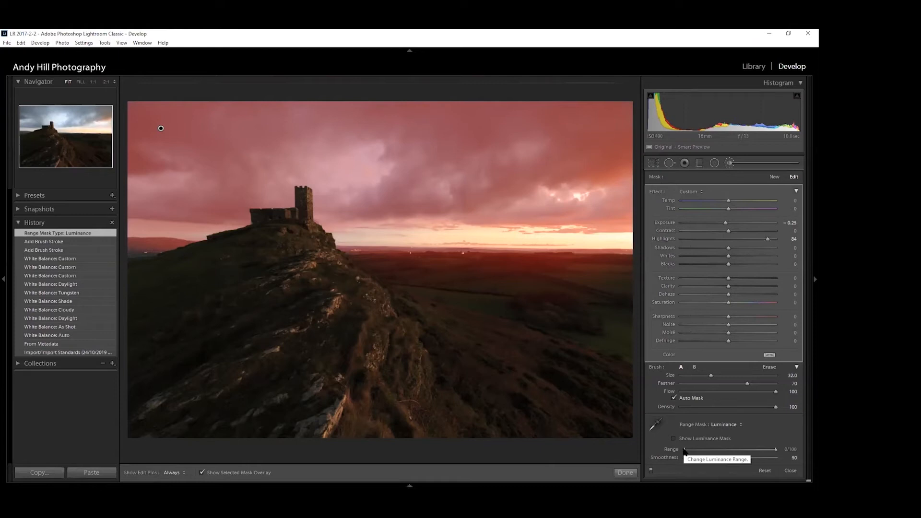
left_click_drag(684, 450, 767, 450)
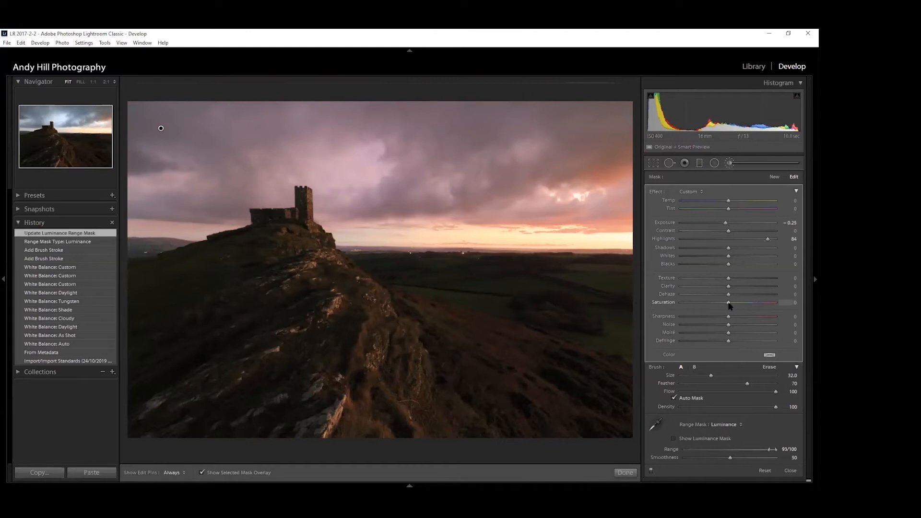
left_click_drag(728, 305, 773, 307)
left_click_drag(773, 307, 773, 307)
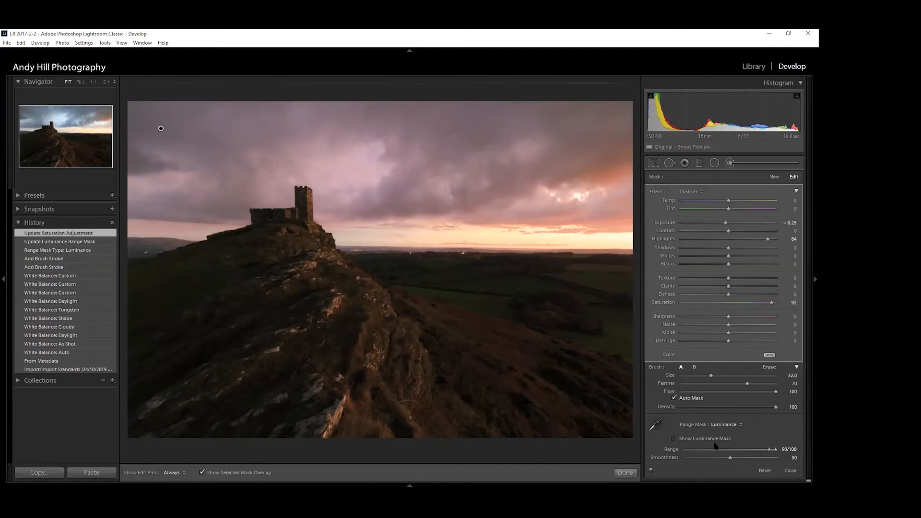
- Preview the sky brush's luminance mask briefly and turn its range mask off
left_click(673, 439)
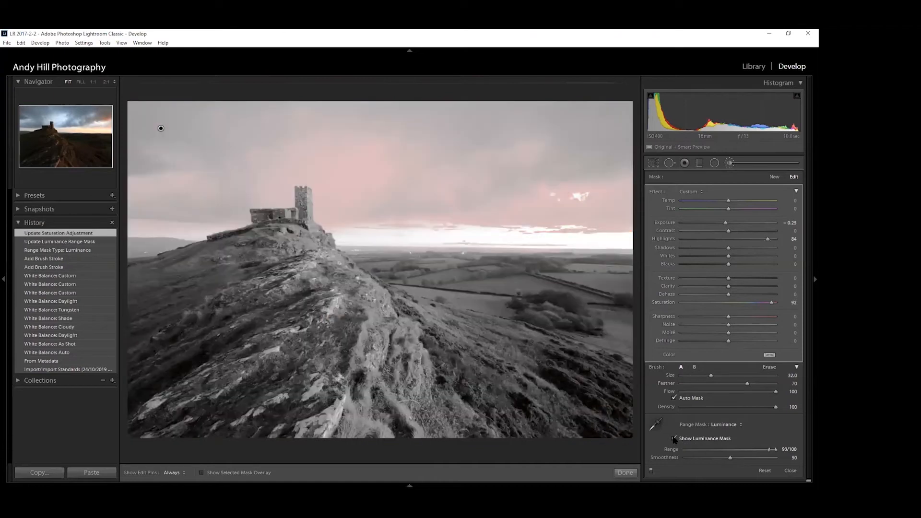
left_click(674, 439)
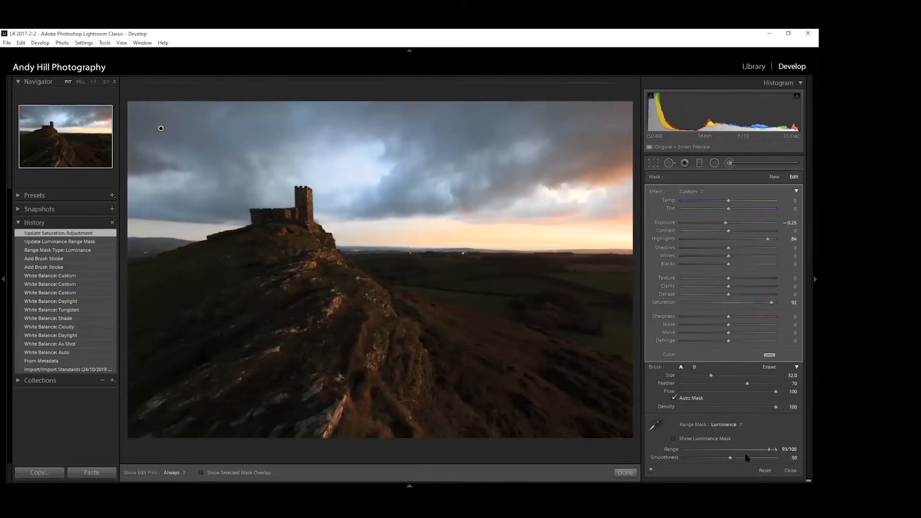
left_click(724, 425)
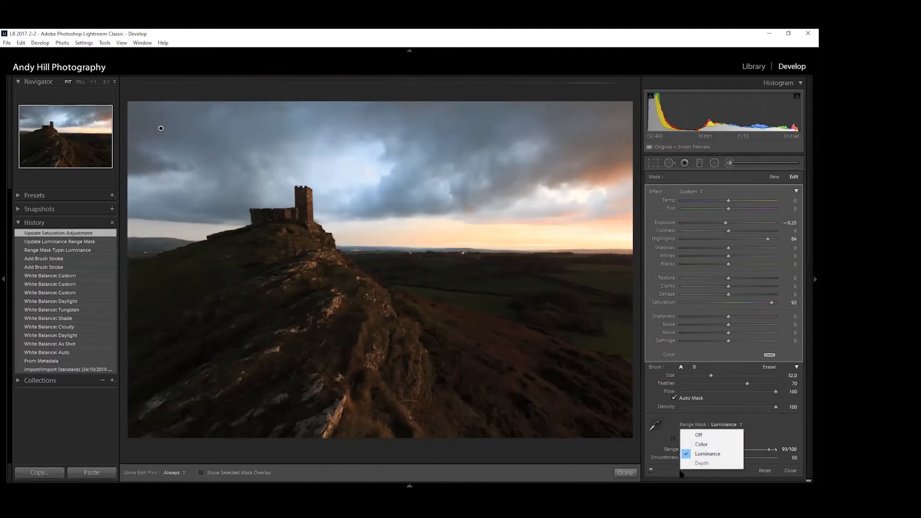
left_click(699, 434)
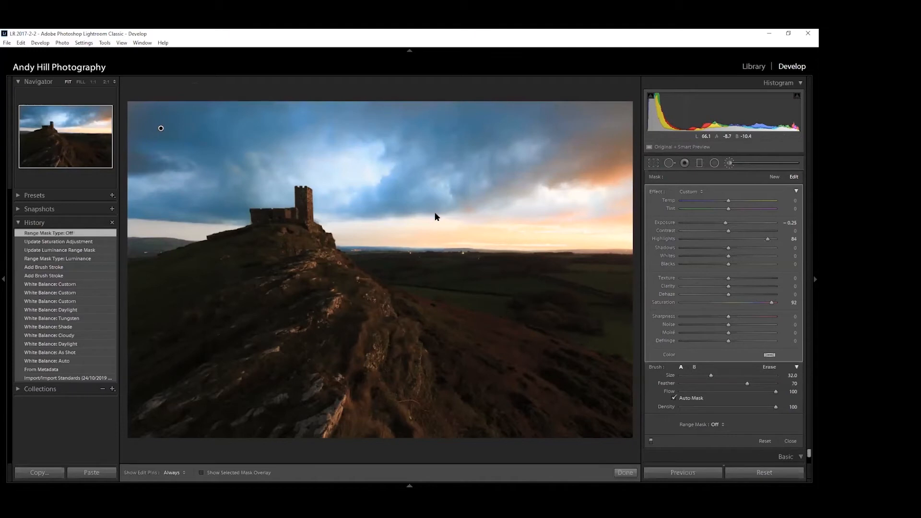
- Show the sky brush's mask overlay and delete the sky brush adjustment
key("o")
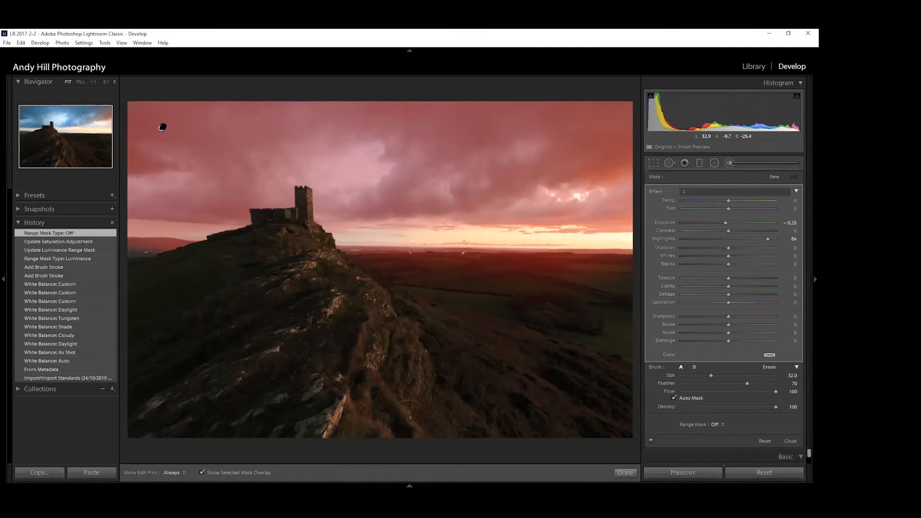
key("Delete")
- Paint a new brush mask at size 16 over the rocky ridge below the castle and down the foreground
scroll(346, 249, "down", 3)
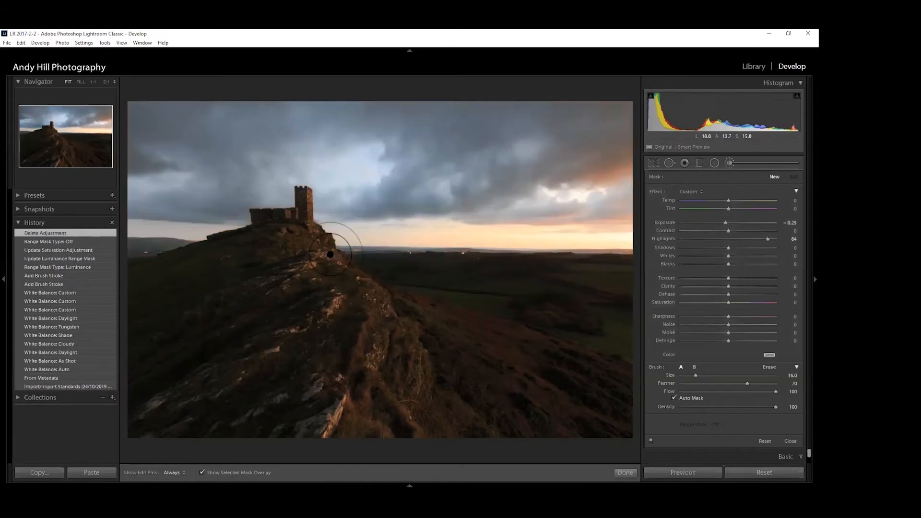
mouse_move(301, 228)
left_mouse_down()
mouse_move(326, 278)
mouse_move(380, 334)
mouse_move(415, 432)
left_mouse_up()
mouse_move(283, 211)
left_mouse_down()
mouse_move(323, 339)
mouse_move(327, 412)
mouse_move(339, 350)
mouse_move(228, 393)
left_mouse_up()
mouse_move(339, 239)
left_mouse_down()
mouse_move(350, 304)
mouse_move(407, 384)
left_mouse_up()
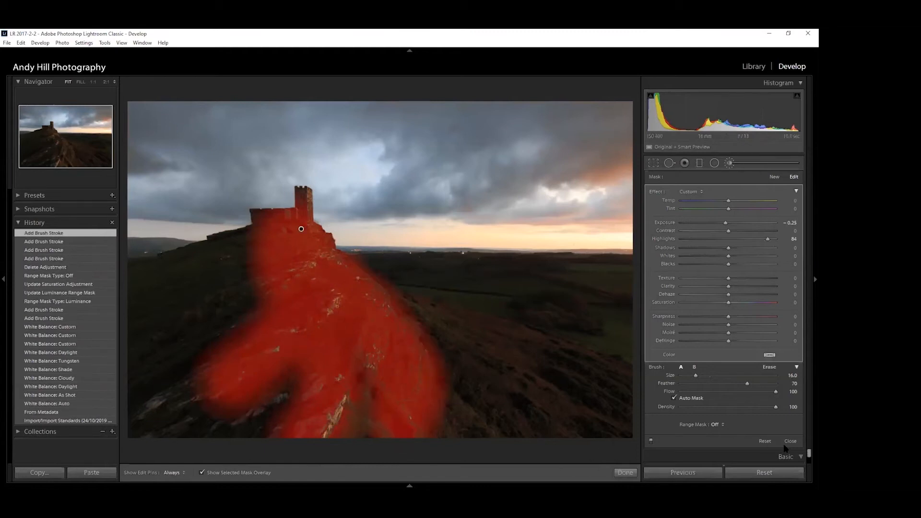
- Limit the ridge brush mask to a luminance range of 93/100
left_click(714, 425)
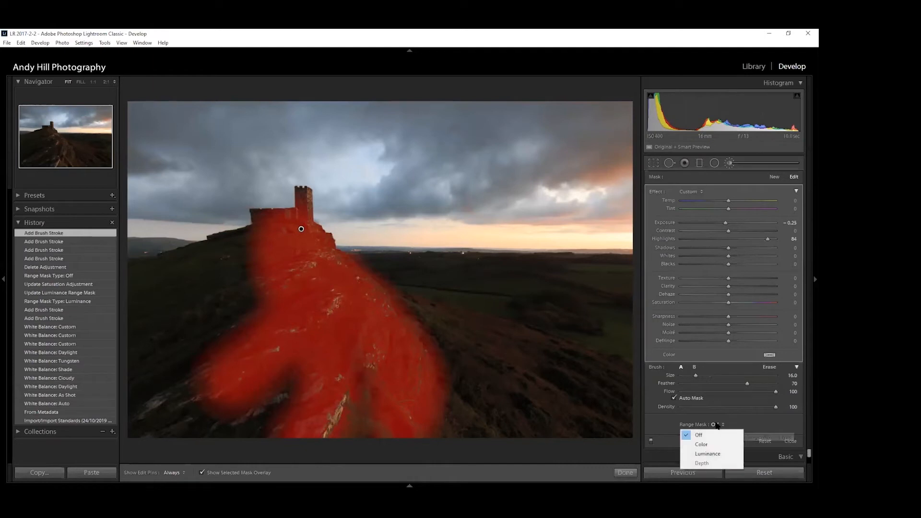
left_click(709, 454)
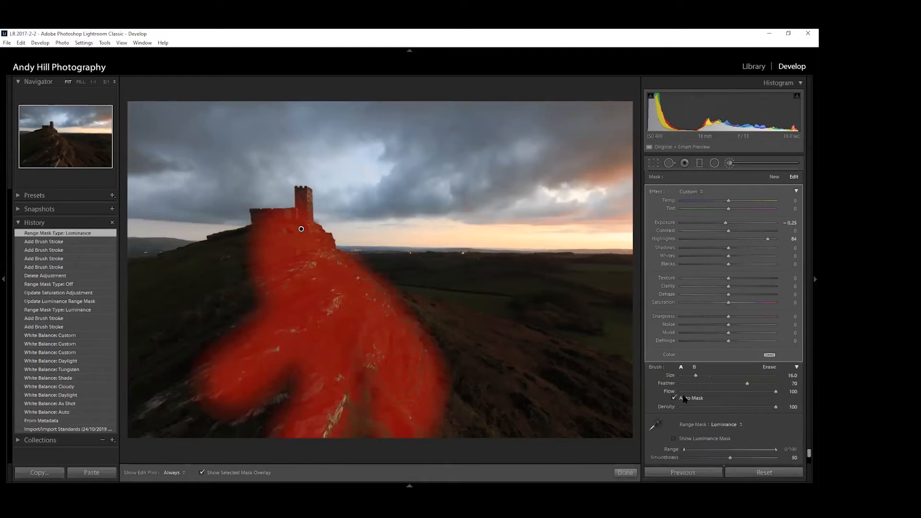
left_click_drag(685, 450, 769, 452)
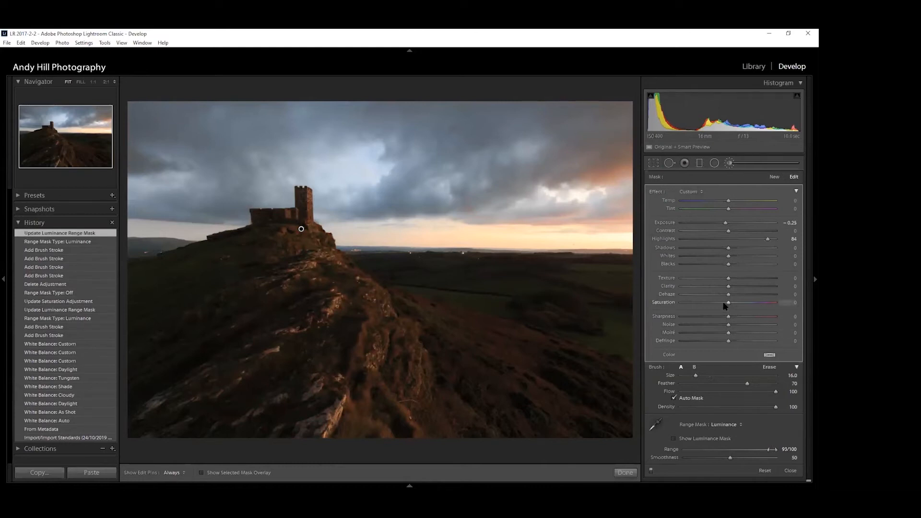
- Set the ridge brush's exposure to 1.07 and saturation to 45, closing the Adjustment Brush
left_click_drag(726, 223, 745, 229)
left_click_drag(740, 226, 741, 226)
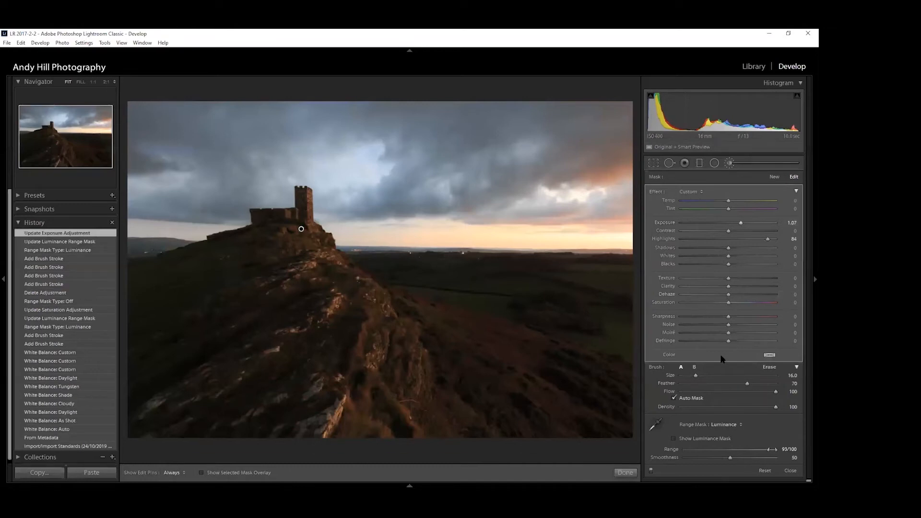
left_click_drag(737, 304, 749, 304)
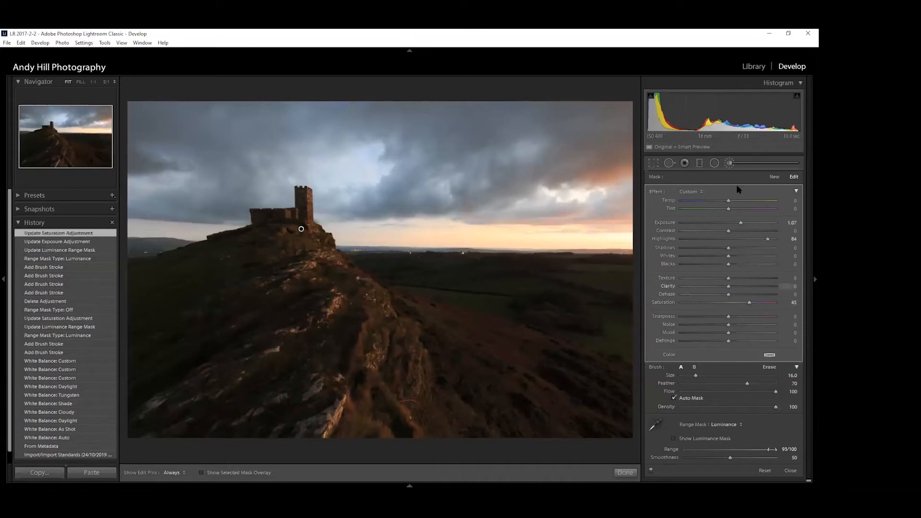
left_click(730, 163)
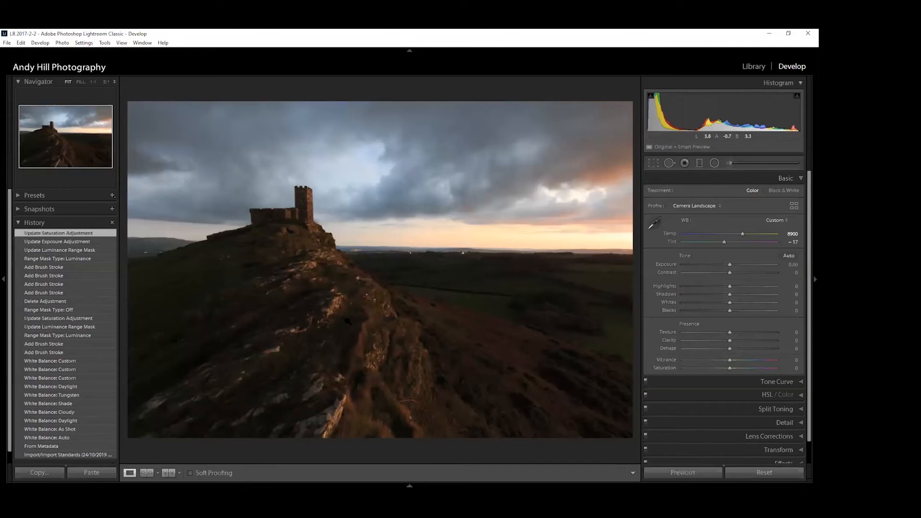
- Compare the photo before and after the ridge's saturation adjustment using the two latest history states, ending on the saturation state
left_click(80, 242)
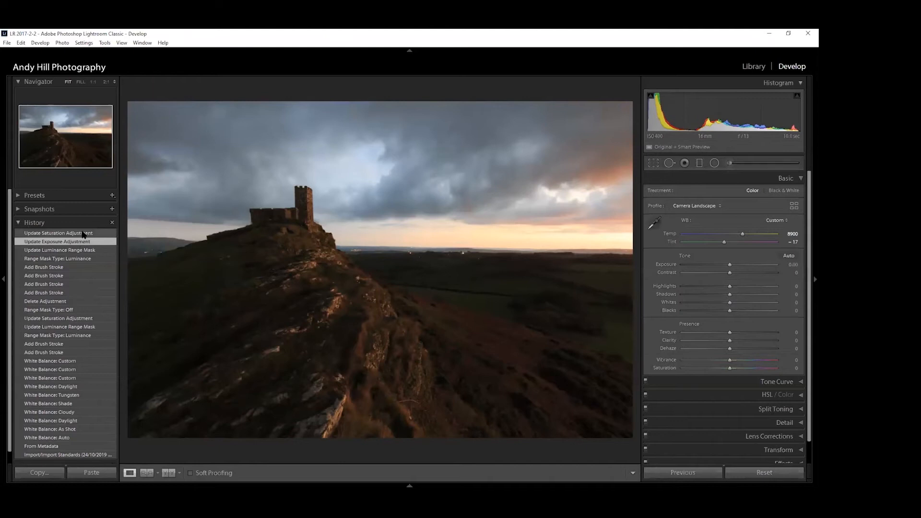
left_click(83, 234)
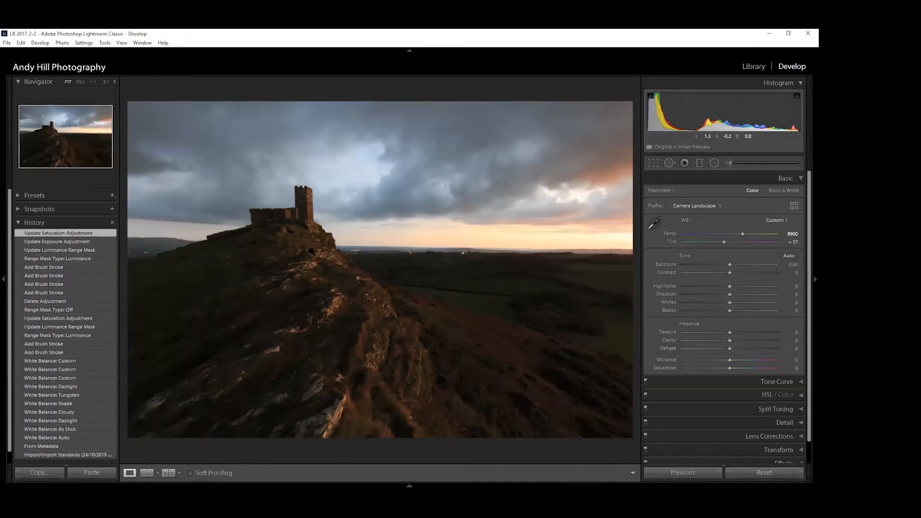
left_click(67, 243)
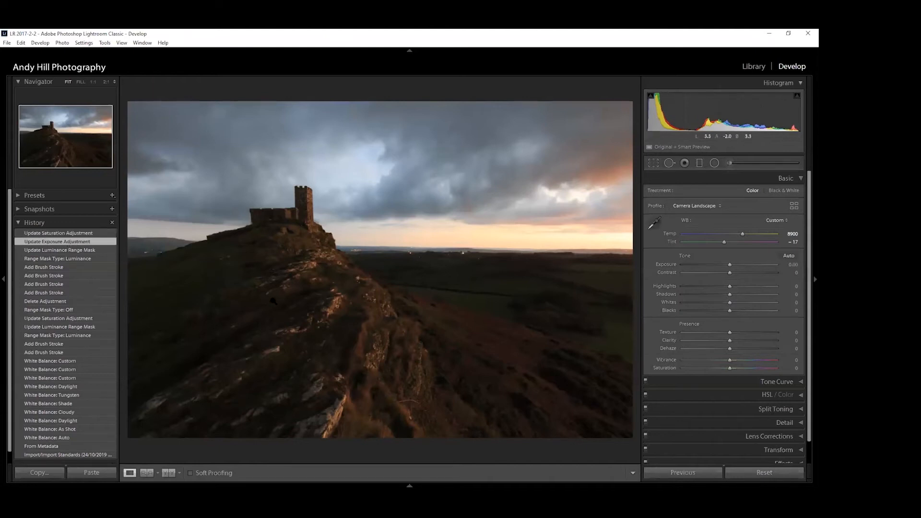
left_click(76, 235)
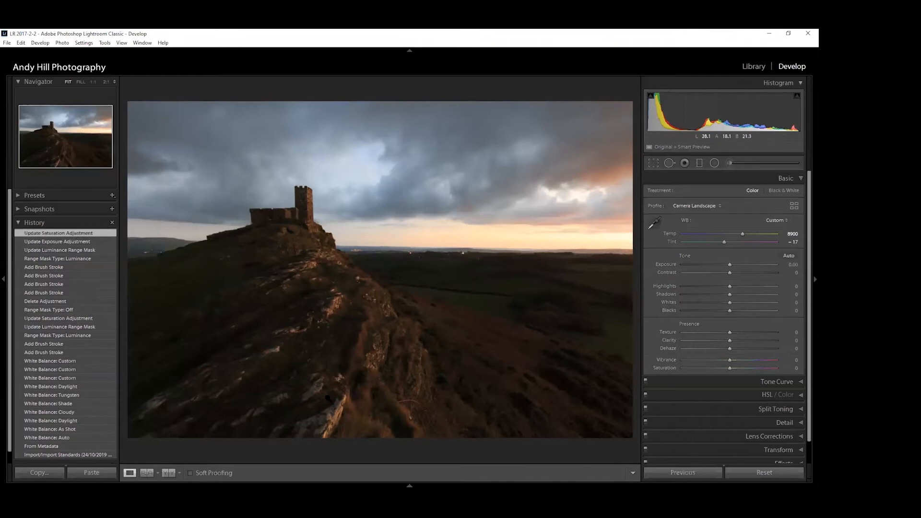
left_click(67, 242)
left_click(73, 233)
- Try the Black & White treatment twice, returning the photo to the Color treatment each time
mouse_move(728, 150)
left_click(783, 191)
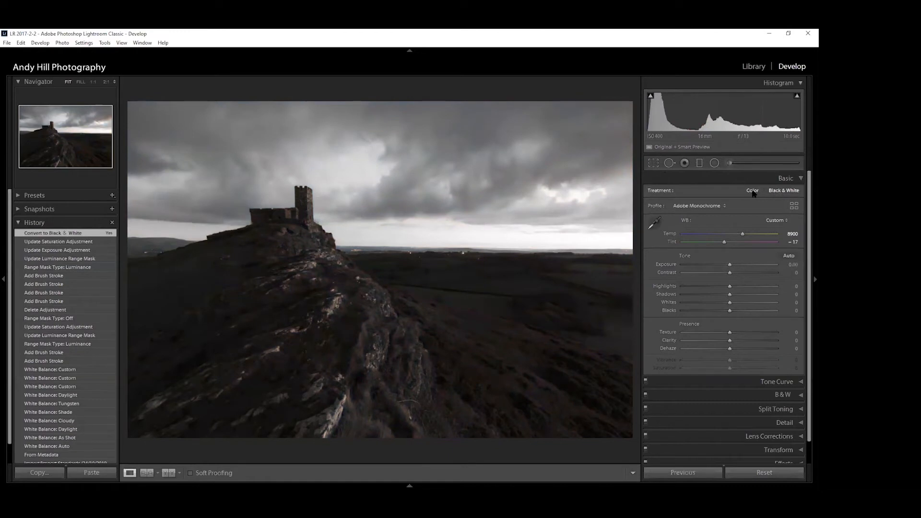
left_click(755, 192)
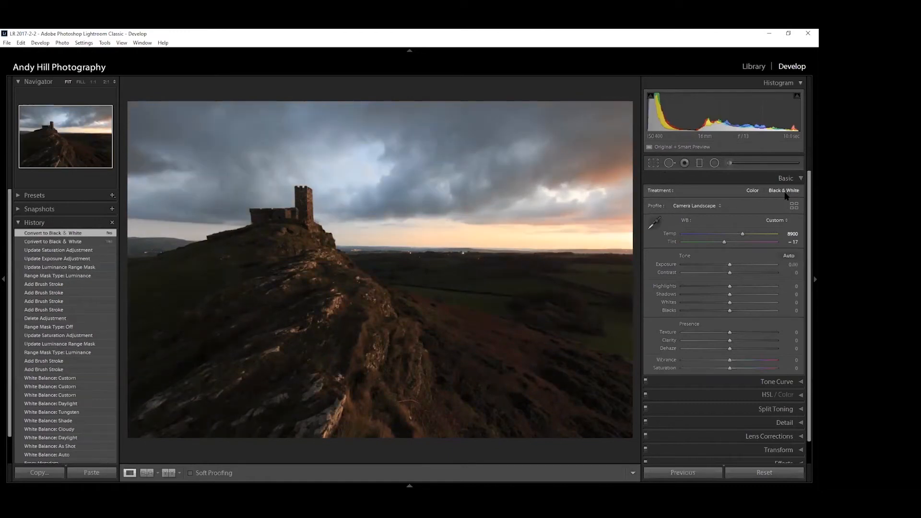
left_click(784, 192)
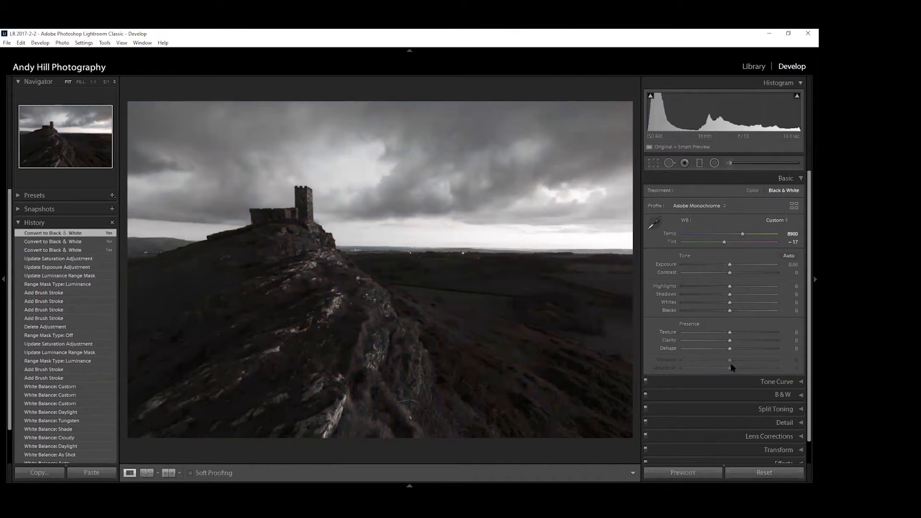
left_click(753, 191)
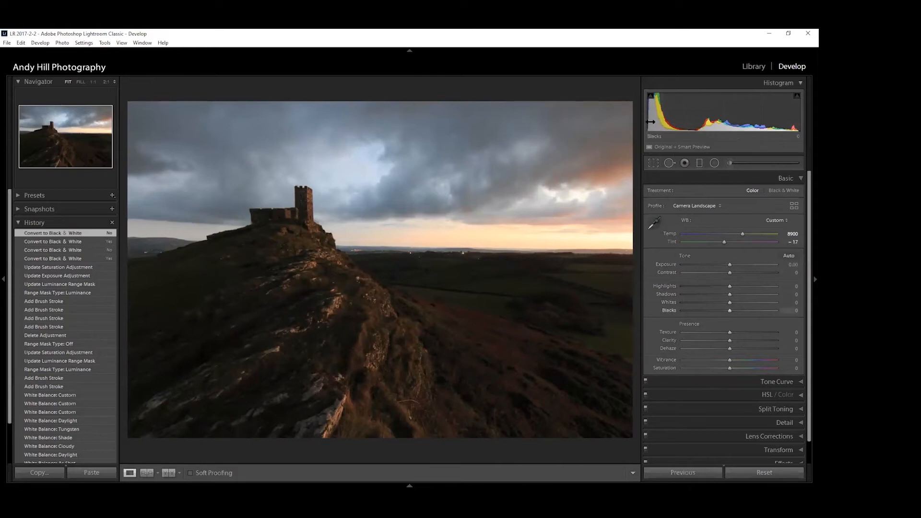
- Raise Blacks to +100, then try Whites at 24 and reset Whites to 0
left_click_drag(671, 120, 699, 120)
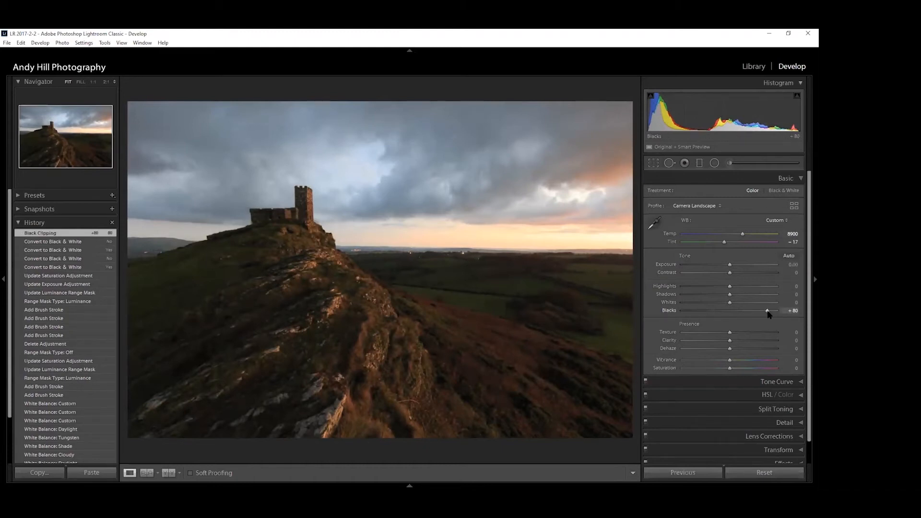
left_click_drag(743, 310, 779, 314)
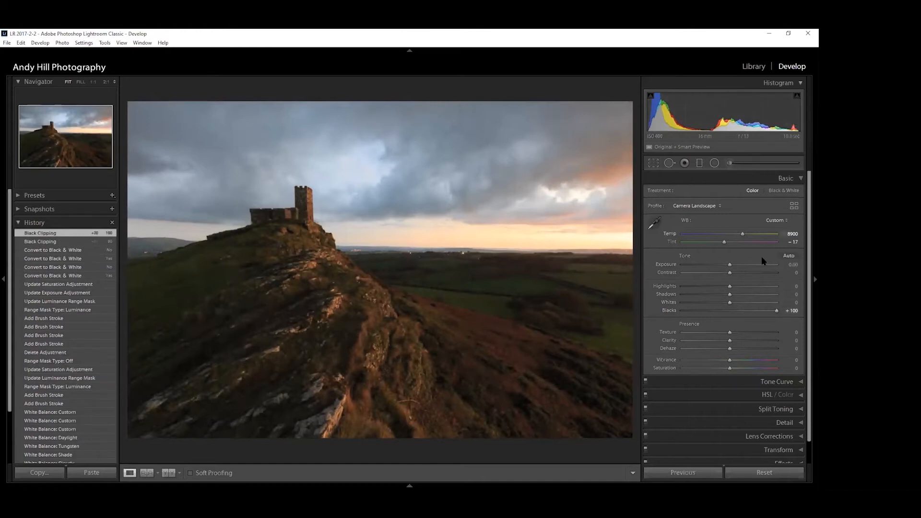
mouse_move(729, 304)
left_mouse_down()
mouse_move(704, 296)
mouse_move(741, 300)
left_mouse_up()
double_click(668, 302)
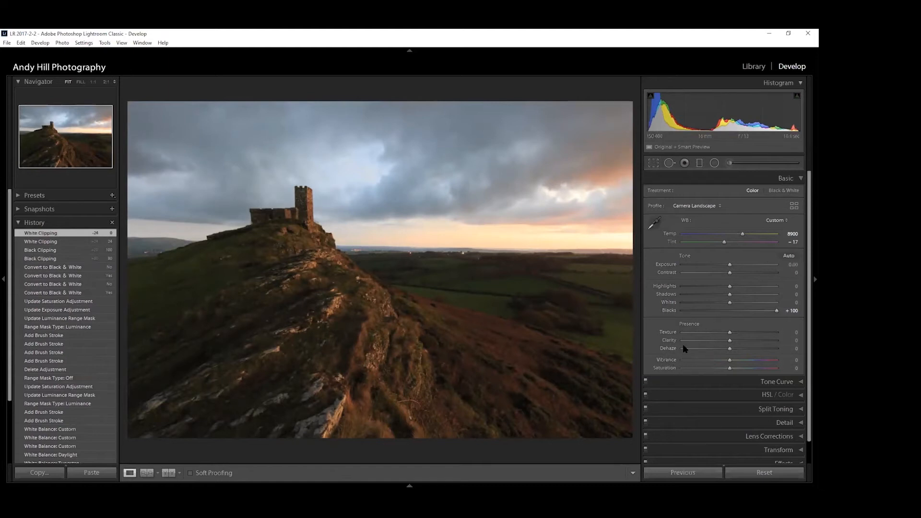
- Try raising Texture to +66 while examining the castle and hillside at 1:1
left_click(297, 245)
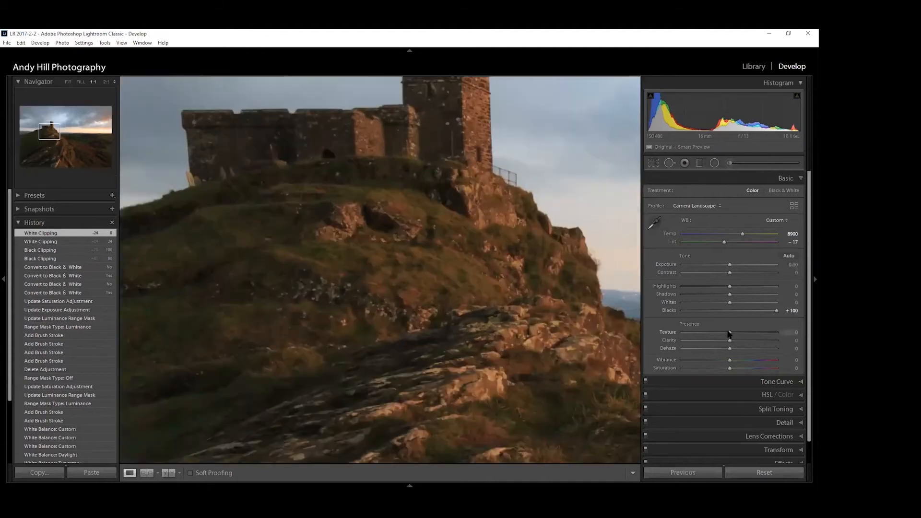
left_click_drag(737, 333, 768, 336)
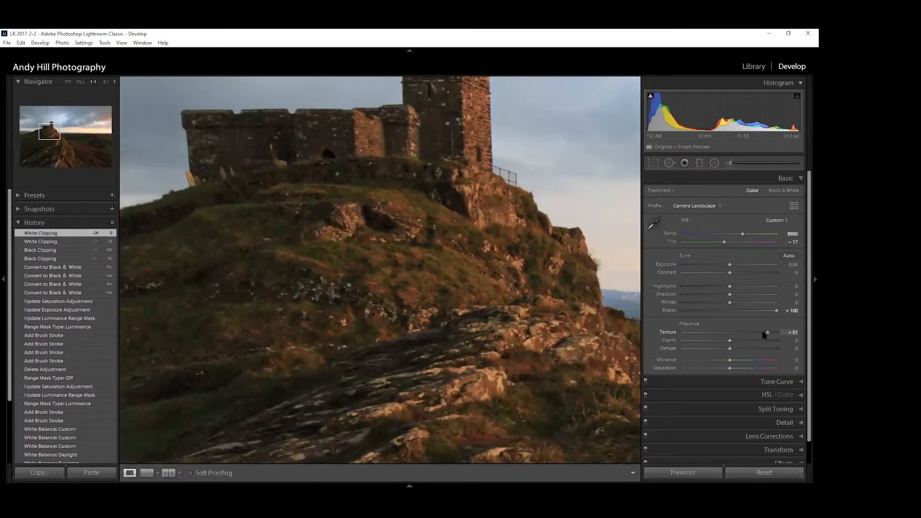
left_click(480, 278)
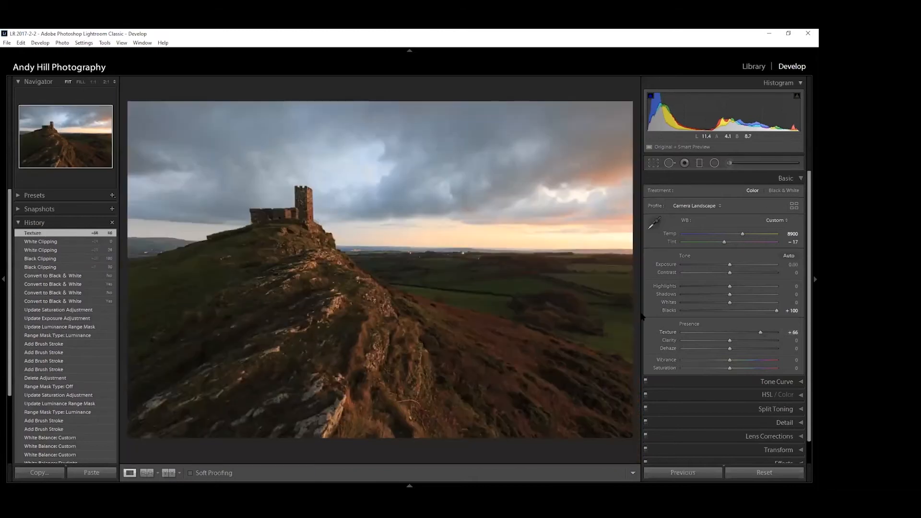
- Try a negative Texture value of −27 on the castle photo and reset Texture to 0
left_click_drag(761, 332, 674, 335)
double_click(659, 335)
left_click(727, 335)
left_click_drag(728, 338, 715, 335)
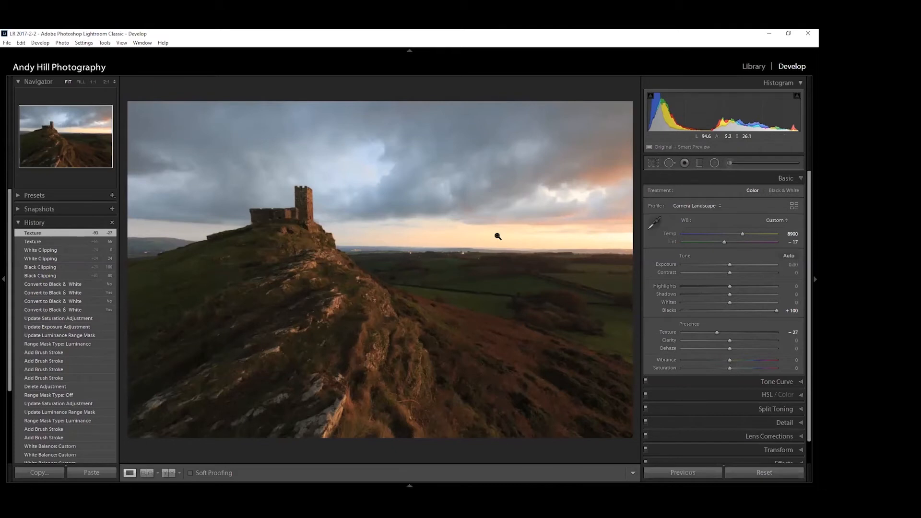
double_click(718, 332)
- Try Clarity at +14 on a 1:1 view of the castle hill and reset it to 0
left_click(286, 243)
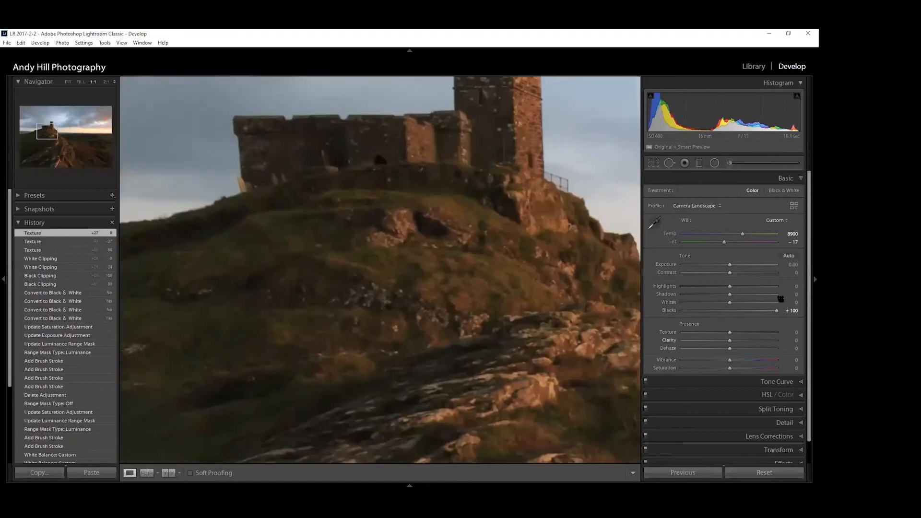
mouse_move(730, 341)
left_mouse_down()
mouse_move(757, 341)
mouse_move(710, 341)
mouse_move(736, 341)
left_mouse_up()
double_click(735, 340)
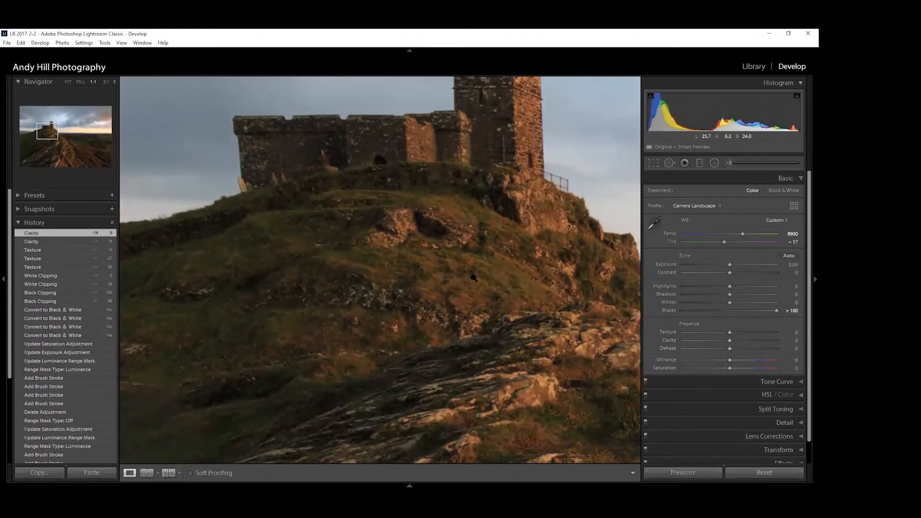
left_click(474, 278)
- Try Dehaze on the castle photo at up to +26 and reset it to 0
mouse_move(730, 349)
left_mouse_down()
mouse_move(697, 349)
mouse_move(751, 349)
mouse_move(712, 347)
mouse_move(742, 351)
left_mouse_up()
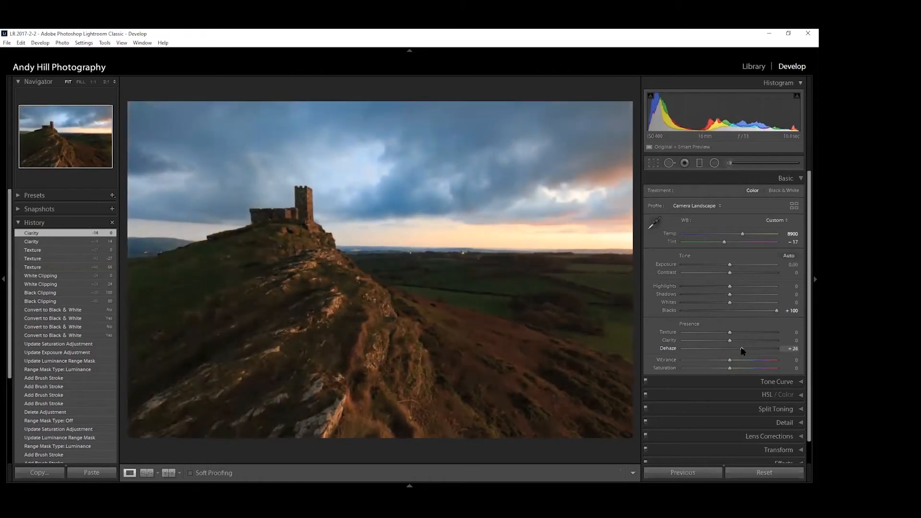
left_click_drag(742, 350, 729, 350)
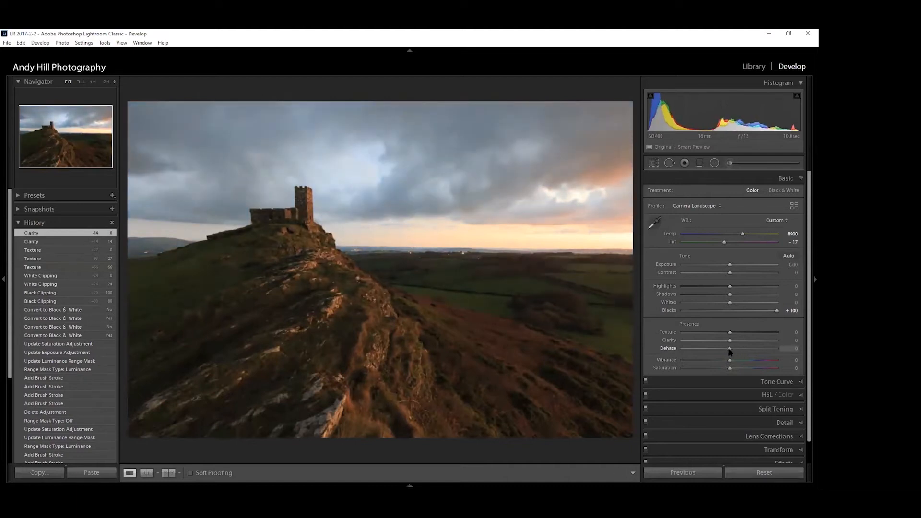
mouse_move(730, 351)
left_mouse_down()
mouse_move(757, 351)
mouse_move(732, 349)
left_mouse_up()
double_click(732, 349)
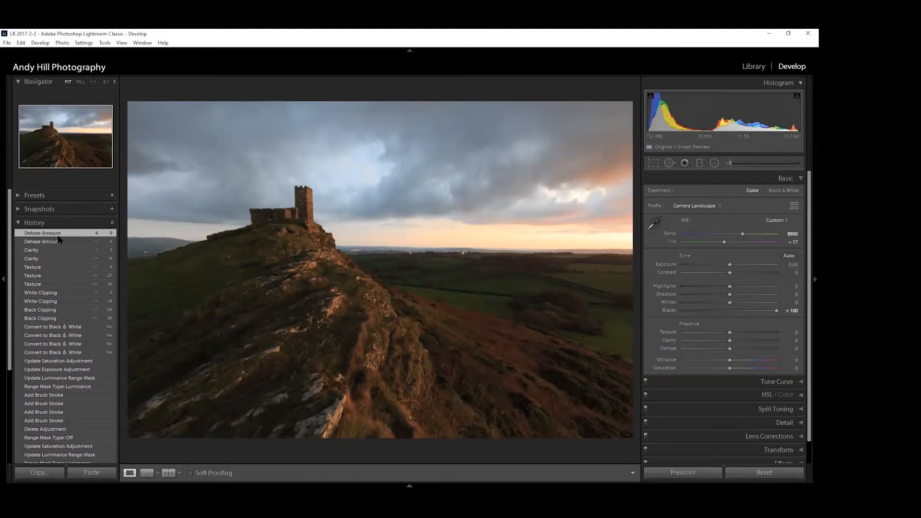
- Compare the castle photo before and after editing, first in full view and also side by side
key("backslash")
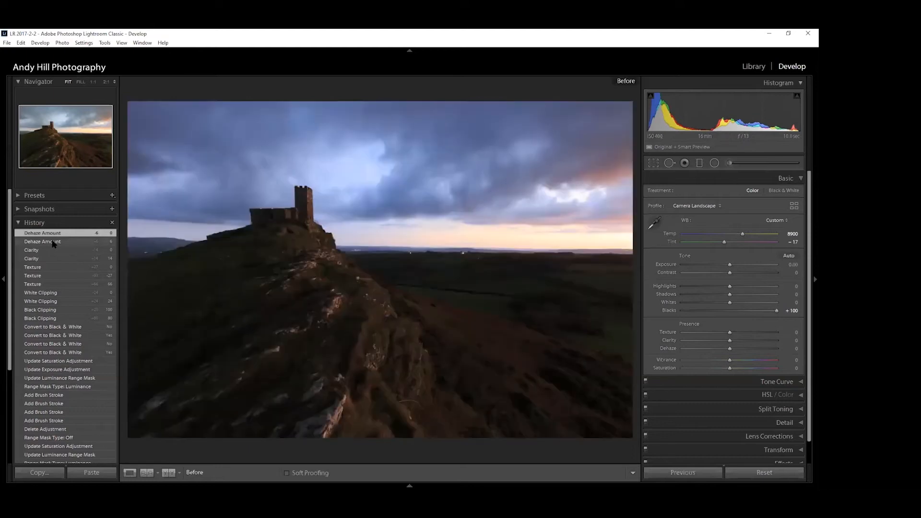
key("backslash")
key("backslash")
key("backslash")
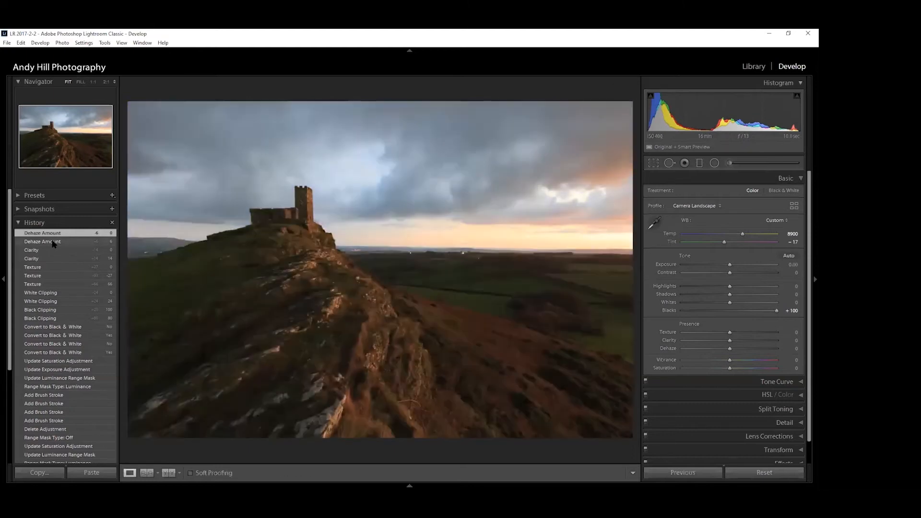
key("backslash")
key("backslash")
key("backslash")
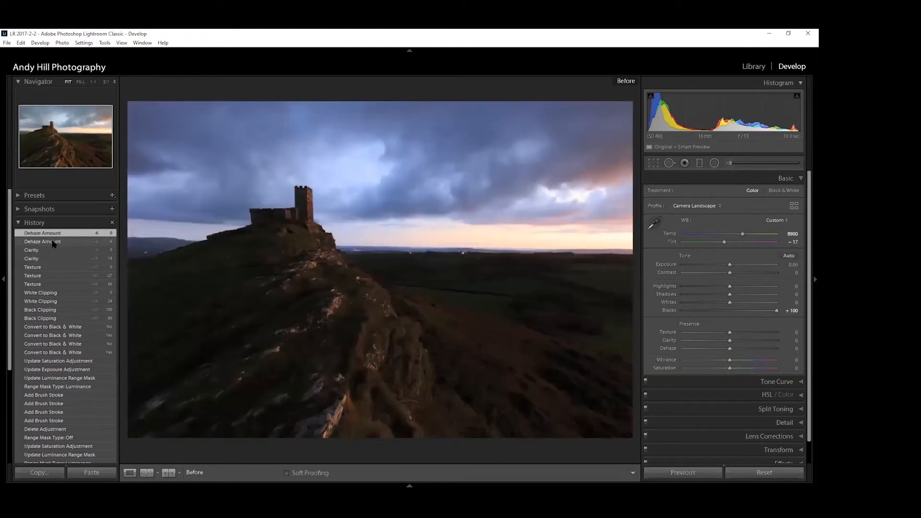
key("backslash")
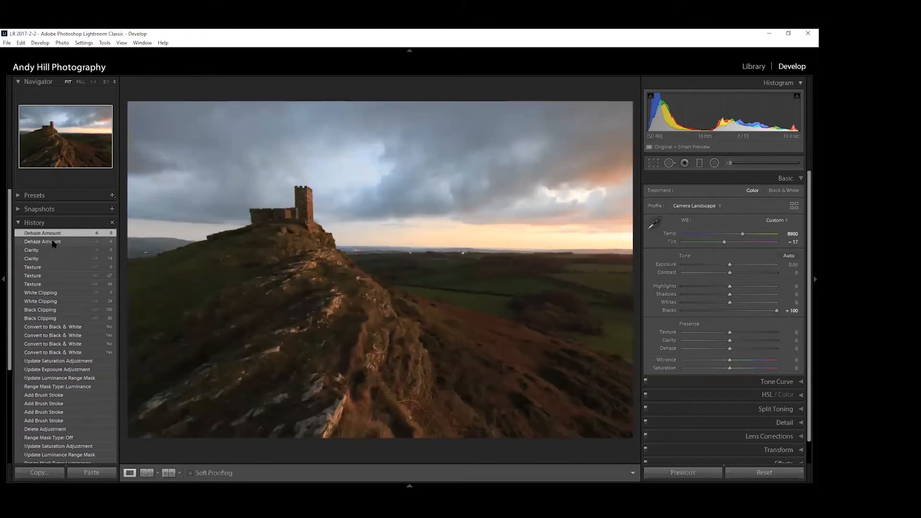
key("backslash")
key("backslash")
left_click(168, 472)
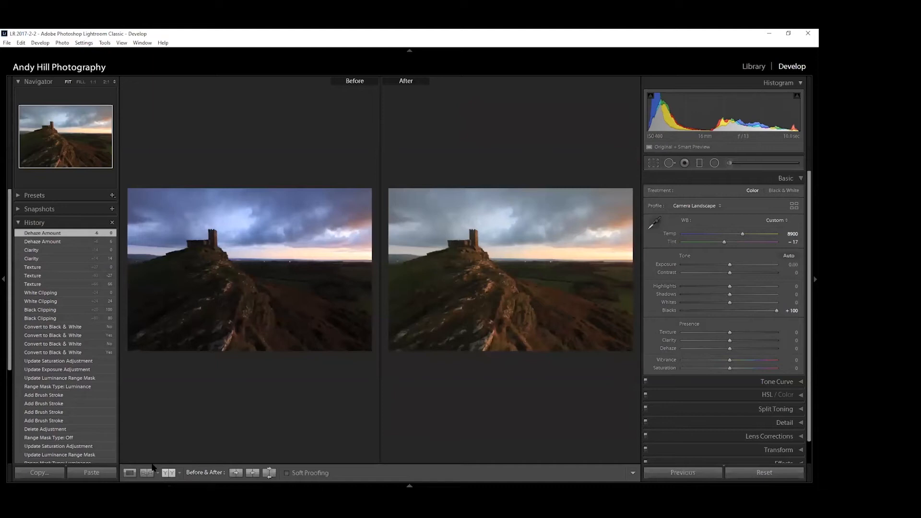
left_click(130, 473)
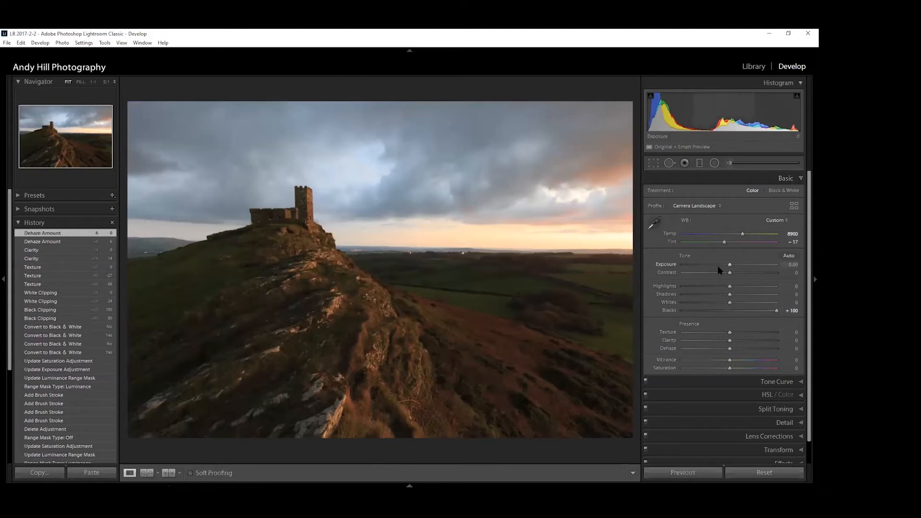
- Collapse the Basic adjustments, show the filmstrip and open the pier photo 20200124_MG_2736.dng
left_click(801, 179)
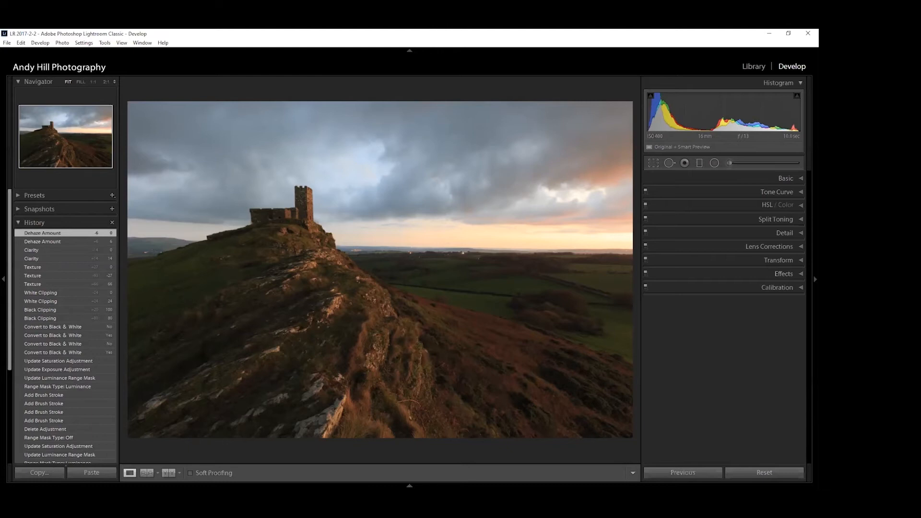
key("F6")
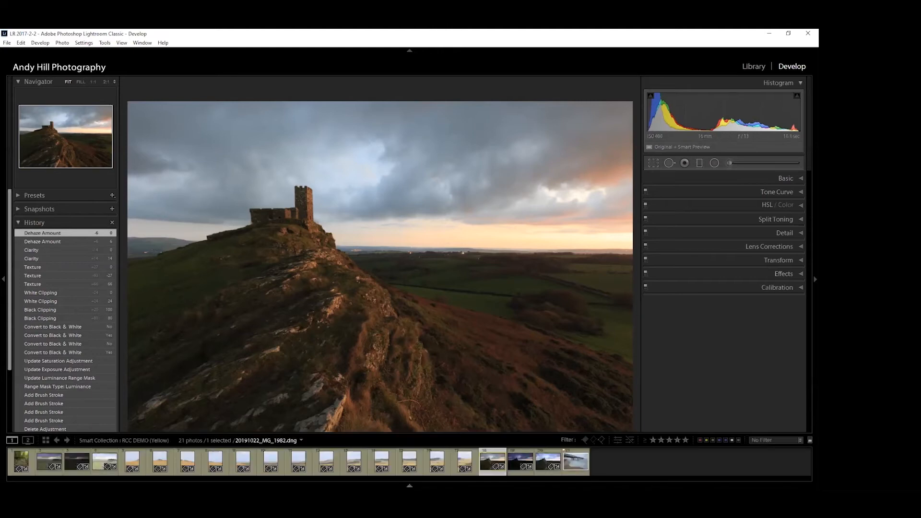
key("t")
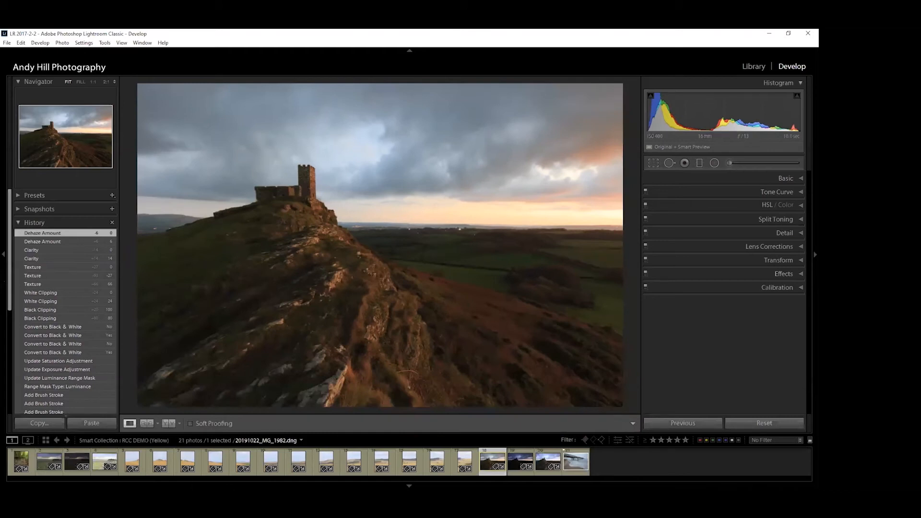
left_click(577, 465)
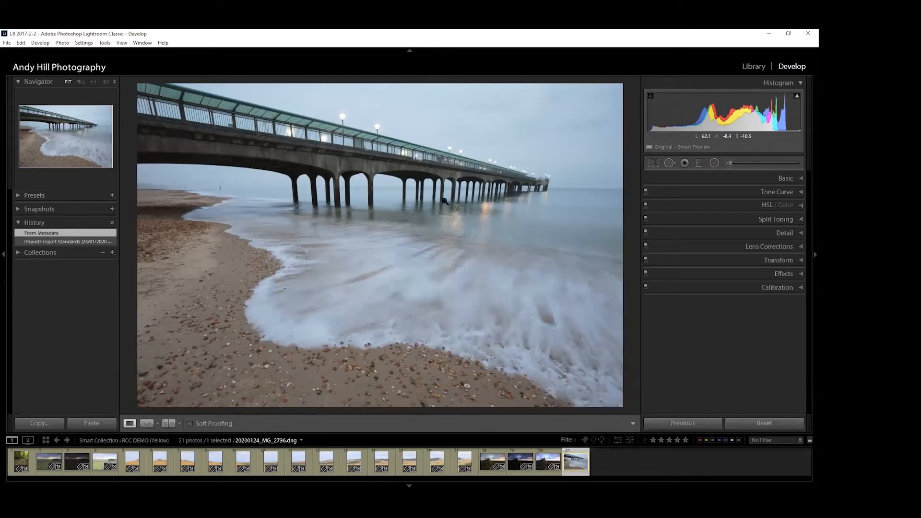
- Review the pier photo's capture date, dimensions and exposure details in the info overlay, and hide the overlay
key("i")
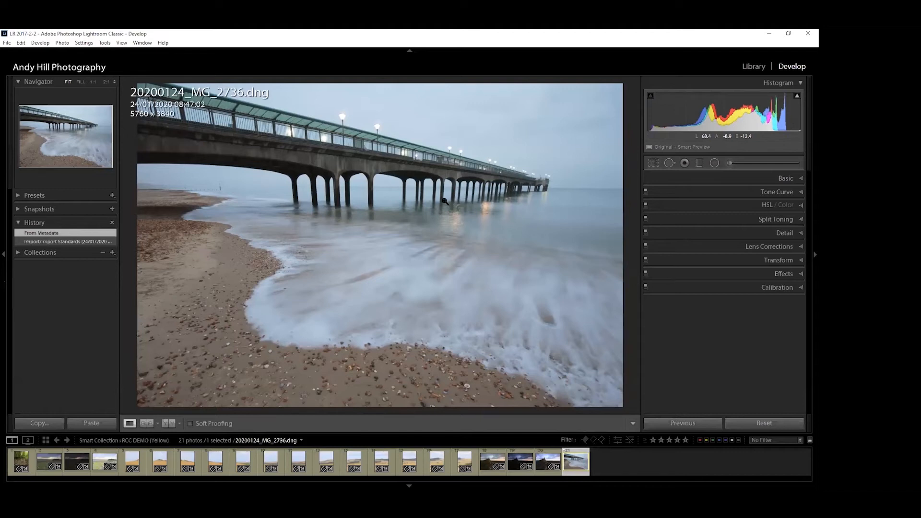
key("i")
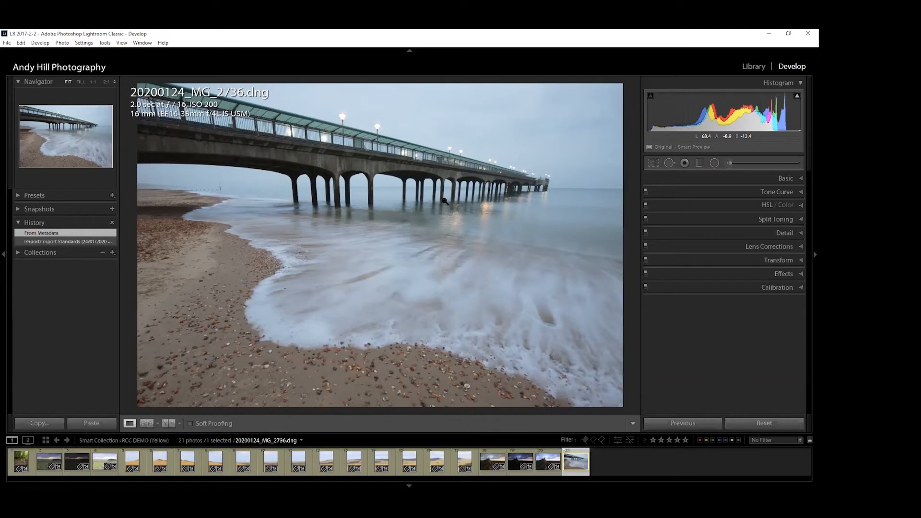
key("i")
key("i")
key("i")
key("i")
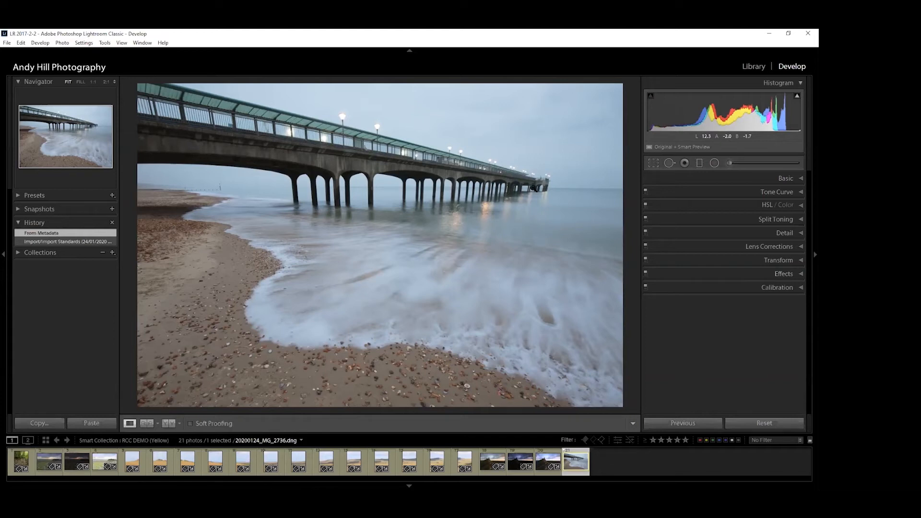
- Correct the pier's perspective with Guided Upright, drawing two vertical guides along a near pillar and a far pillar
left_click(800, 261)
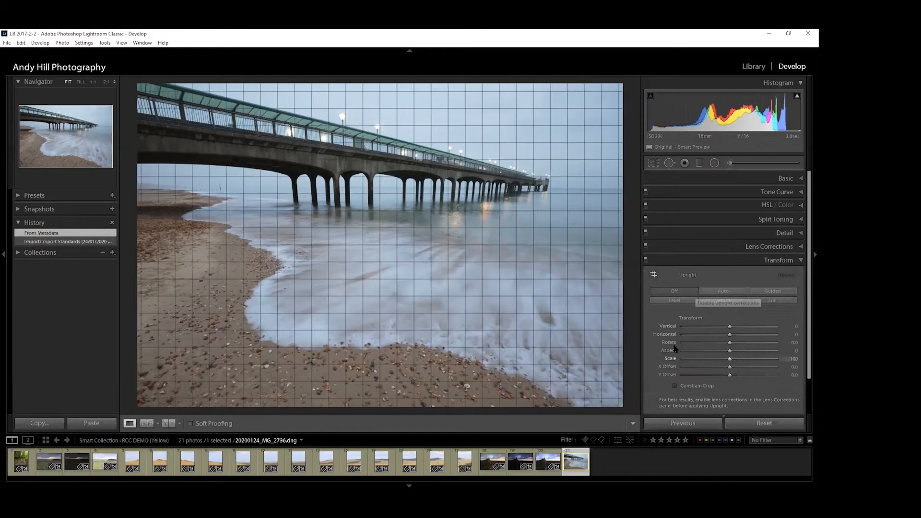
left_click(654, 275)
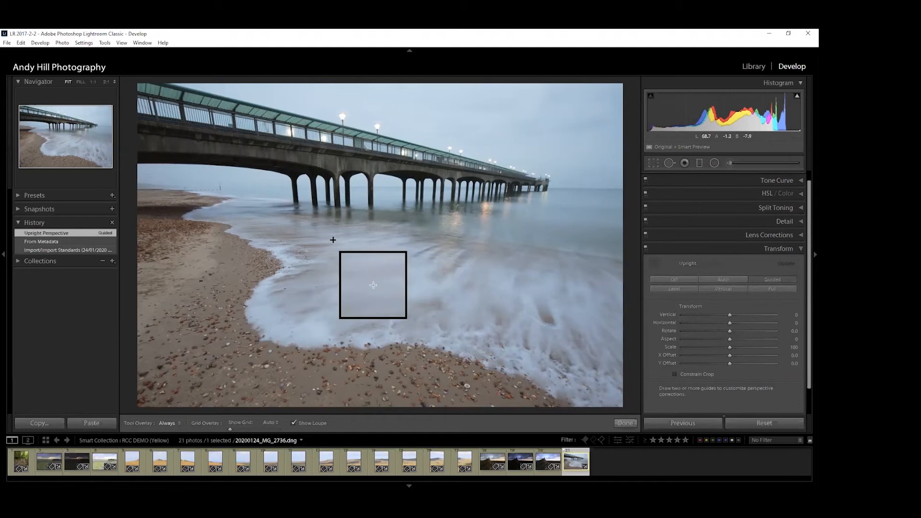
left_click_drag(290, 175, 296, 246)
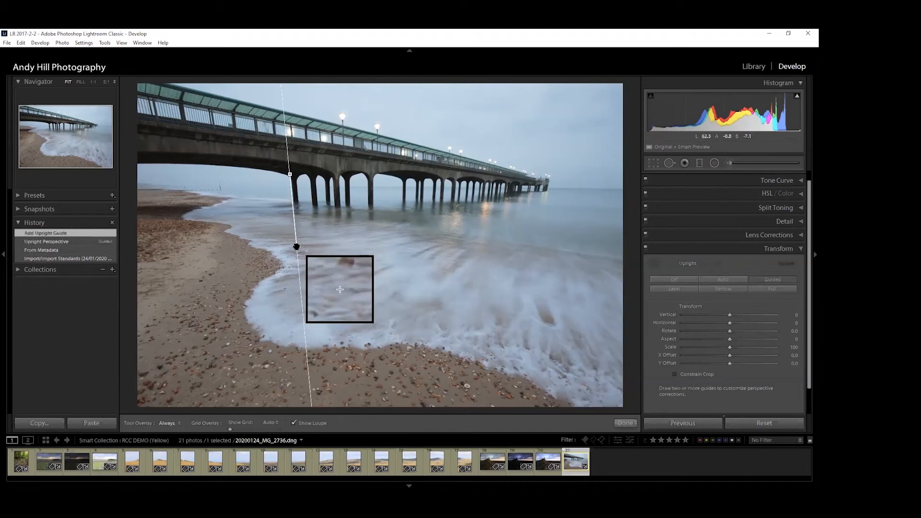
left_click_drag(503, 185, 493, 241)
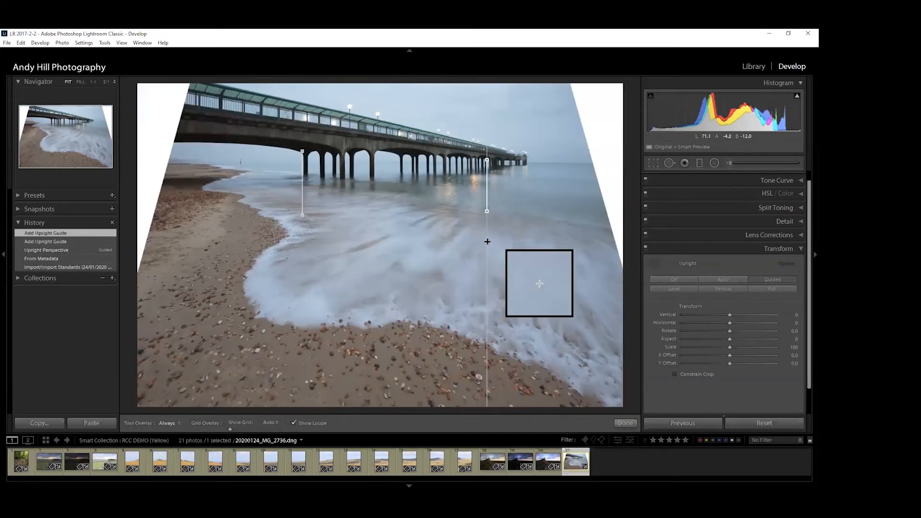
left_click(651, 264)
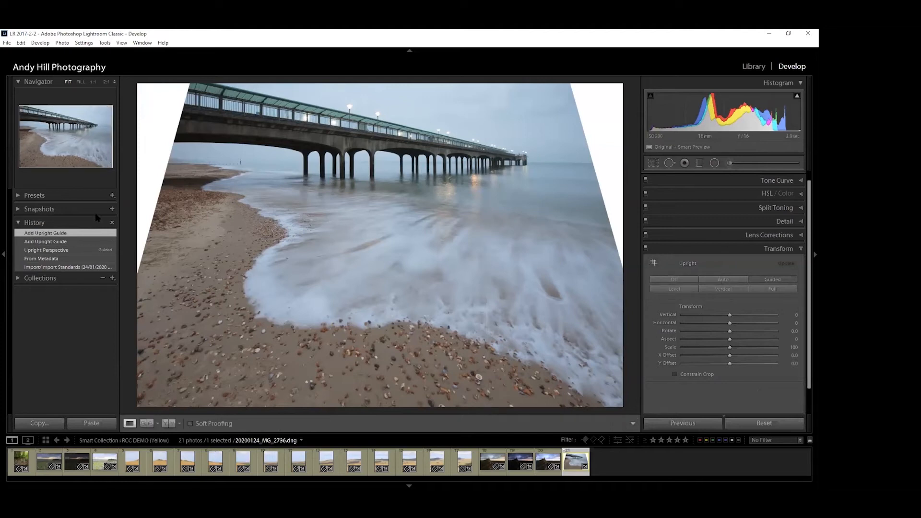
- Crop the pier photo at its original aspect ratio and reposition it to exclude the white side areas
left_click(653, 163)
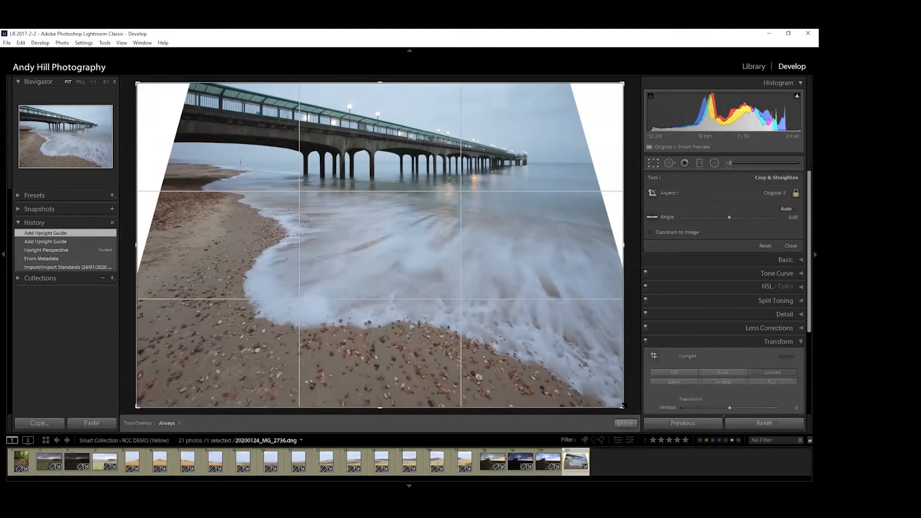
left_click_drag(622, 406, 592, 381)
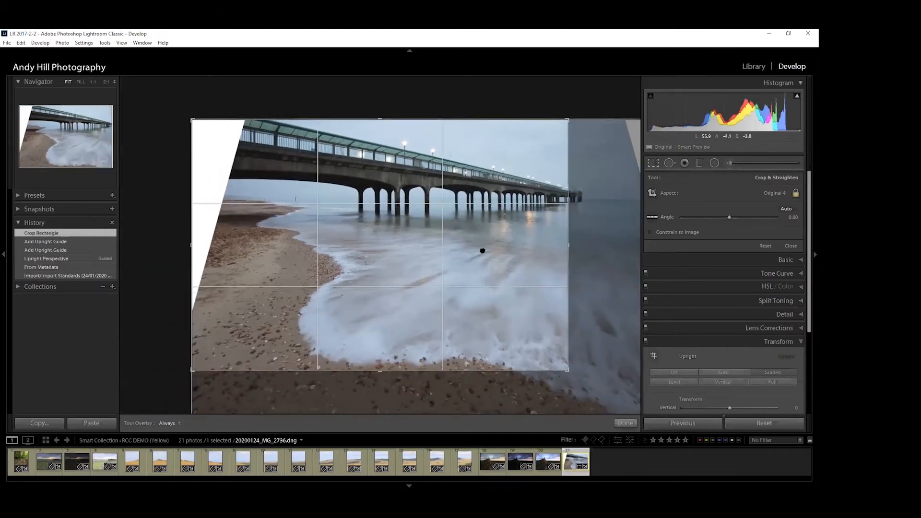
left_click_drag(487, 267, 412, 271)
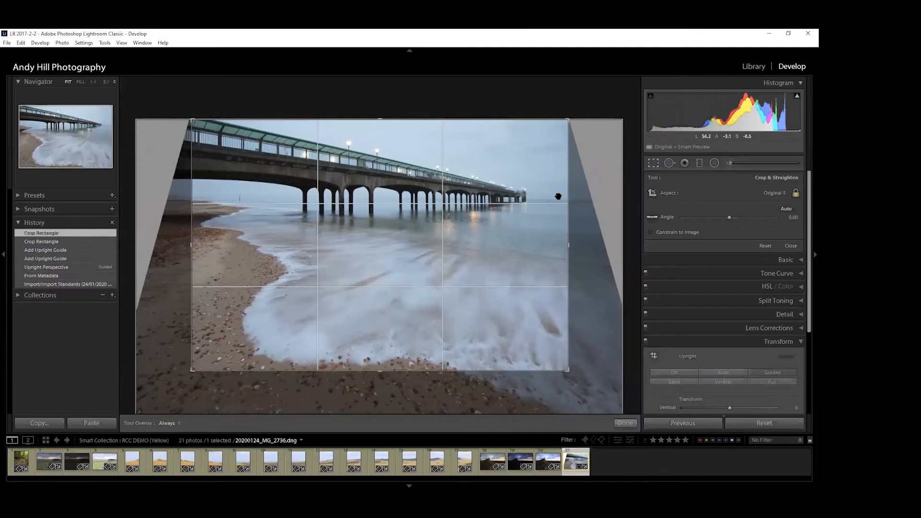
key("r")
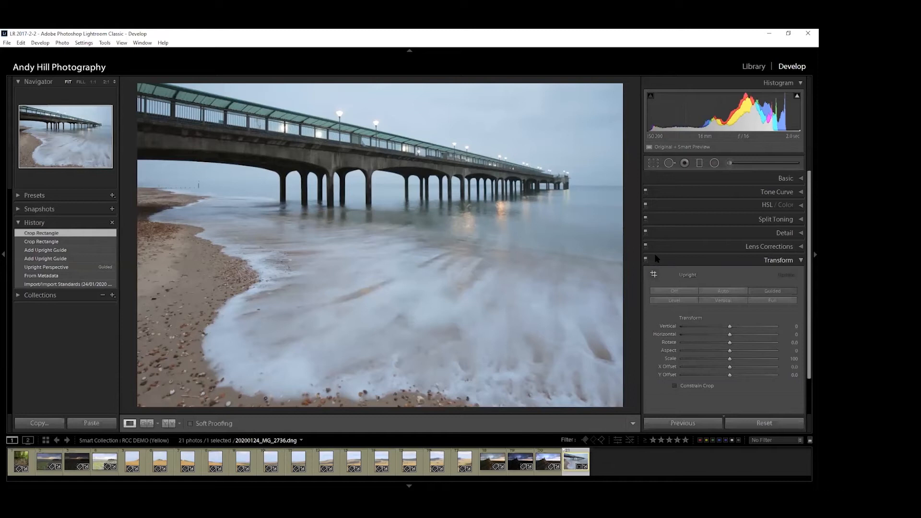
- Check the guides on the pier photo, and undo both crop changes and the second upright guide
left_click(653, 274)
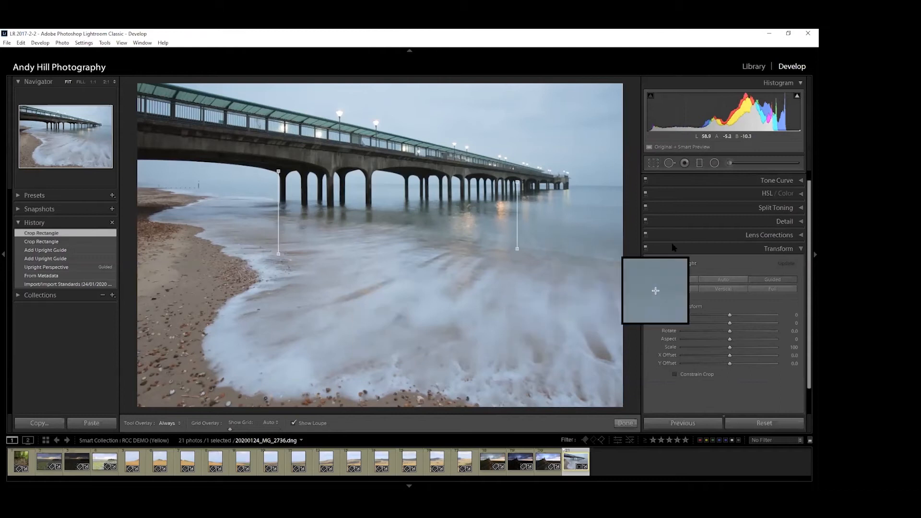
left_click(653, 264)
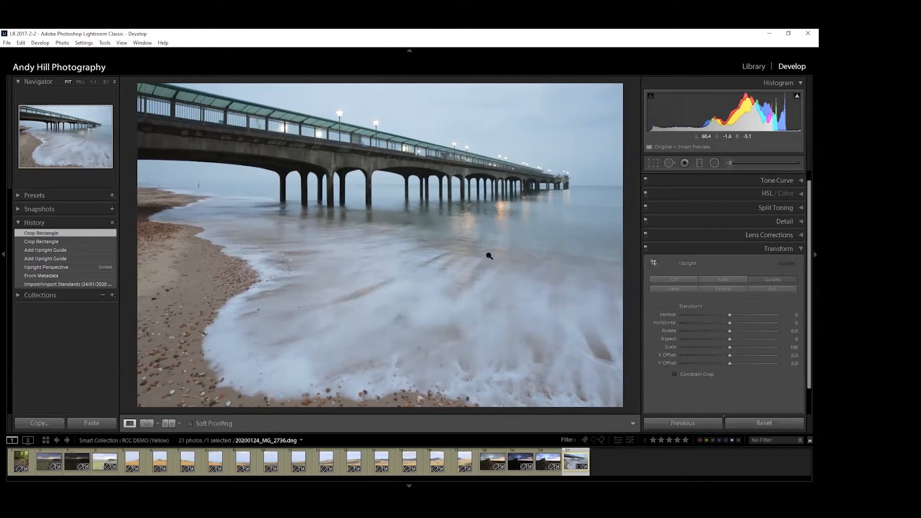
key("ctrl+z")
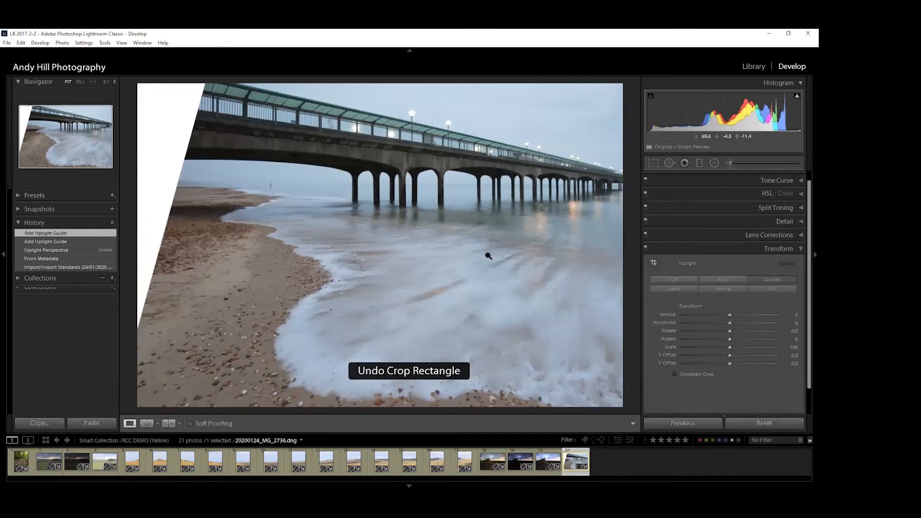
key("ctrl+z")
key("ctrl+z")
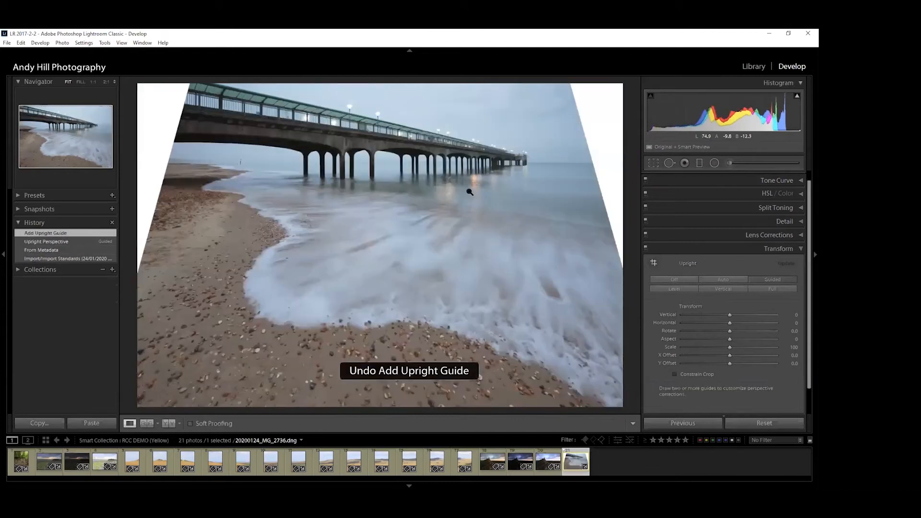
- Try Guided Upright on the pier photo with one guide along a near pillar and another near the pier's far end, and undo the second guide
left_click(654, 263)
left_click_drag(288, 170, 296, 233)
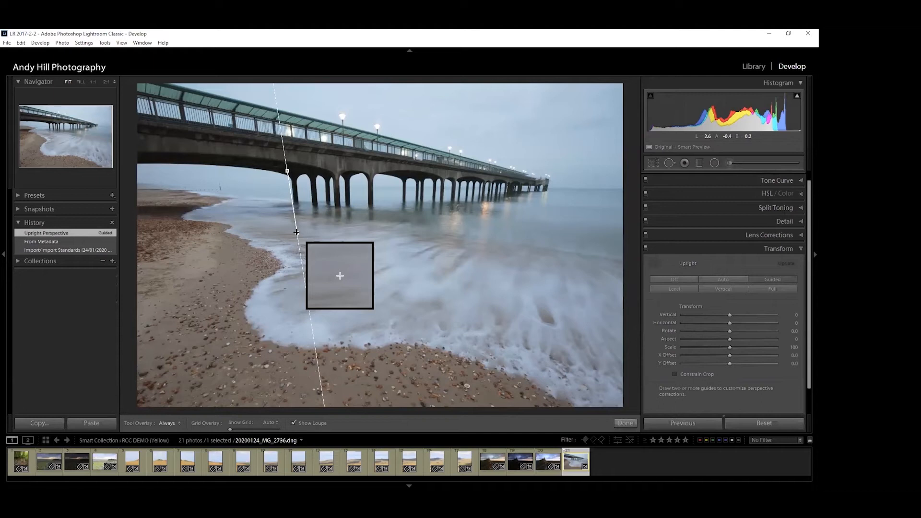
left_click_drag(297, 232, 297, 233)
mouse_move(509, 134)
left_mouse_down()
mouse_move(488, 272)
mouse_move(383, 215)
mouse_move(450, 286)
mouse_move(489, 297)
left_mouse_up()
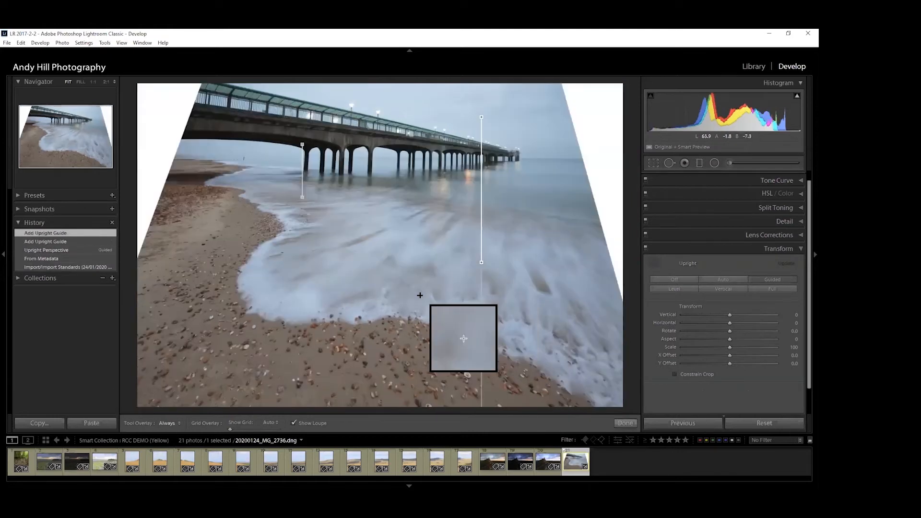
left_click(654, 264)
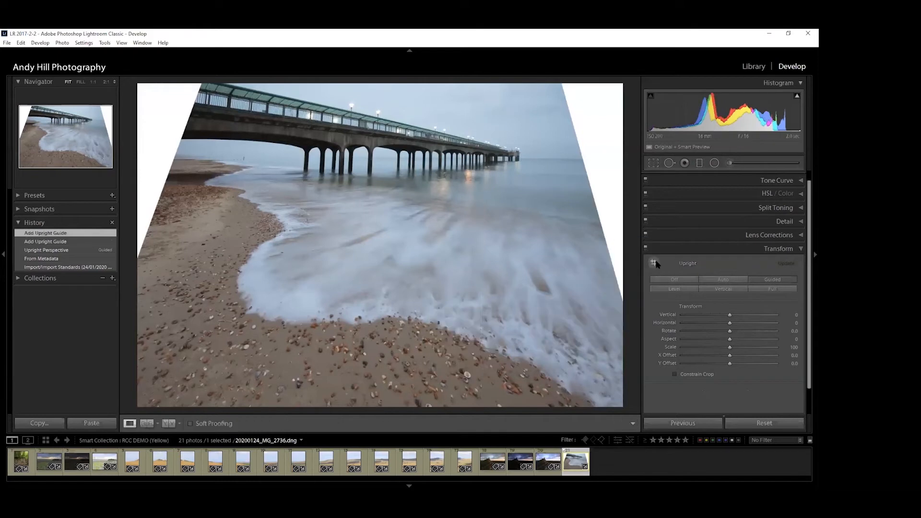
key("ctrl+z")
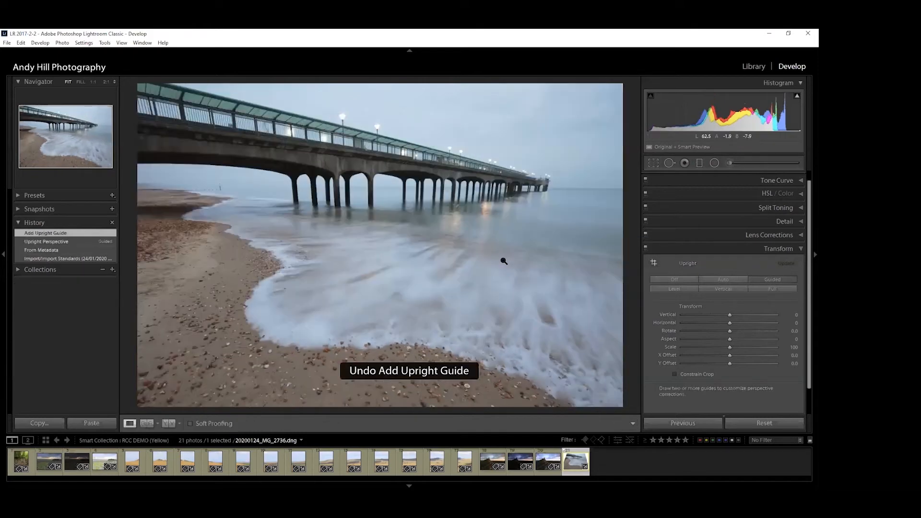
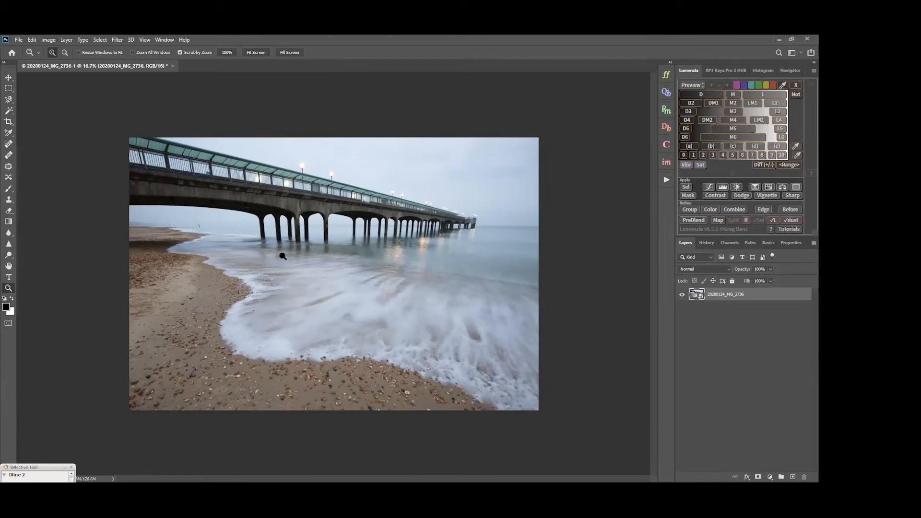
- Preview the pier photo's Lumenzia luminosity masks L, L2, L3 and L4, and return to L3
left_click(763, 96)
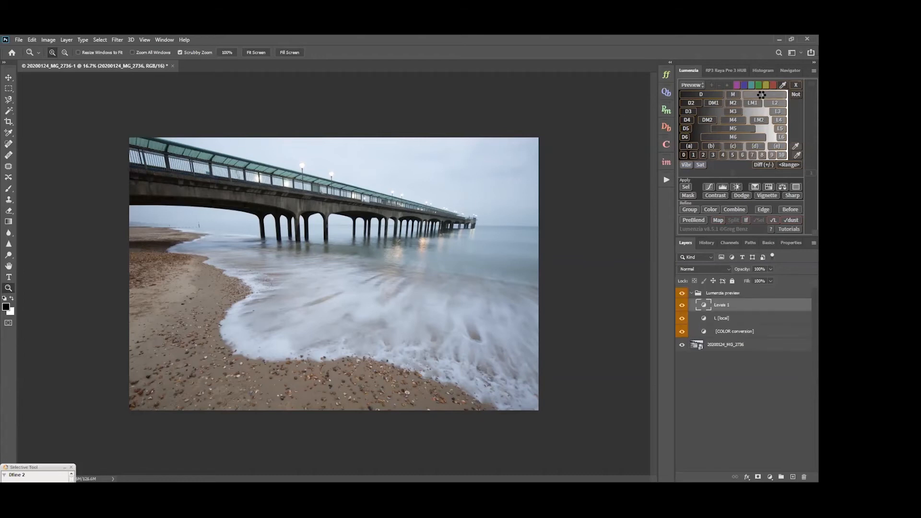
left_click(771, 102)
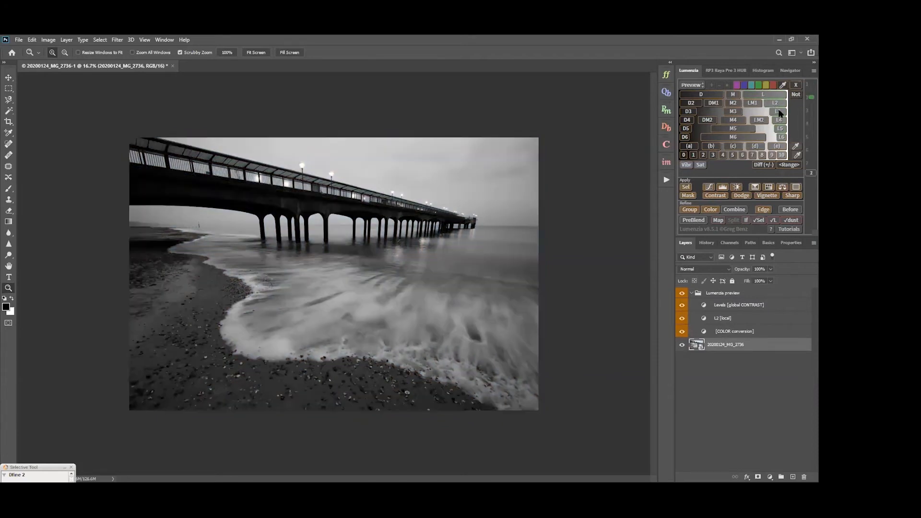
left_click(777, 110)
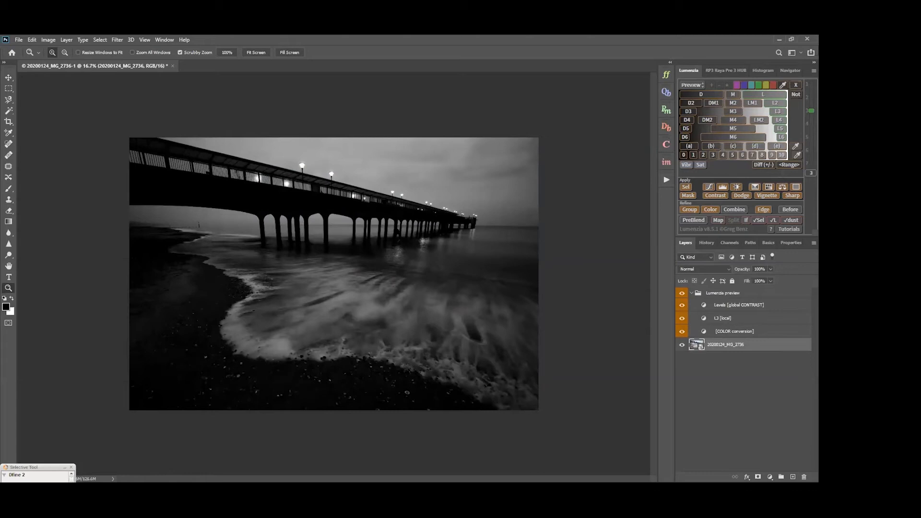
left_click(779, 120)
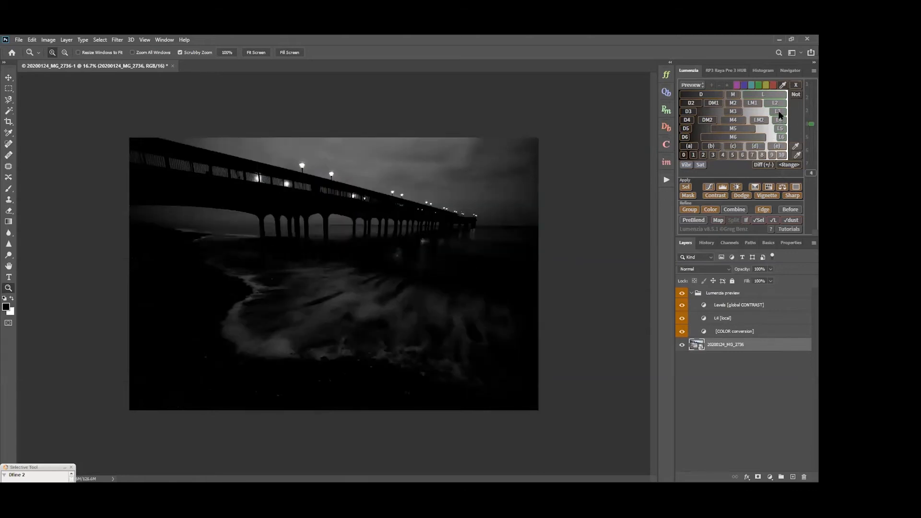
left_click(778, 111)
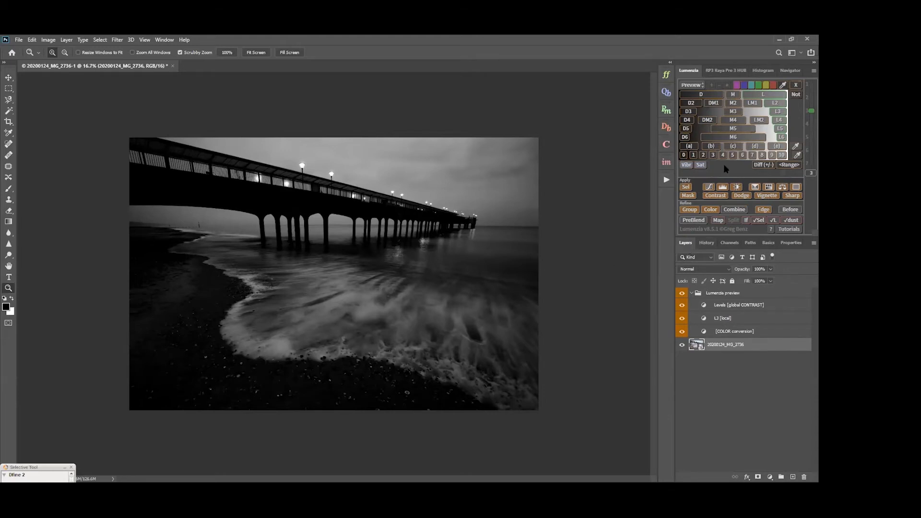
- Look through Raya Pro's Filters & Actions, Precision Masks, Quick Blending and Dodge & Burn tools, and clear the Lumenzia mask preview
left_click(720, 72)
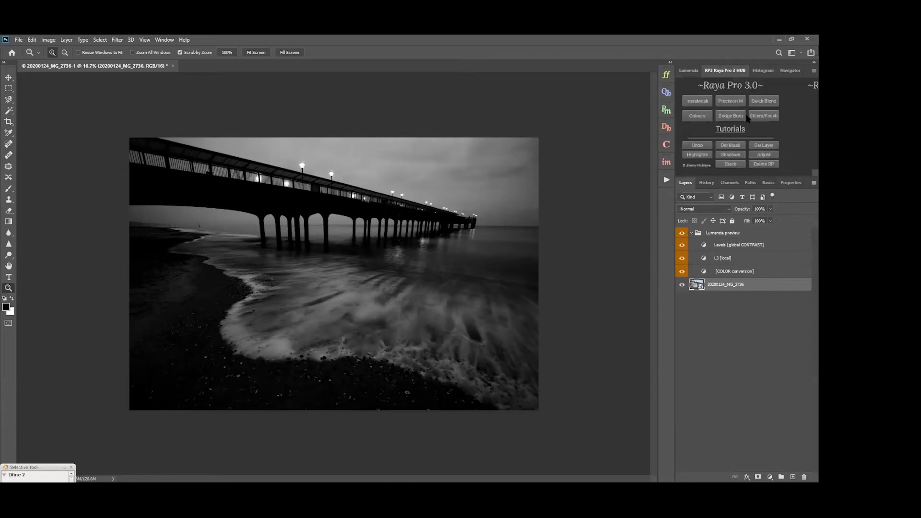
left_click(665, 74)
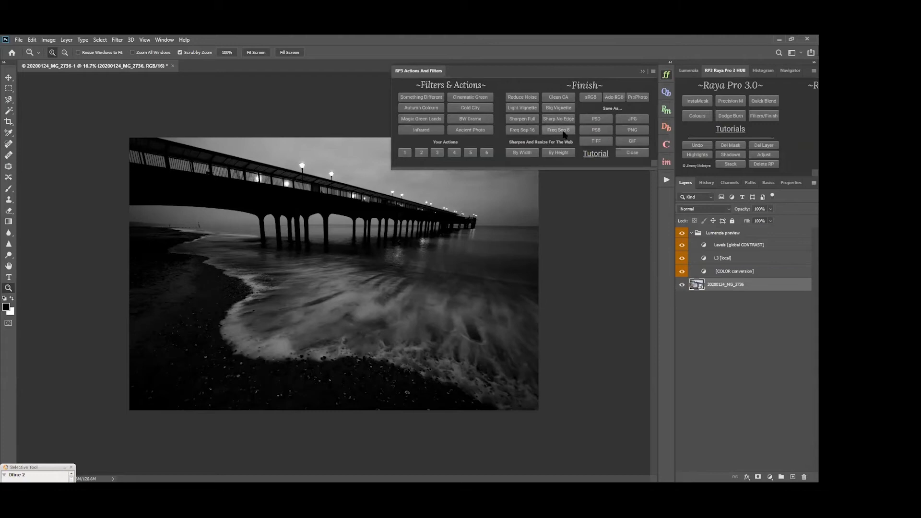
left_click(666, 111)
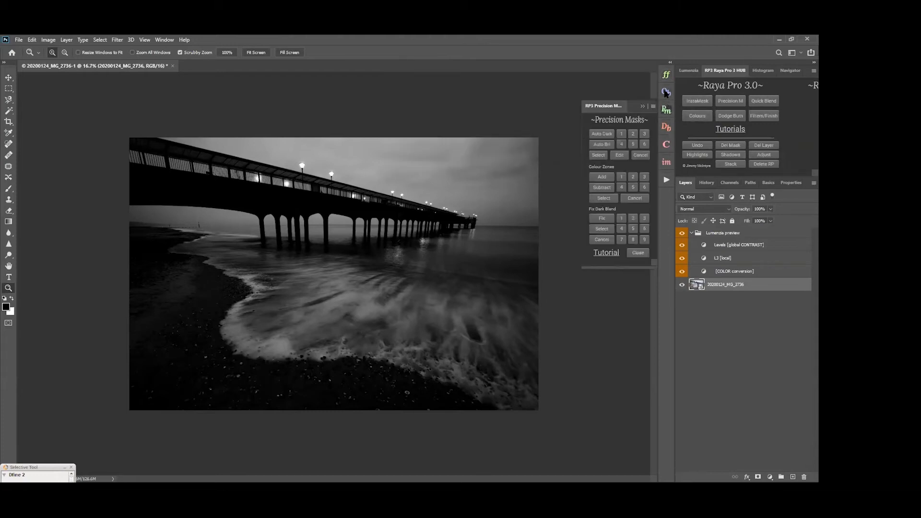
left_click(666, 92)
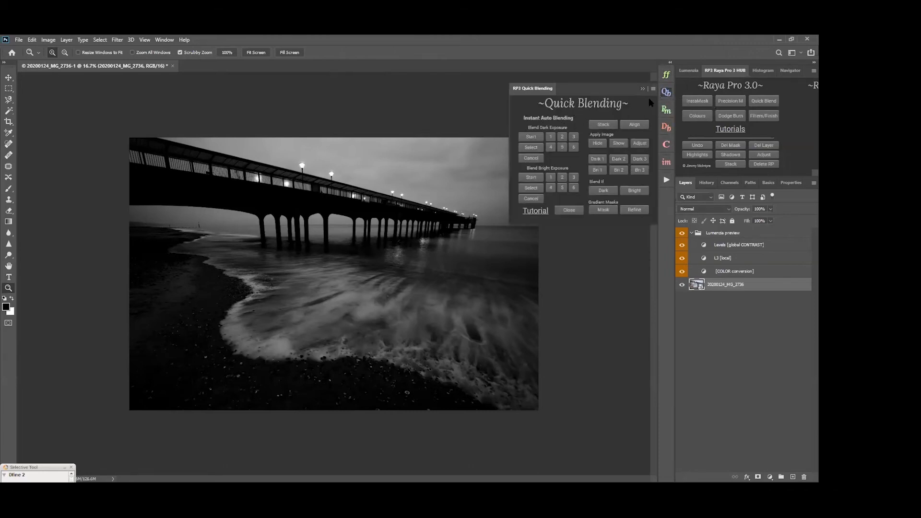
left_click(666, 127)
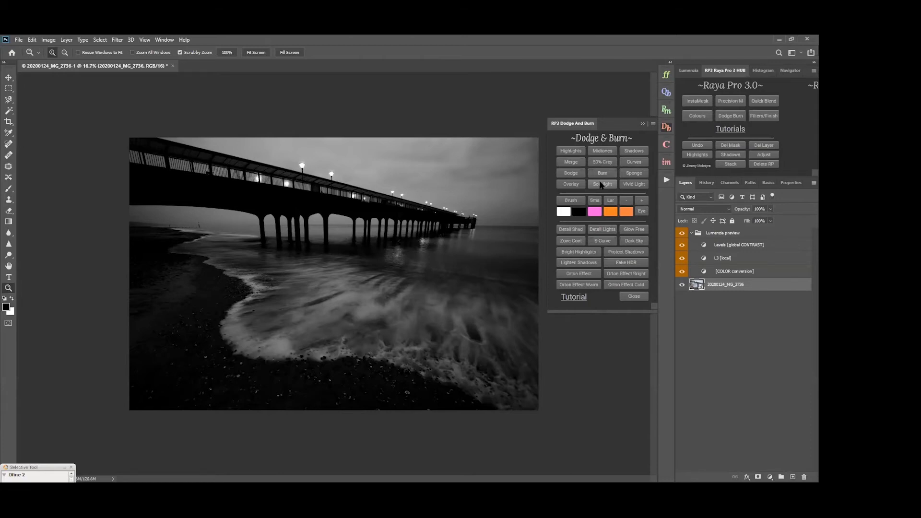
left_click(682, 73)
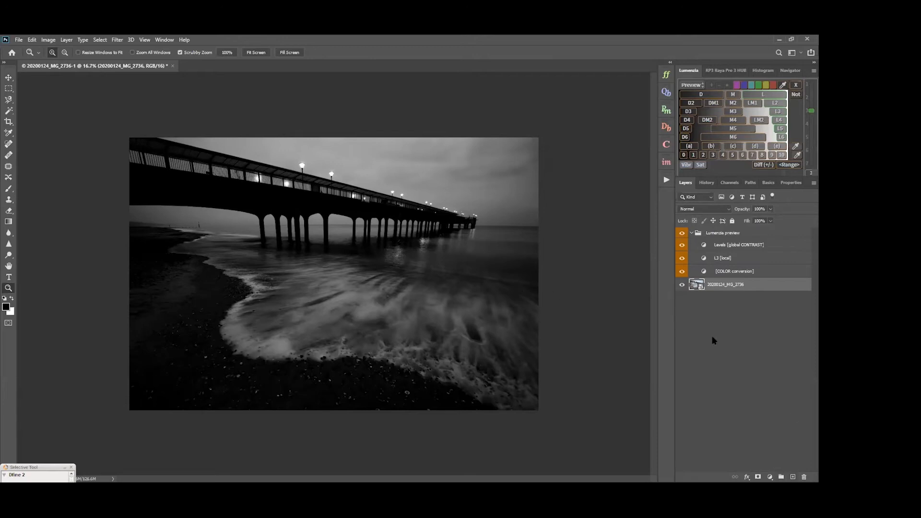
left_click(795, 85)
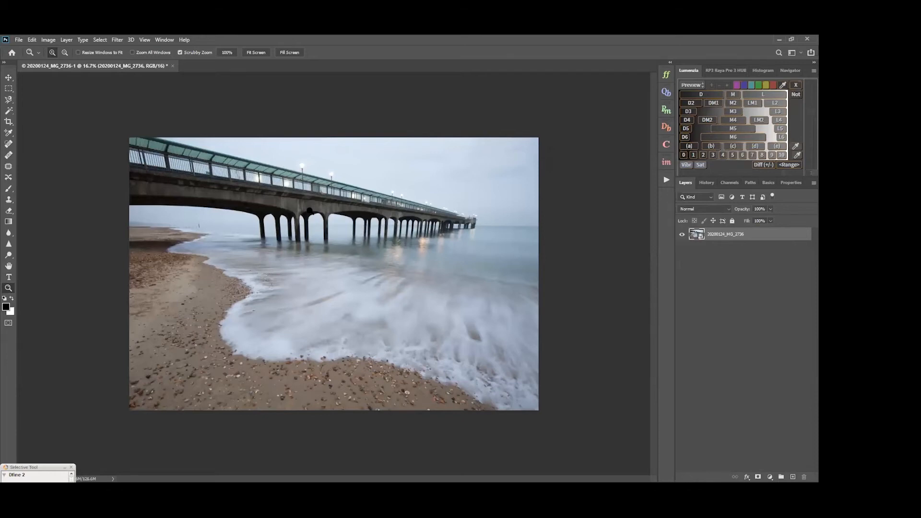
- Extend the pier photo's canvas by a relative 2 cm in both width and height, keeping the image centred
left_click(47, 41)
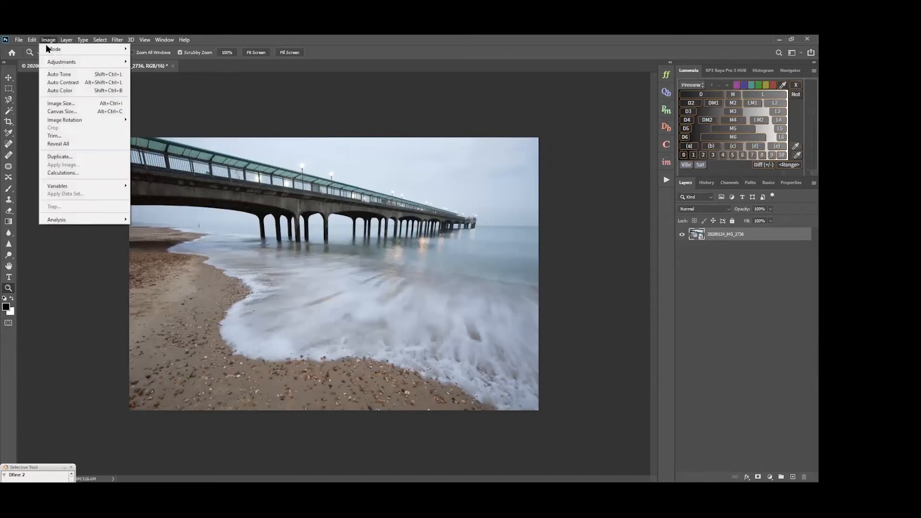
left_click(69, 113)
left_click(433, 196)
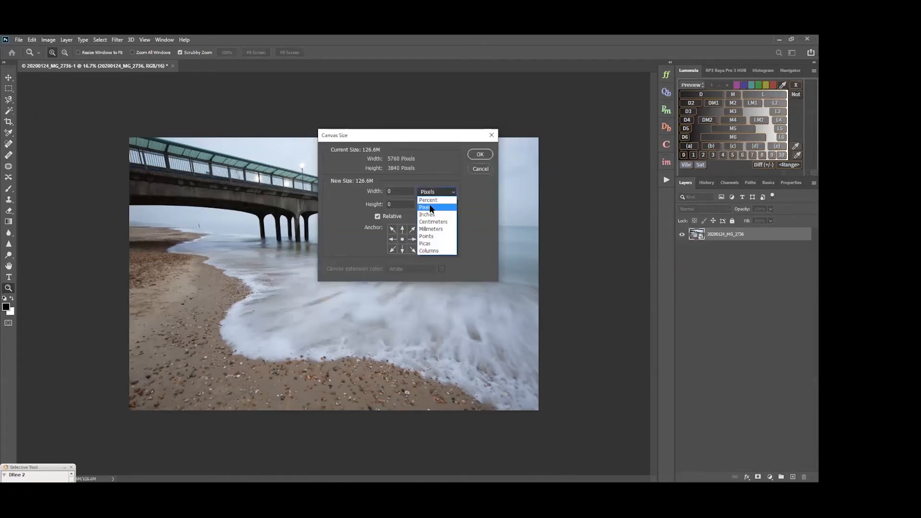
left_click(436, 223)
double_click(398, 192)
type("2")
key("Tab")
type("2")
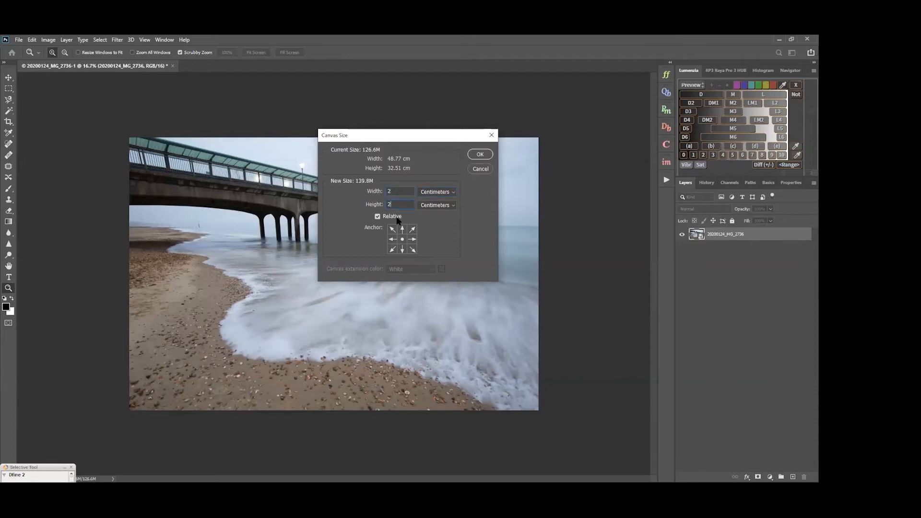
left_click(478, 155)
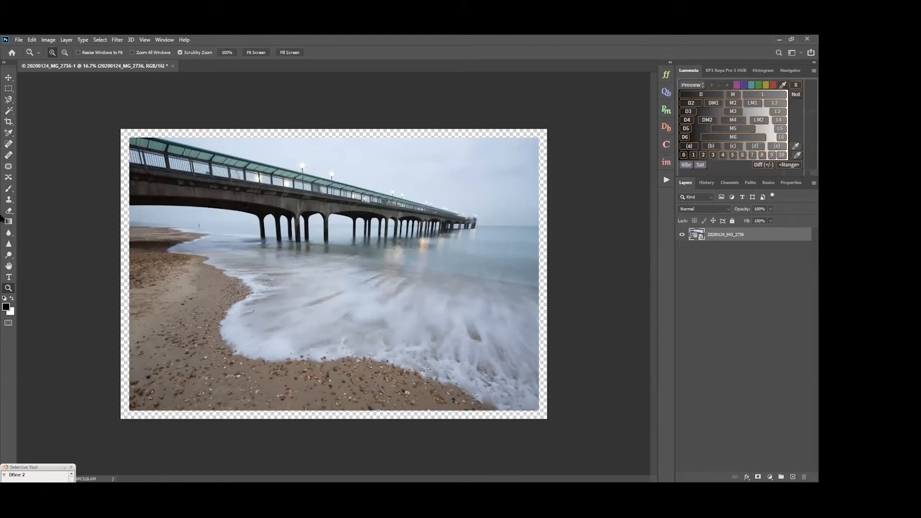
- Add a new layer beneath the pier photo and fill it with white using the Paint Bucket tool to make a border
left_click(792, 476)
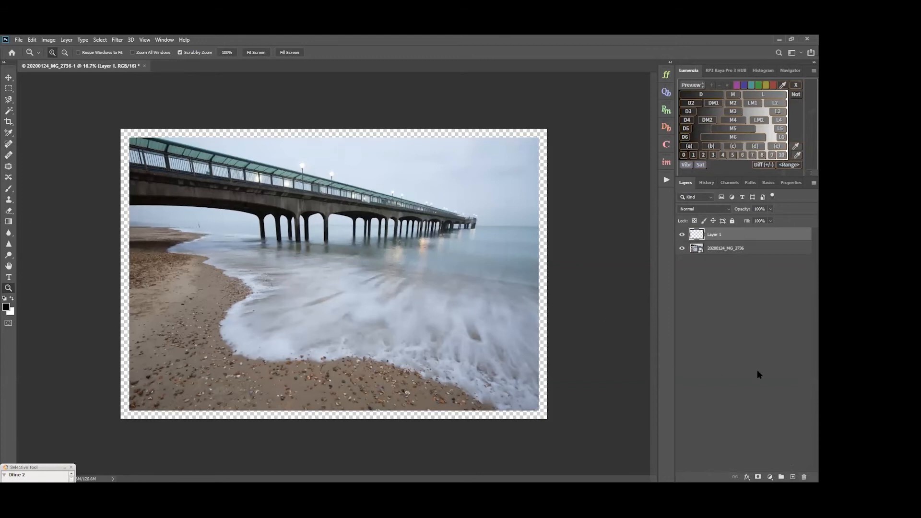
left_click_drag(724, 236, 724, 260)
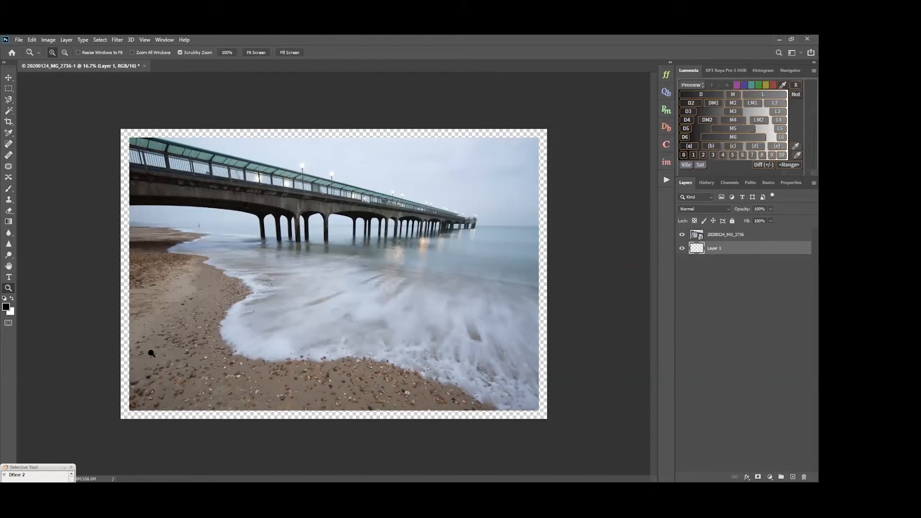
left_click(12, 297)
left_click(9, 188)
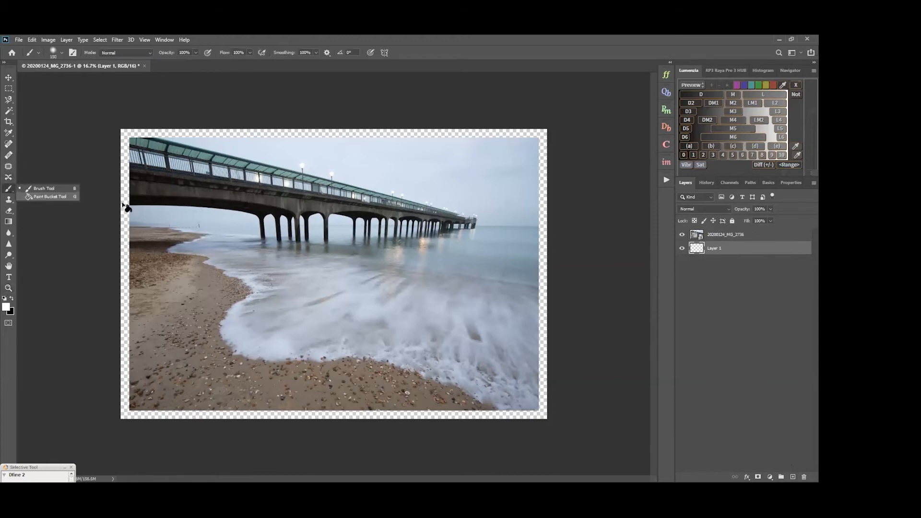
left_click(40, 197)
left_click(129, 272)
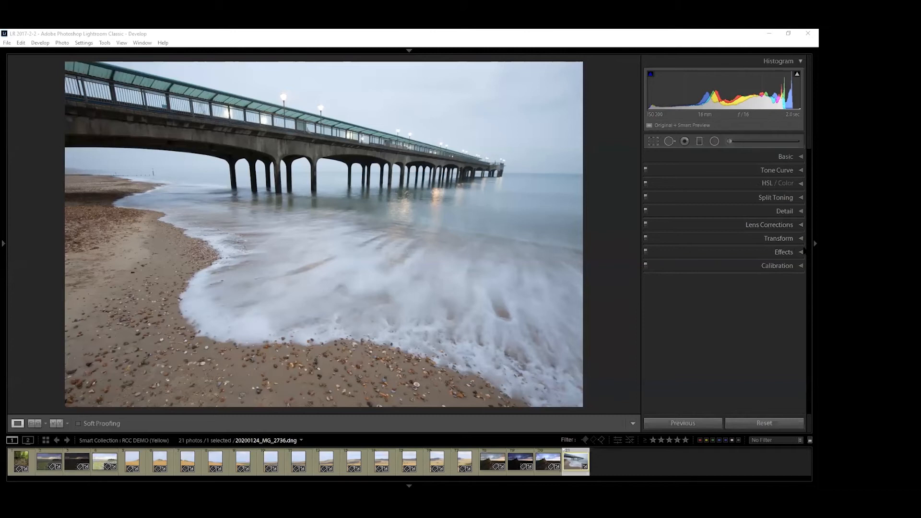
- Review the pier photo's Effects and Detail settings in Lightroom, and inspect the pillars at 1:1 before returning to the full view
left_click(801, 252)
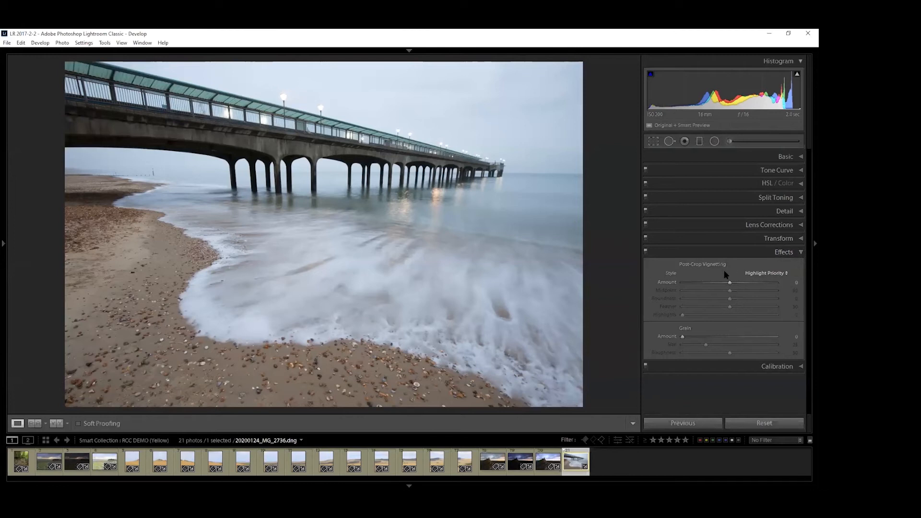
left_click(800, 211)
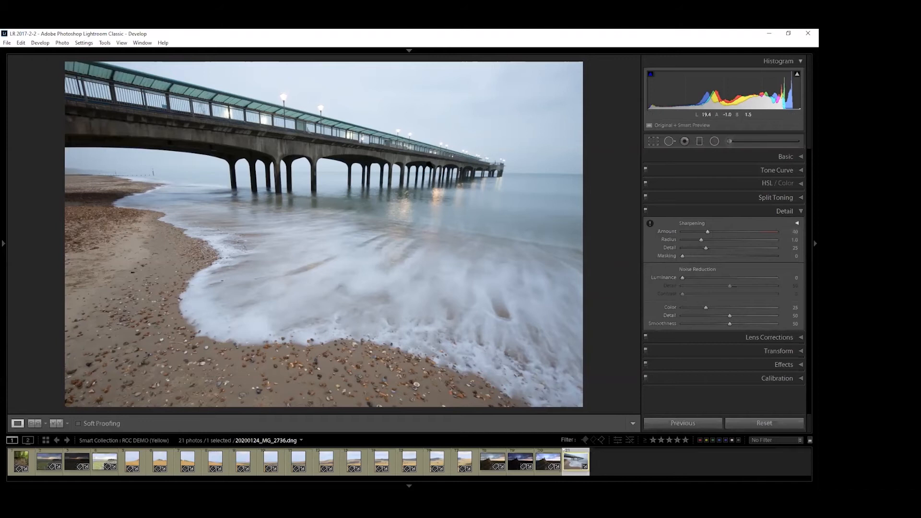
left_click(369, 175)
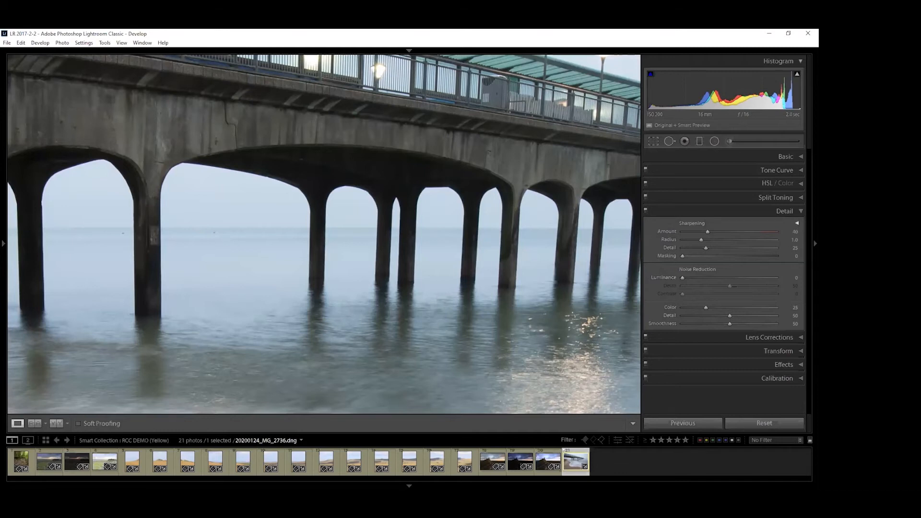
key("z")
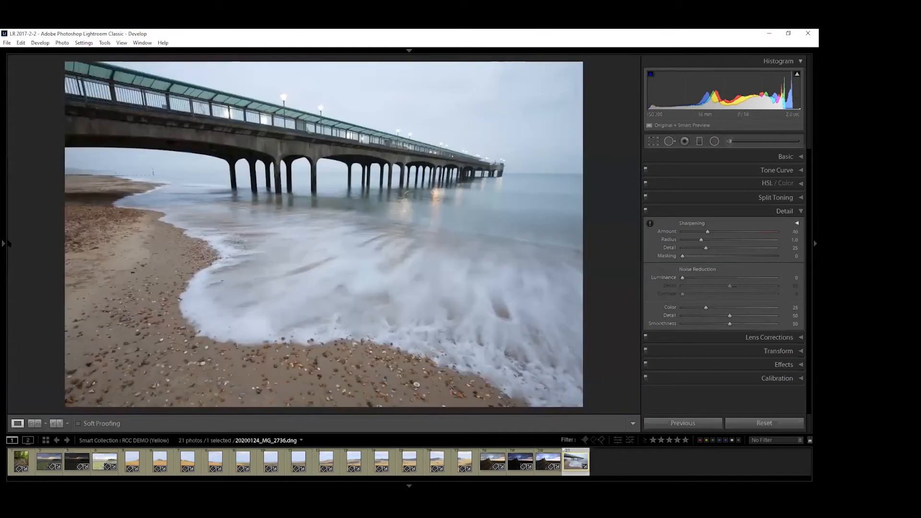
- Compare the pier photo at 2:1, 1:16, 1:8 and 1:1 zoom, return to Fit, and check the Sharpening preview warning
left_click(4, 243)
left_click(107, 60)
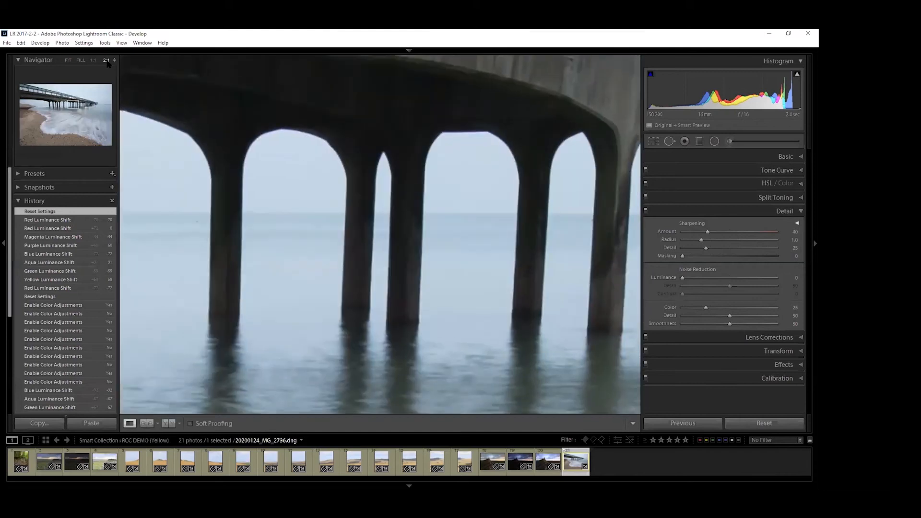
left_click(109, 61)
left_click(92, 69)
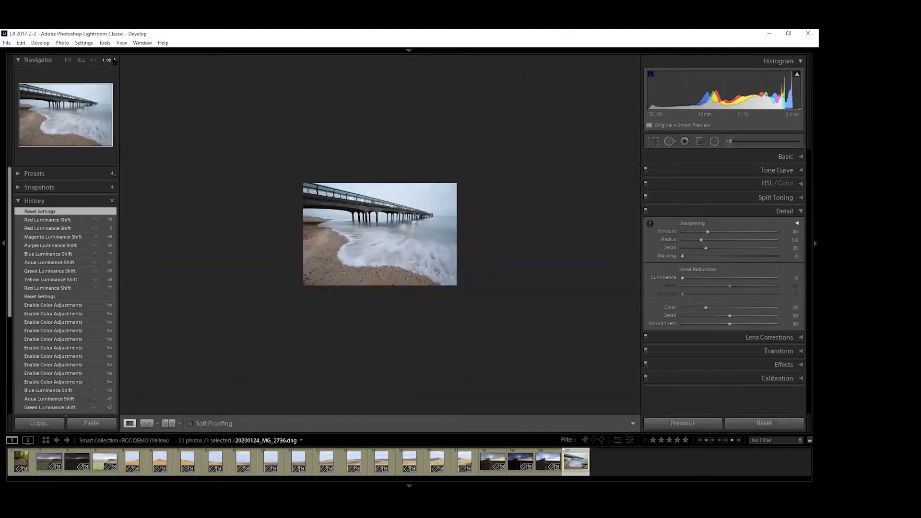
left_click(108, 61)
left_click(91, 79)
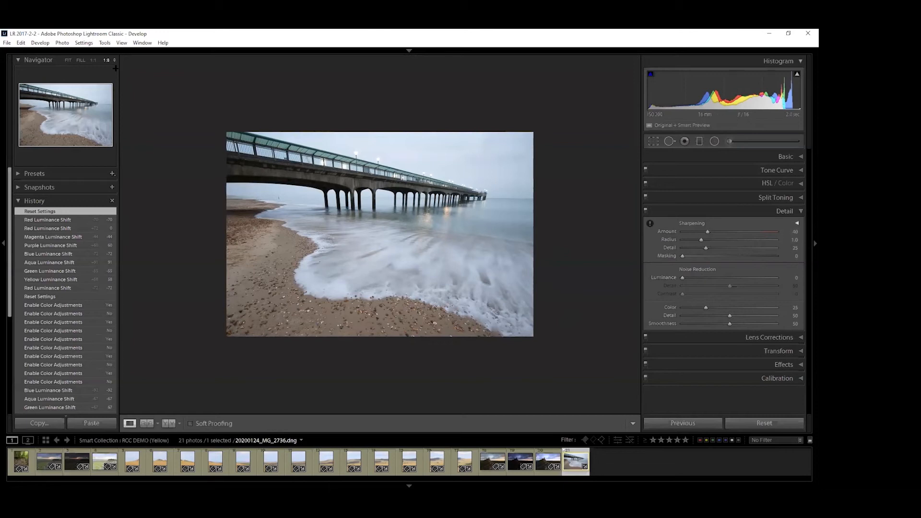
left_click(93, 61)
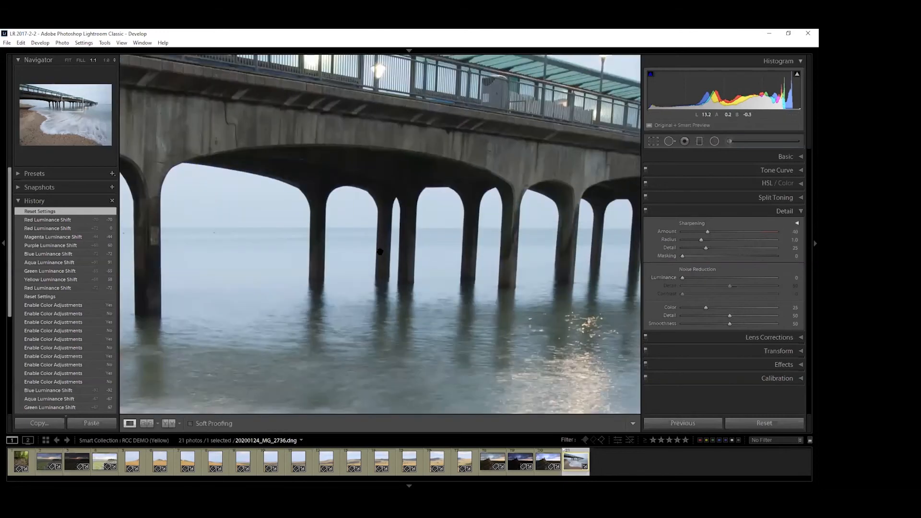
left_click(69, 60)
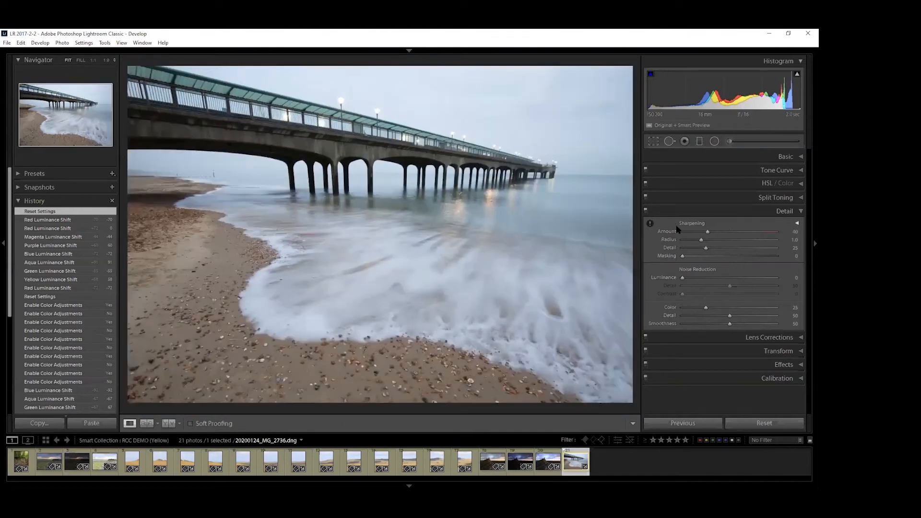
mouse_move(651, 226)
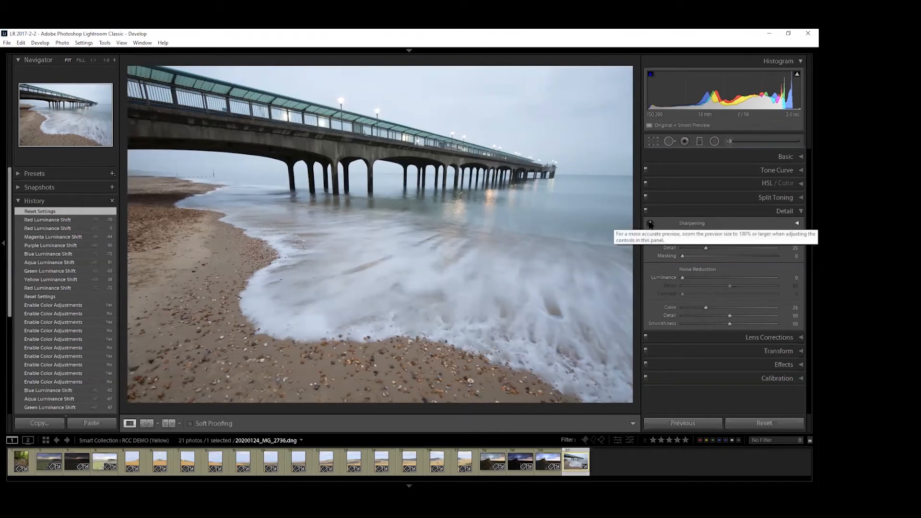
- Inspect the pier photo at 1:1 while testing high sharpening amounts, set the Sharpening Amount to 46, and check the sky
left_click(93, 61)
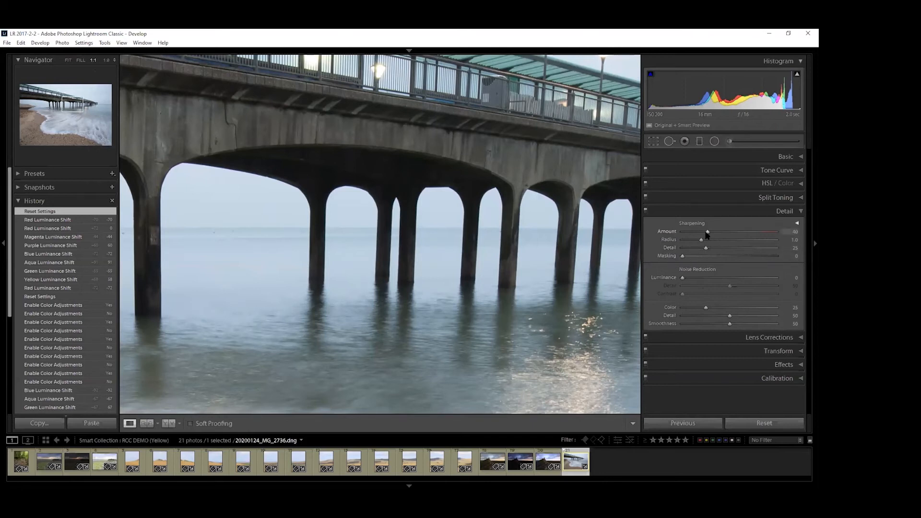
left_click_drag(706, 233, 750, 235)
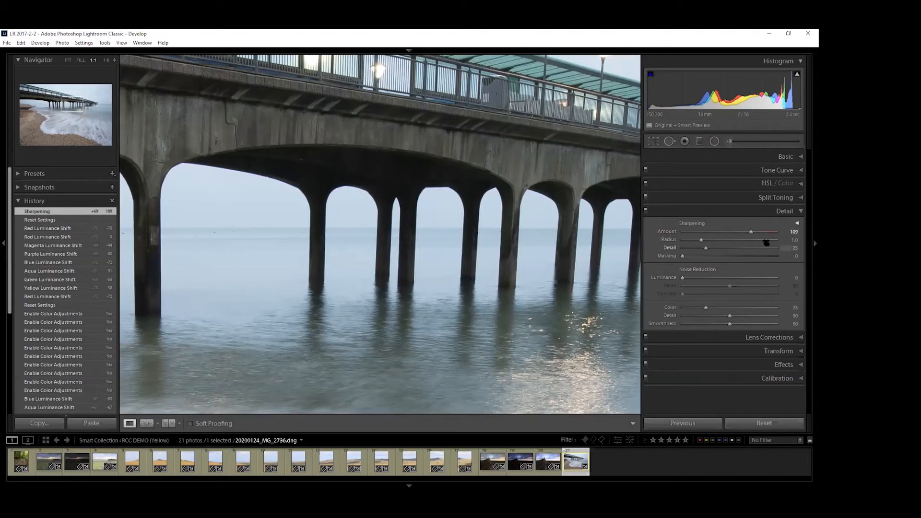
left_click_drag(741, 234, 790, 228)
left_click_drag(791, 231, 711, 234)
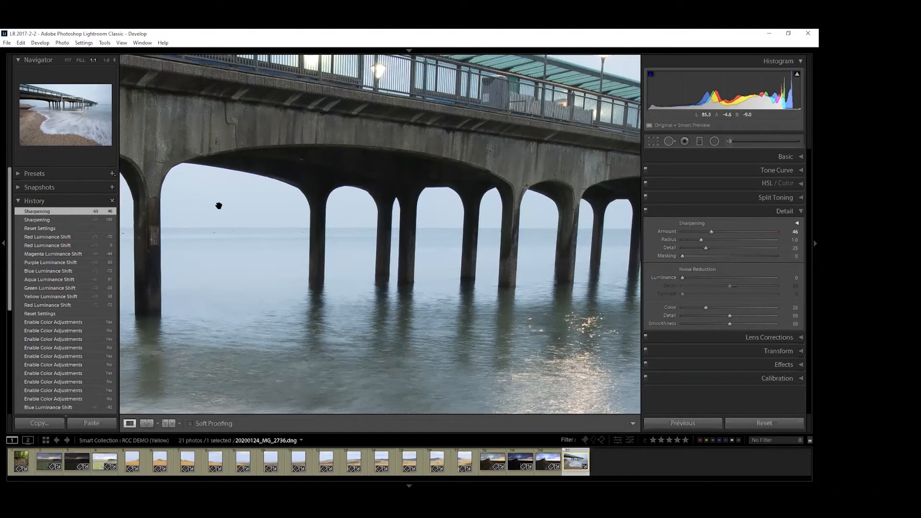
left_click_drag(531, 135, 141, 347)
left_click_drag(416, 261, 383, 209)
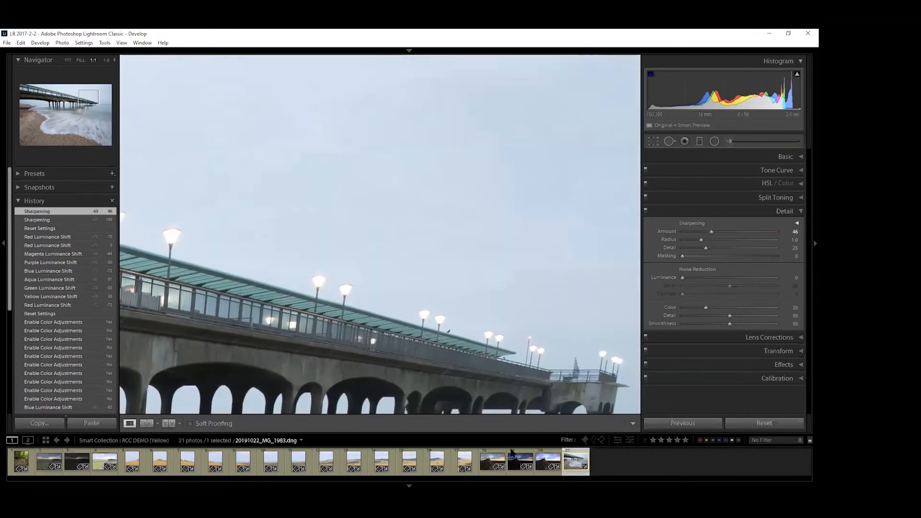
- Open the dark hilltop castle photo 20191022_MG_1983.dng, inspect its sky at 1:1, and return to the full view
left_click(44, 460)
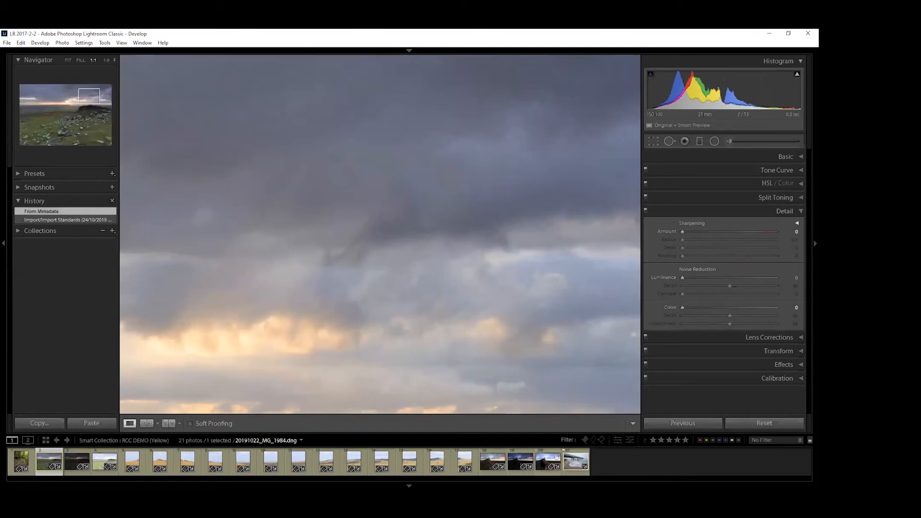
left_click(521, 461)
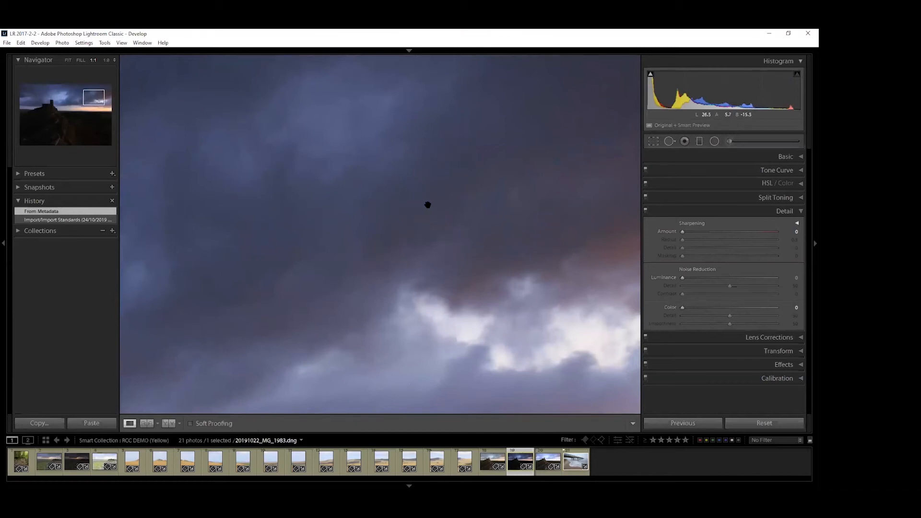
left_click_drag(455, 144, 265, 282)
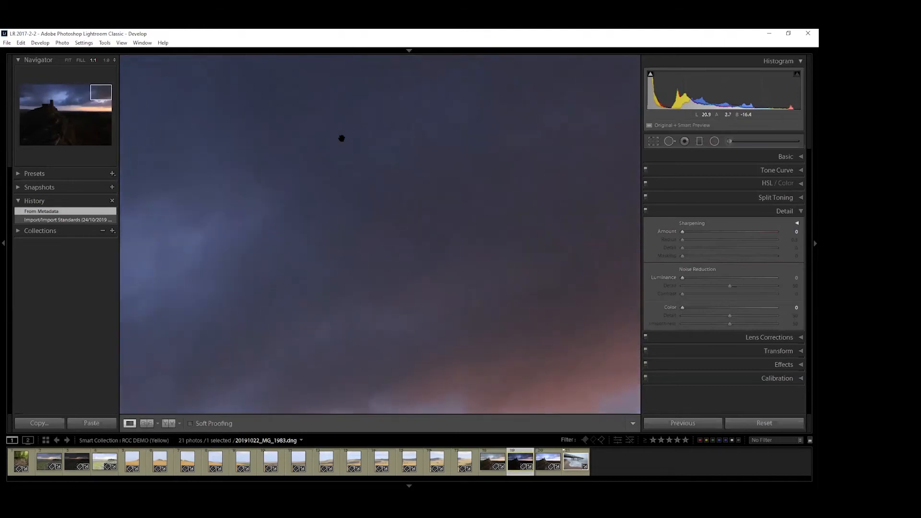
left_click_drag(520, 280, 386, 286)
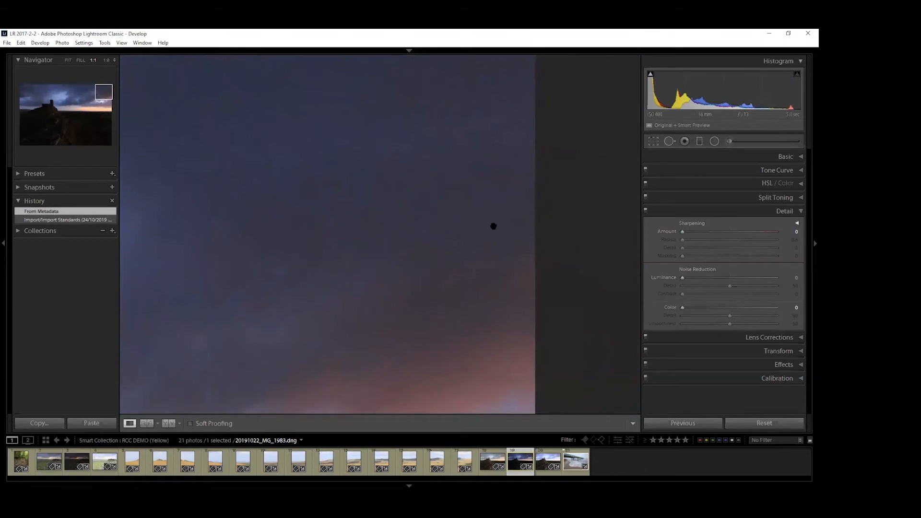
left_click(242, 235)
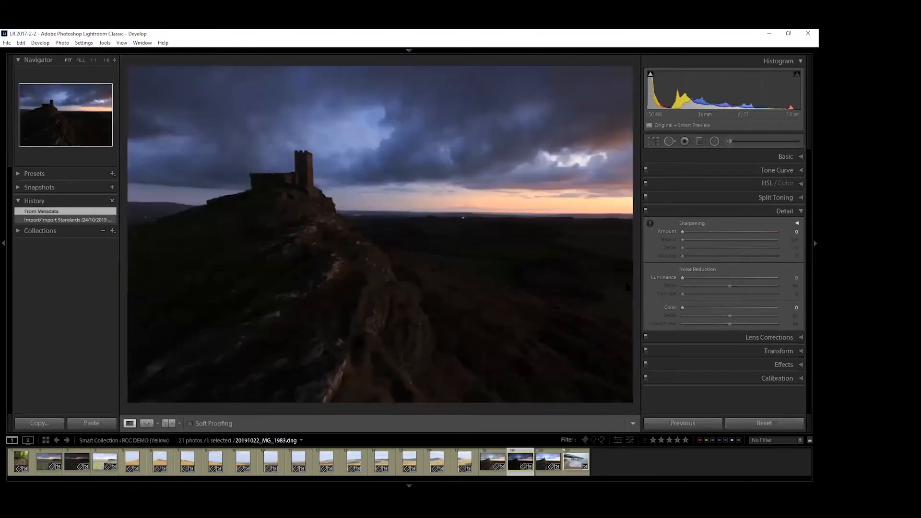
- Set the castle photo's Sharpening Amount to 22, check the sky at 1:1, and raise it to 48 while viewing the tower
left_click_drag(685, 234, 698, 234)
left_click(93, 61)
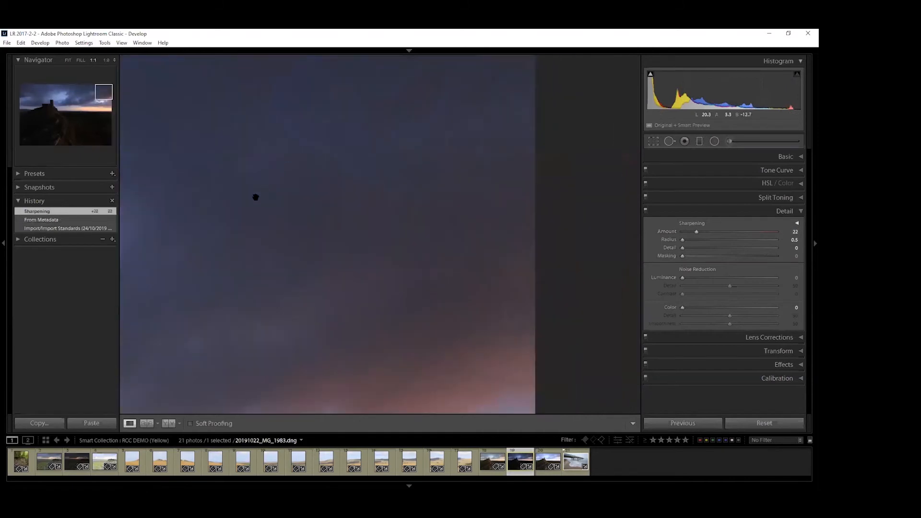
left_click_drag(293, 237, 484, 235)
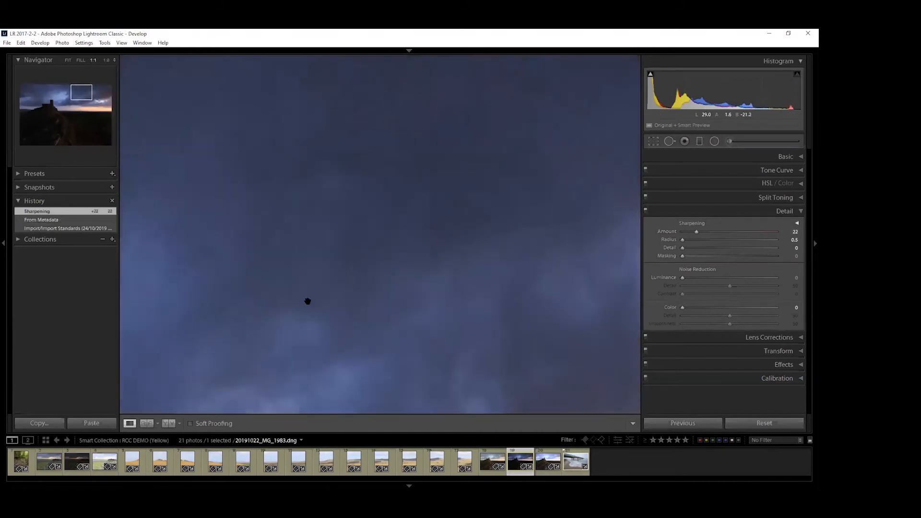
left_click_drag(309, 302, 480, 235)
left_click_drag(76, 95, 47, 104)
left_click_drag(697, 234, 711, 232)
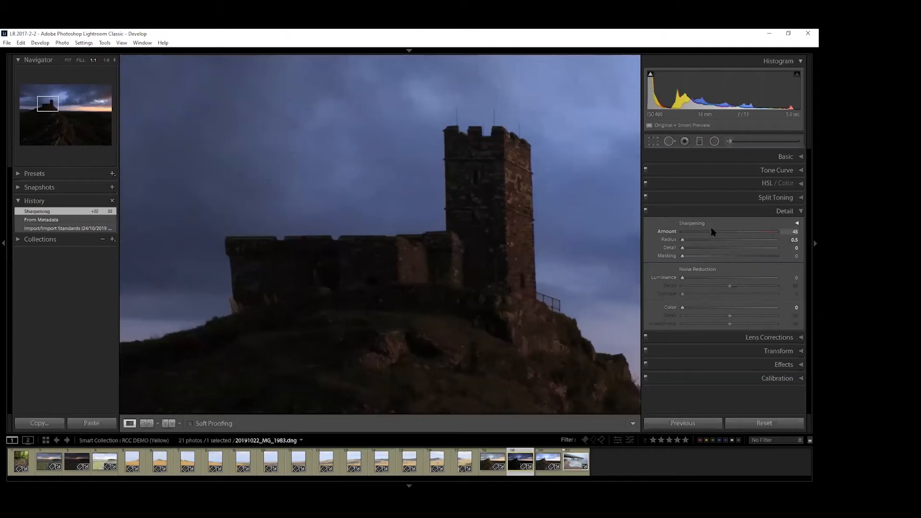
left_click_drag(712, 230, 711, 230)
left_click(345, 236)
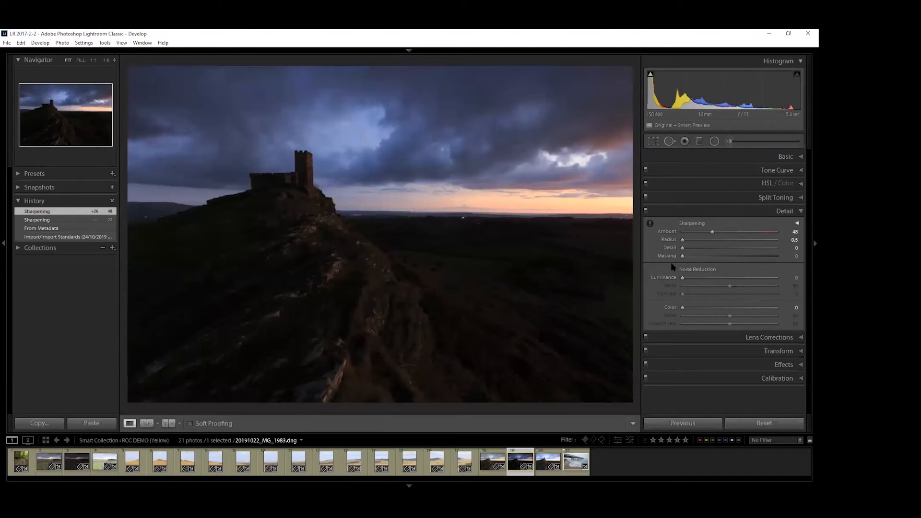
- Set Sharpening Masking to 51 on the castle photo, using the black-and-white mask preview to try lower values of 17 and 7
key("alt")
key("alt")
key("alt")
key("alt")
key("alt")
key("alt")
key("alt")
left_click_drag(683, 257, 700, 257)
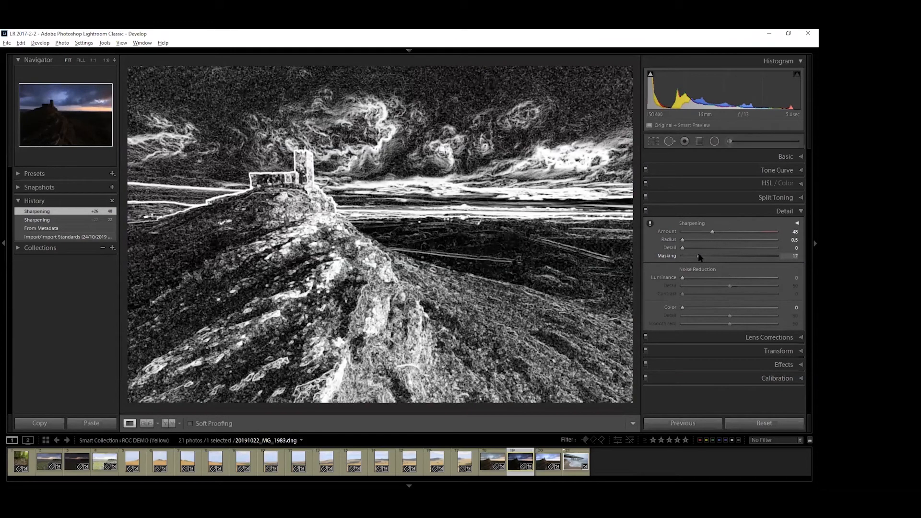
mouse_move(699, 257)
left_mouse_down()
mouse_move(721, 255)
mouse_move(681, 251)
mouse_move(690, 250)
left_mouse_up()
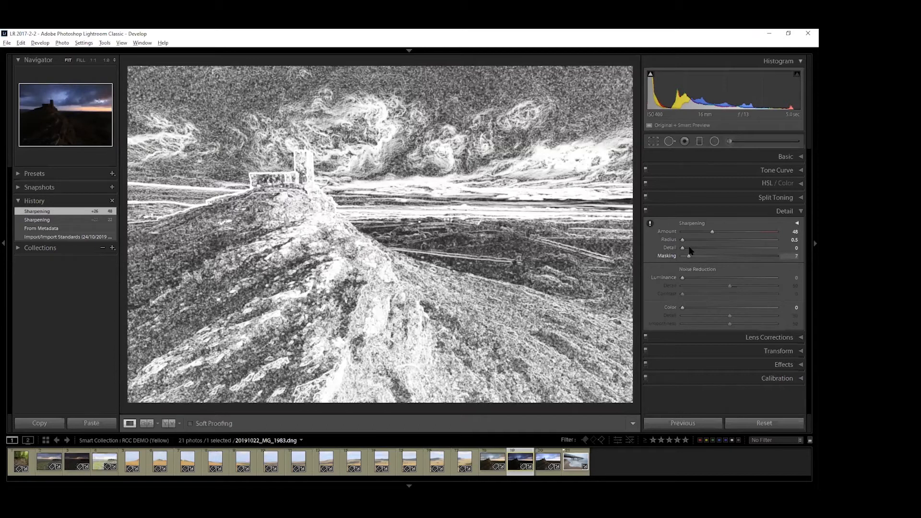
left_click_drag(690, 248, 731, 251)
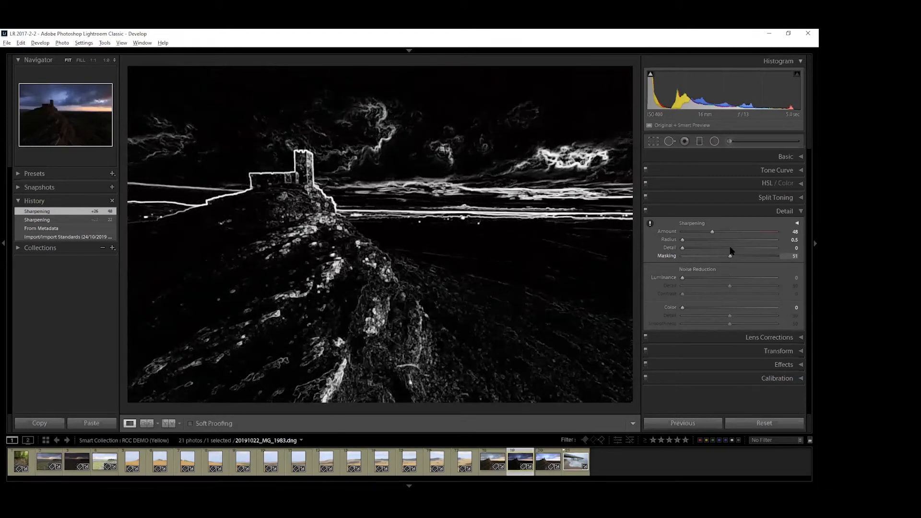
left_click_drag(731, 250, 731, 251)
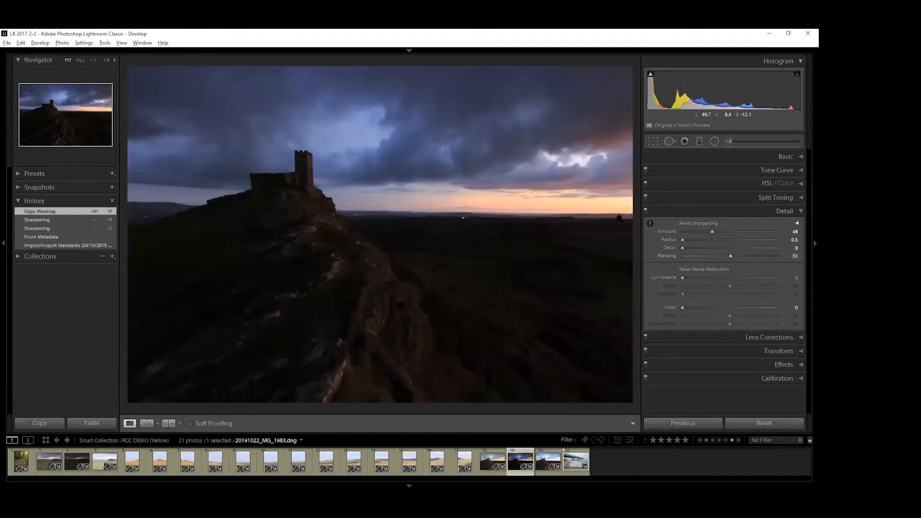
left_click(731, 256, "alt")
- Increase the Sharpening Amount to 85, examine the sky at 1:1, and set Masking to 52
left_click_drag(712, 232, 735, 233)
left_click(576, 118)
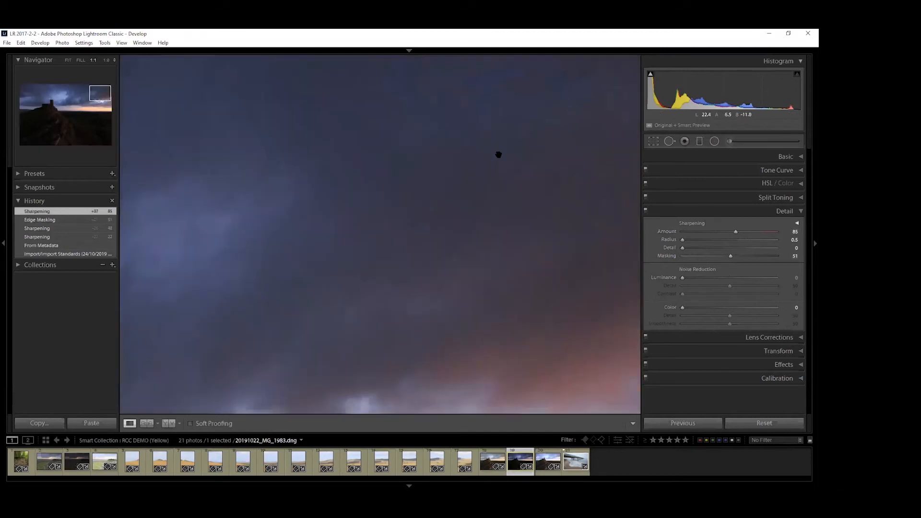
mouse_move(730, 257)
left_mouse_down()
mouse_move(661, 257)
mouse_move(732, 259)
left_mouse_up()
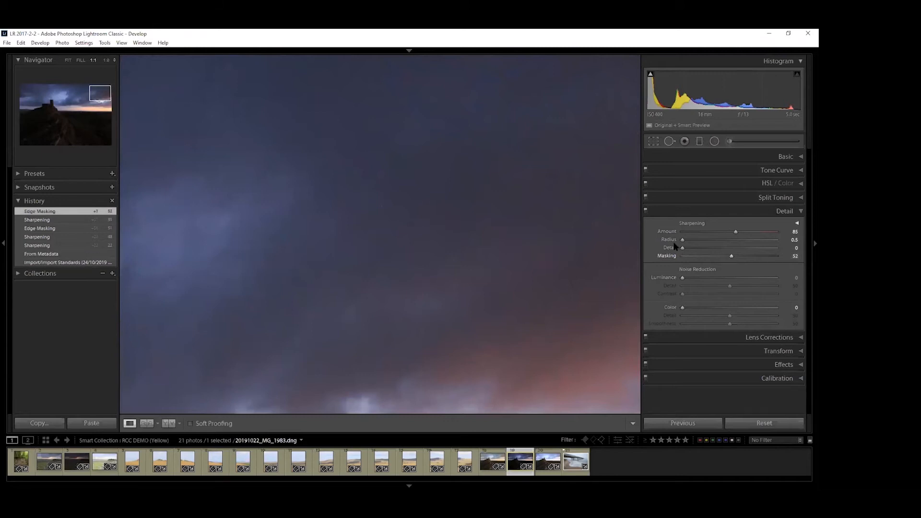
left_click(397, 211)
- Reset Sharpening Masking to 0 and set it to 47 using the black-and-white mask preview
key("alt")
double_click(731, 257)
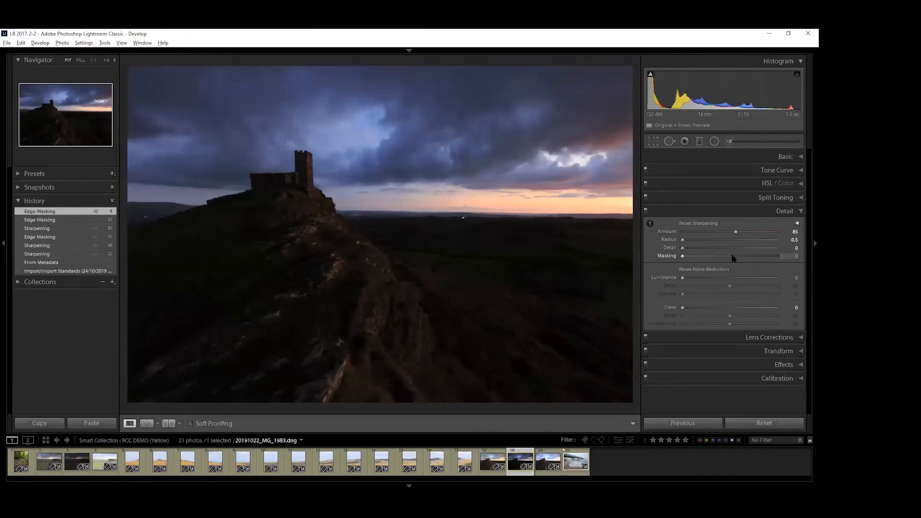
key("alt")
left_click_drag(729, 256, 729, 257)
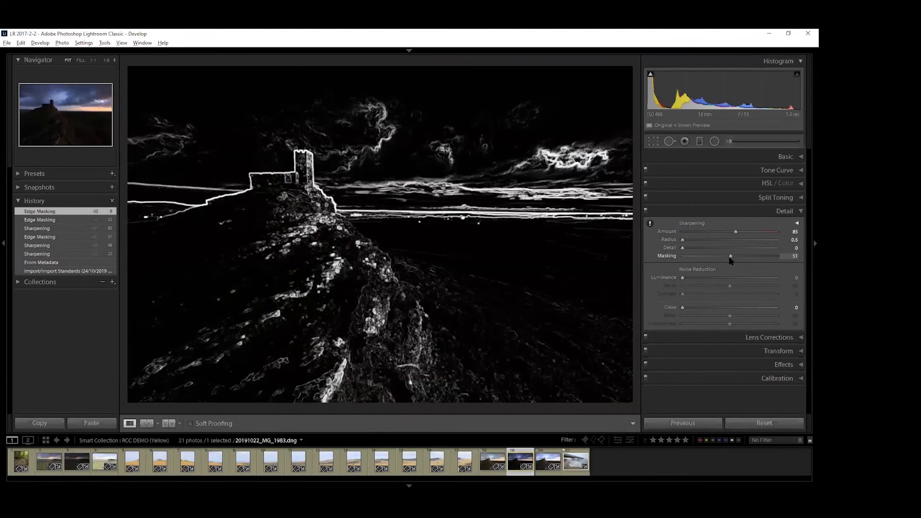
left_click_drag(729, 257, 727, 257)
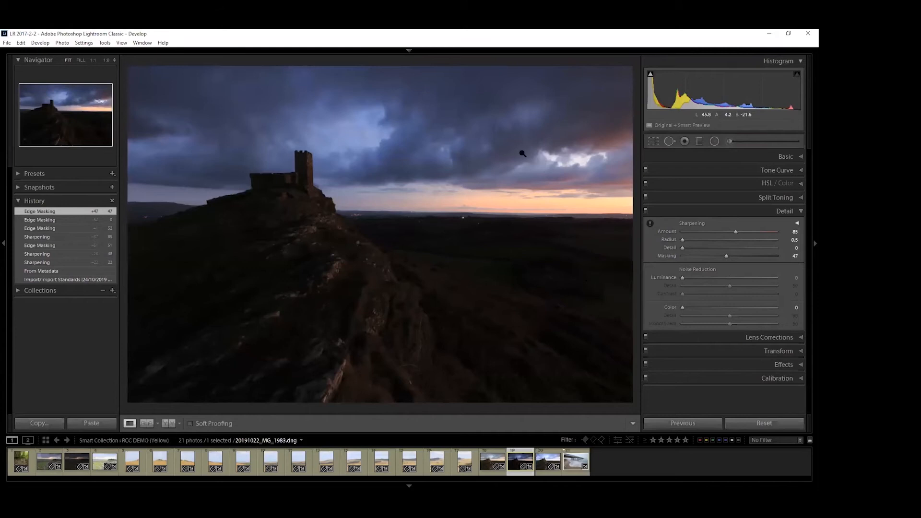
- Apply noise reduction to the castle photo with Color at 24 and Luminance at 38, judging the sky at 1:1
left_click(575, 104)
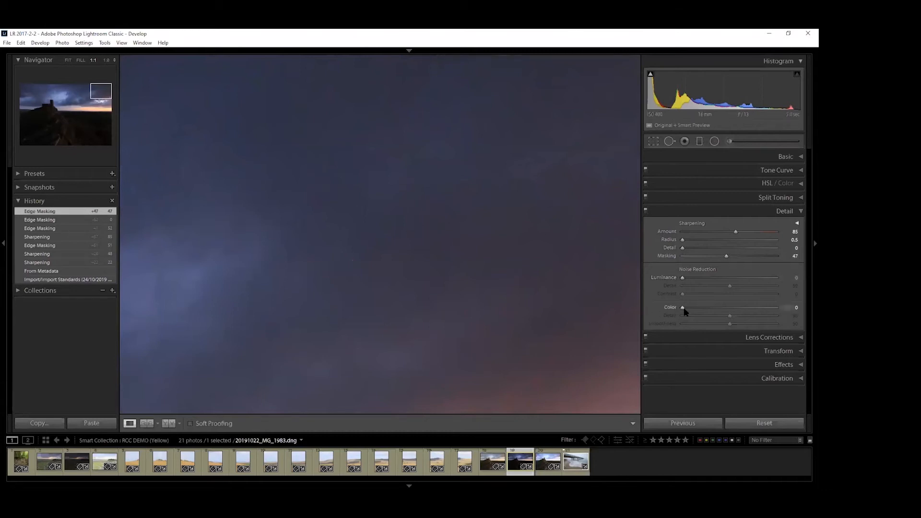
mouse_move(690, 306)
left_mouse_down()
mouse_move(713, 311)
mouse_move(678, 308)
mouse_move(686, 308)
left_mouse_up()
left_click_drag(707, 308, 705, 308)
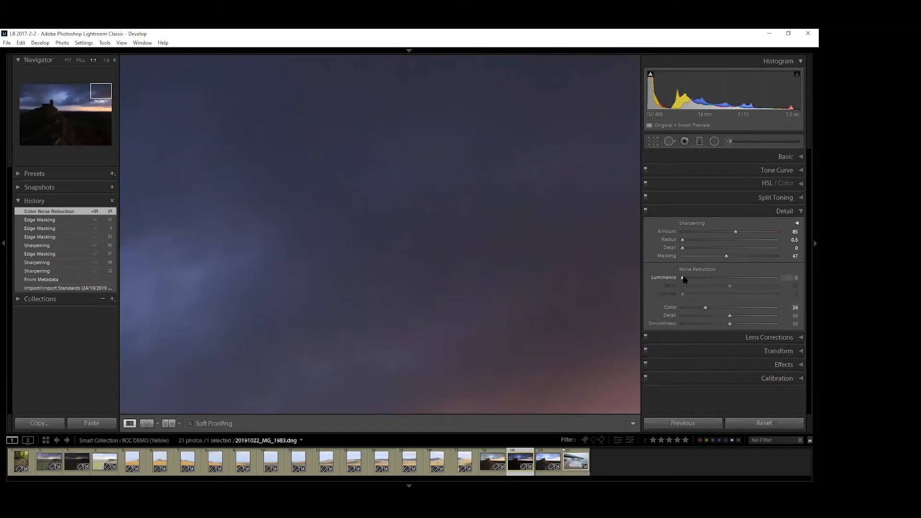
left_click_drag(682, 278, 719, 282)
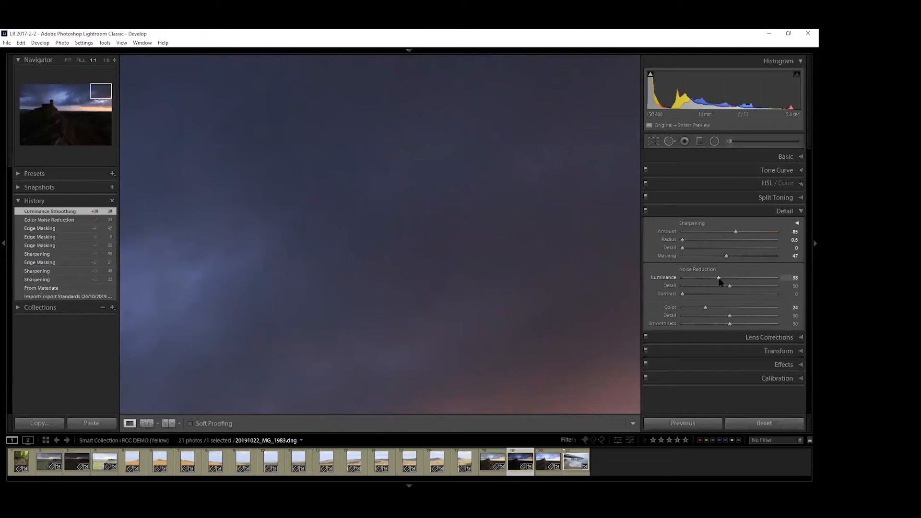
left_click(454, 217)
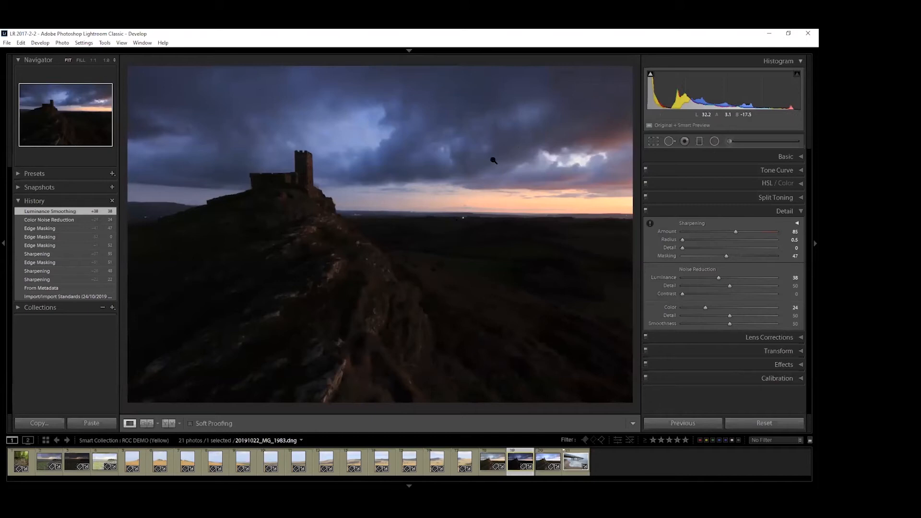
- Compare the sky at 1:1 with the Detail adjustments switched off and on several times, leaving them enabled
left_click(438, 119)
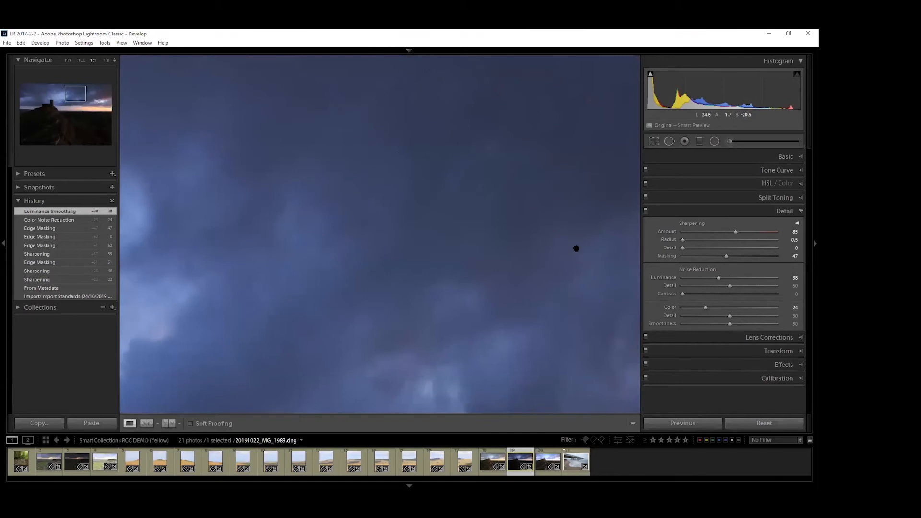
left_click(646, 212)
left_click(646, 211)
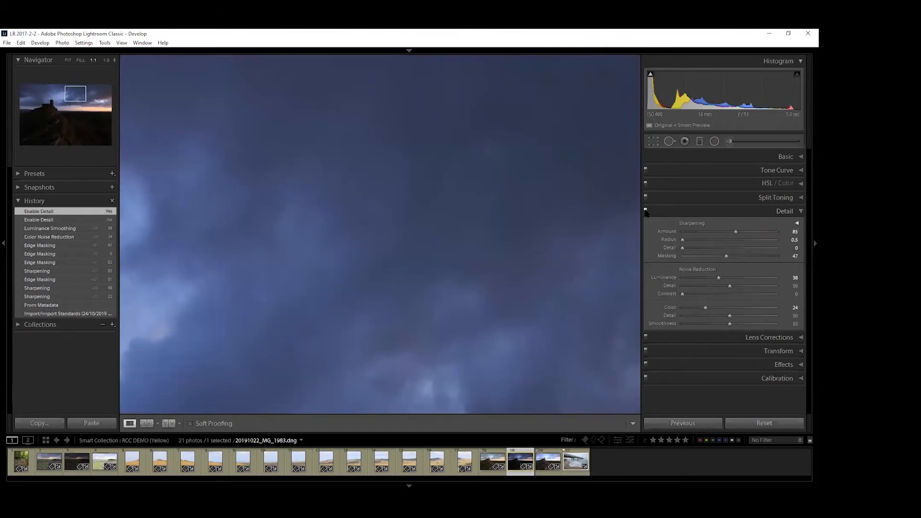
left_click(646, 212)
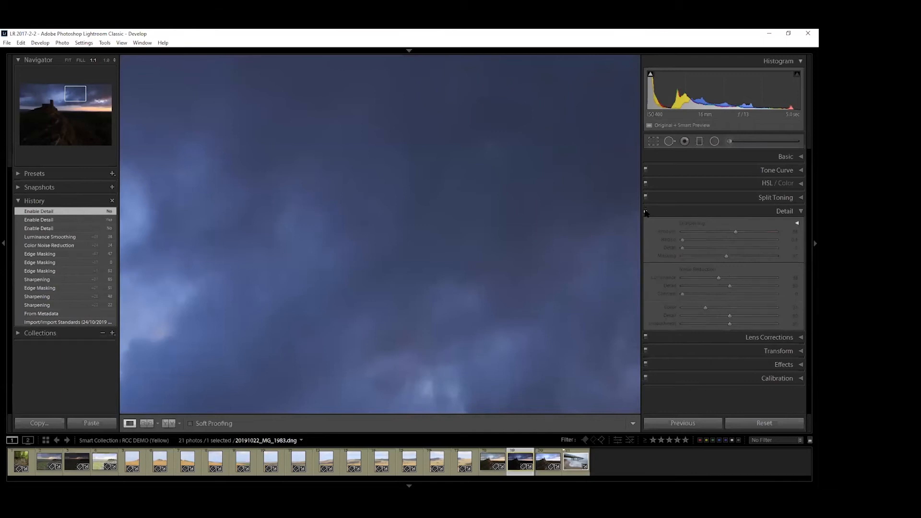
left_click(645, 211)
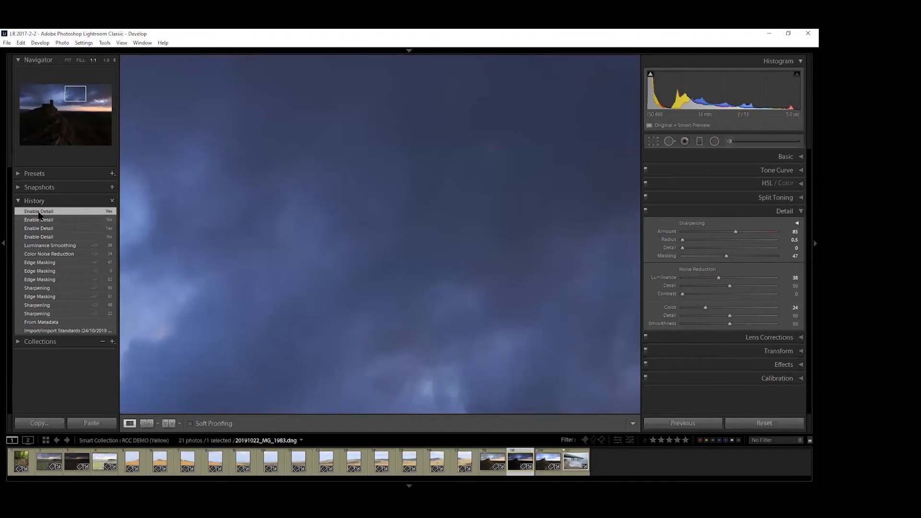
left_click(645, 211)
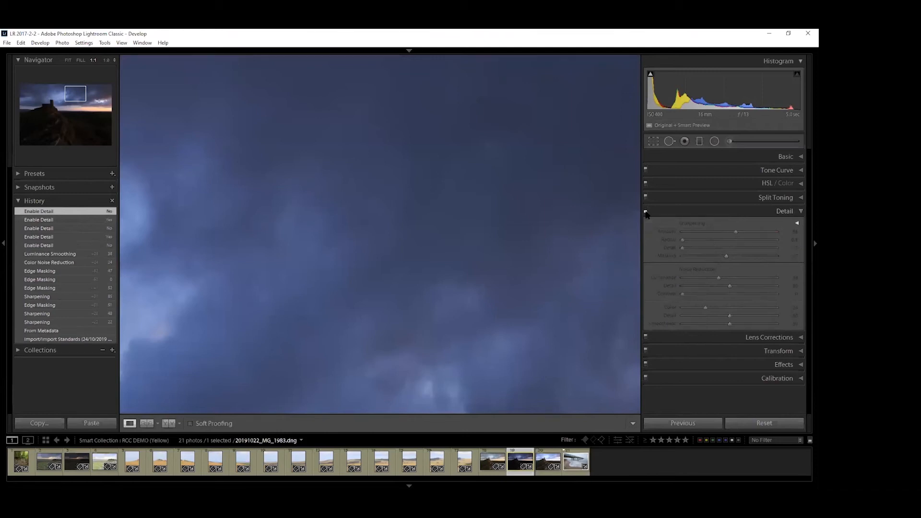
left_click(645, 212)
left_click(645, 212)
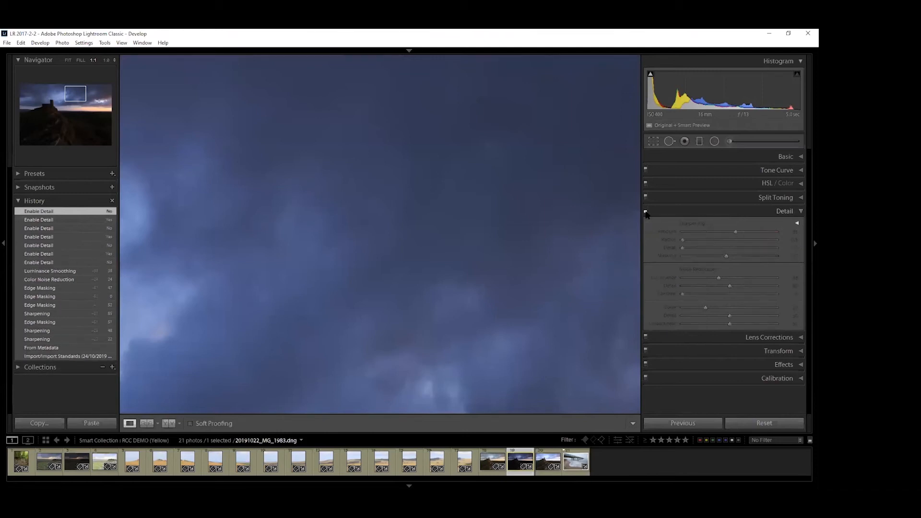
left_click(646, 212)
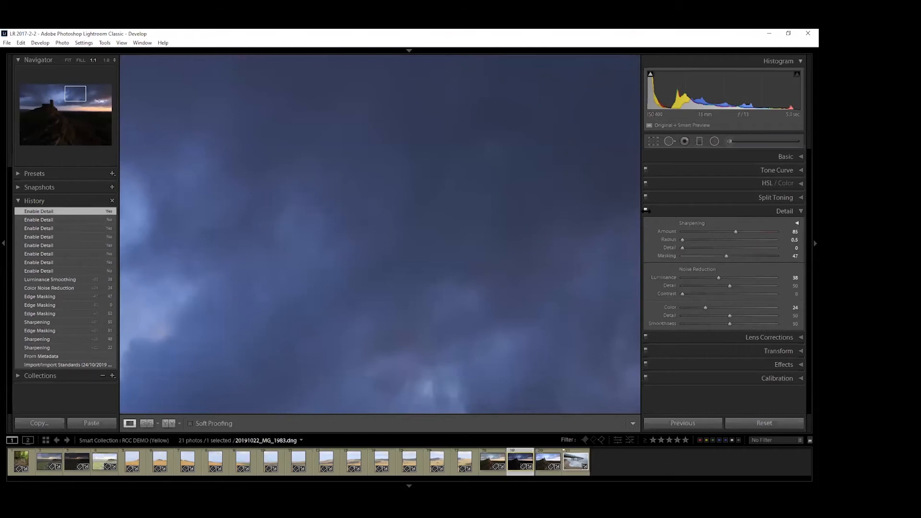
- Compare the sky before and after the edits in the side-by-side and top-and-bottom comparison views
left_click(171, 424)
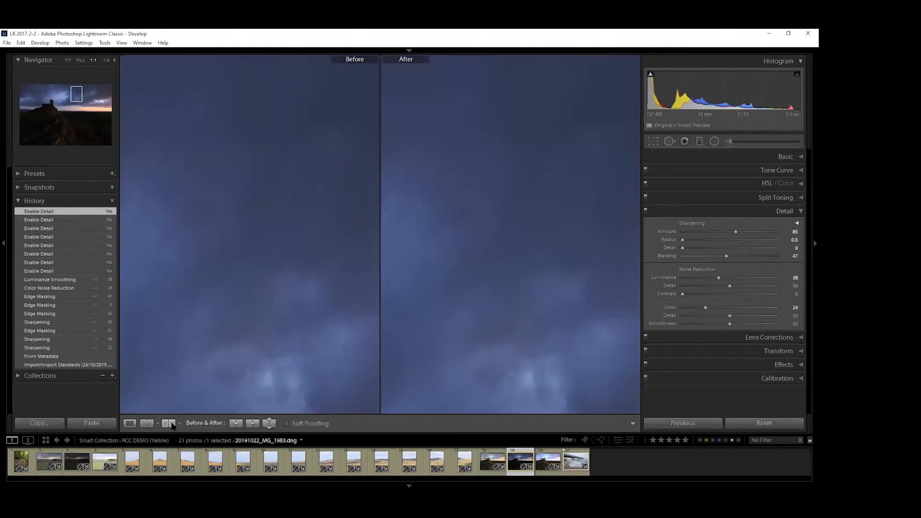
left_click(171, 424)
left_click(172, 424)
left_click(172, 424)
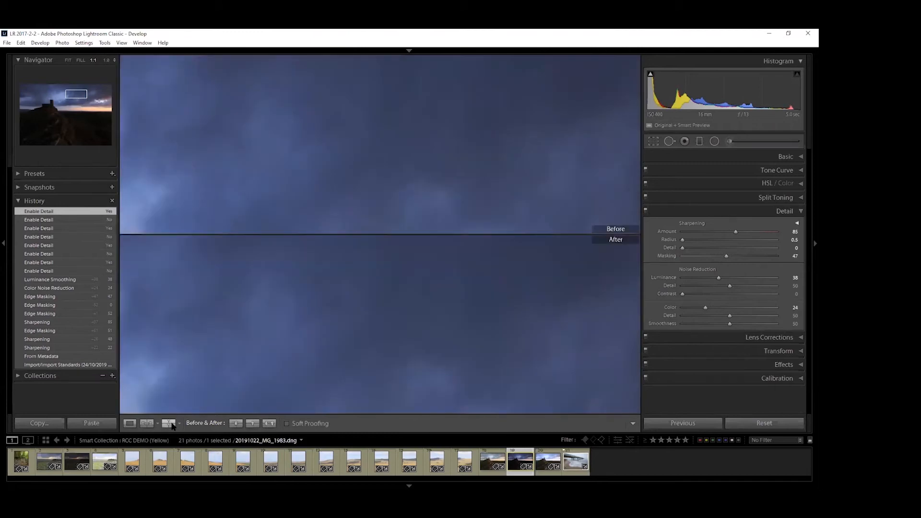
- Compare the sky before and after side by side, returning to the single view with the whole castle photo fitted
left_click(172, 424)
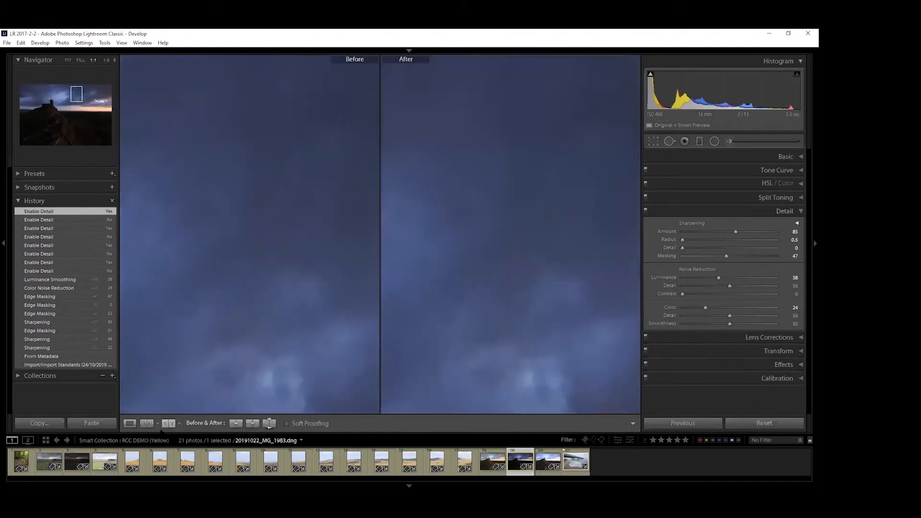
left_click(131, 424)
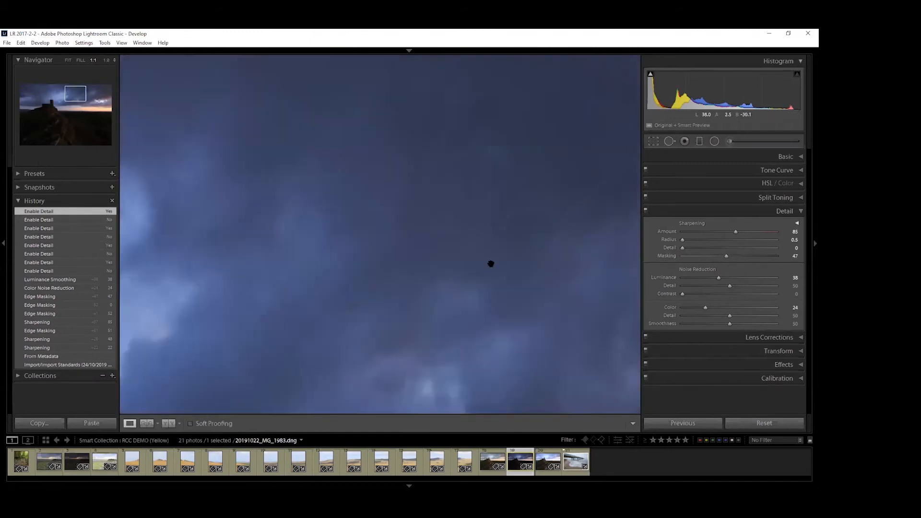
left_click(387, 227)
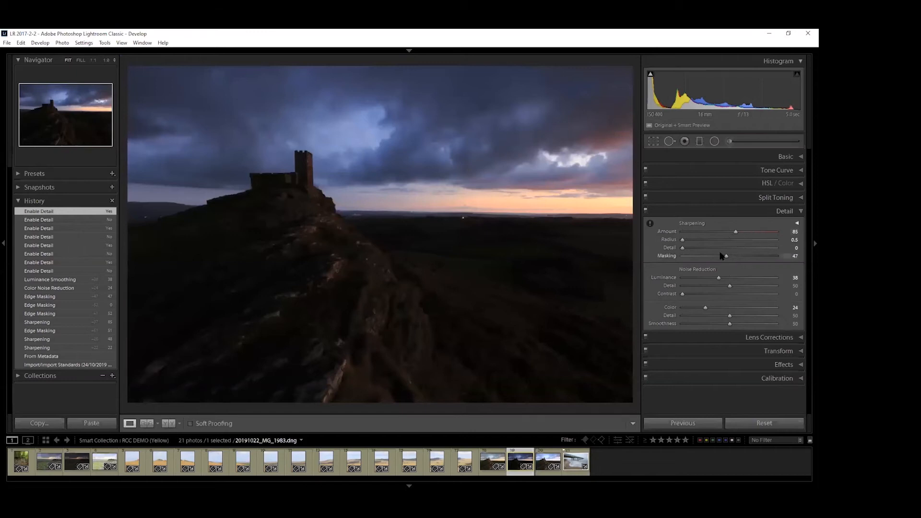
- Set the Sharpening Masking to 43 using the mask preview, and compare the whole photo with the Detail adjustments off and on
key("alt")
left_click(727, 256, "alt")
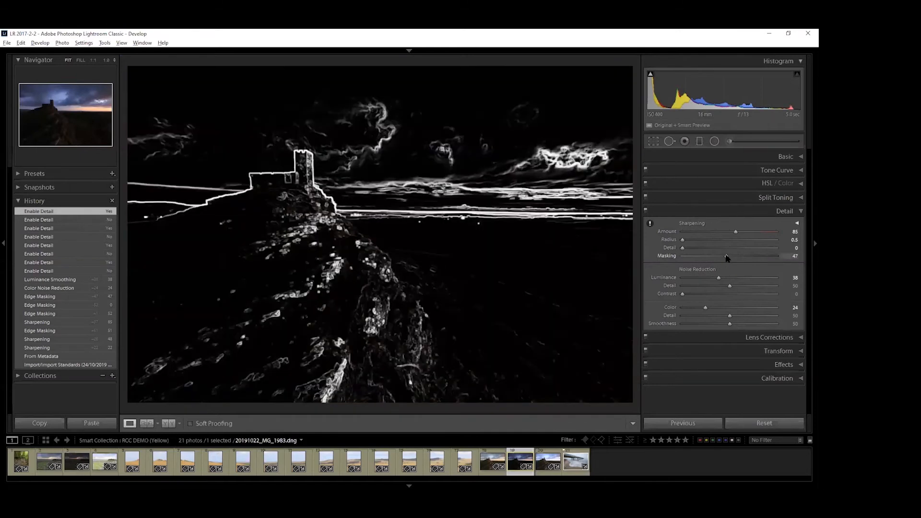
mouse_move(726, 257)
left_mouse_down()
mouse_move(690, 259)
mouse_move(722, 257)
left_mouse_up()
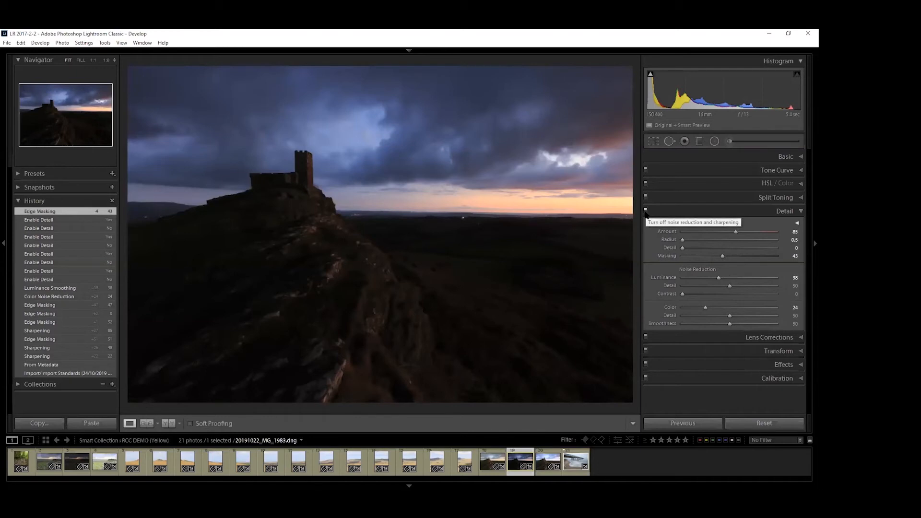
left_click(645, 212)
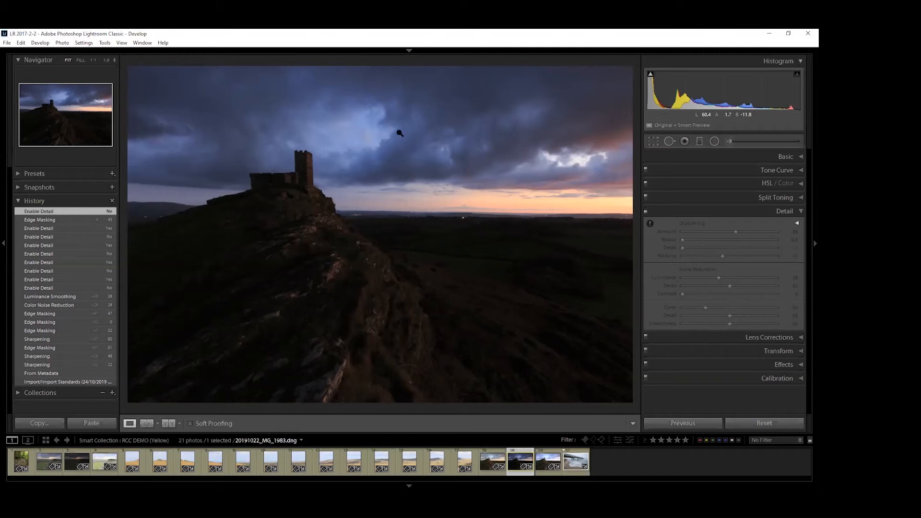
left_click(647, 211)
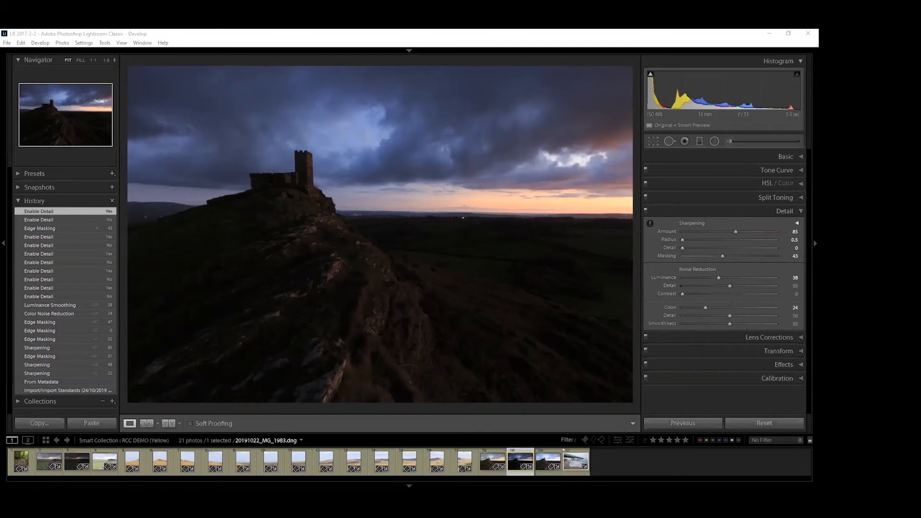
- Reset all develop settings on the three bracketed castle exposures, 20191022_MG_1983, 20191022_MG_1982 and 20191022_MG_1984
left_click(764, 424)
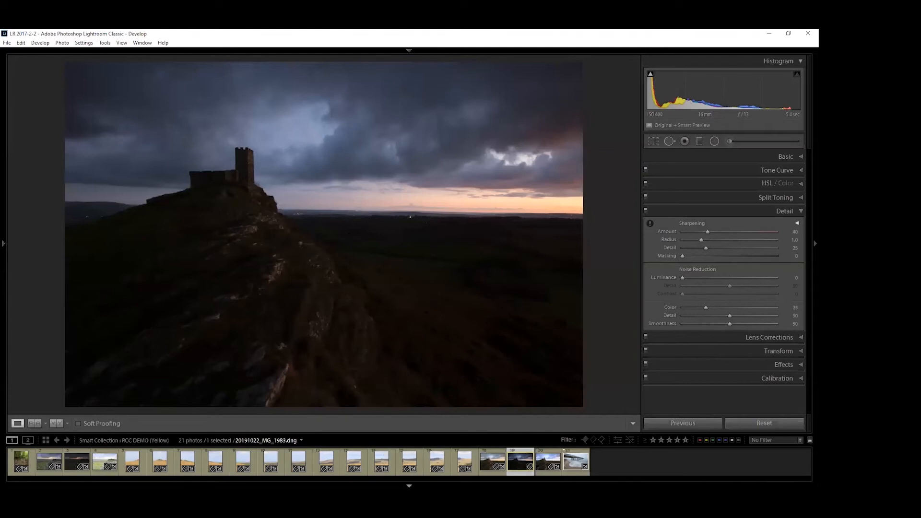
left_click(488, 458)
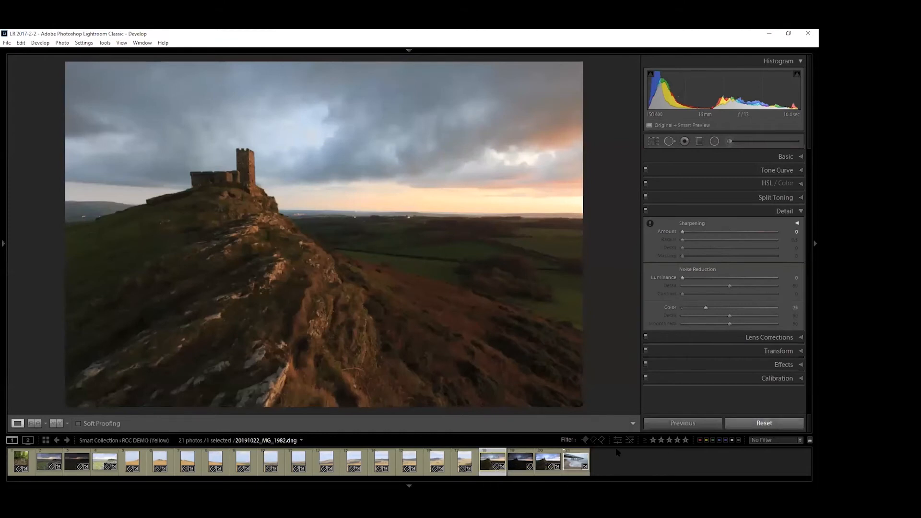
key("Right")
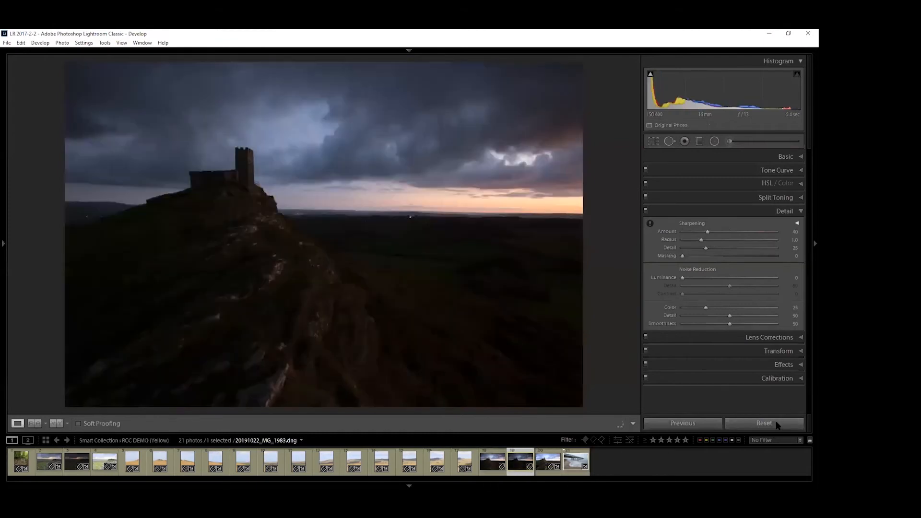
left_click(549, 465)
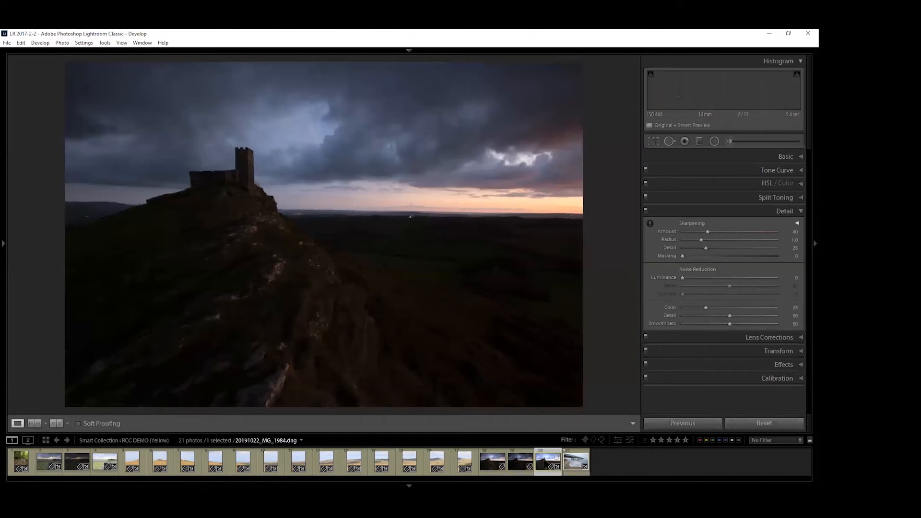
left_click(760, 425)
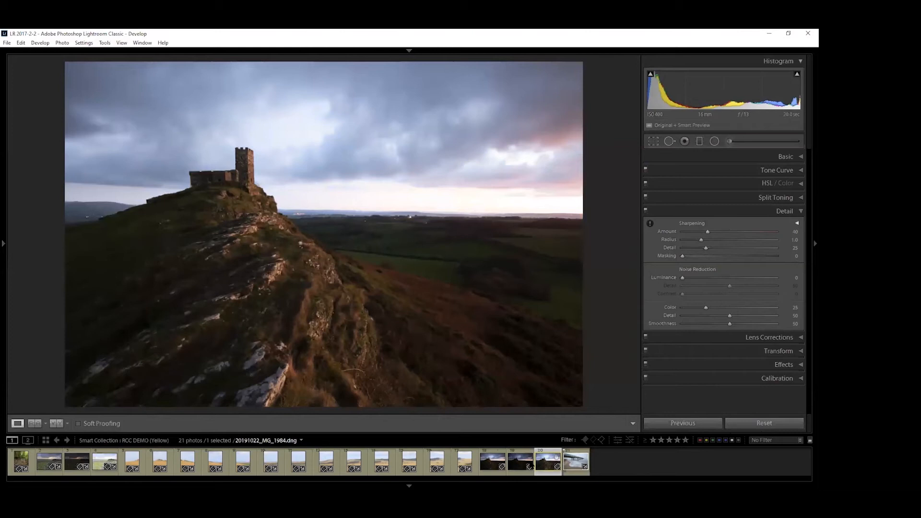
- Examine the three castle exposures one after another, comparing their brightness and the shadow and highlight clipping in the histogram
left_click(520, 462)
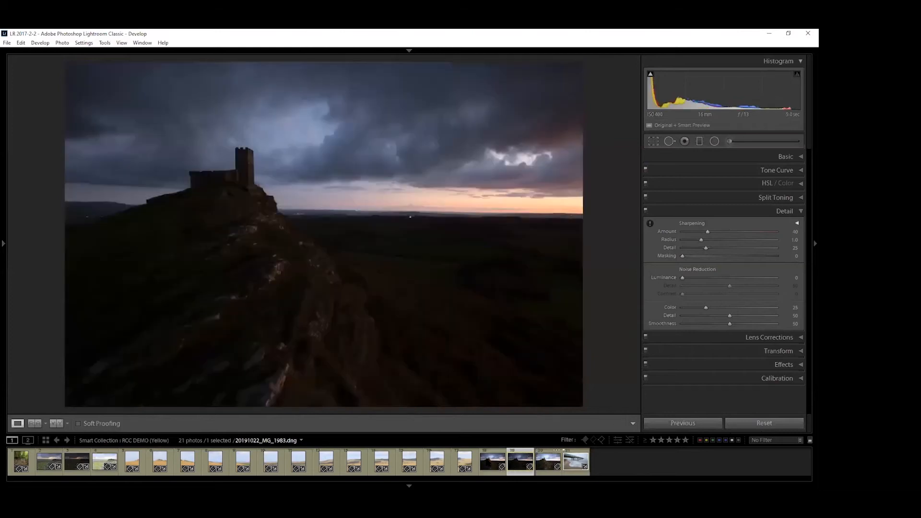
left_click(488, 461)
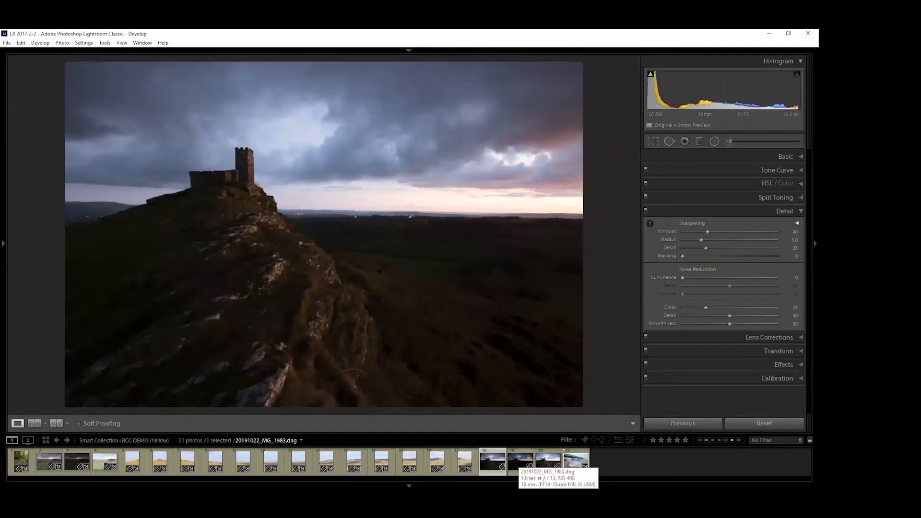
left_click(520, 461)
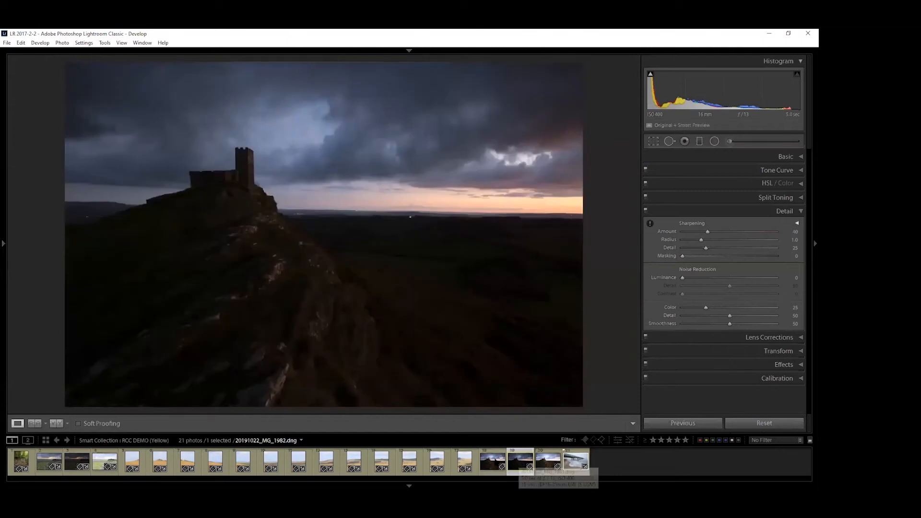
key("Left")
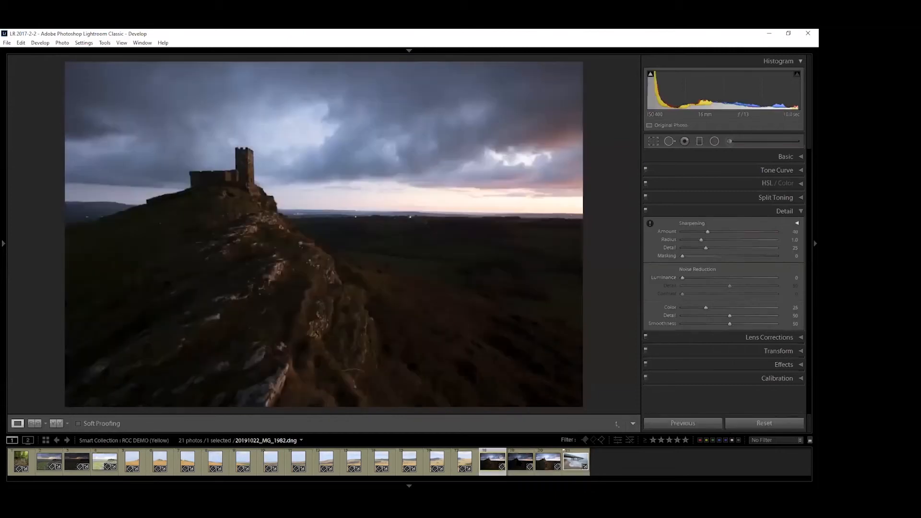
left_click(520, 461)
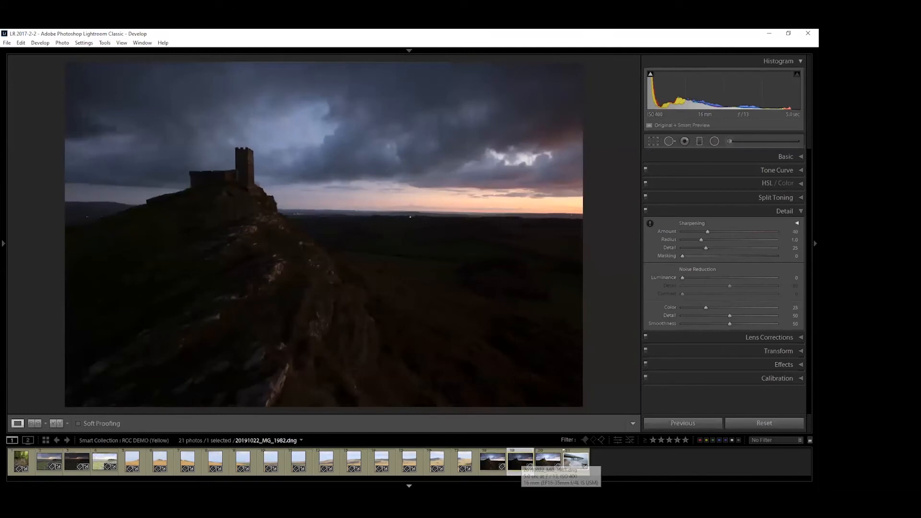
left_click(546, 460)
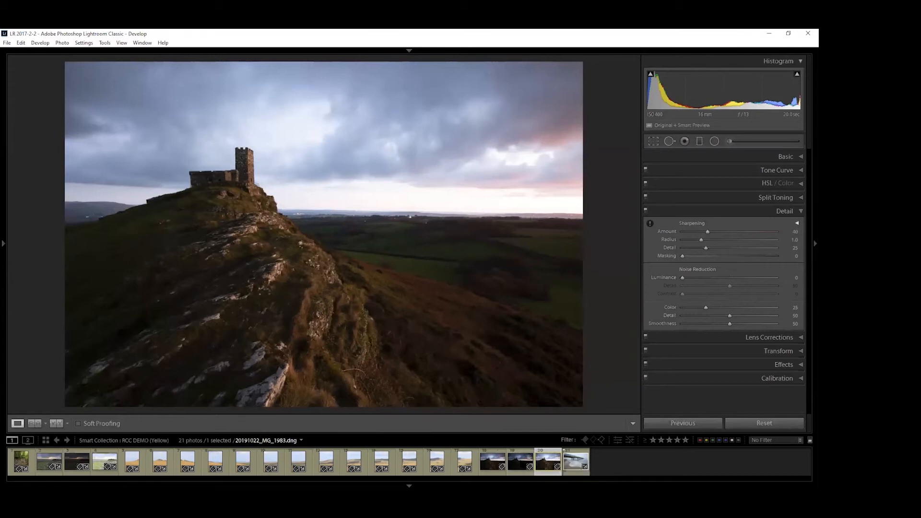
left_click(526, 459)
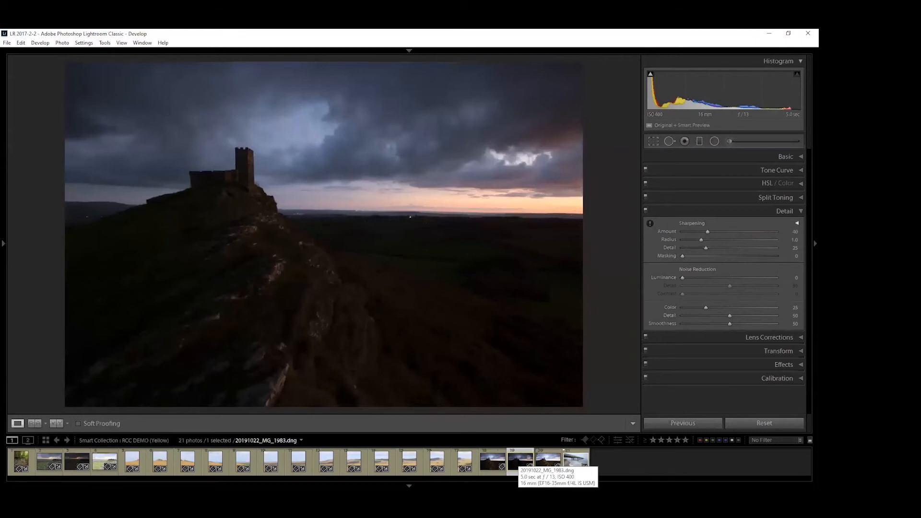
left_click(492, 460)
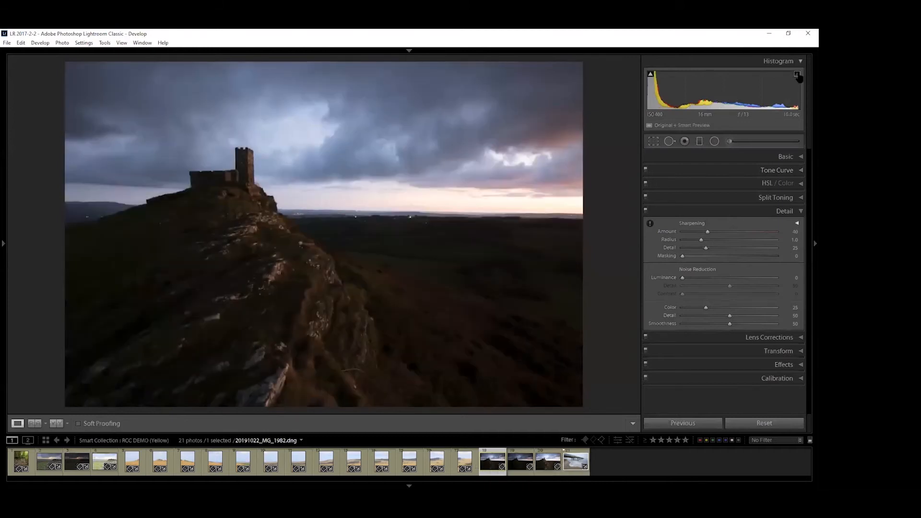
mouse_move(653, 78)
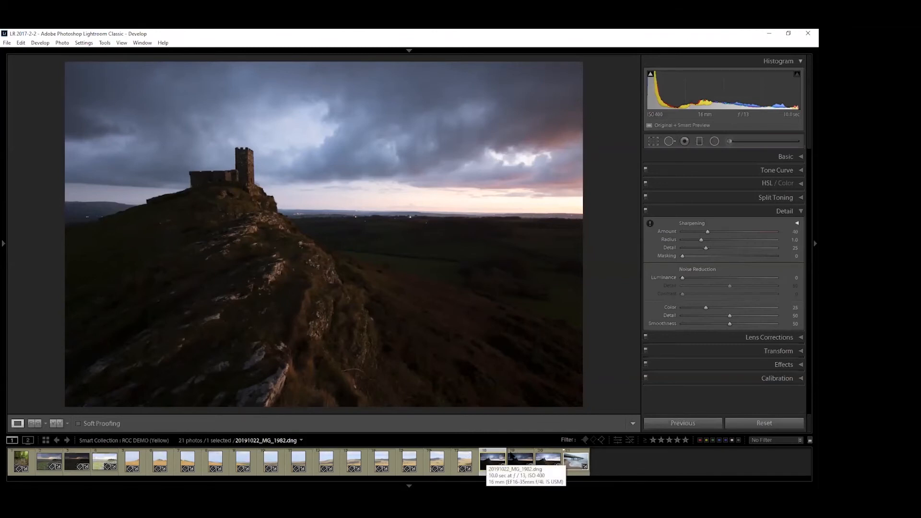
- Select the three castle exposures, open them in an HDR Photo Merge, and resize and reposition the preview window
left_click(548, 462, "shift")
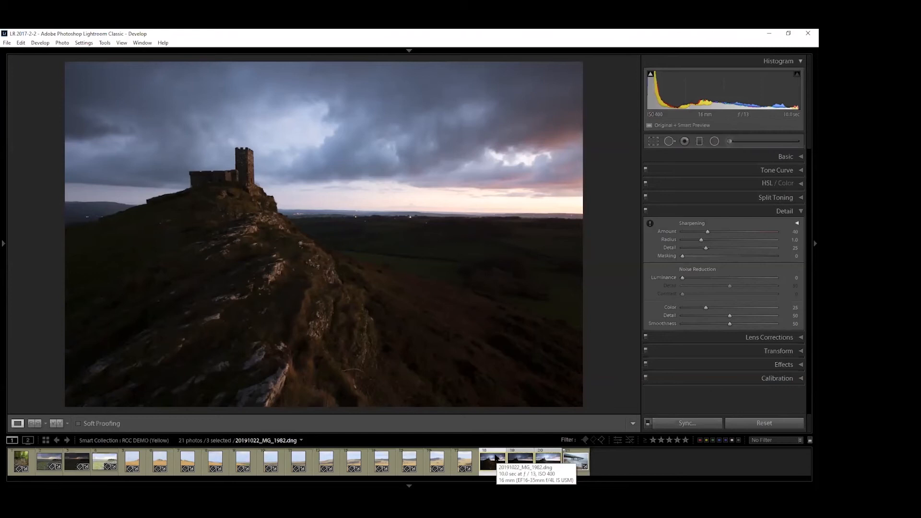
right_click(488, 457)
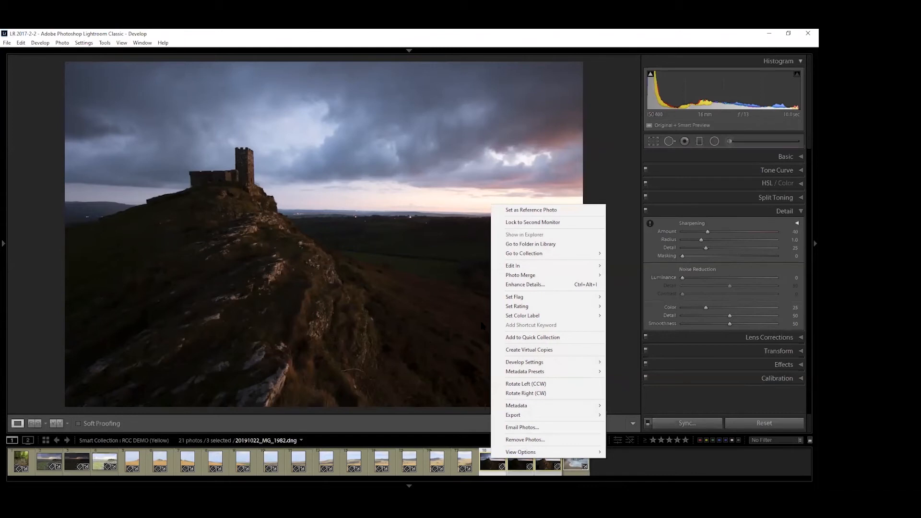
mouse_move(521, 277)
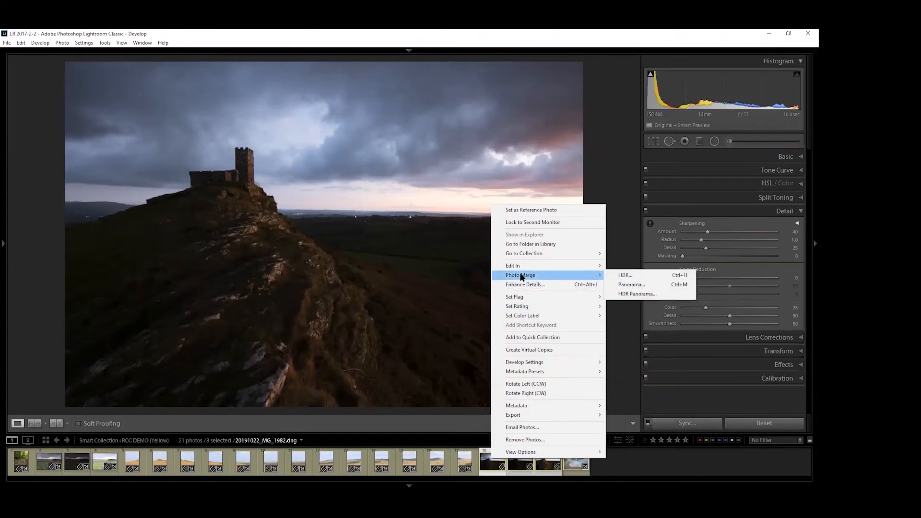
left_click(633, 275)
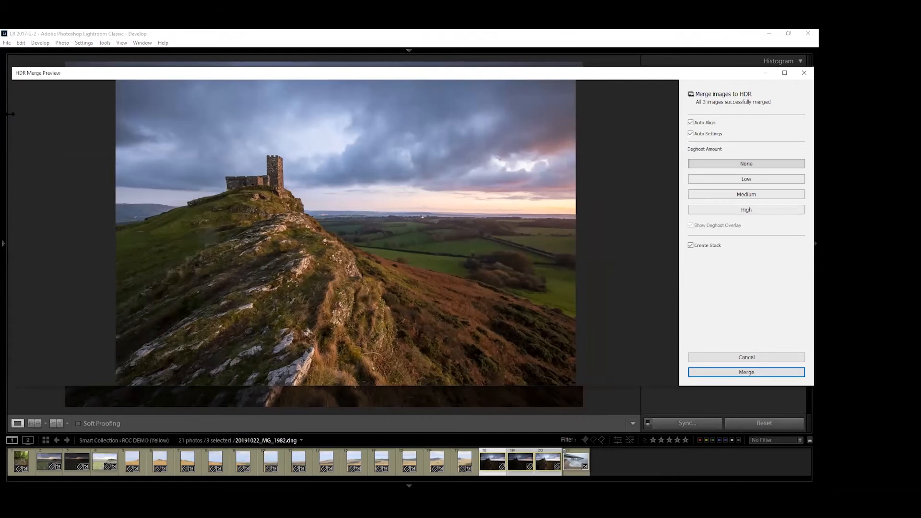
left_click_drag(10, 114, 422, 72)
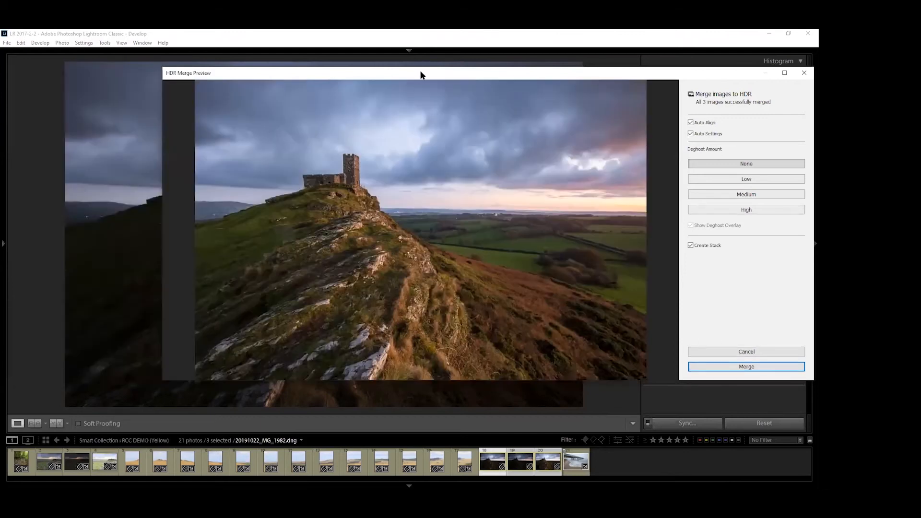
left_click_drag(330, 81, 230, 87)
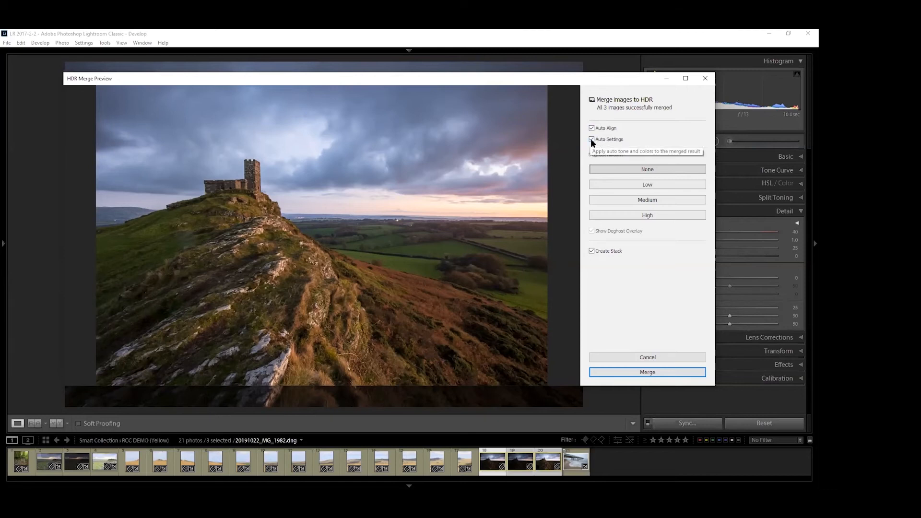
- Compare the HDR preview with Auto Settings off and on, leaving the option enabled
left_click(591, 139)
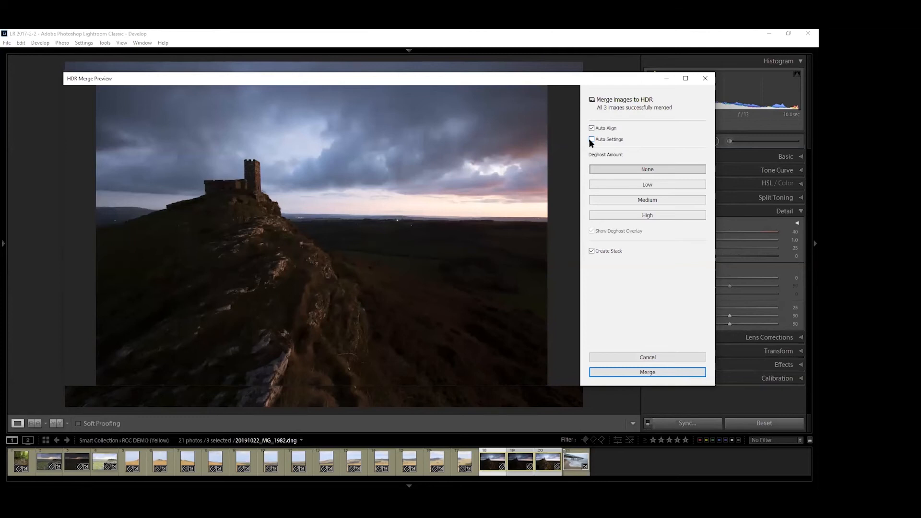
left_click(591, 139)
left_click(591, 139)
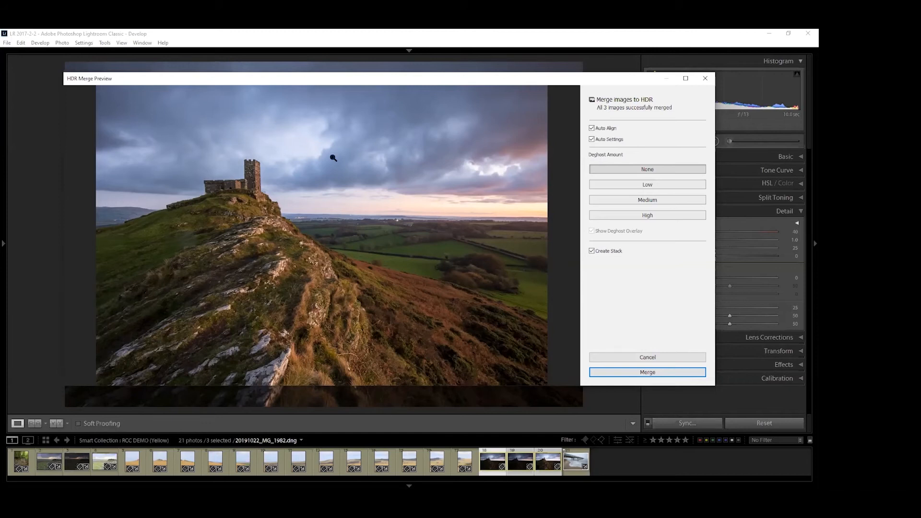
- Preview the Low, Medium and High deghost amounts, set Deghost Amount to None and merge the three exposures to HDR
left_click(647, 183)
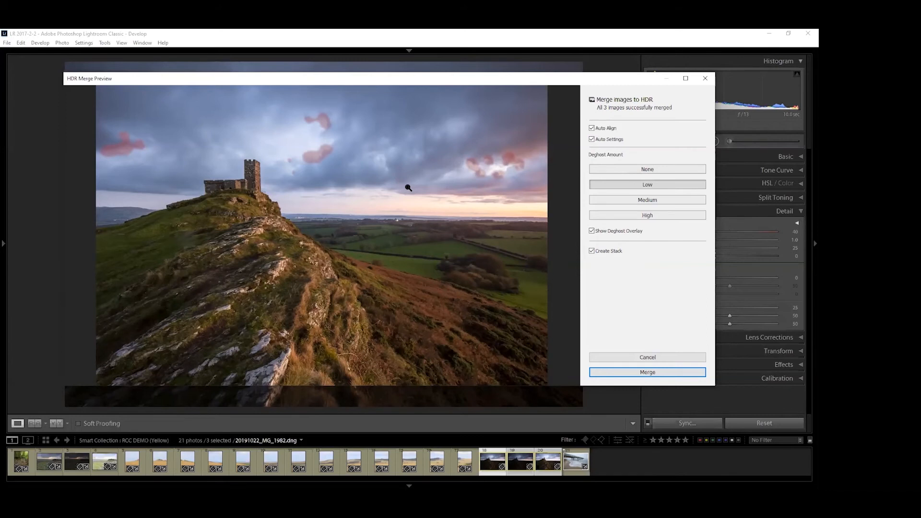
left_click(644, 201)
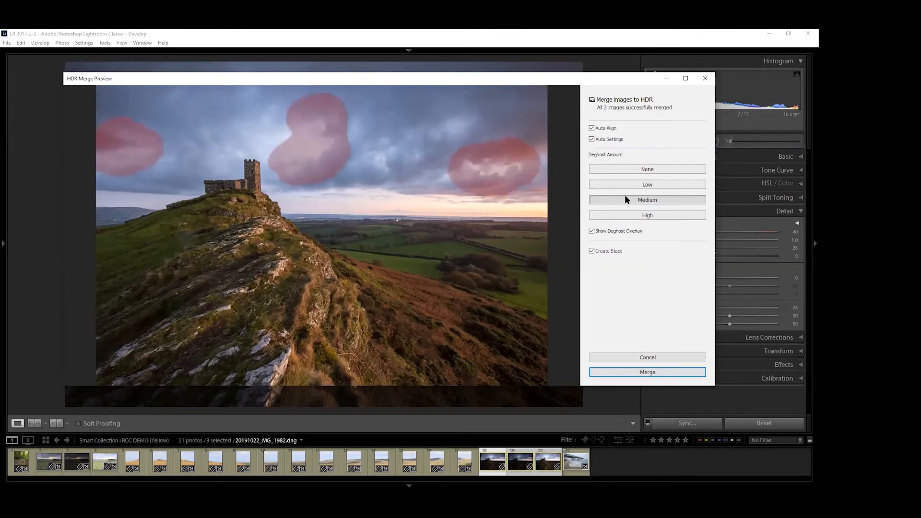
left_click(652, 215)
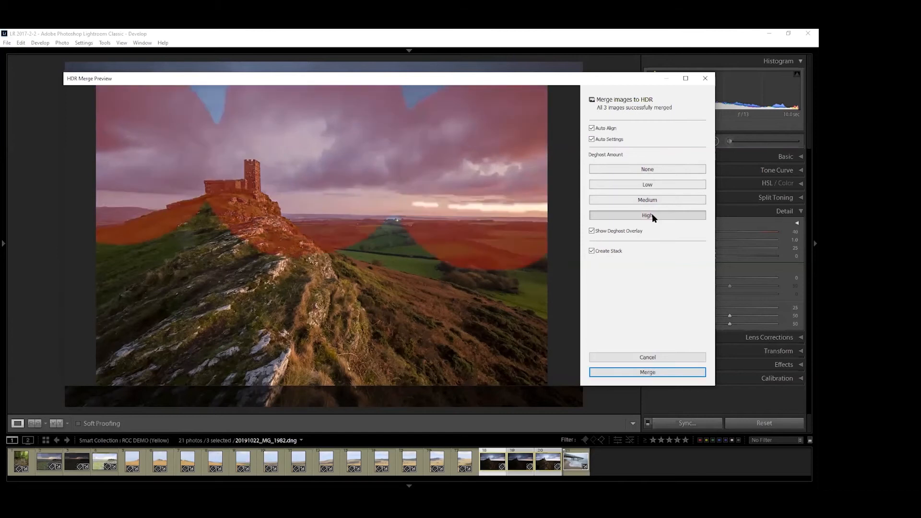
left_click(644, 184)
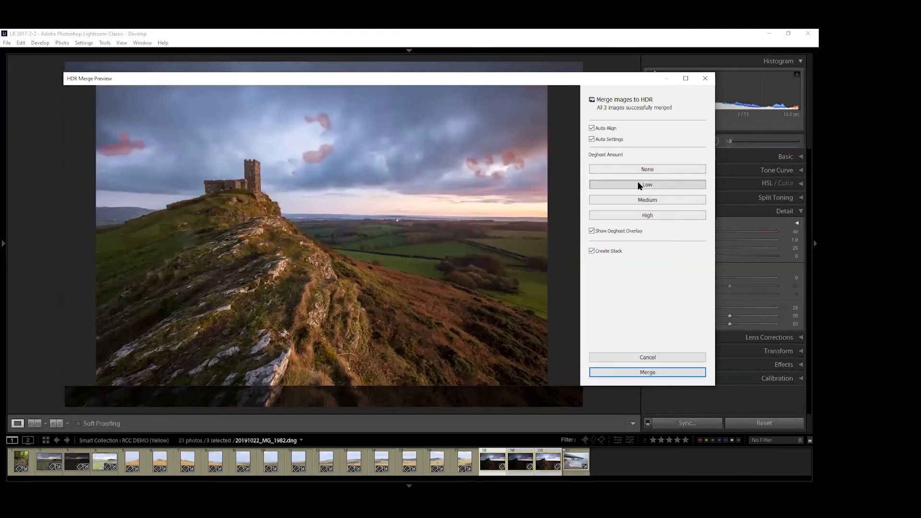
left_click(649, 173)
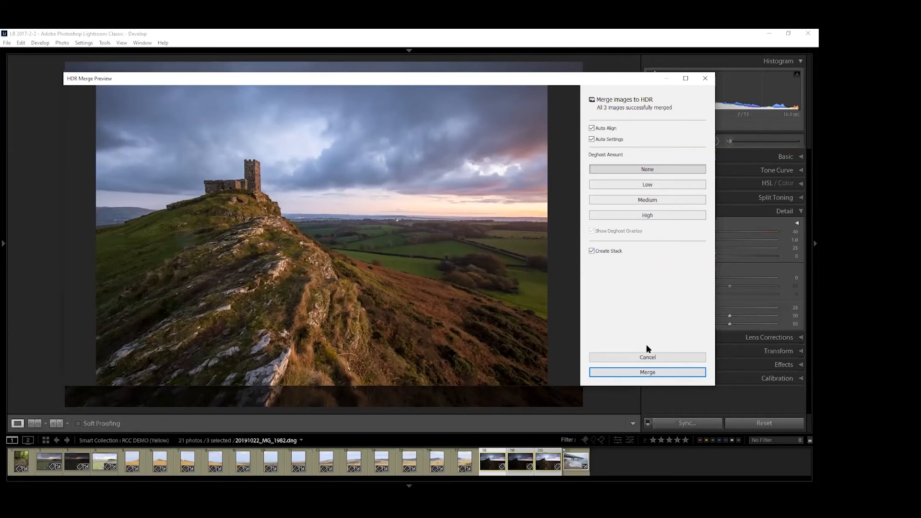
key("Return")
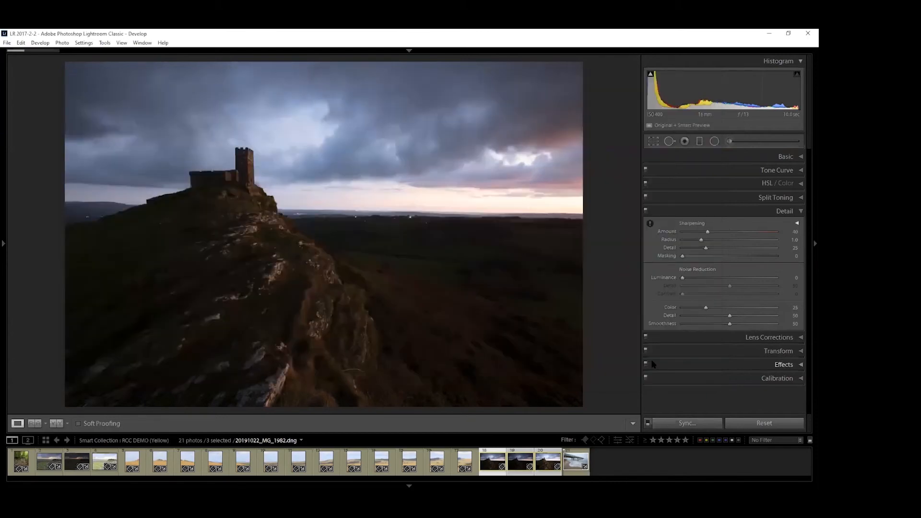
- Open the newly merged HDR castle image instead of the three source exposures
left_click(531, 462)
left_click(557, 459)
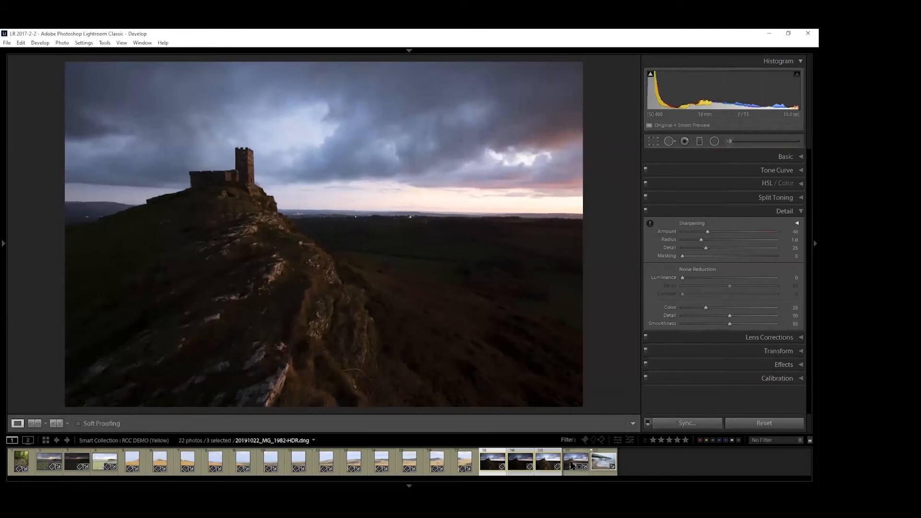
left_click(520, 461)
left_click(572, 461)
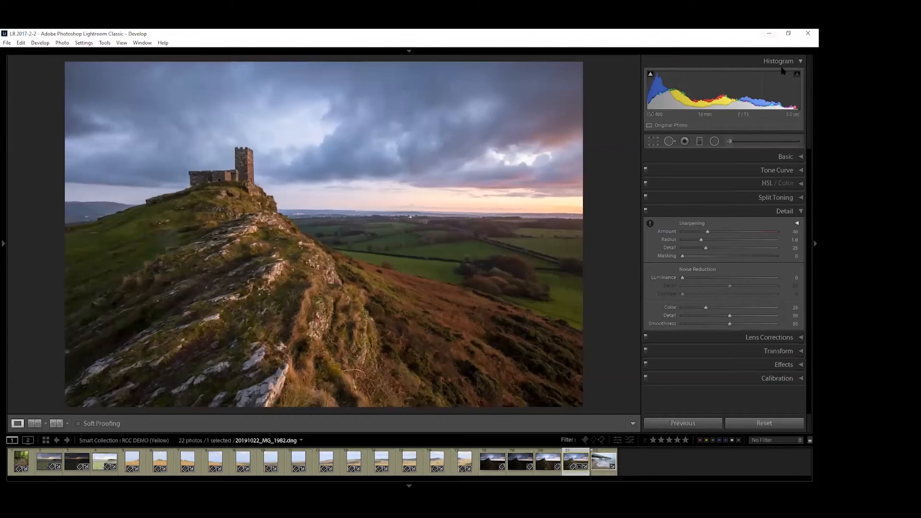
- Switch to the Library module and check the HDR image's file name and dimensions with the info overlay, leaving the overlay hidden
mouse_move(410, 55)
left_click(754, 66)
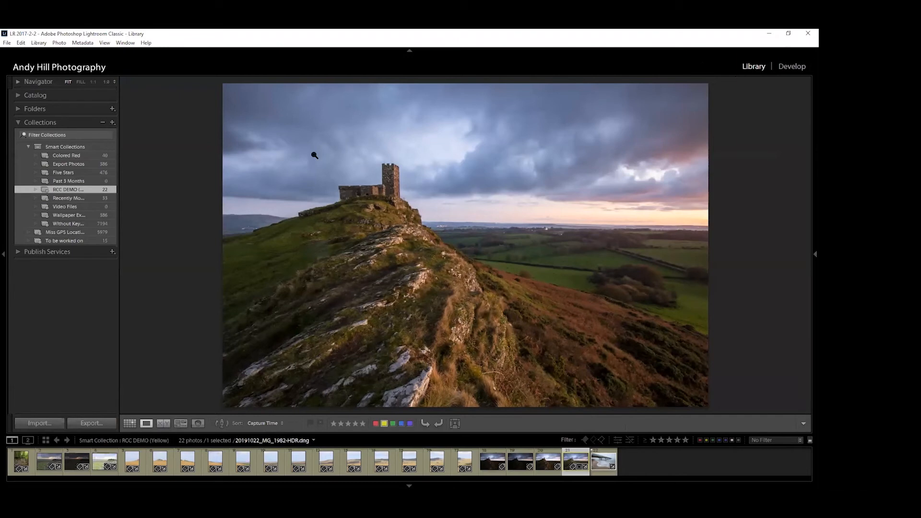
key("i")
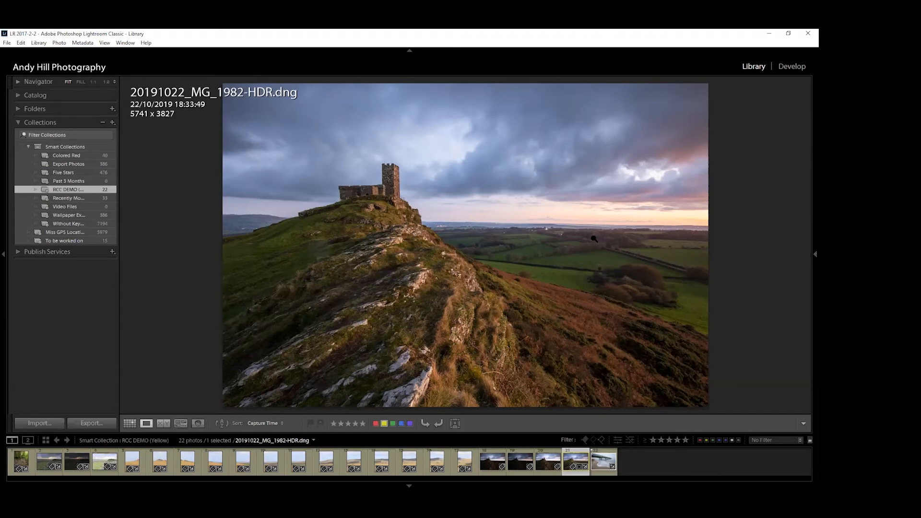
key("i")
key("i")
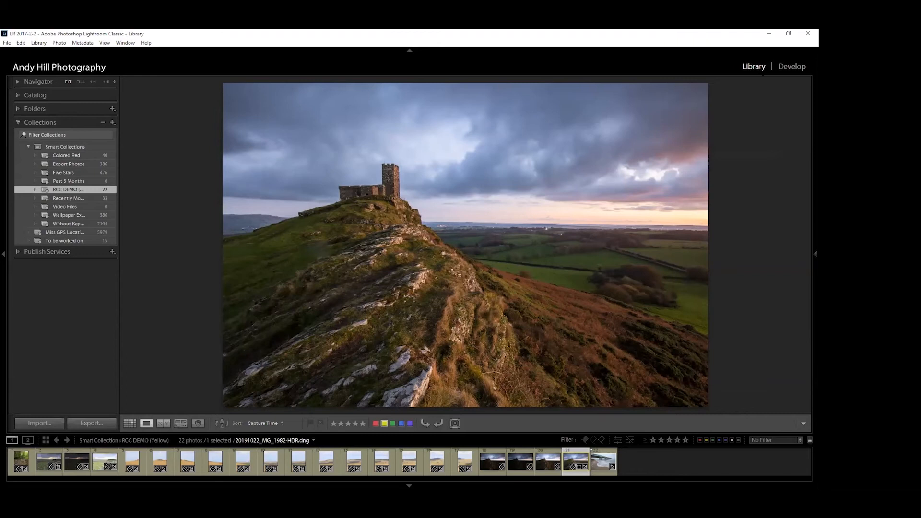
- Return to the Develop module and review the Basic tone adjustments that the merge applied to the HDR image
left_click(792, 67)
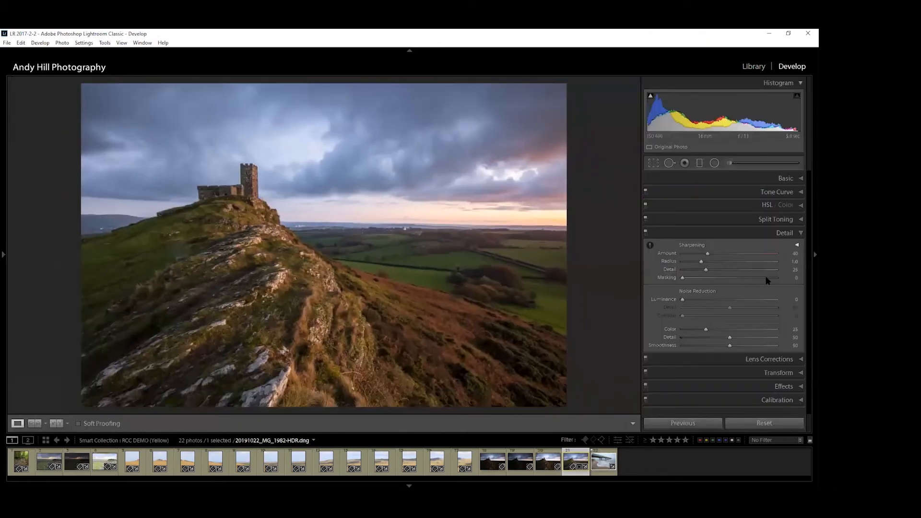
left_click(798, 178)
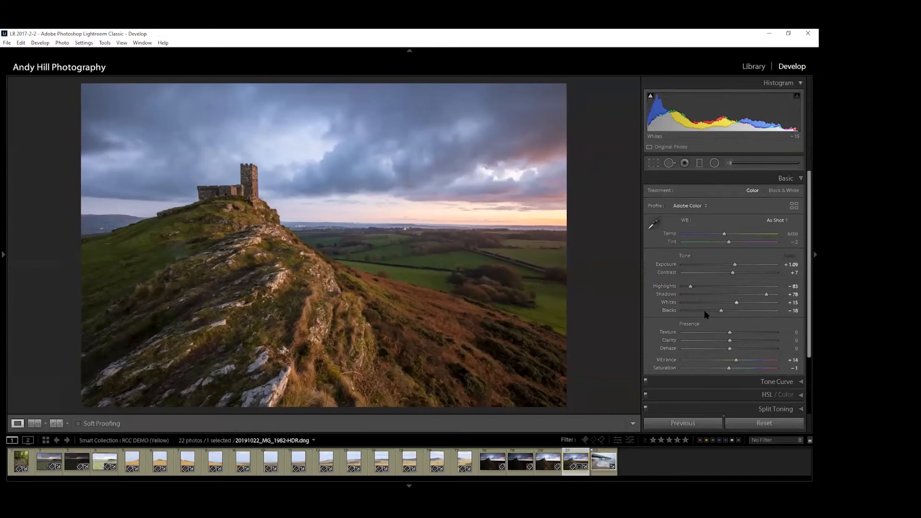
mouse_move(737, 302)
left_mouse_down()
mouse_move(698, 309)
mouse_move(736, 307)
left_mouse_up()
- Look through the portrait moorland frames one after another, checking how they overlap as a panorama sequence
left_click(133, 461)
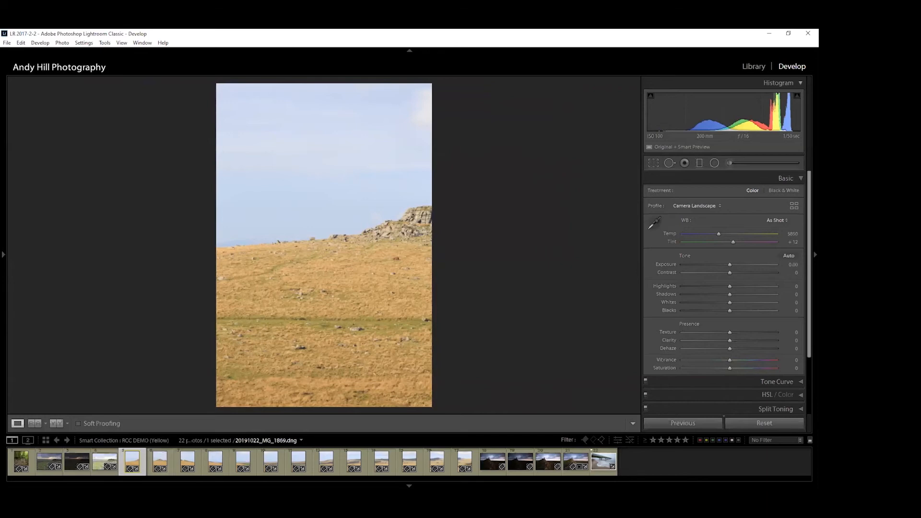
key("Right")
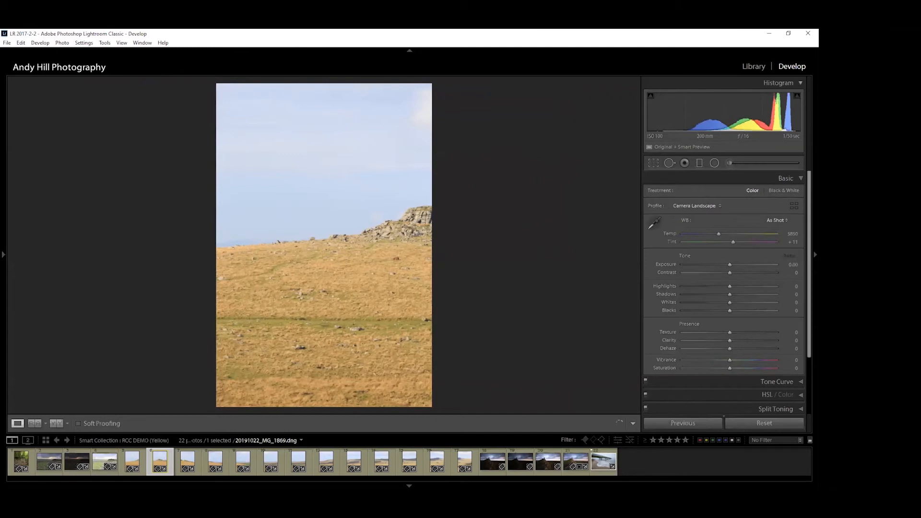
key("Right")
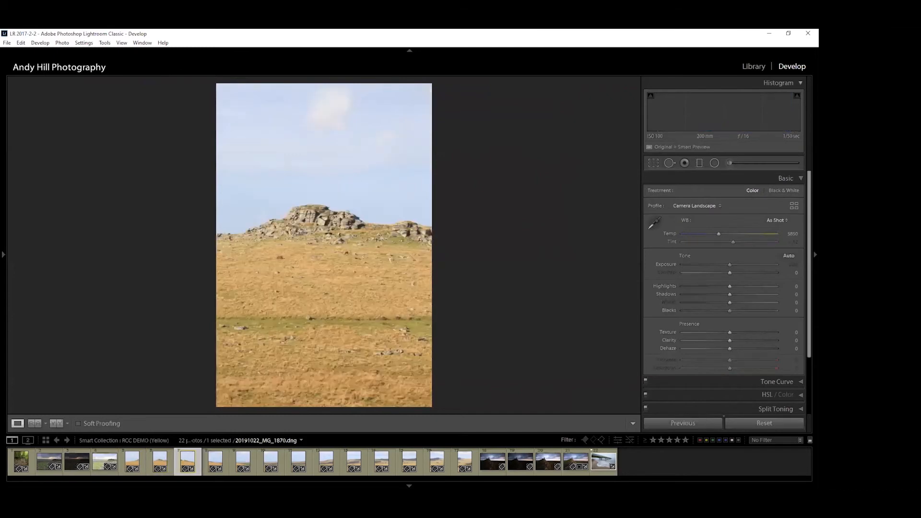
key("Right")
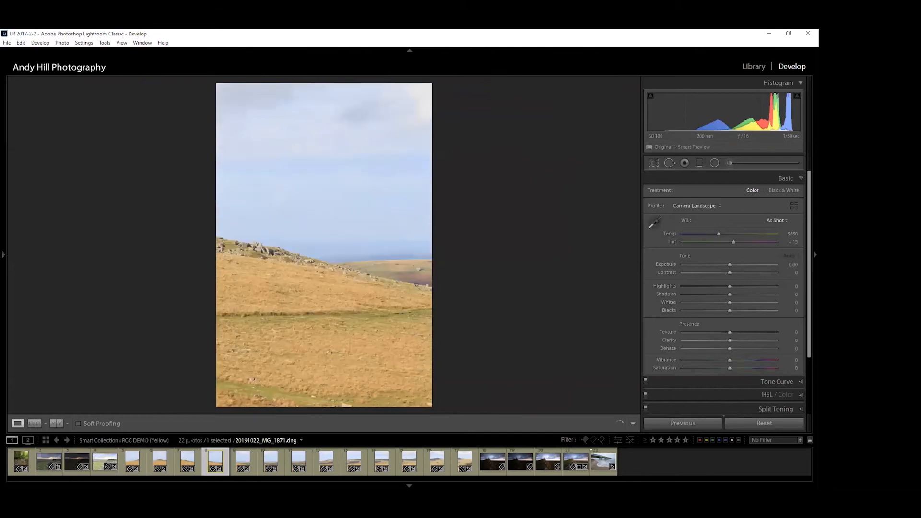
key("Right")
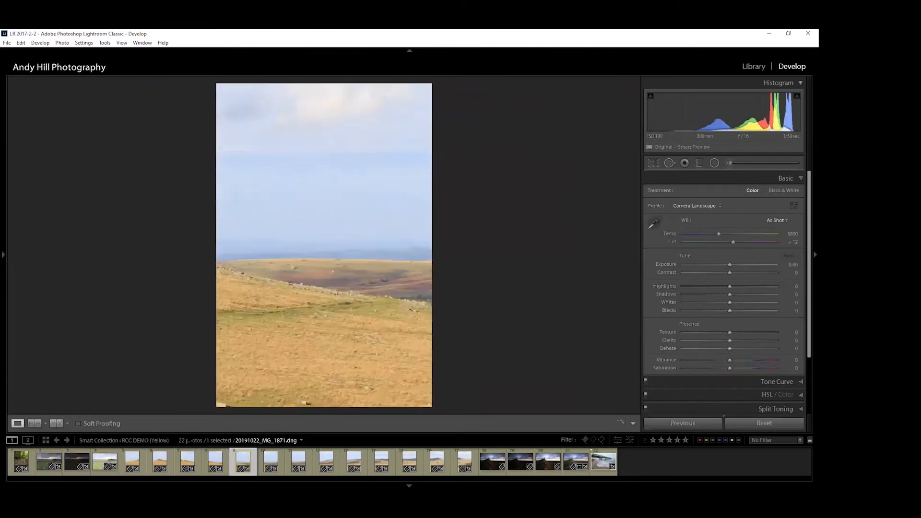
key("Right")
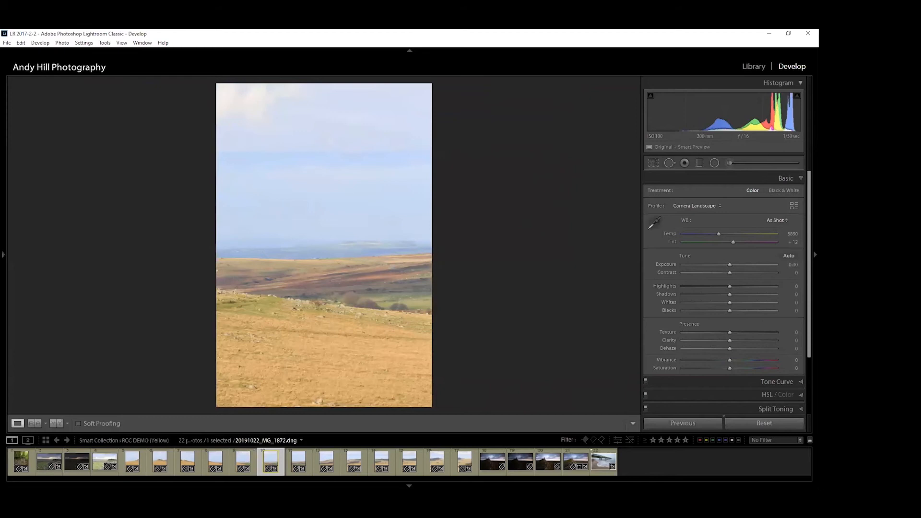
key("Right")
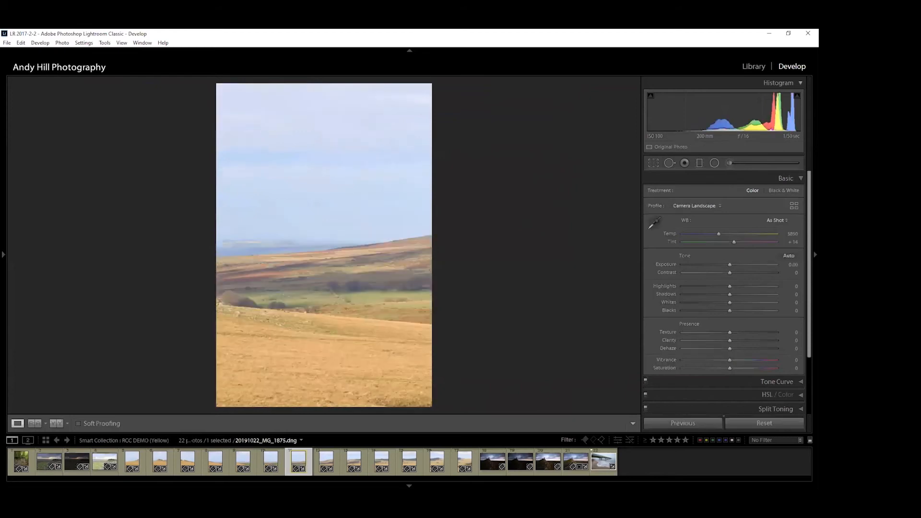
key("Right")
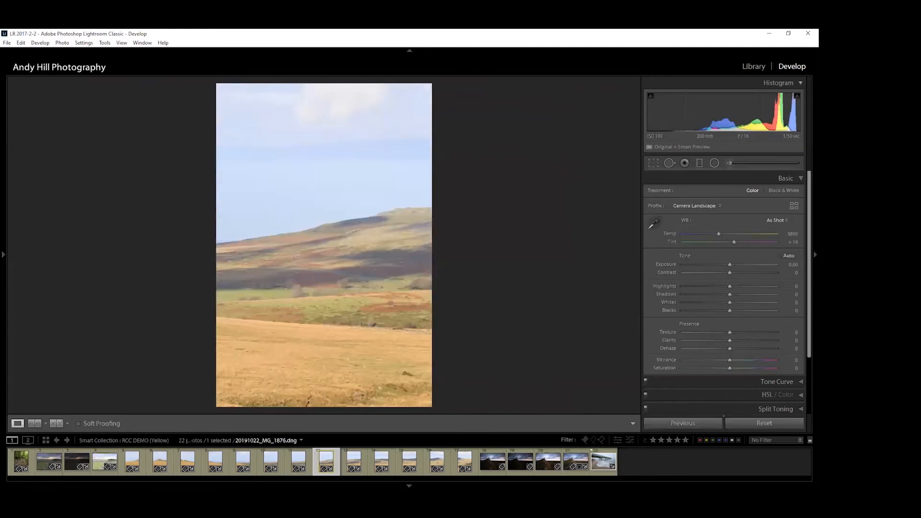
key("Right")
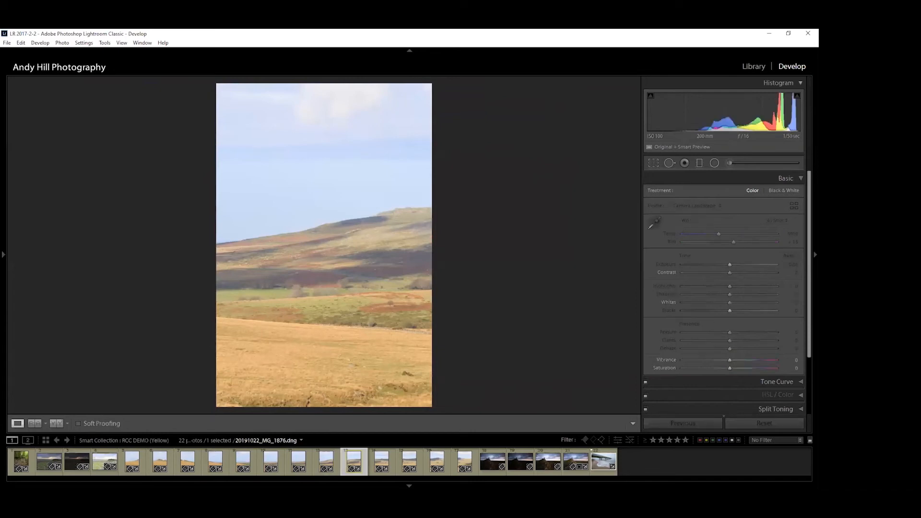
key("Right")
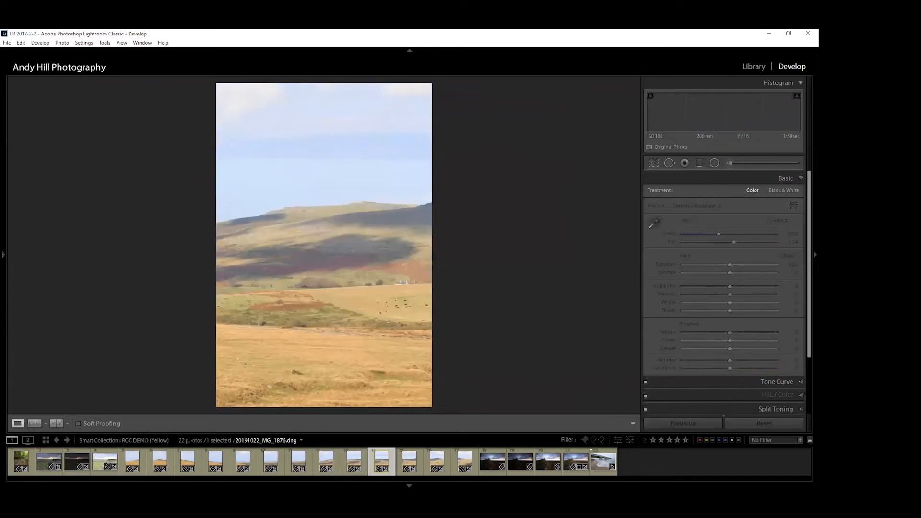
key("Right")
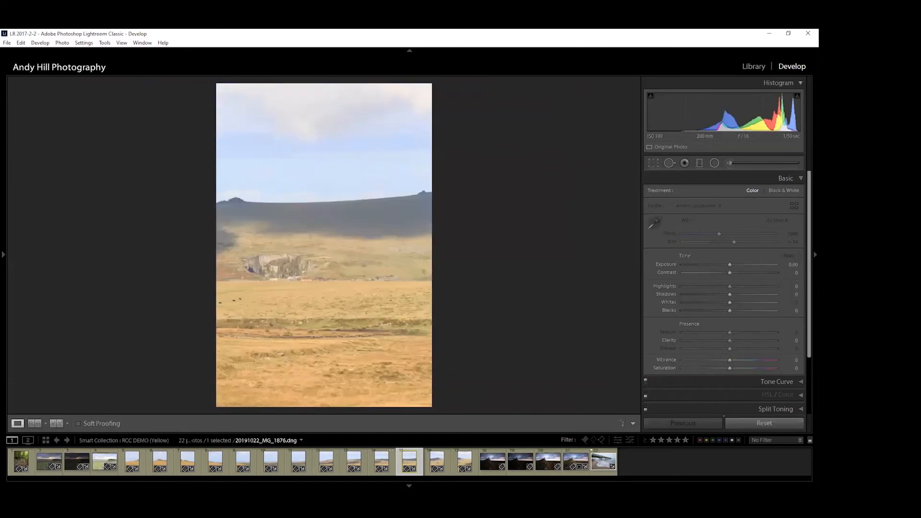
key("Right")
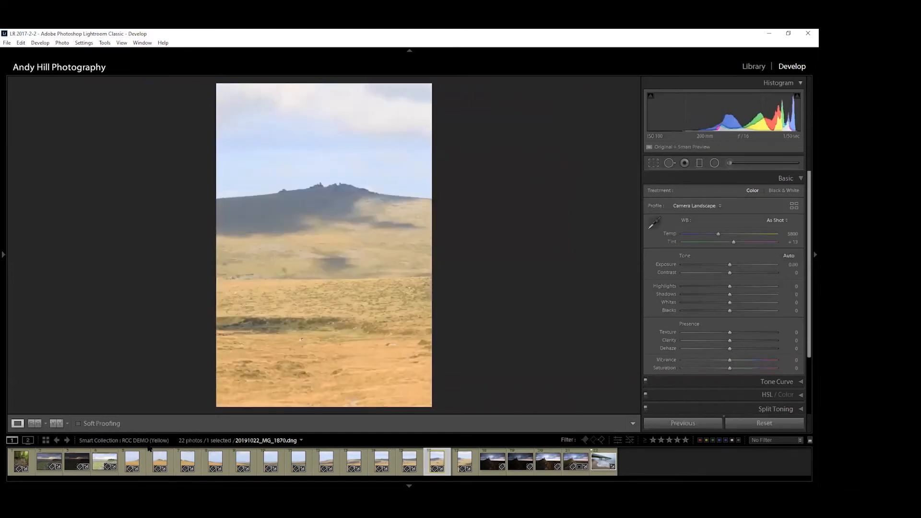
- Select all 13 moorland frames and open them in a Panorama Photo Merge
left_click(129, 462)
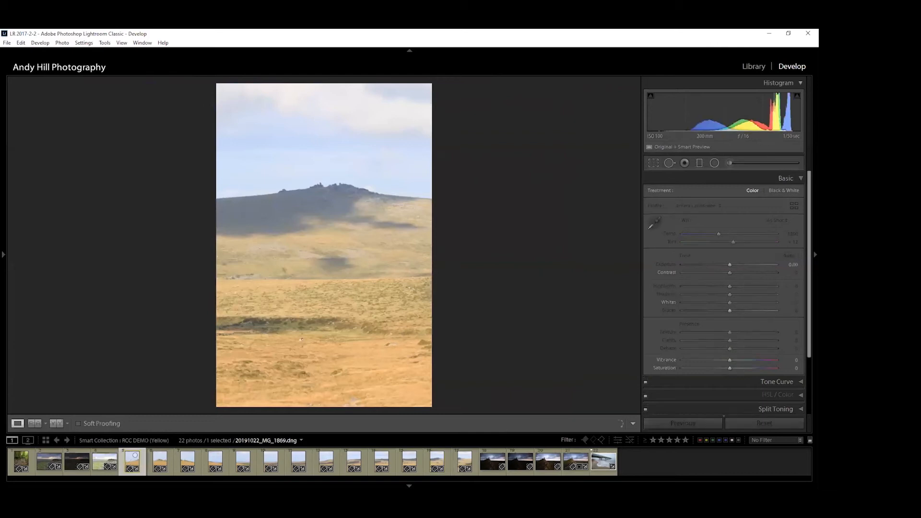
left_click(464, 462, "shift")
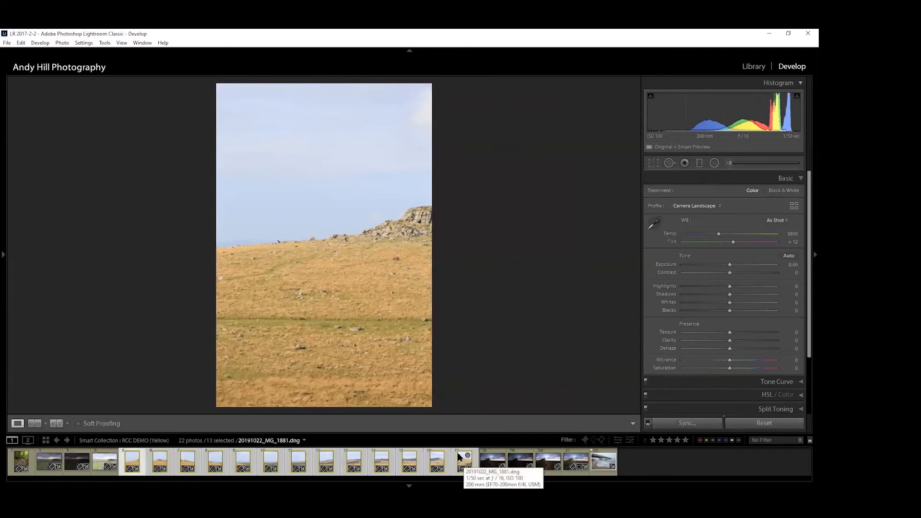
right_click(287, 459)
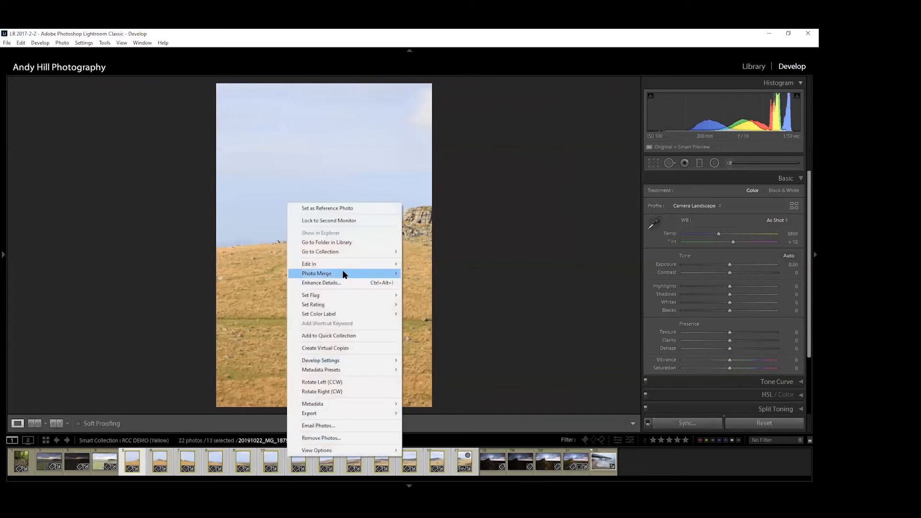
mouse_move(344, 275)
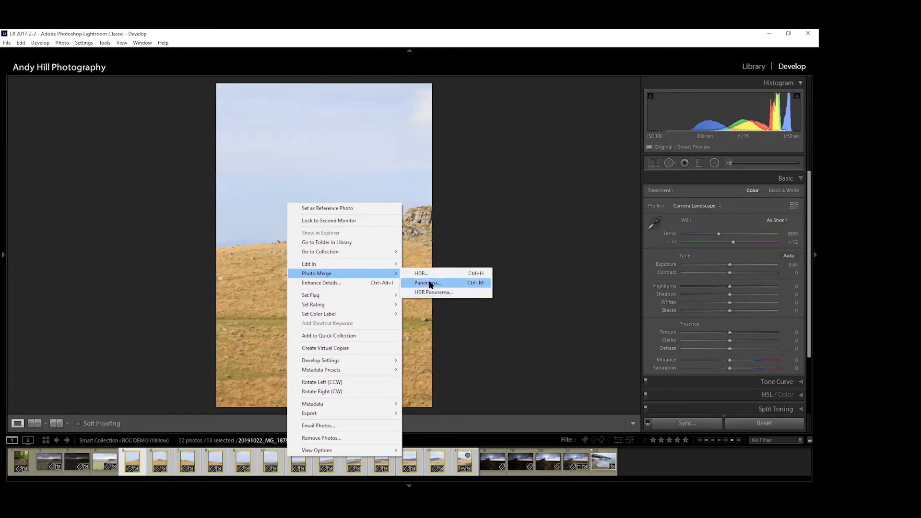
left_click(431, 283)
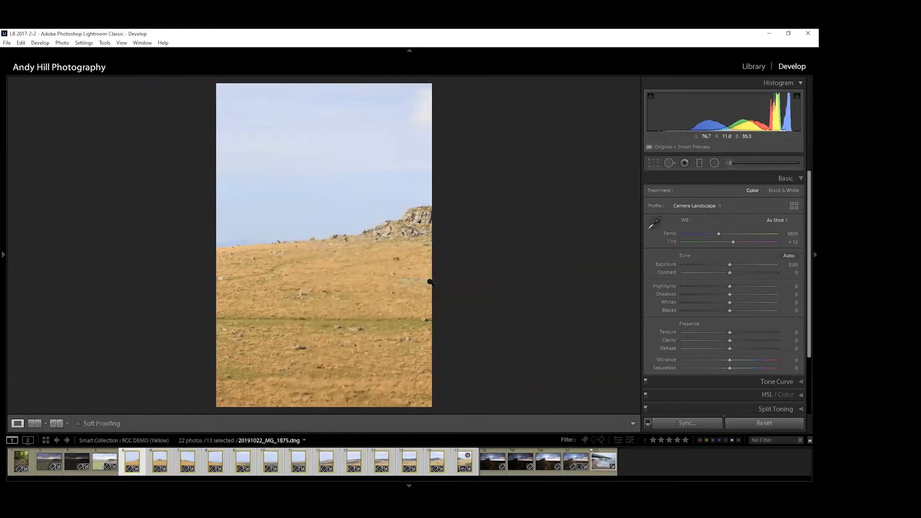
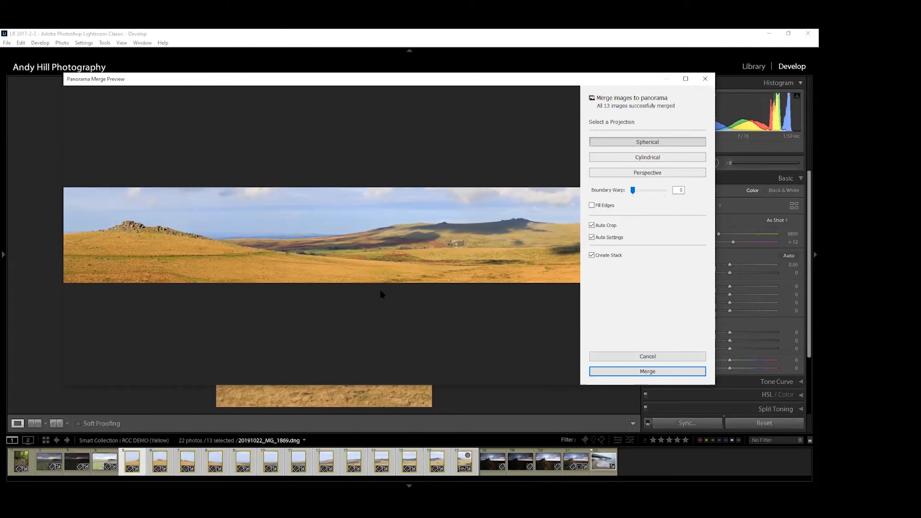
- Examine the stitched panorama preview up close across its full width, from the rocky tor to the distant hills
left_click(128, 230)
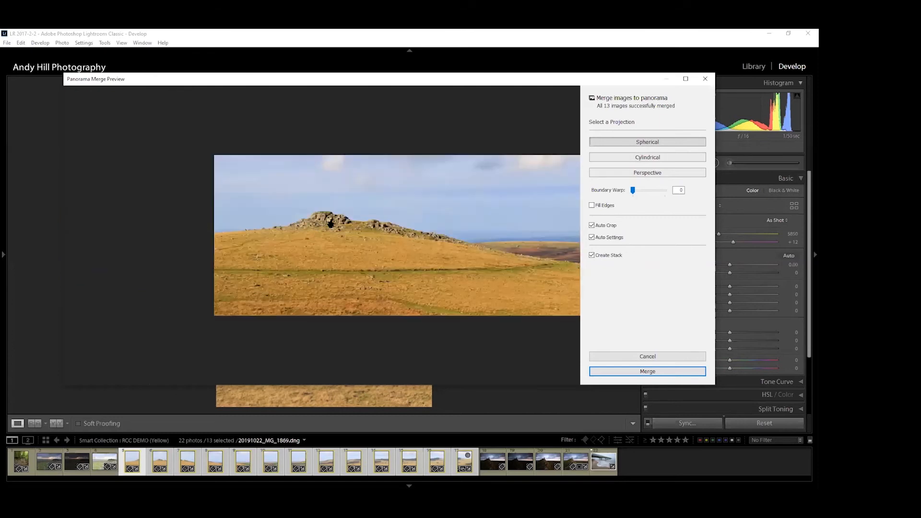
left_click_drag(347, 220, 142, 216)
left_click_drag(434, 238, 144, 235)
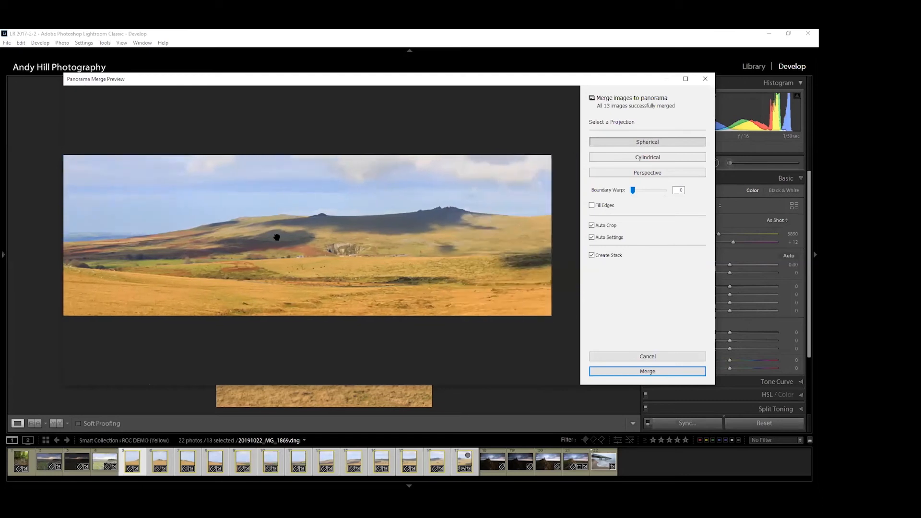
left_click_drag(222, 232, 329, 255)
left_click_drag(222, 257, 487, 251)
left_click_drag(407, 251, 319, 257)
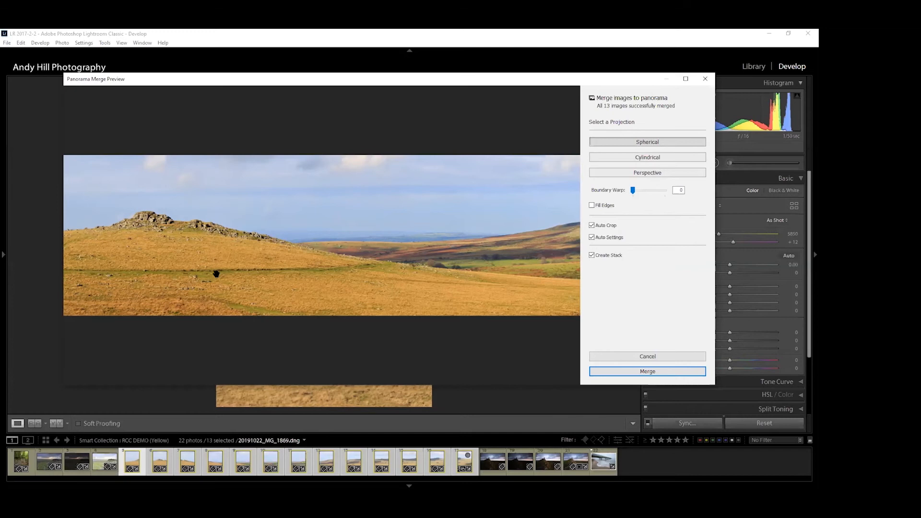
left_click_drag(492, 232, 183, 206)
left_click_drag(462, 237, 367, 259)
left_click_drag(302, 261, 425, 264)
left_click_drag(335, 261, 465, 267)
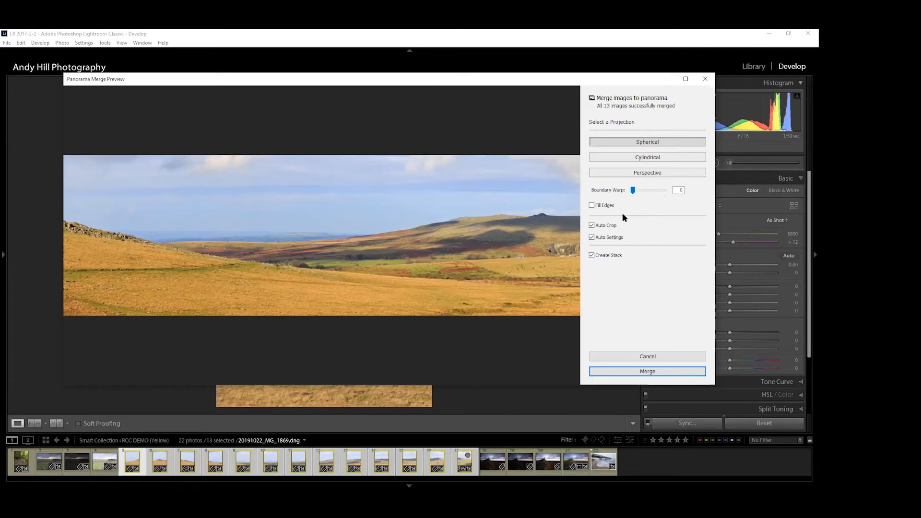
- Compare the panorama's edges with Auto Crop off and on, leaving Auto Crop enabled
left_click(591, 224)
left_click(591, 225)
left_click(591, 225)
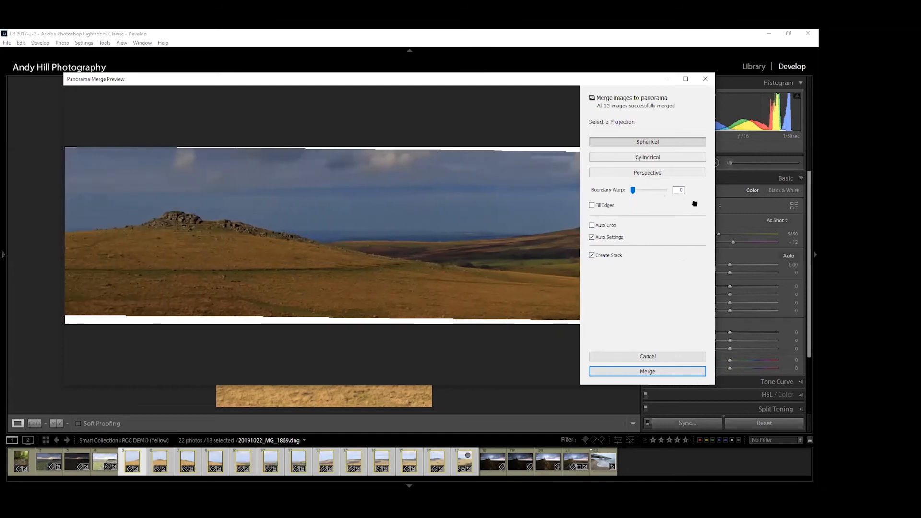
left_click(593, 225)
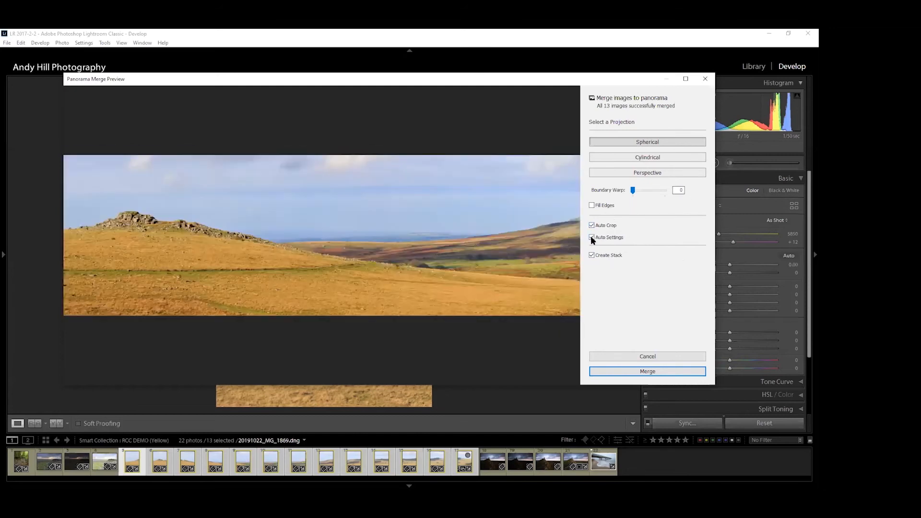
- Compare the panorama's tones with Auto Settings off and on, leaving the option enabled, and inspect the adjusted preview
left_click(592, 237)
left_click(593, 236)
left_click(594, 237)
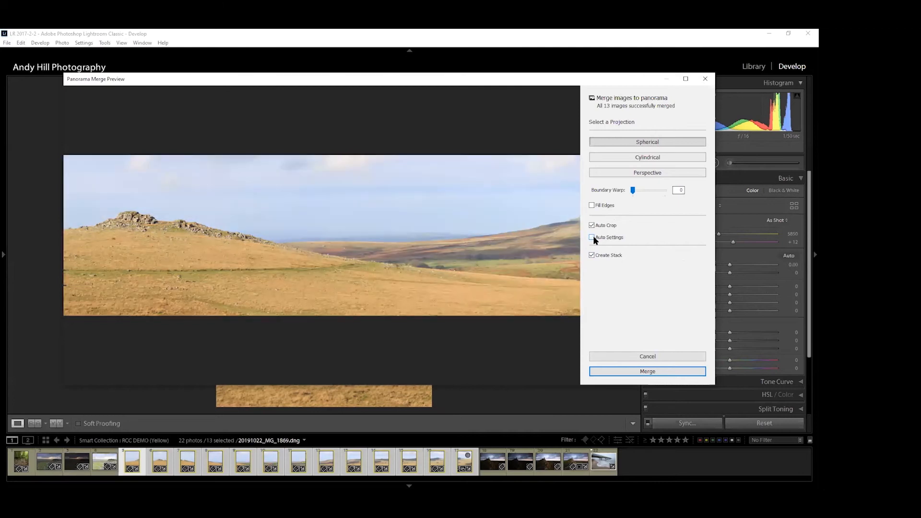
left_click(594, 236)
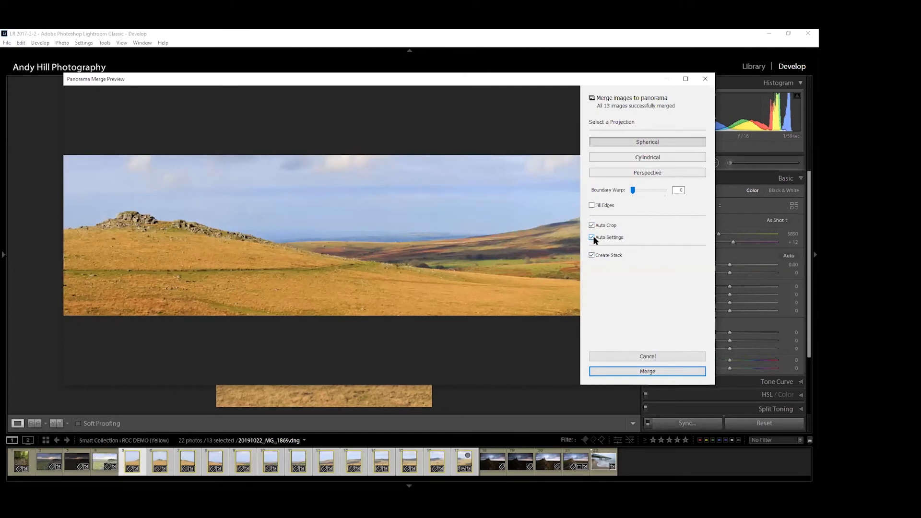
left_click_drag(430, 244, 472, 233)
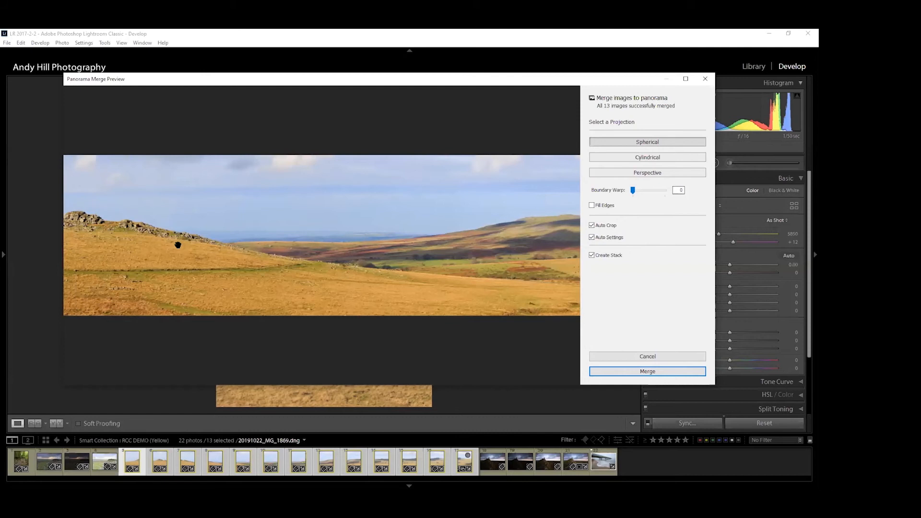
left_click_drag(196, 230, 288, 257)
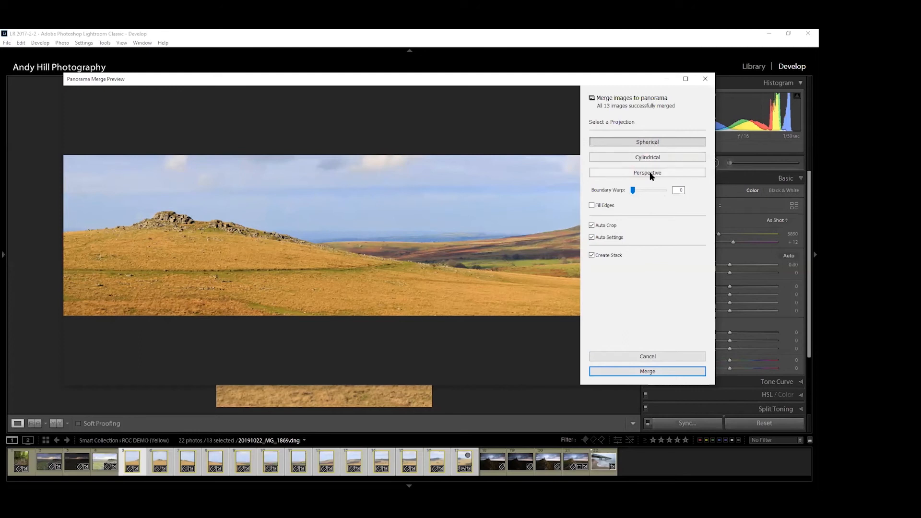
- Compare the panorama in Cylindrical, Perspective and Spherical projections, leaving Spherical selected
left_click(648, 159)
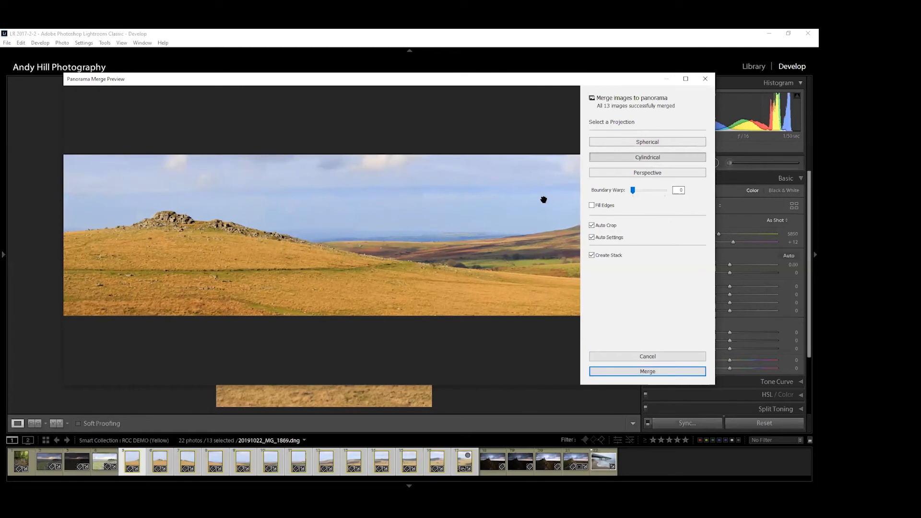
left_click(649, 171)
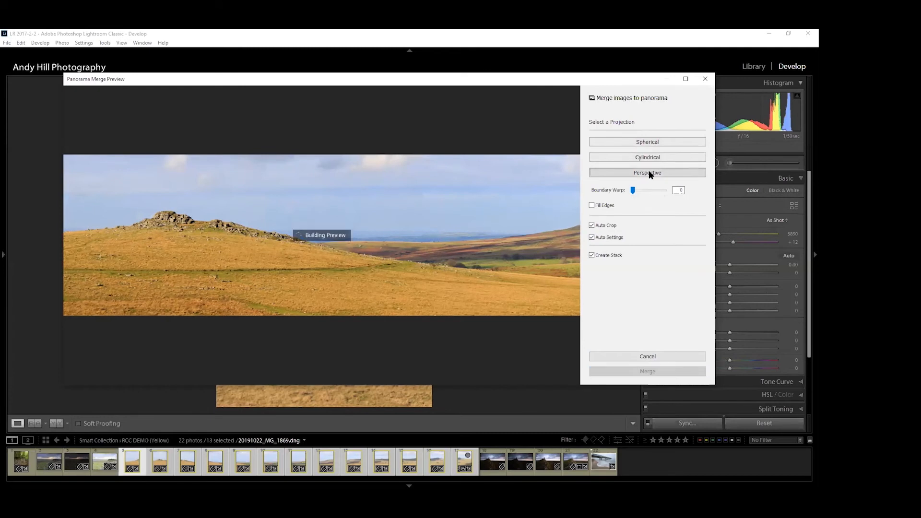
left_click(463, 269)
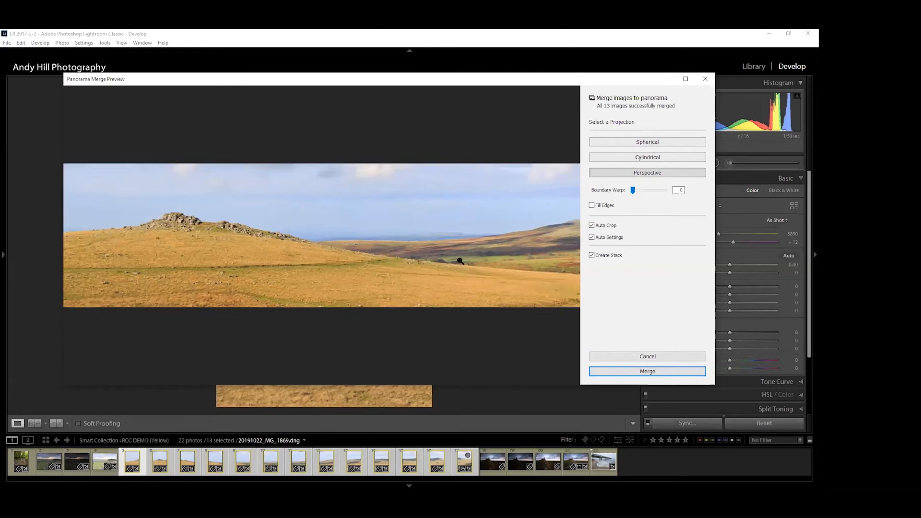
left_click(640, 159)
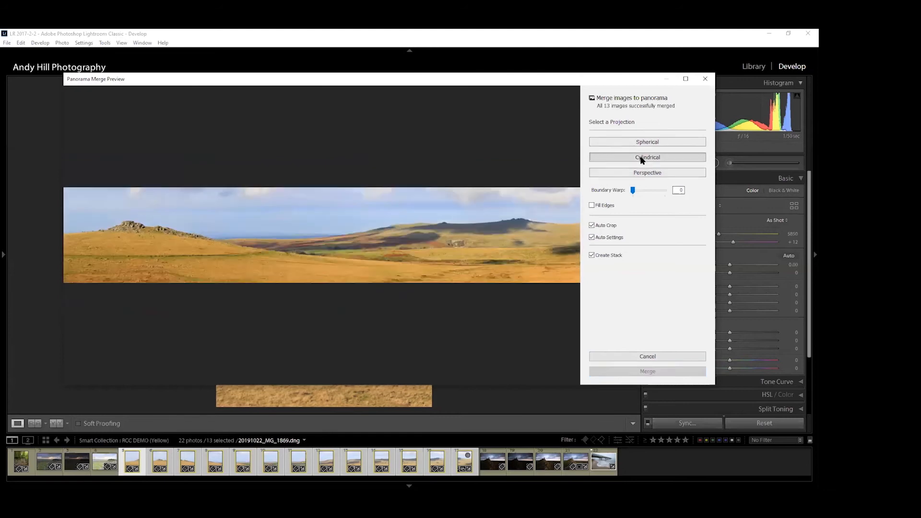
left_click(645, 143)
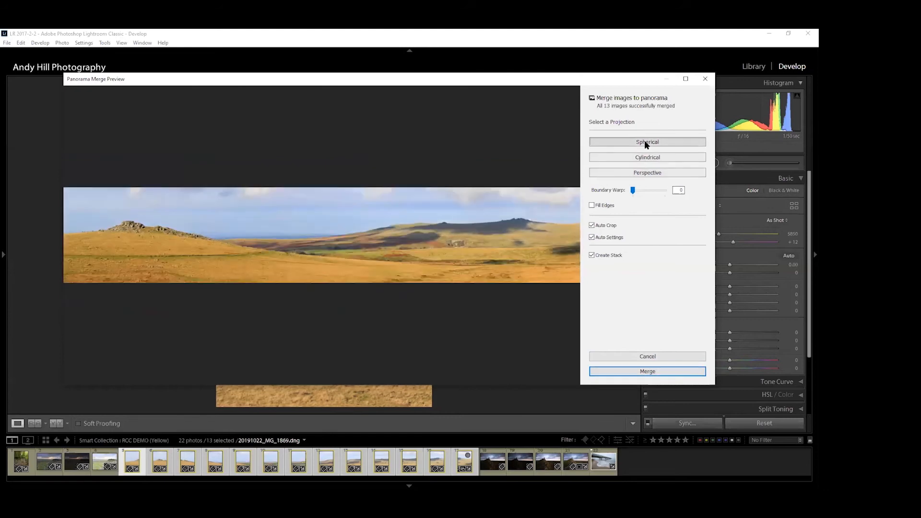
left_click(638, 156)
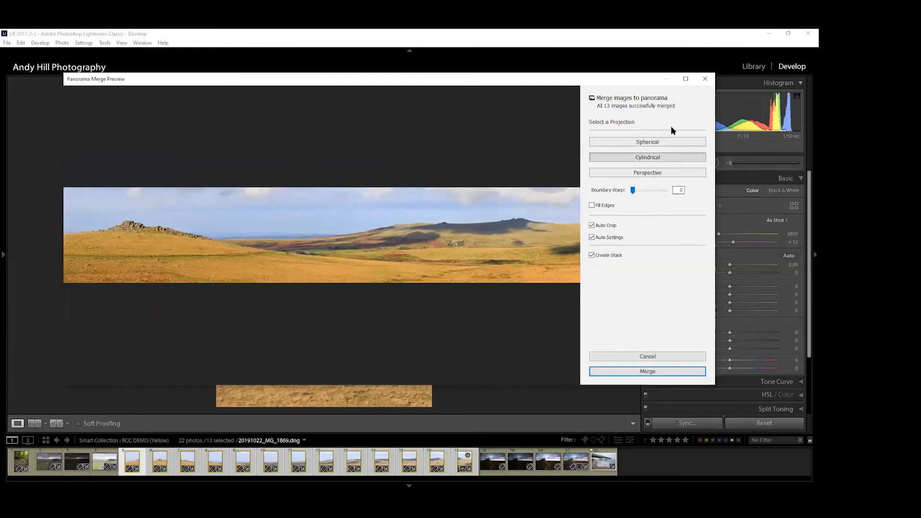
left_click(644, 139)
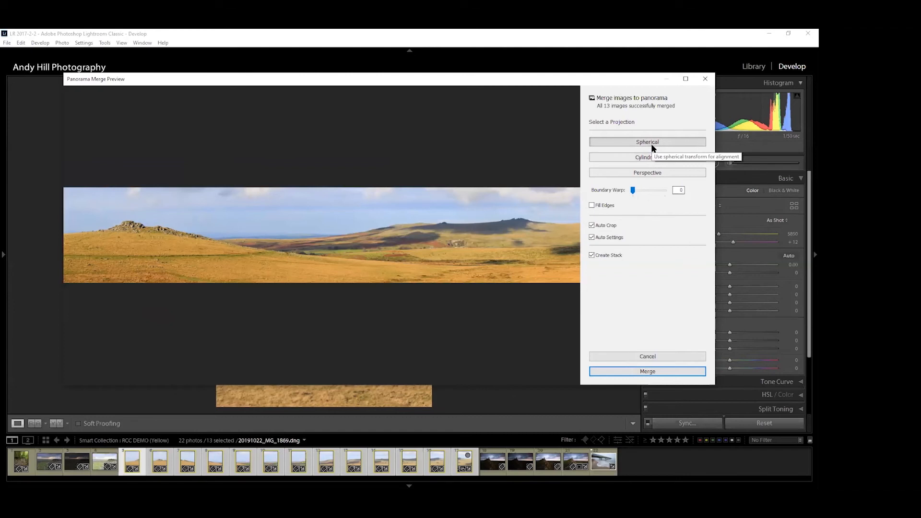
- Enable Fill Edges instead of Auto Crop, compare the panorama's sky edge with it off and on, and merge the panorama with it on
left_click(591, 225)
left_click(592, 205)
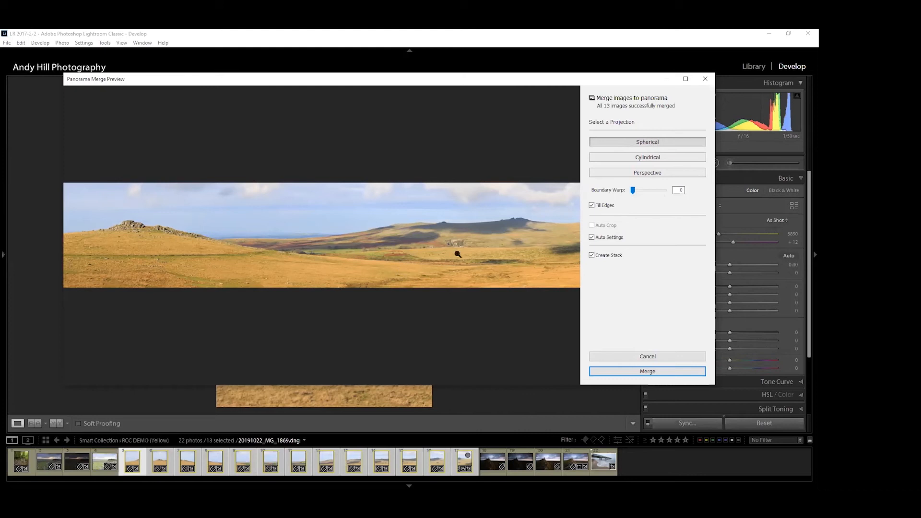
left_click(551, 192)
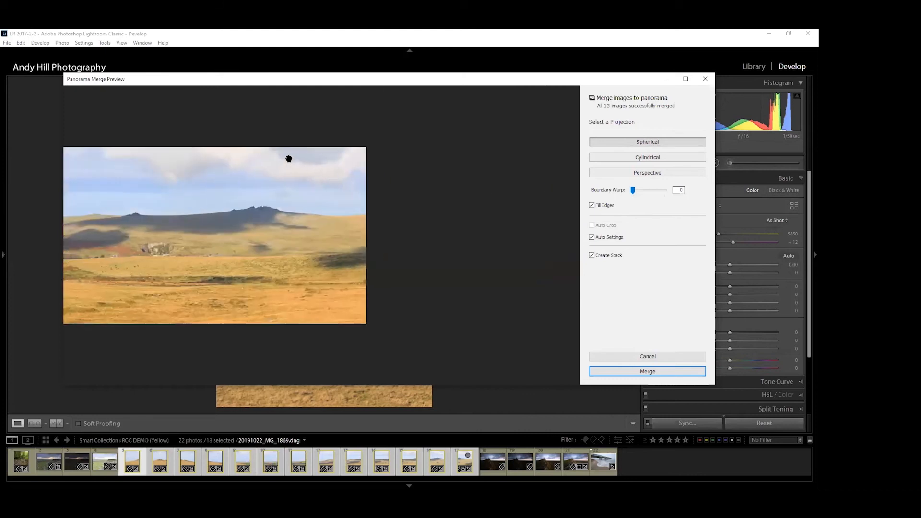
left_click_drag(288, 158, 377, 255)
left_click(592, 206)
left_click(592, 207)
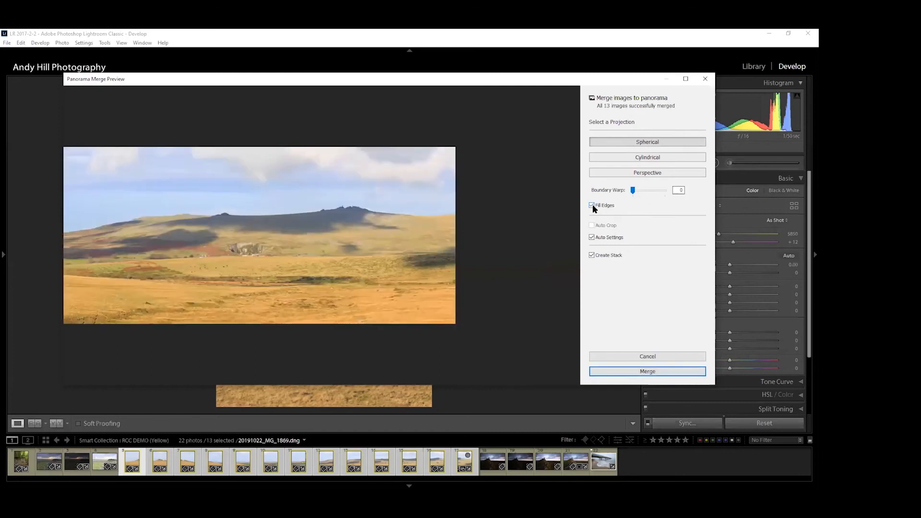
left_click(592, 205)
left_click(592, 205)
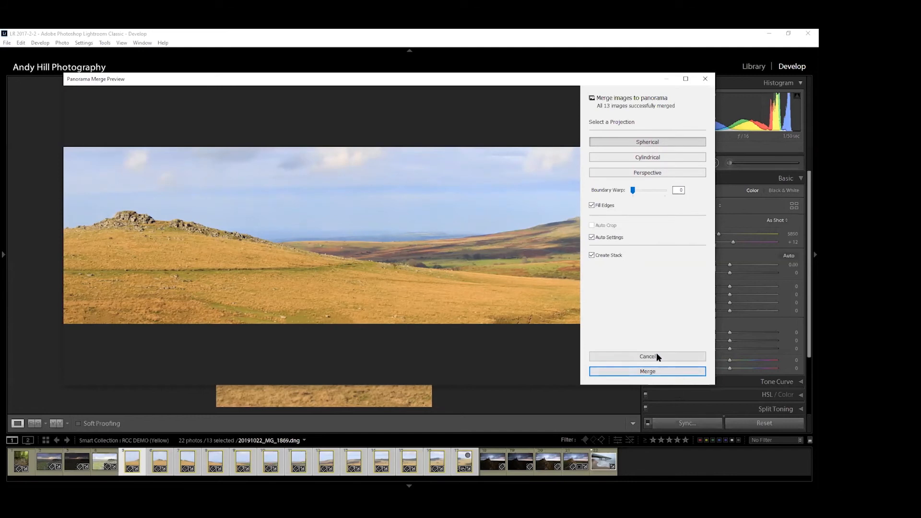
left_click(641, 375)
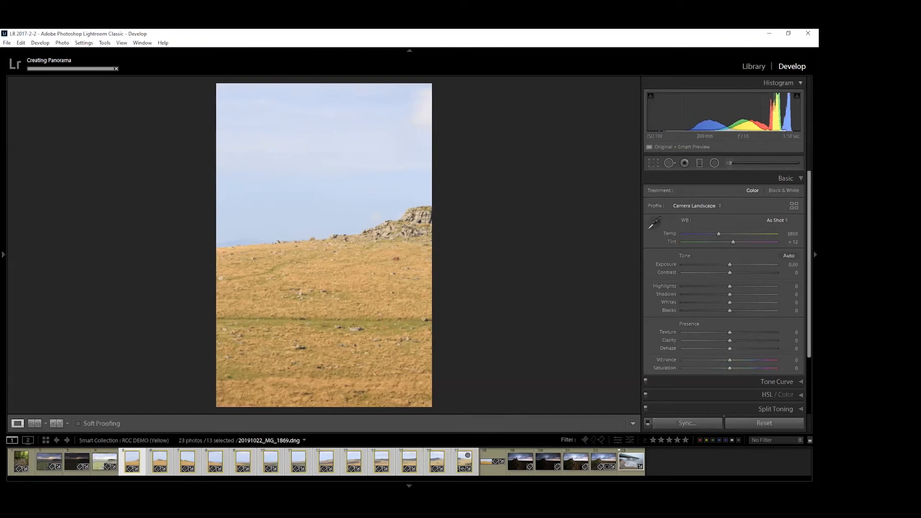
- Open the merged moorland panorama and set its Highlights to −27 and Whites to +1
left_click(489, 456)
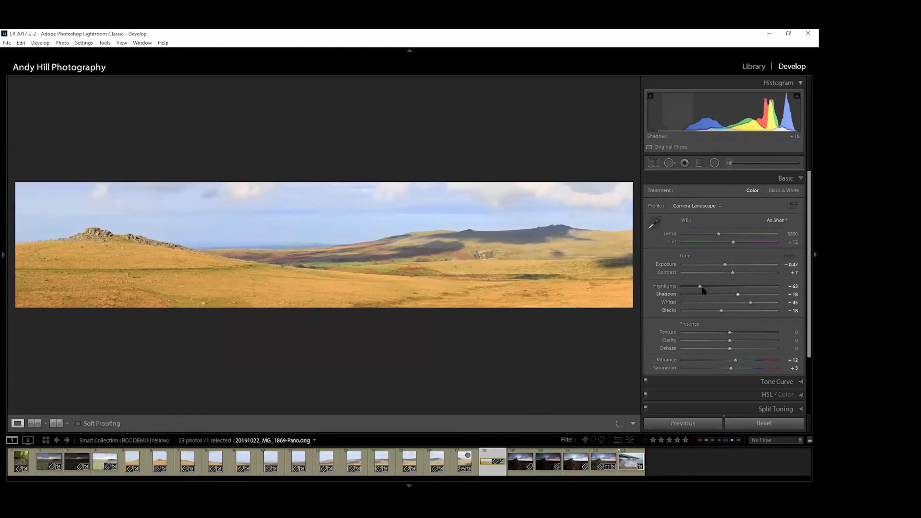
left_click_drag(701, 289, 730, 301)
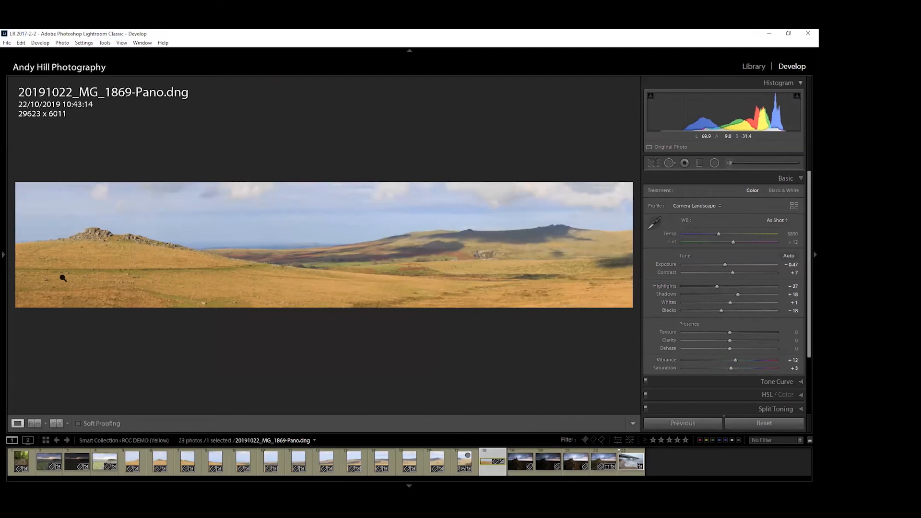
- Check the panorama's pixel dimensions and exposure details in the photo info overlay, and hide the overlay
mouse_move(9, 110)
key("i")
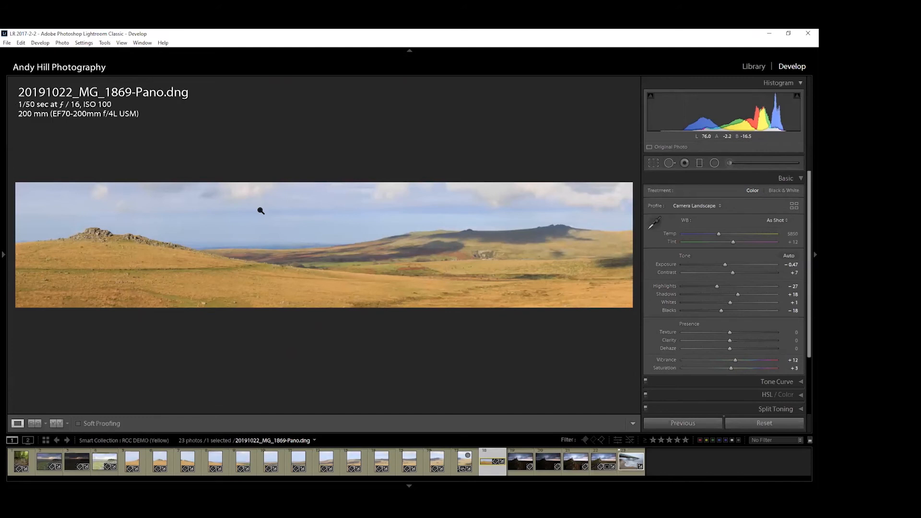
key("i")
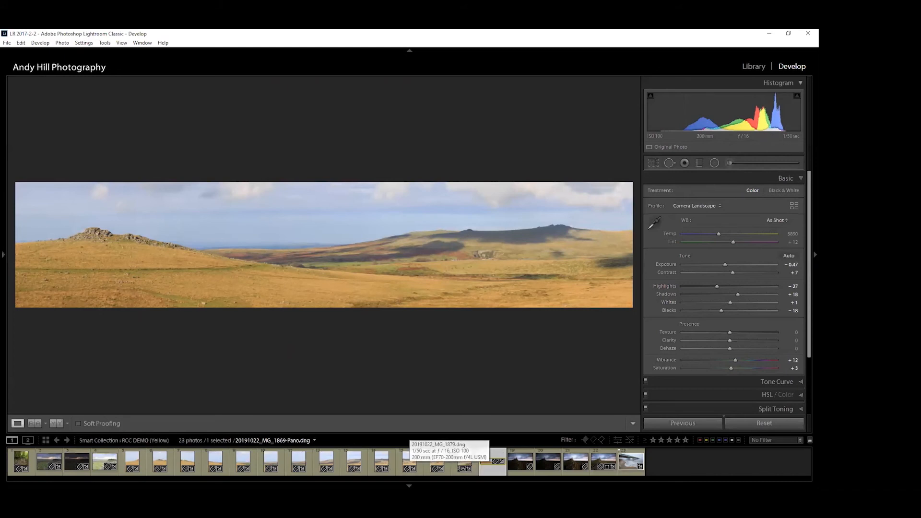
- Select the 13 source moorland frames, review which options Synchronize Settings would copy across them, and cancel
left_click(143, 463)
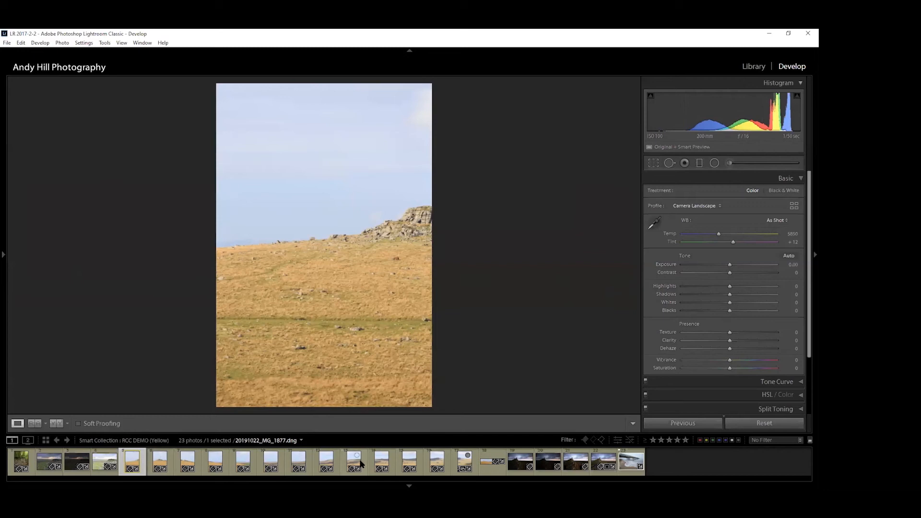
left_click(474, 459, "shift")
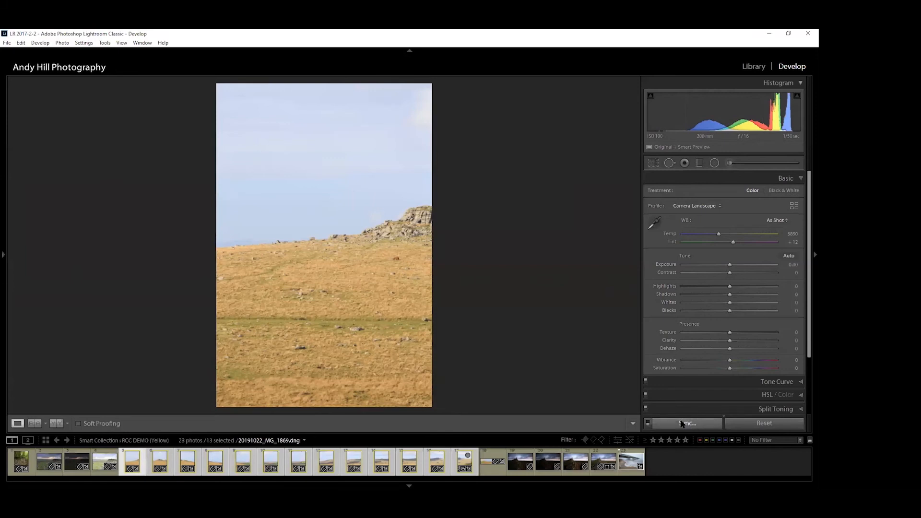
left_click(682, 424)
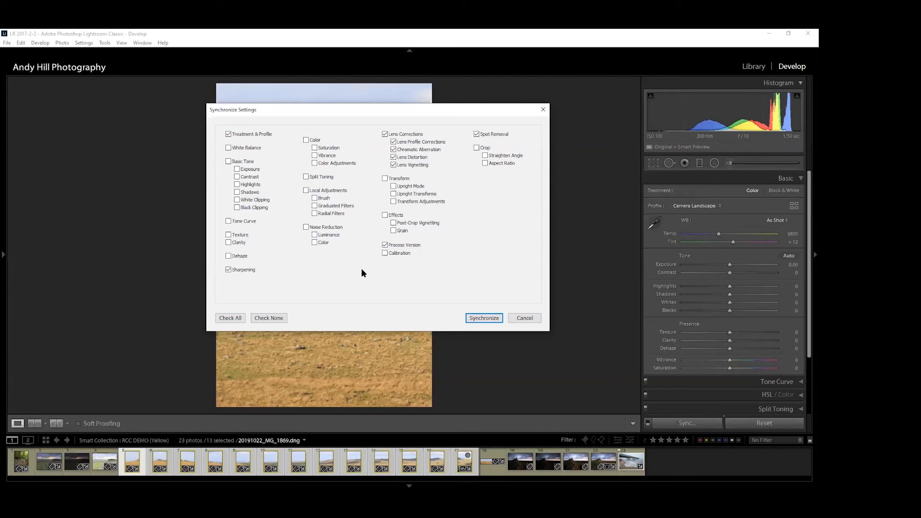
left_click(525, 318)
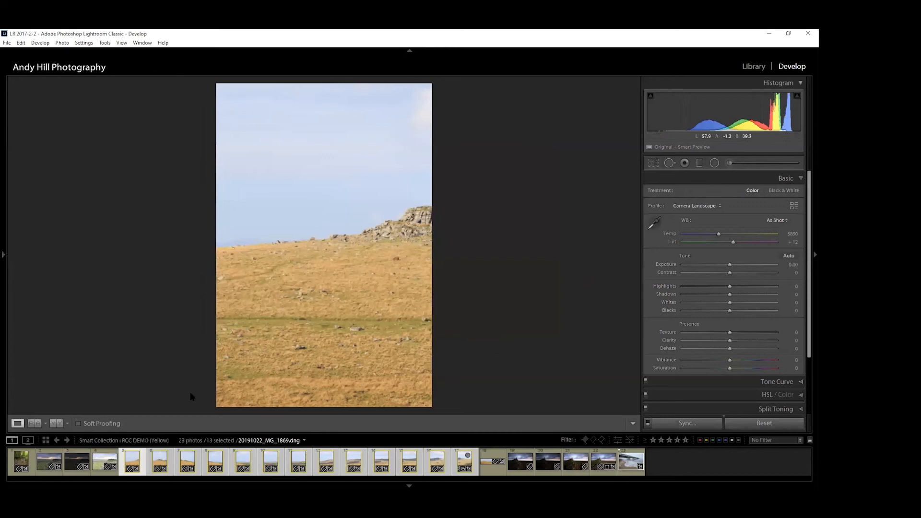
- Set the first sunset tor frame to Exposure +0.75, Contrast −59, Highlights −58, Shadows +26, Whites −51 and Blacks +49
left_click(45, 458)
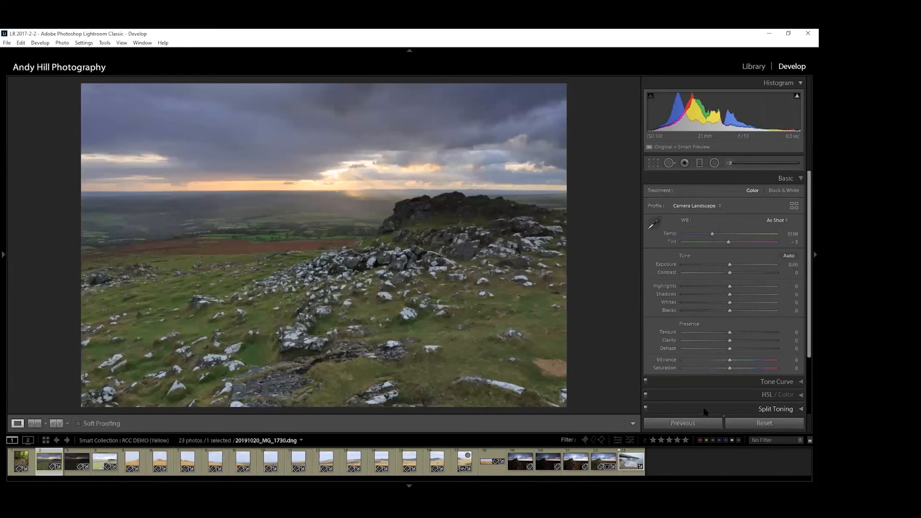
left_click(100, 459, "shift")
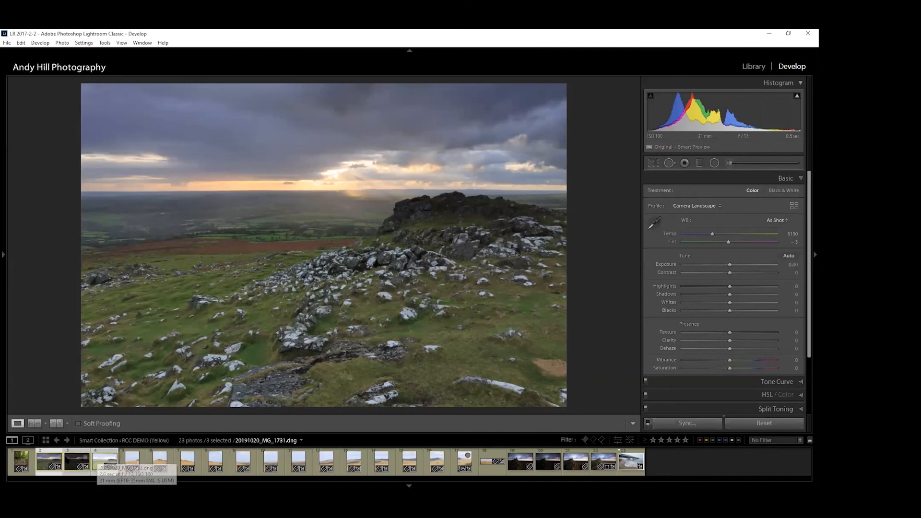
left_click(132, 458)
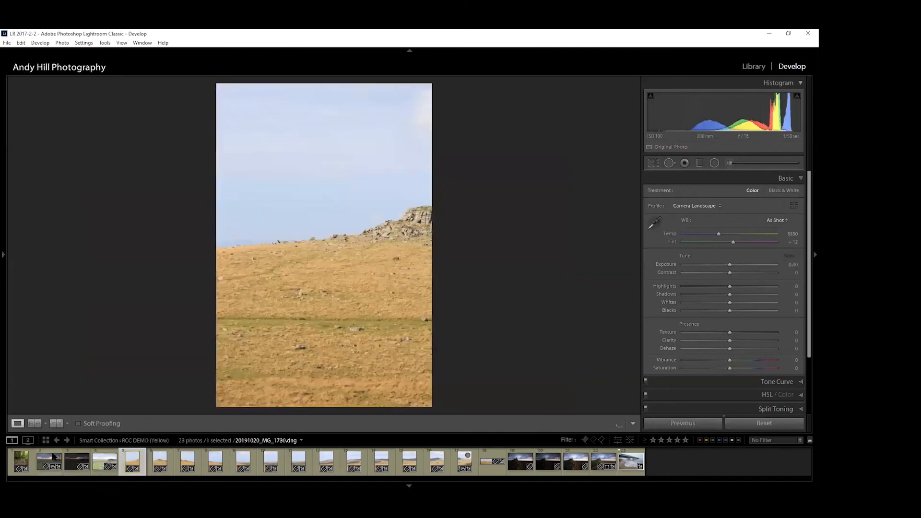
left_click(49, 454)
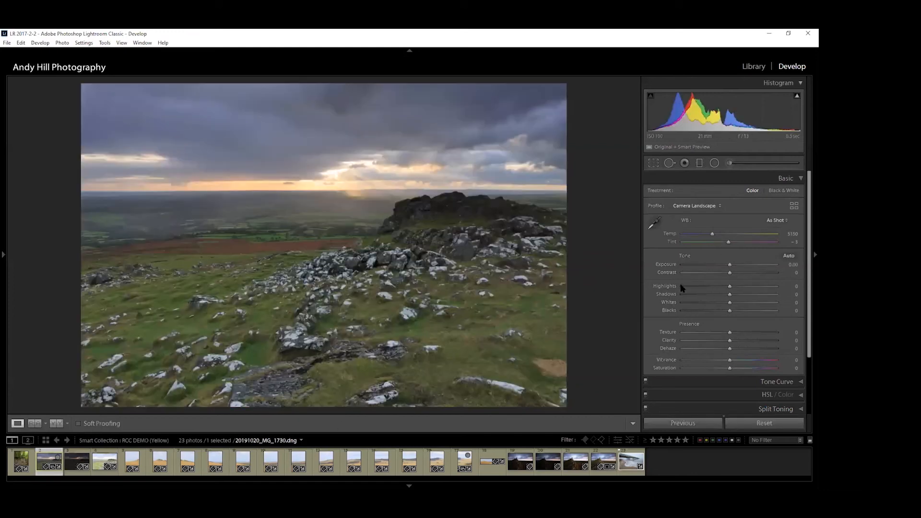
left_click_drag(730, 287, 752, 311)
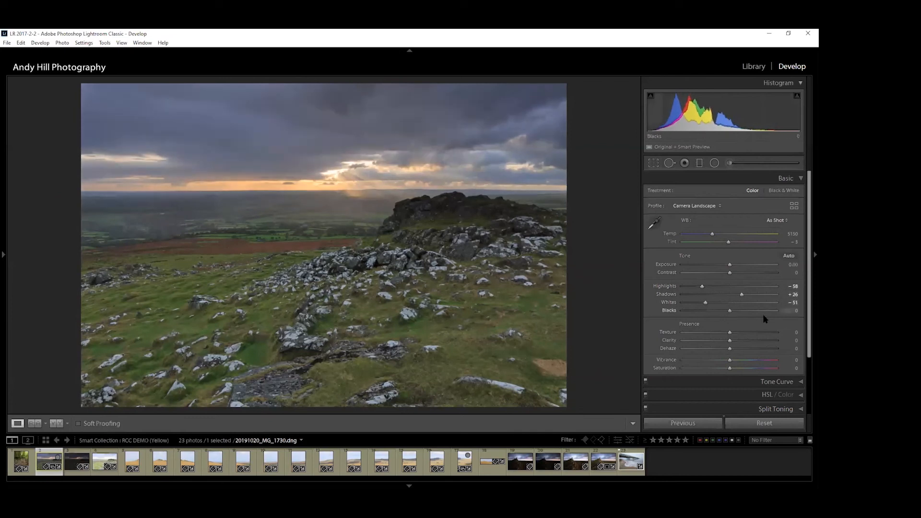
left_click_drag(731, 265, 702, 273)
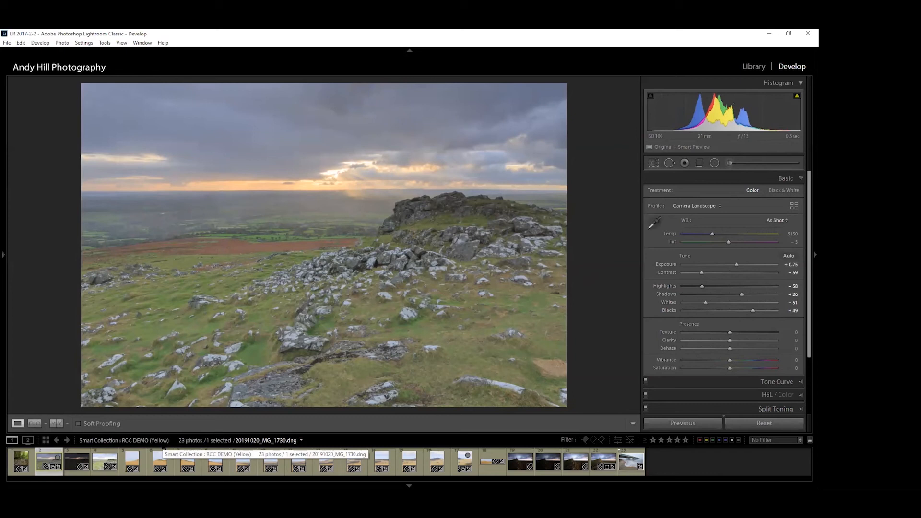
- Select the three sunset tor exposures, review the Basic Tone options in Synchronize Settings, and cancel
left_click(105, 458, "shift")
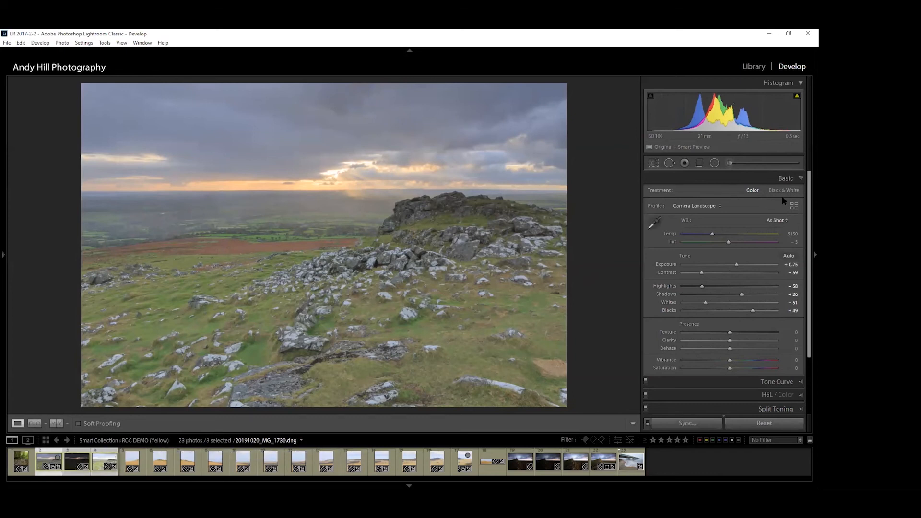
left_click(688, 424)
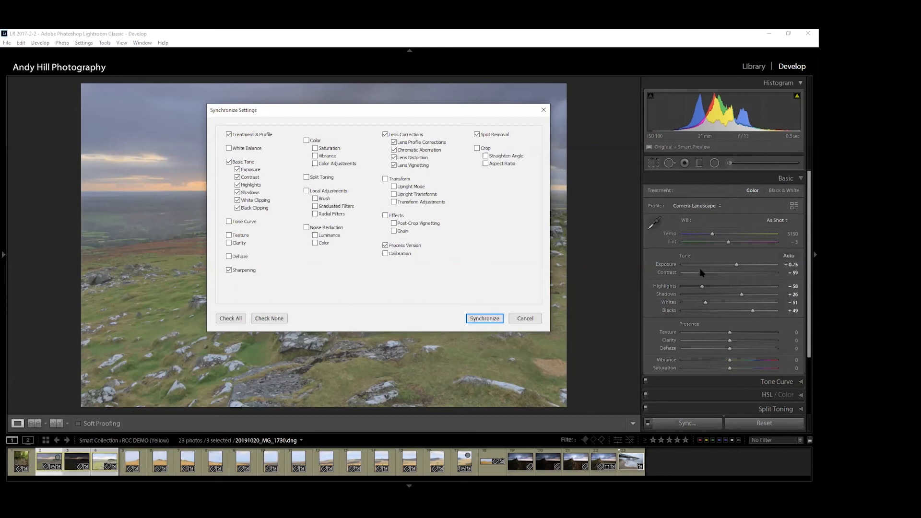
left_click(526, 320)
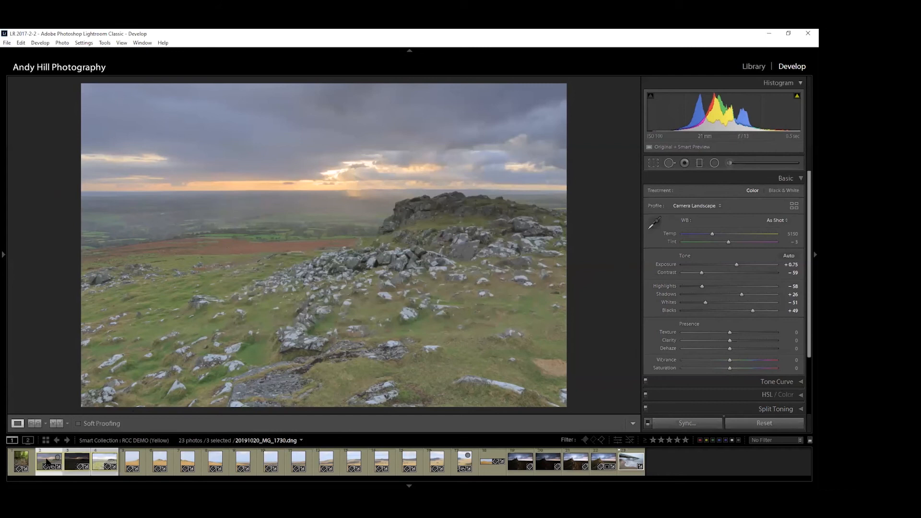
- Reset the first sunset tor frame's develop settings and select all three tor exposures together
left_click(764, 424)
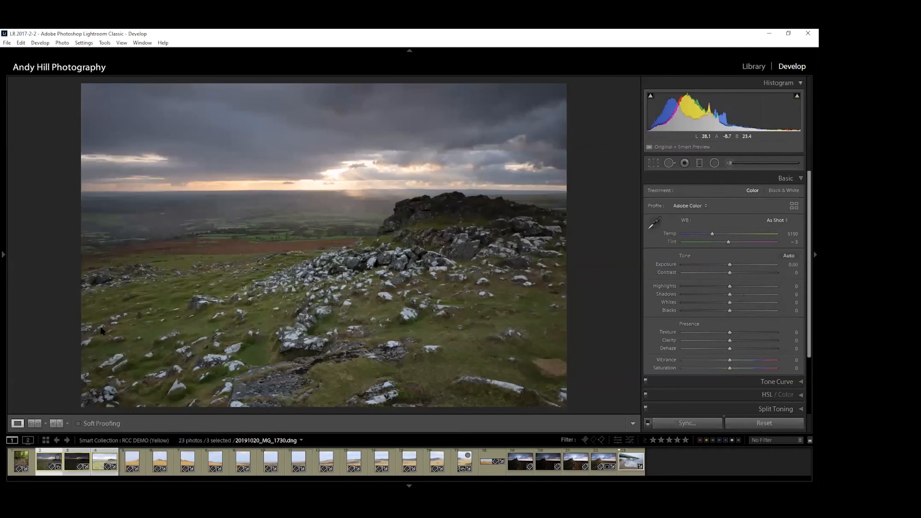
left_click(75, 459)
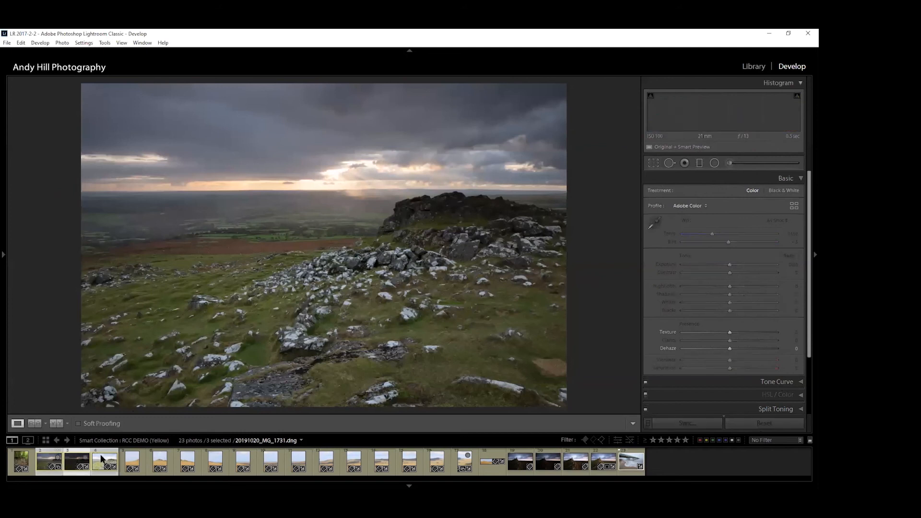
left_click(47, 460)
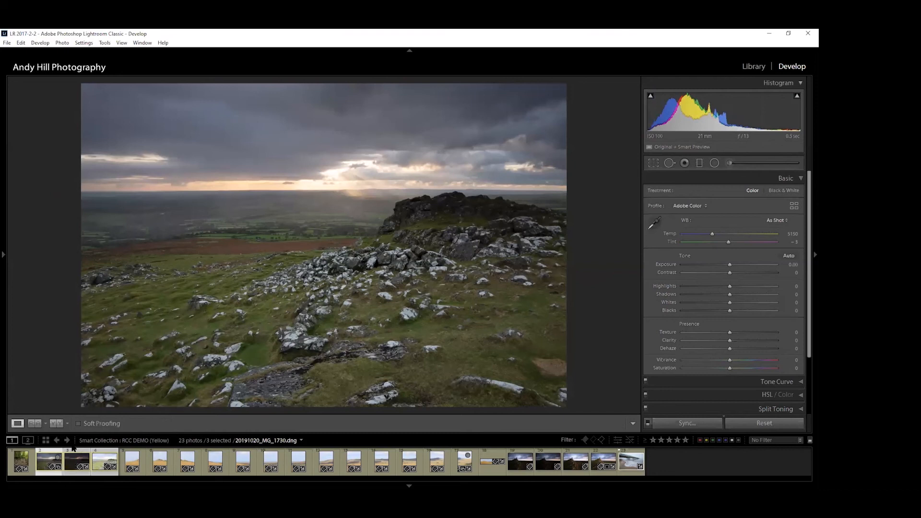
left_click(108, 452)
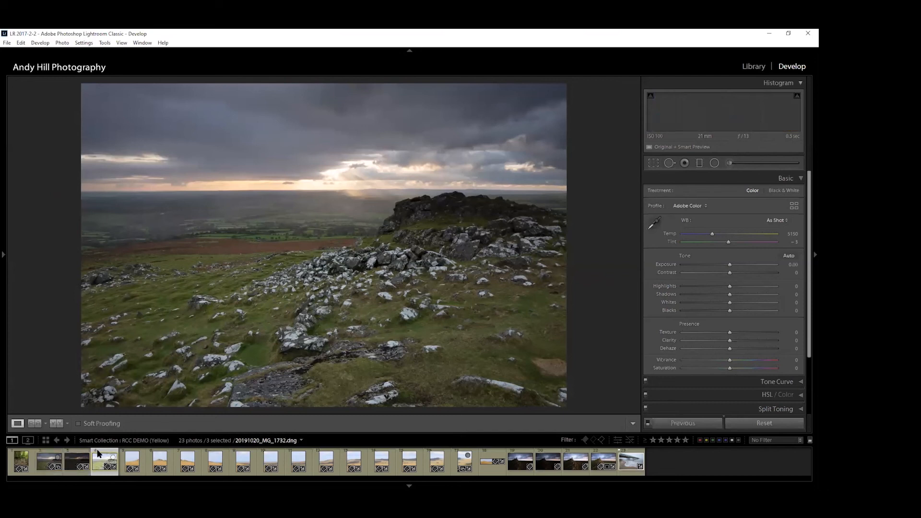
left_click(48, 454)
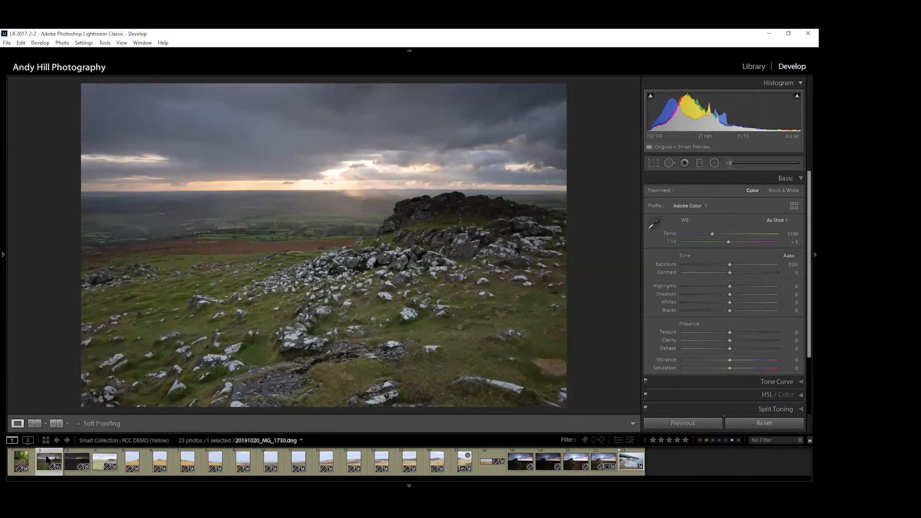
left_click(99, 453, "shift")
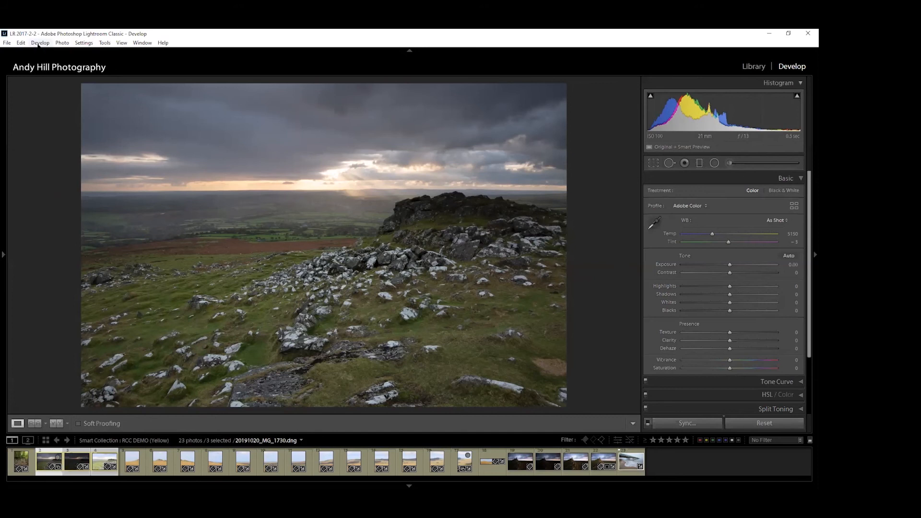
- Match the total exposures of the three selected sunset tor frames and check each frame individually
left_click(81, 43)
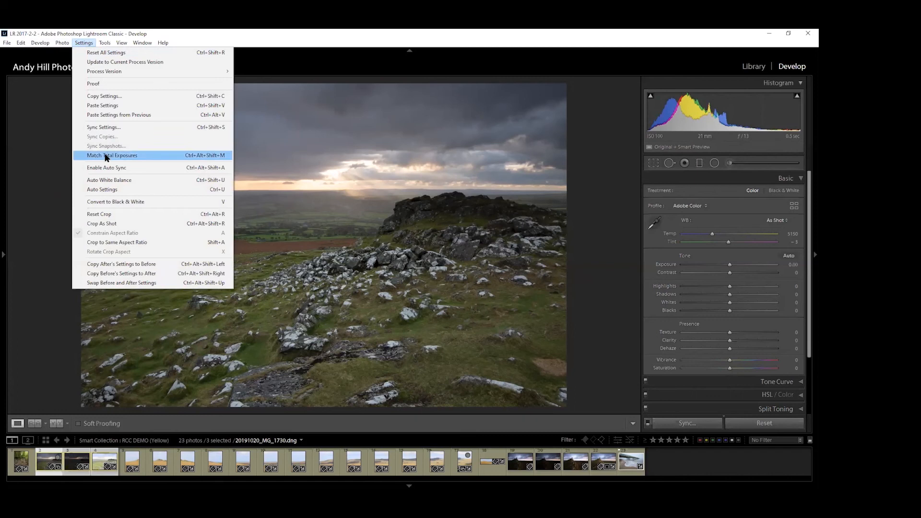
left_click(134, 156)
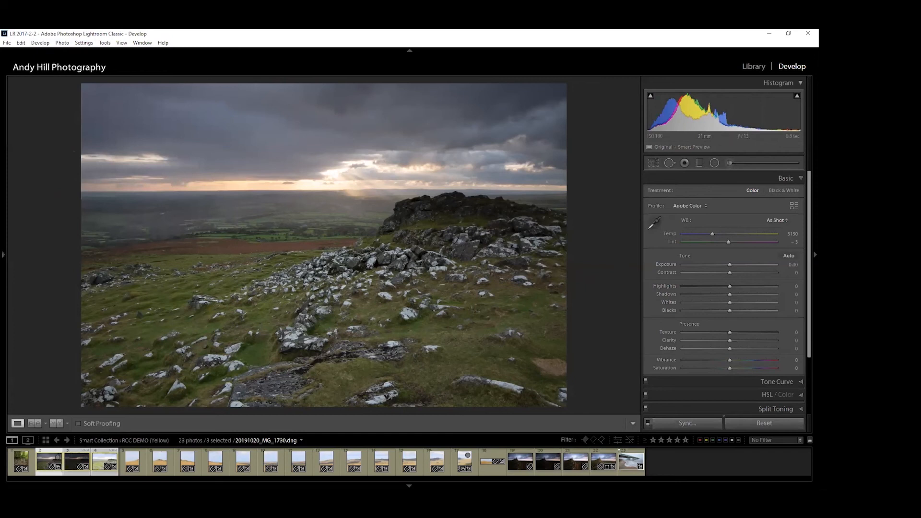
left_click(77, 453)
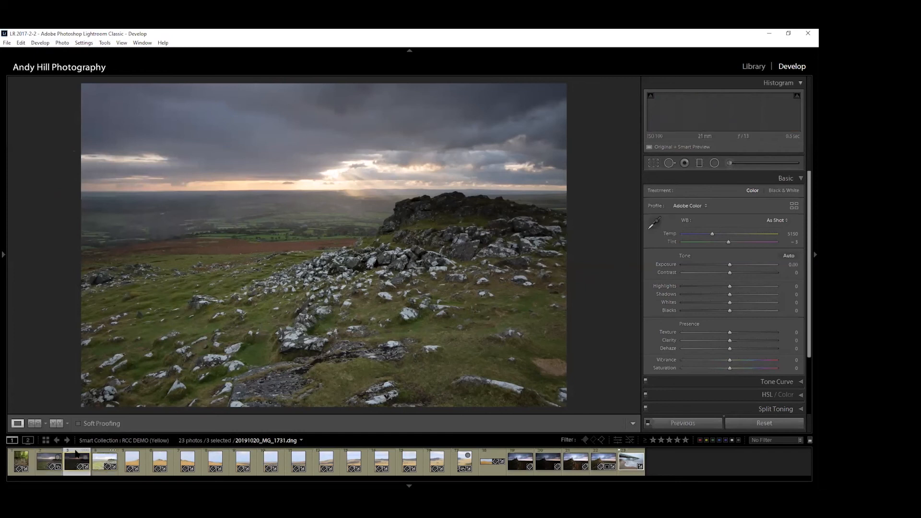
left_click(46, 458)
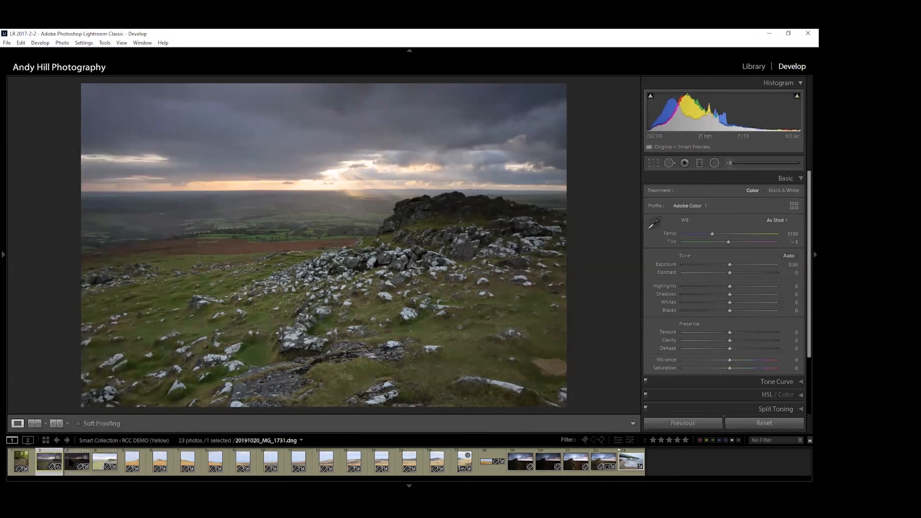
left_click(72, 461)
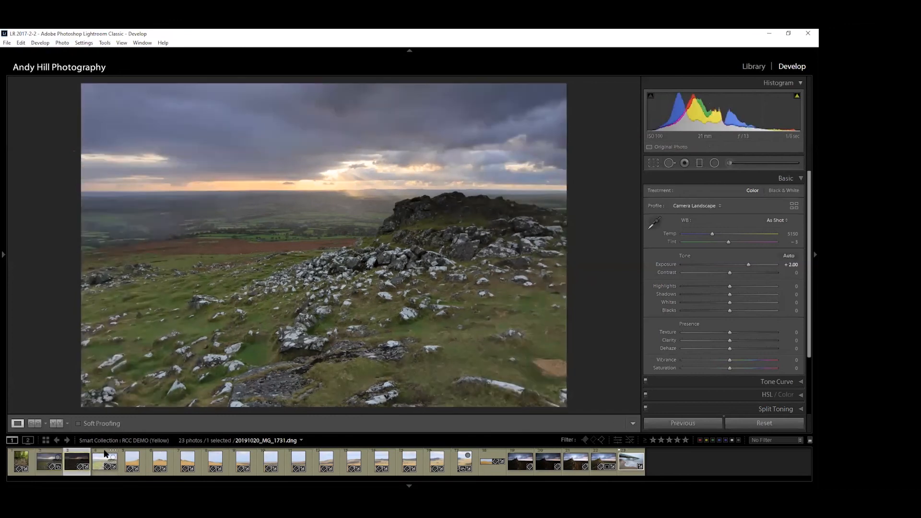
left_click(105, 453)
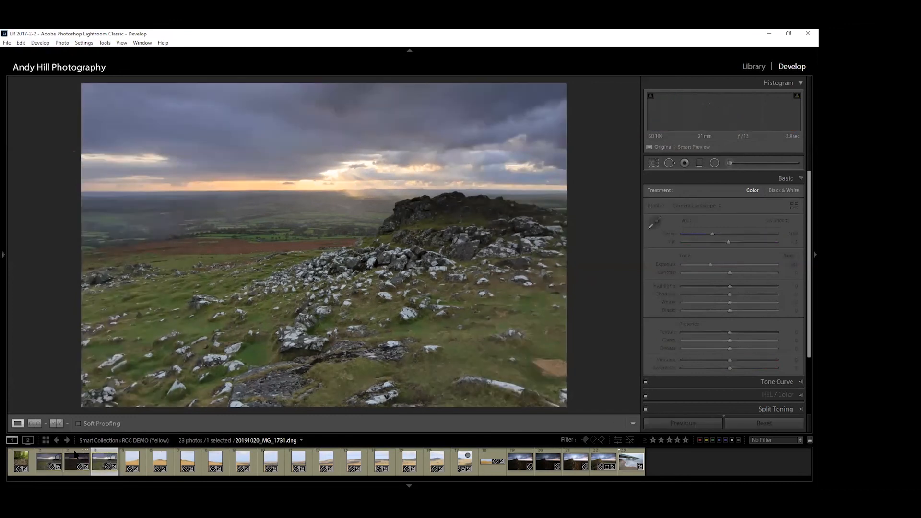
- Compare the brightness and colour of the three exposure-matched sunset tor frames by switching between them
left_click(75, 454)
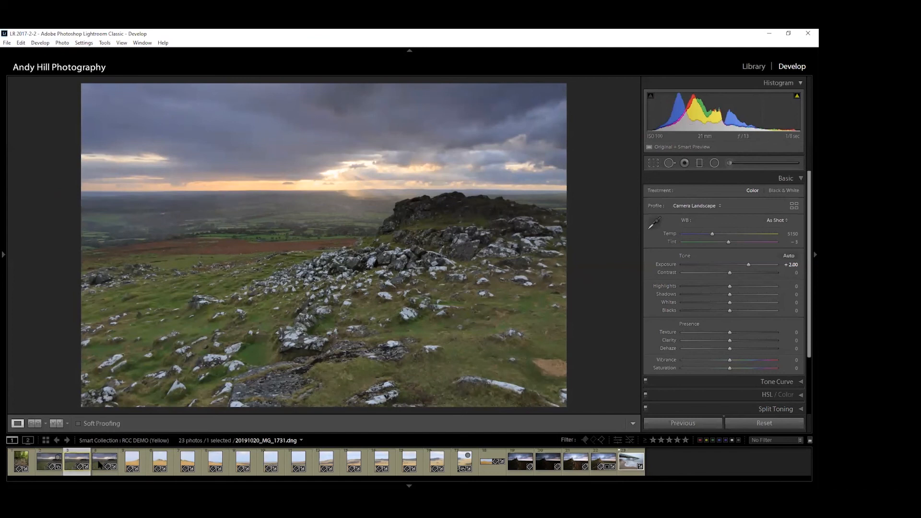
left_click(43, 460)
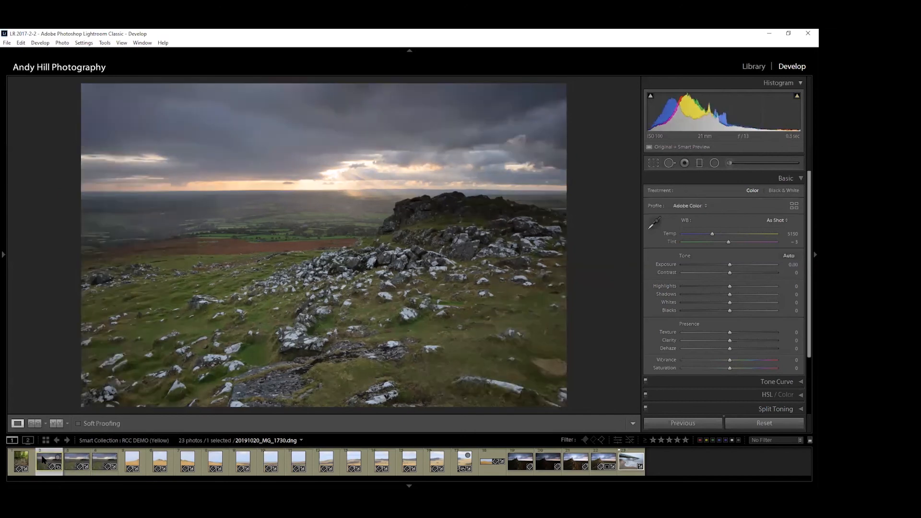
left_click(75, 462)
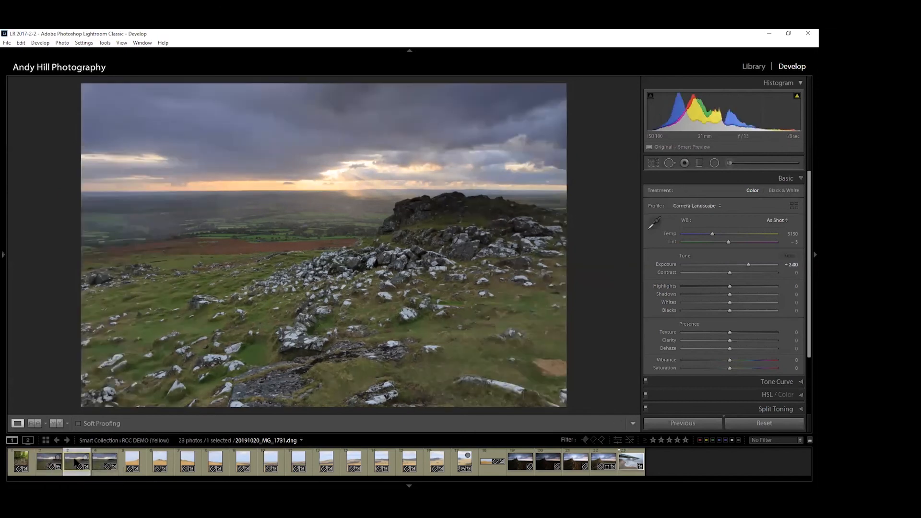
left_click(100, 462)
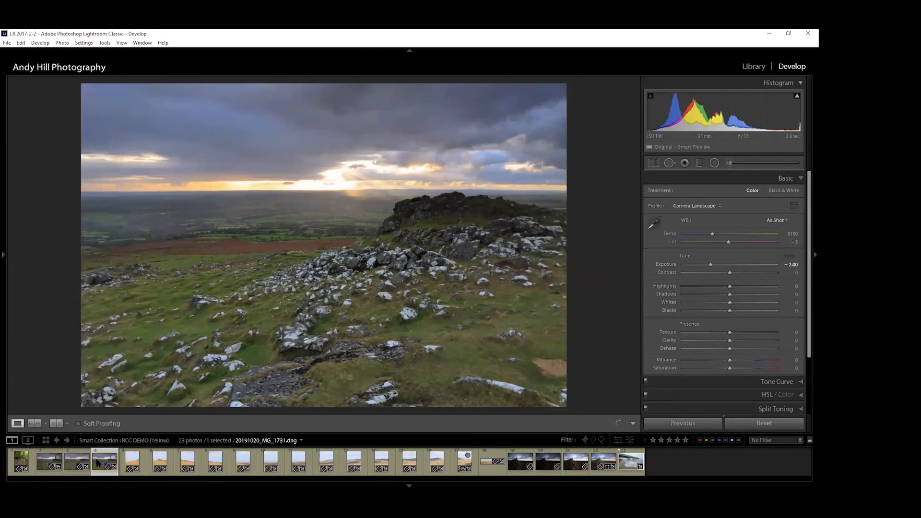
left_click(71, 459)
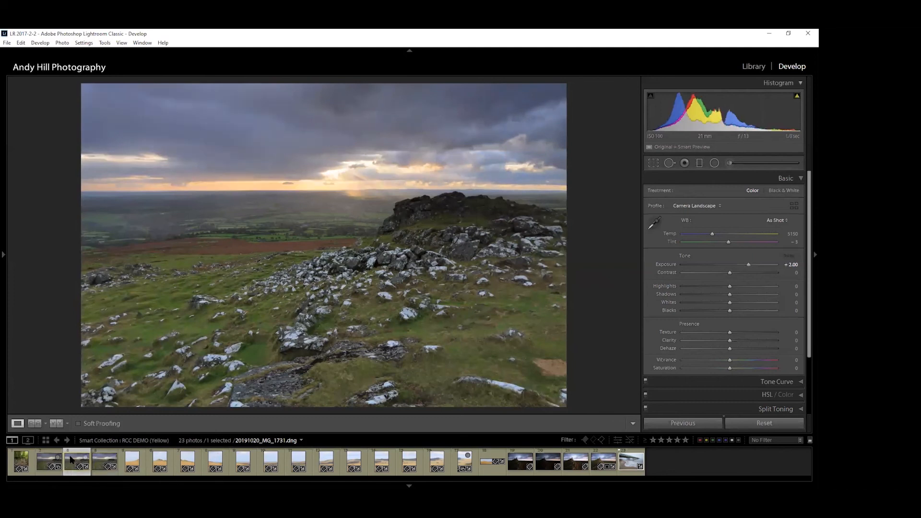
left_click(46, 460)
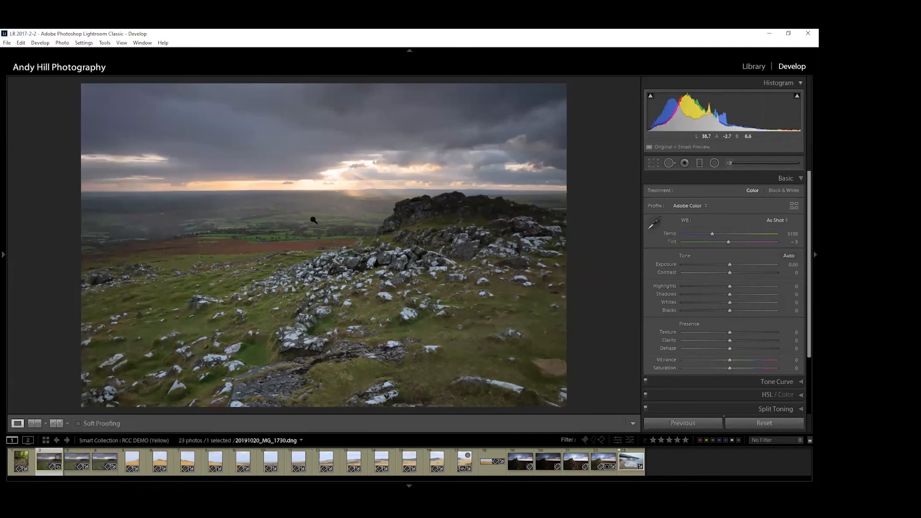
key("Right")
key("Right")
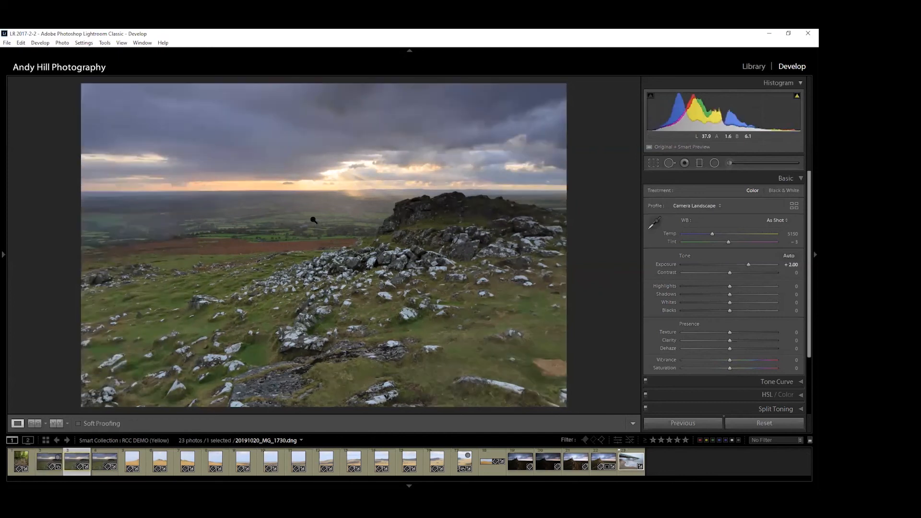
key("Left")
key("Left")
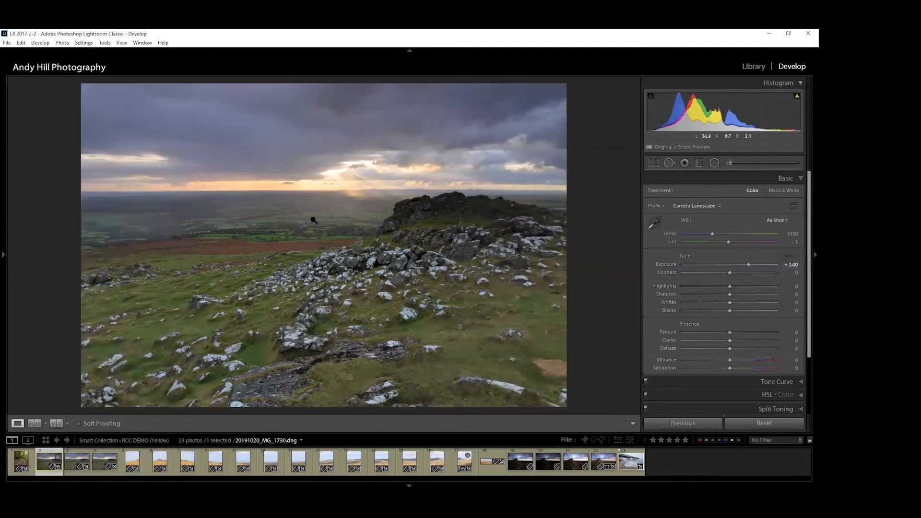
key("Right")
key("Right")
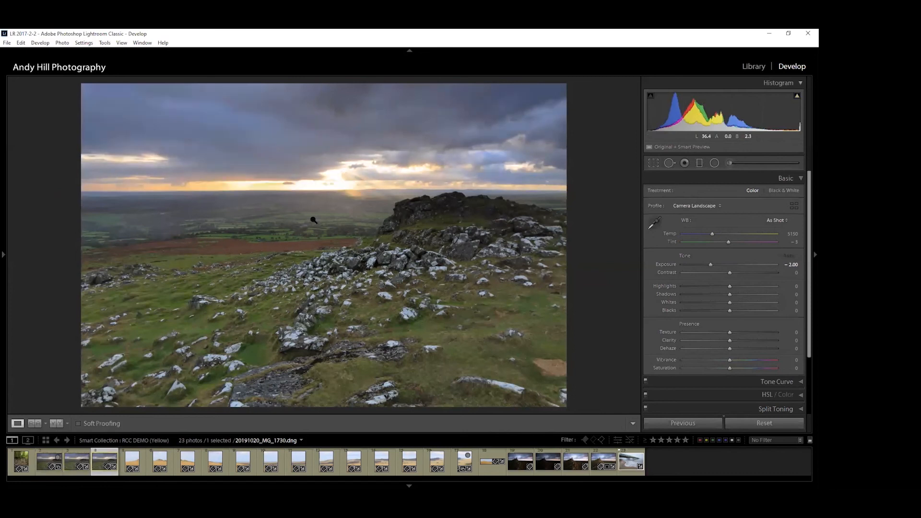
- Reset the develop settings of the second and third sunset tor frames
left_click(79, 458)
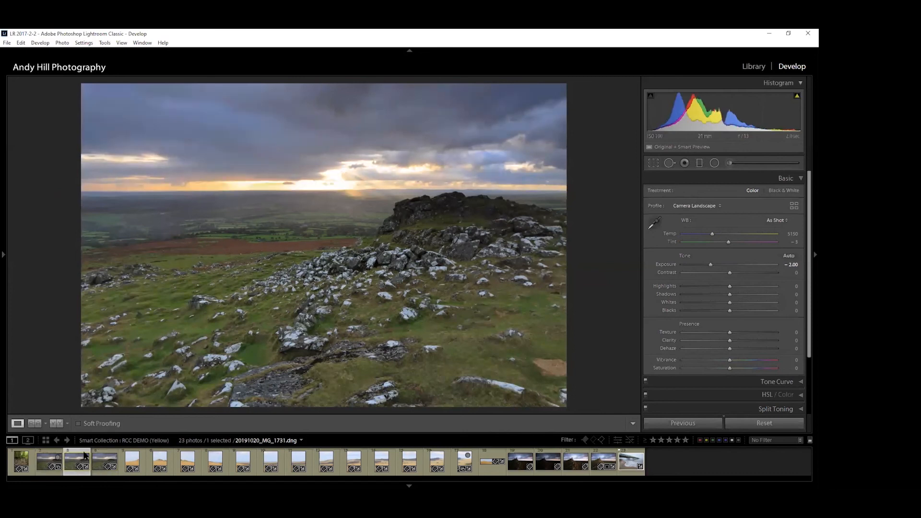
left_click(764, 424)
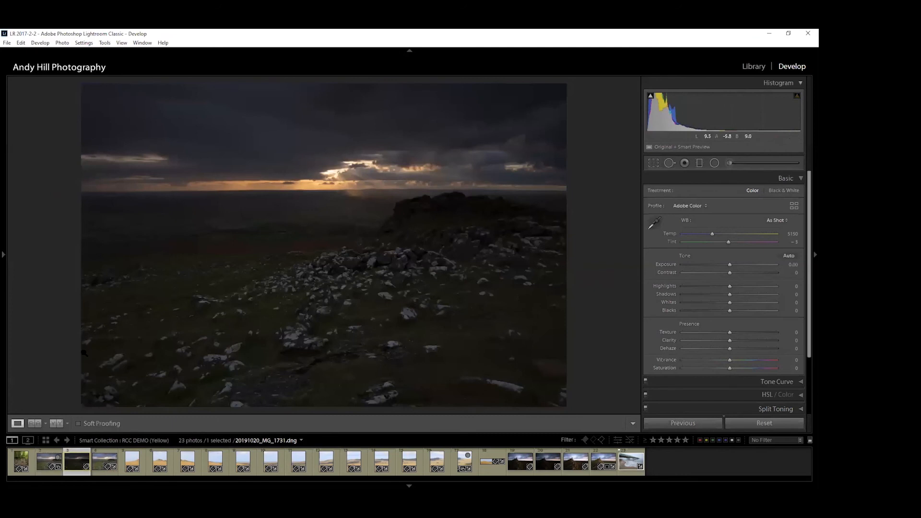
left_click(101, 458)
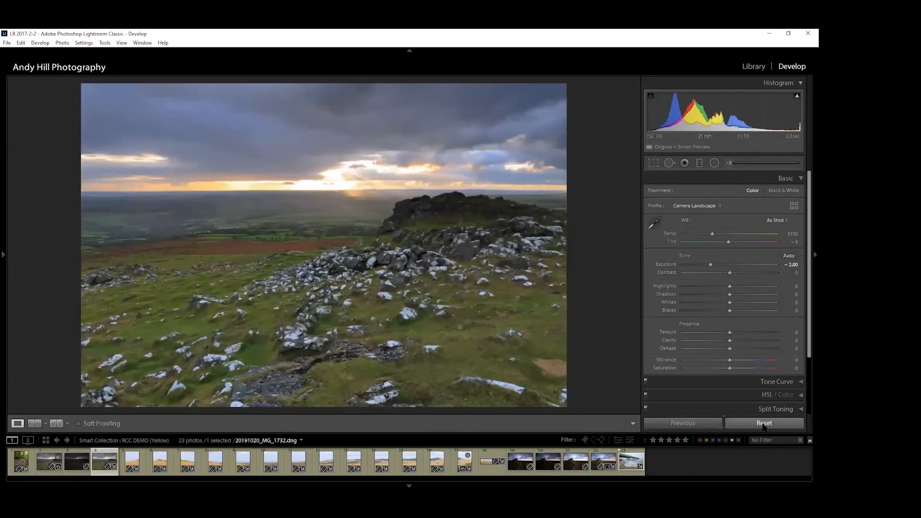
left_click(764, 424)
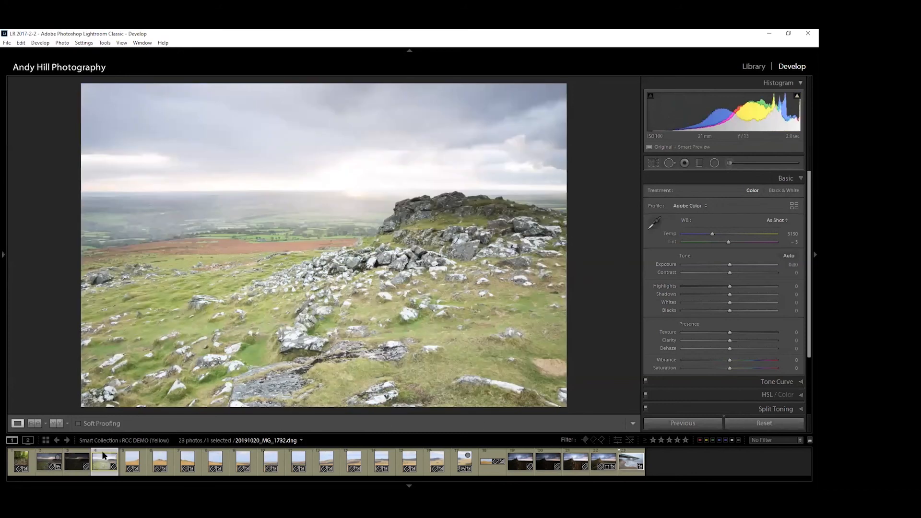
- Select all three sunset tor exposures together again and review the available settings commands
left_click(45, 457)
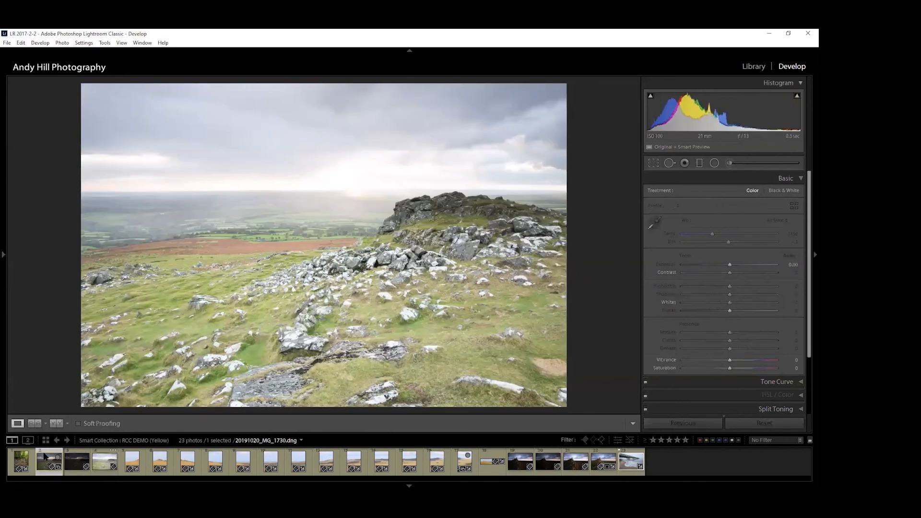
left_click(99, 460, "shift")
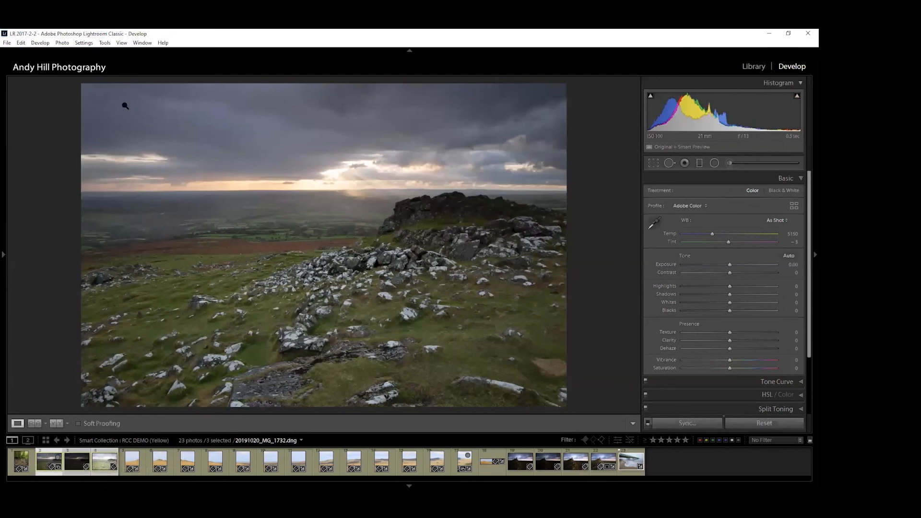
left_click(84, 43)
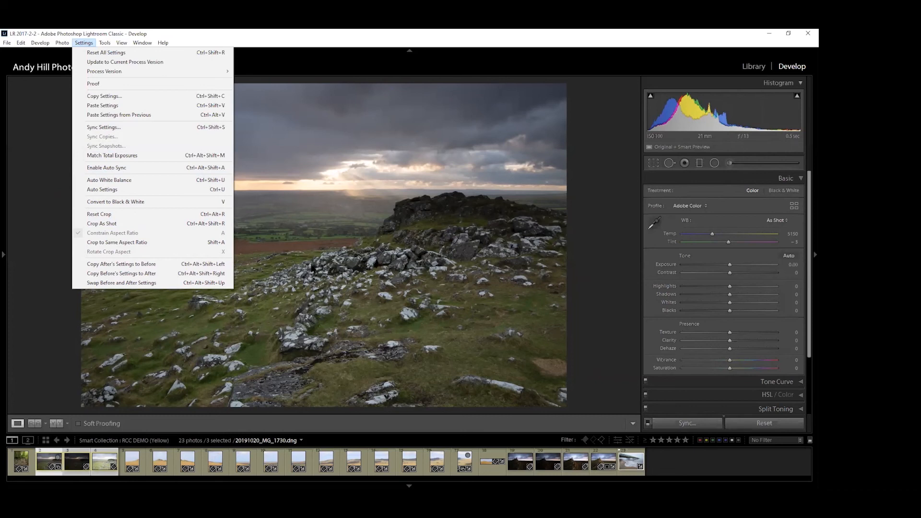
left_click(256, 45)
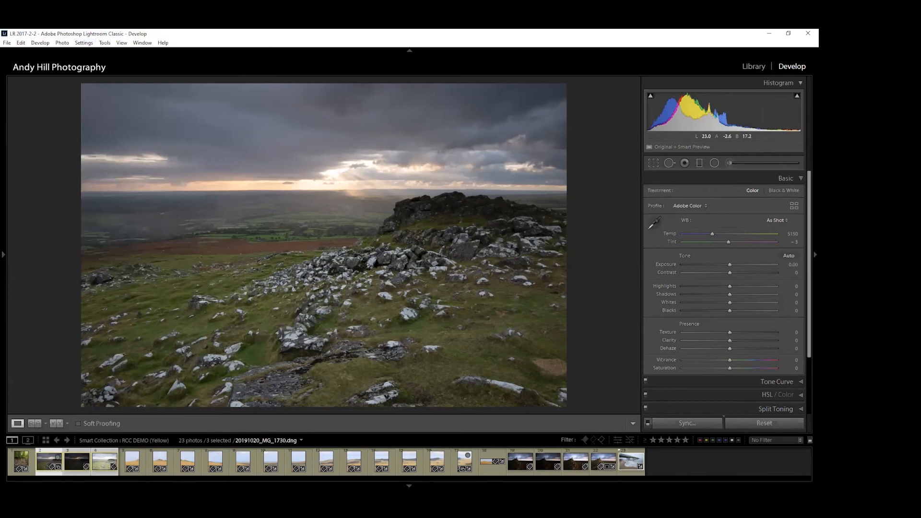
key("ctrl+h")
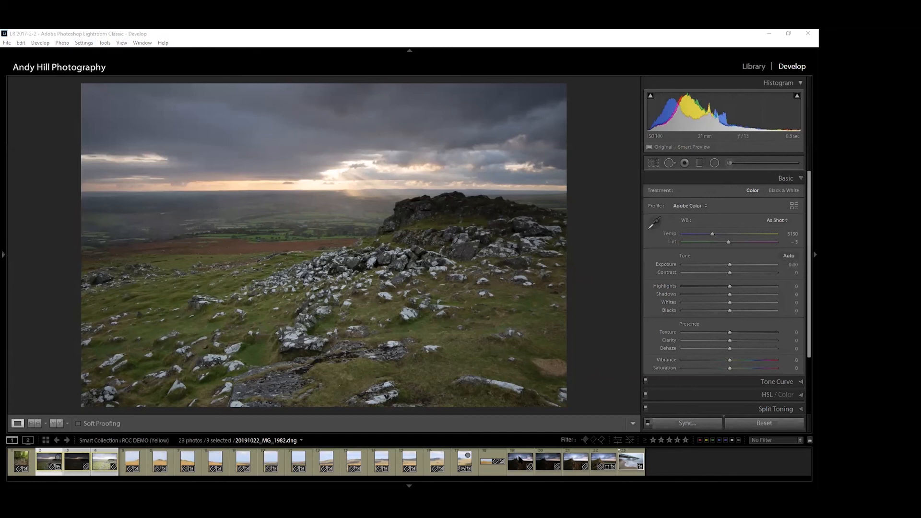
- View the three bracketed hilltop tower exposures and their merged HDR photo one after another
left_click(519, 461)
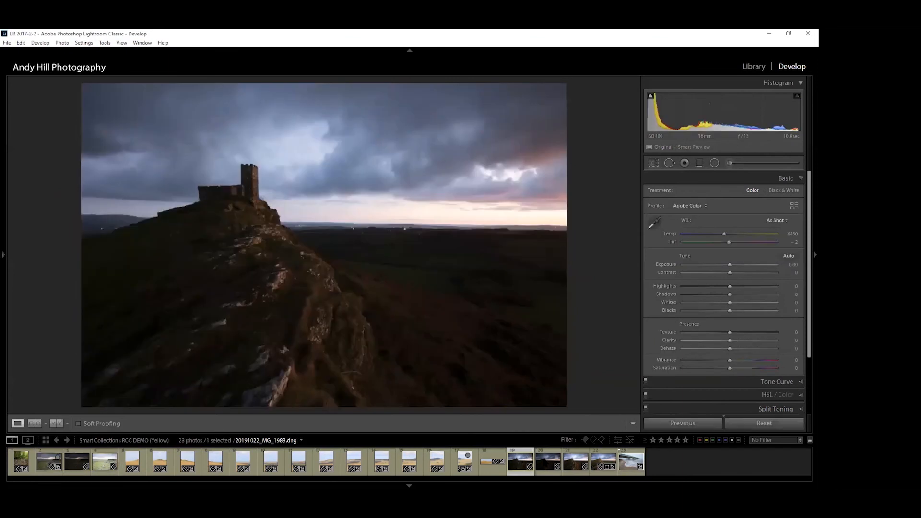
left_click(548, 461)
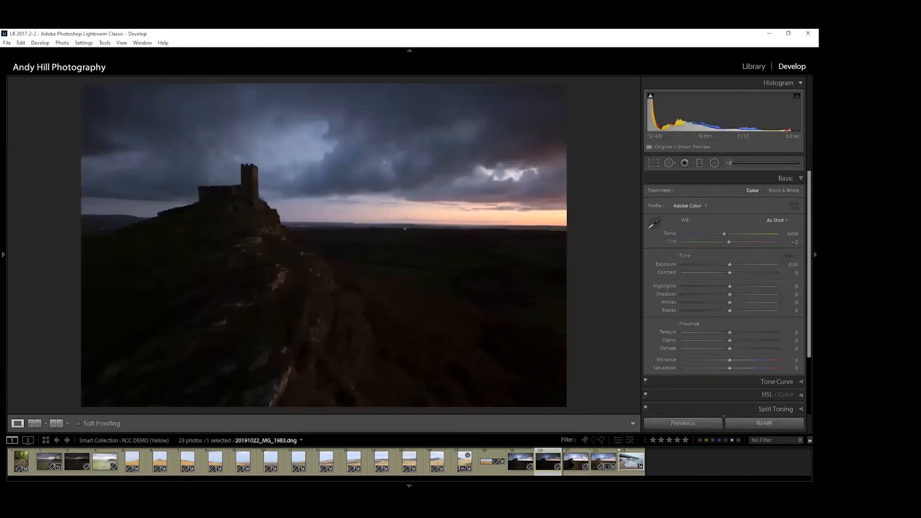
left_click(576, 461)
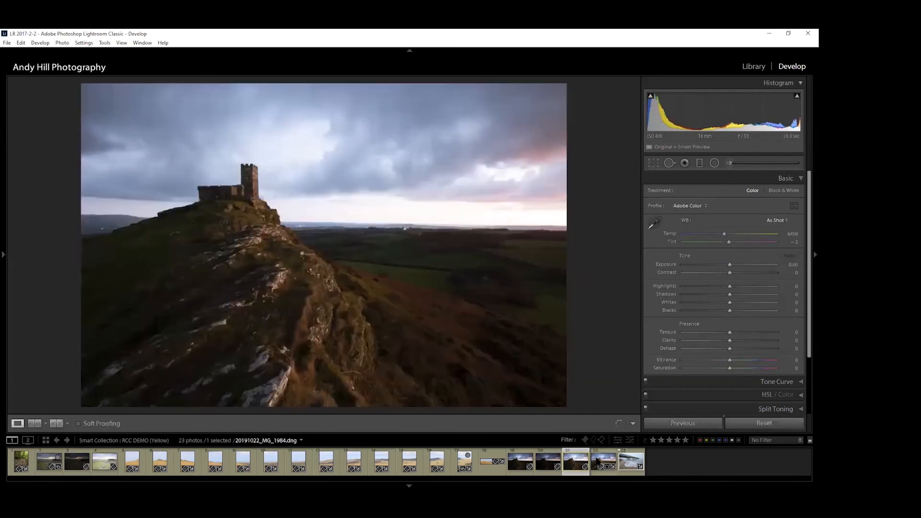
left_click(600, 461)
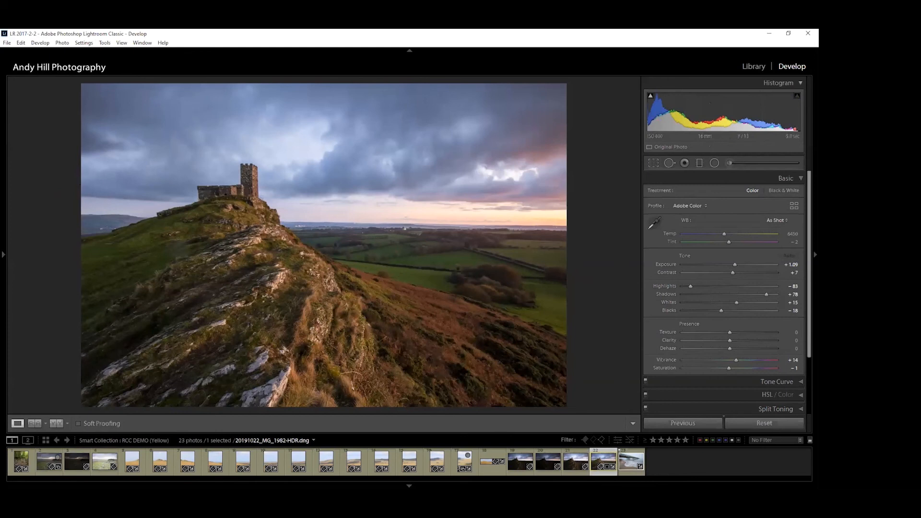
- Try a Grain Amount of 97 on the hilltop tower HDR photo, inspecting the sky up close, and return it to 0
left_click(797, 179)
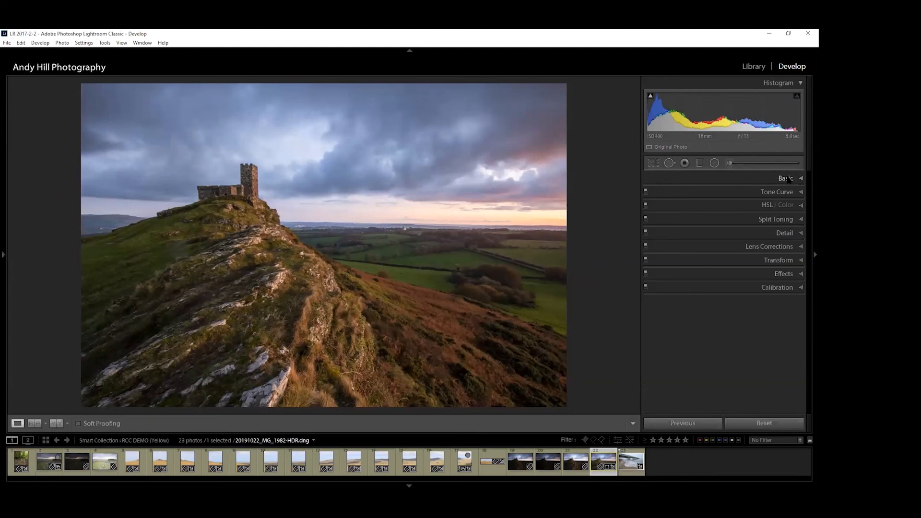
left_click(800, 278)
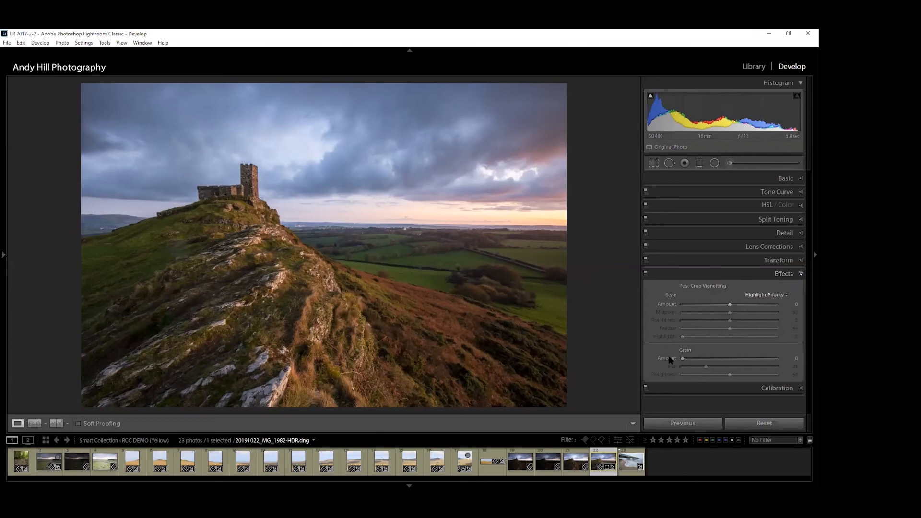
left_click_drag(682, 359, 774, 364)
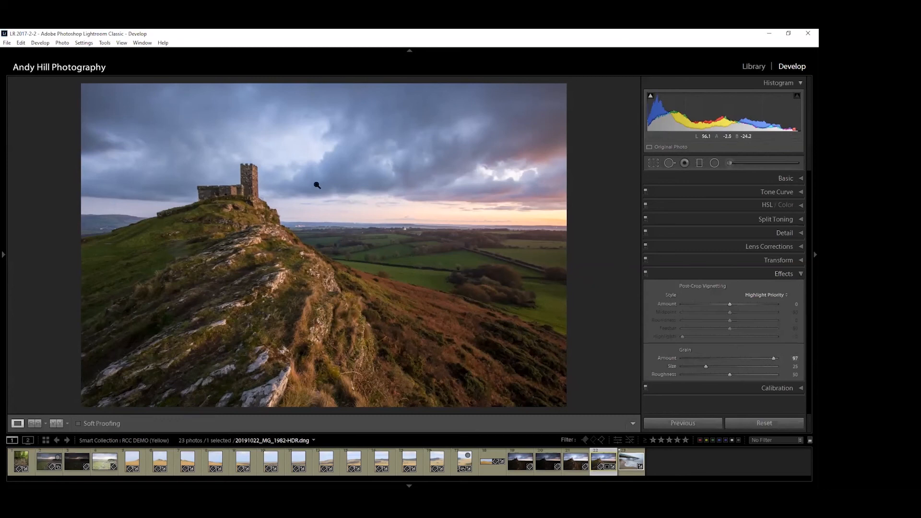
left_click(314, 182)
left_click_drag(774, 362, 741, 362)
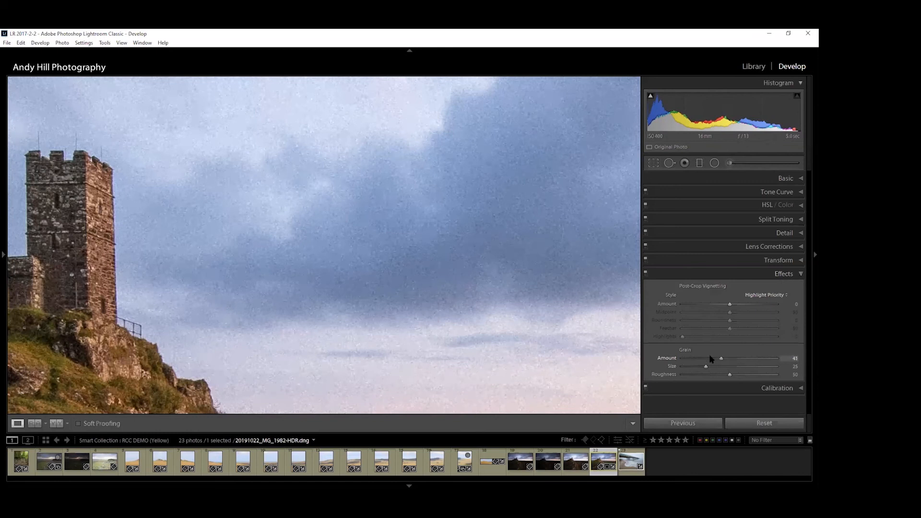
left_click_drag(685, 358, 675, 355)
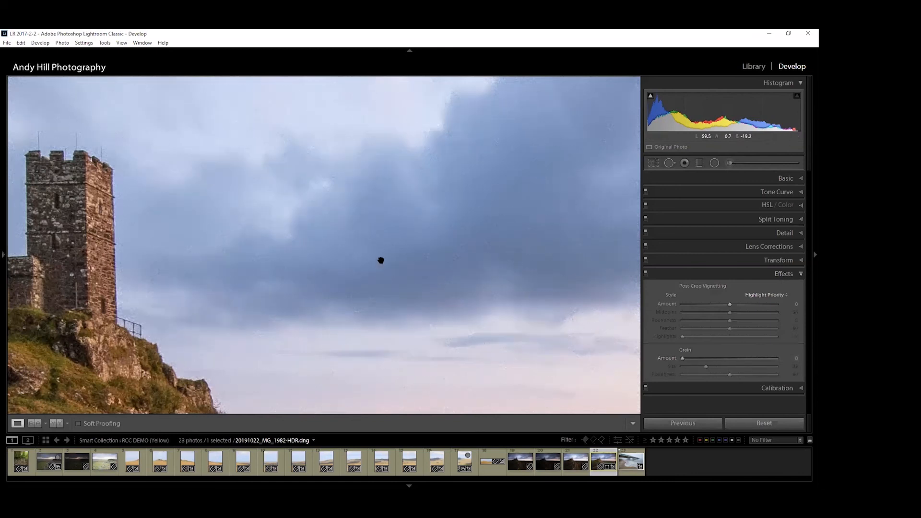
left_click(354, 250)
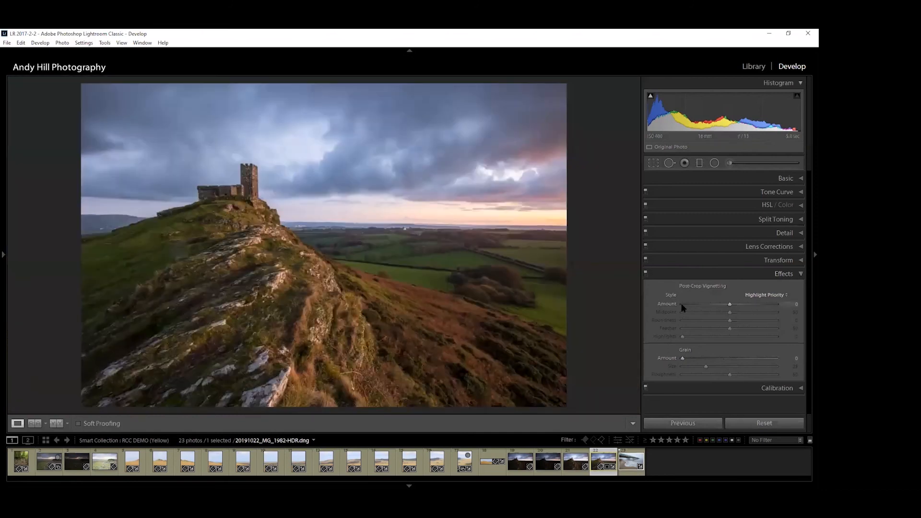
- Try a post-crop vignette Amount of −100 on the hilltop tower HDR photo and return it to 0
mouse_move(730, 305)
left_mouse_down()
mouse_move(679, 304)
mouse_move(776, 311)
mouse_move(691, 304)
mouse_move(757, 303)
mouse_move(703, 304)
mouse_move(730, 308)
left_mouse_up()
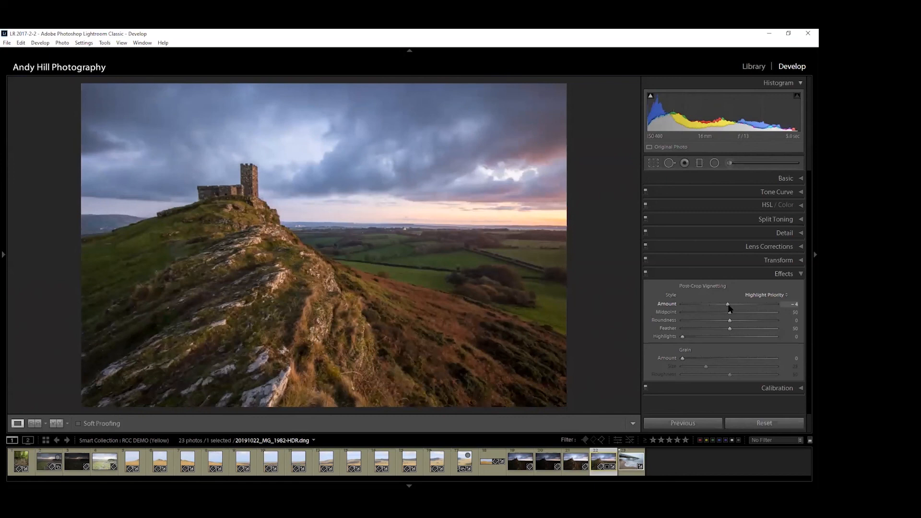
left_click_drag(730, 308, 728, 309)
left_click_drag(728, 309, 675, 300)
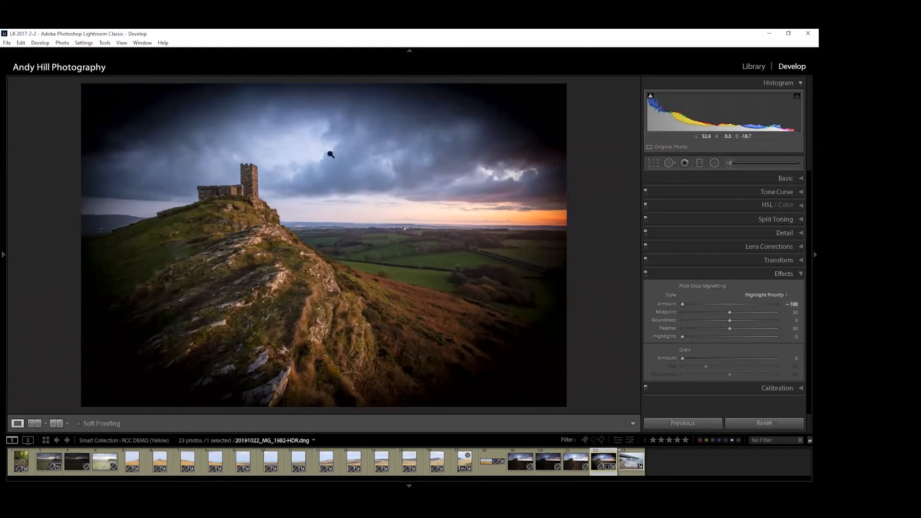
double_click(683, 305)
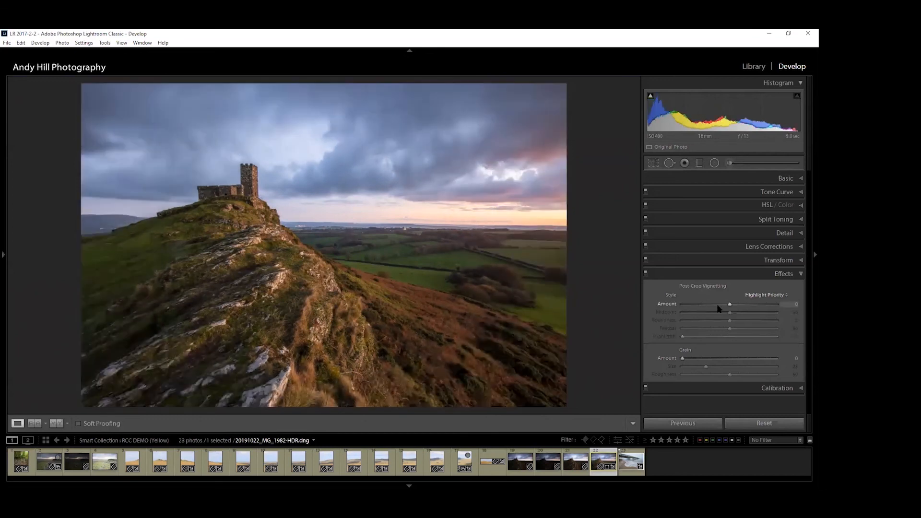
- Try a white vignette frame with Amount +100, Feather 0, Roundness −100 and Midpoint 0, and reset its Amount to 0
mouse_move(729, 305)
left_mouse_down()
mouse_move(720, 304)
mouse_move(730, 306)
left_mouse_up()
left_click_drag(729, 304, 779, 304)
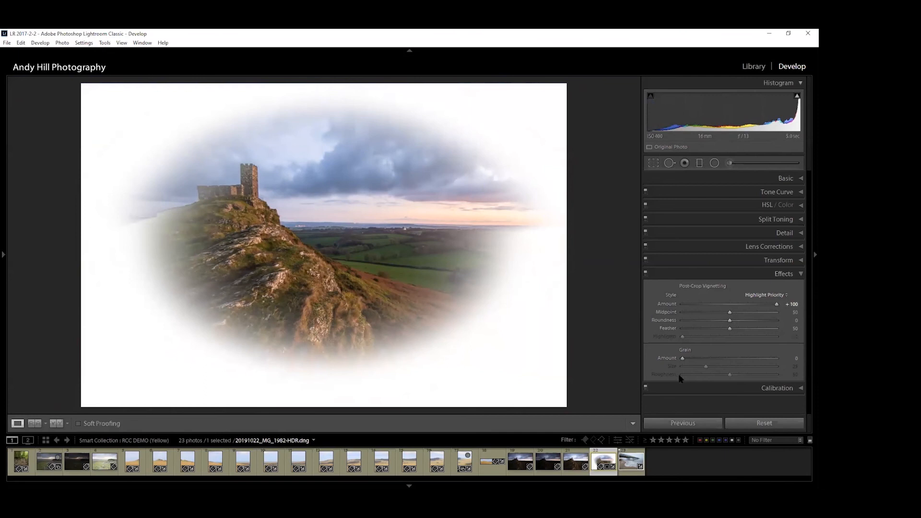
left_click_drag(729, 324, 618, 324)
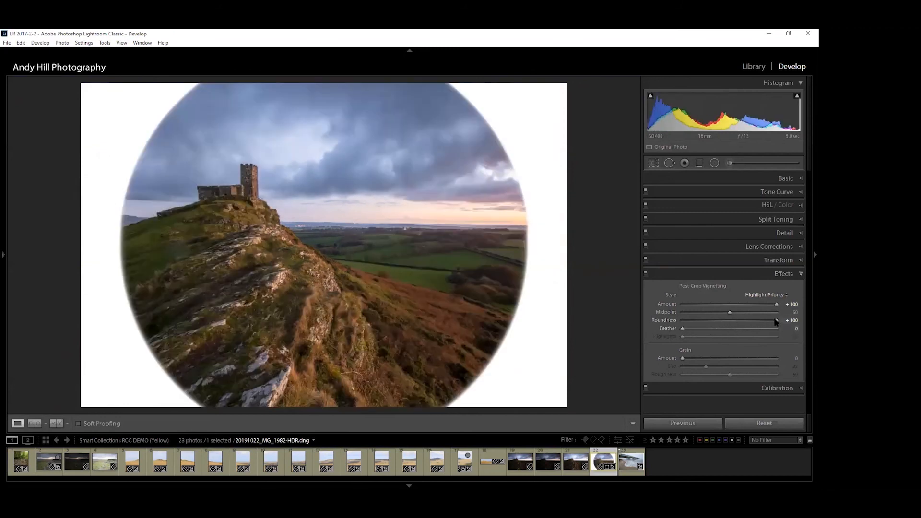
left_click_drag(776, 321, 661, 320)
left_click_drag(729, 313, 610, 304)
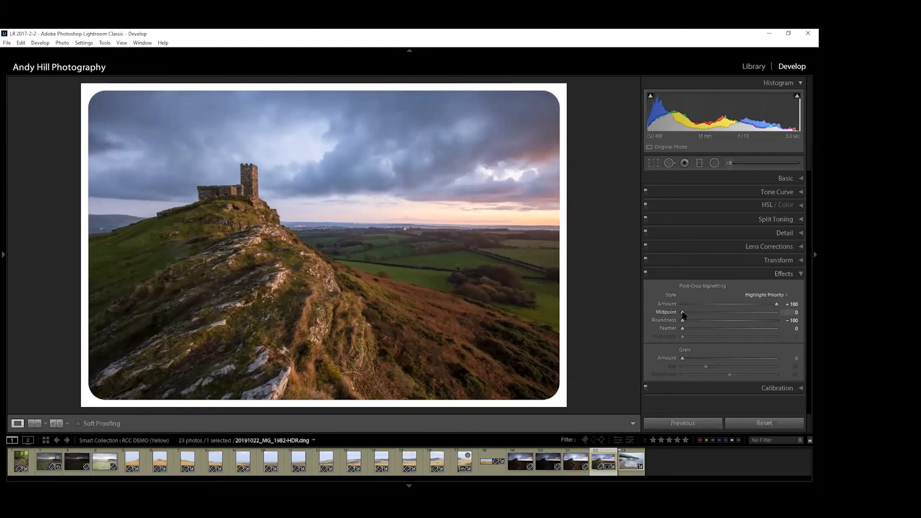
left_click_drag(684, 314, 659, 316)
double_click(778, 305)
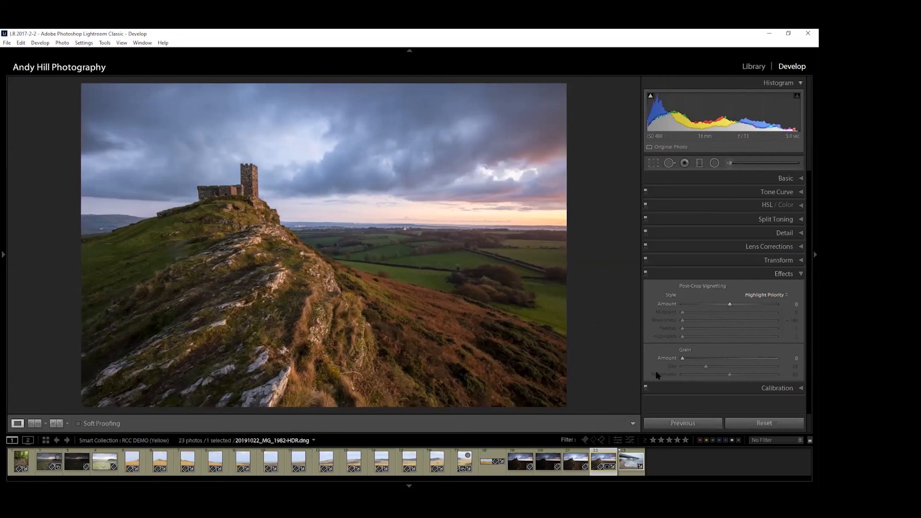
left_click(802, 275)
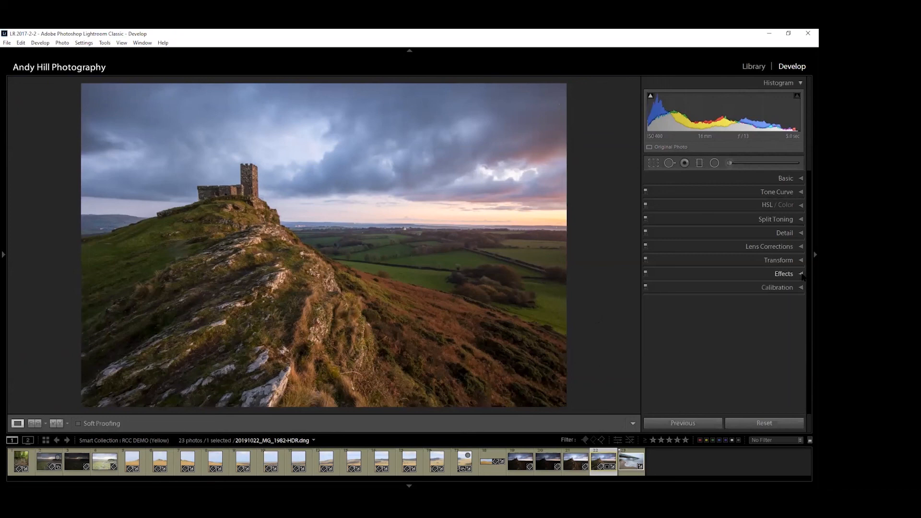
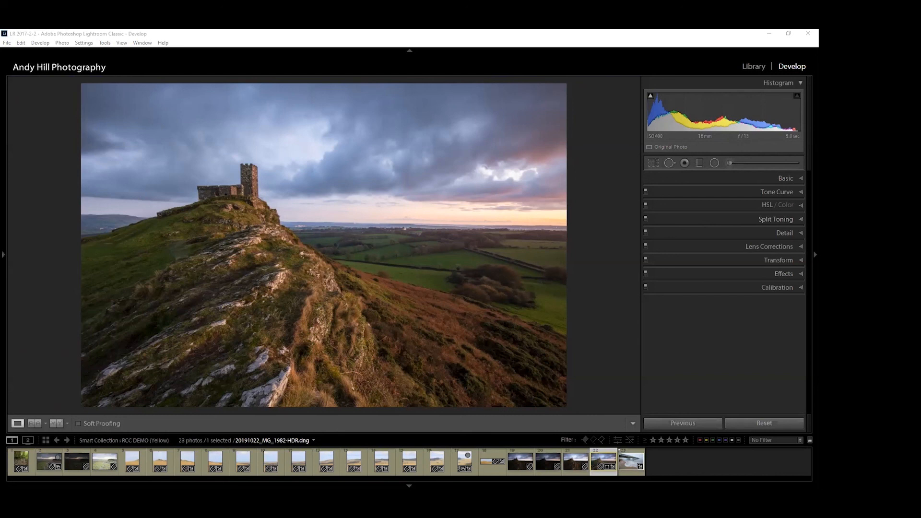
- Try a Red Primary Hue of −100 in the camera calibration, restore it to 0 and try raising Red Primary Saturation
left_click(801, 289)
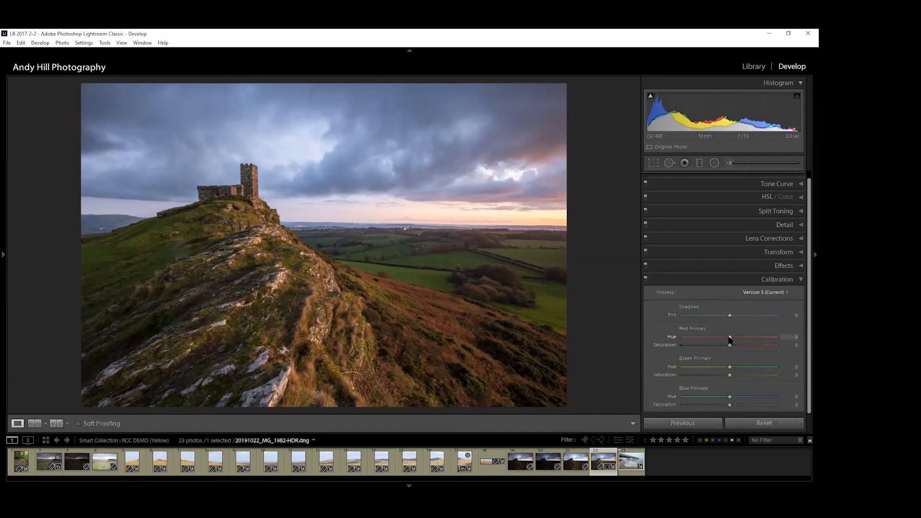
left_click_drag(722, 337, 673, 336)
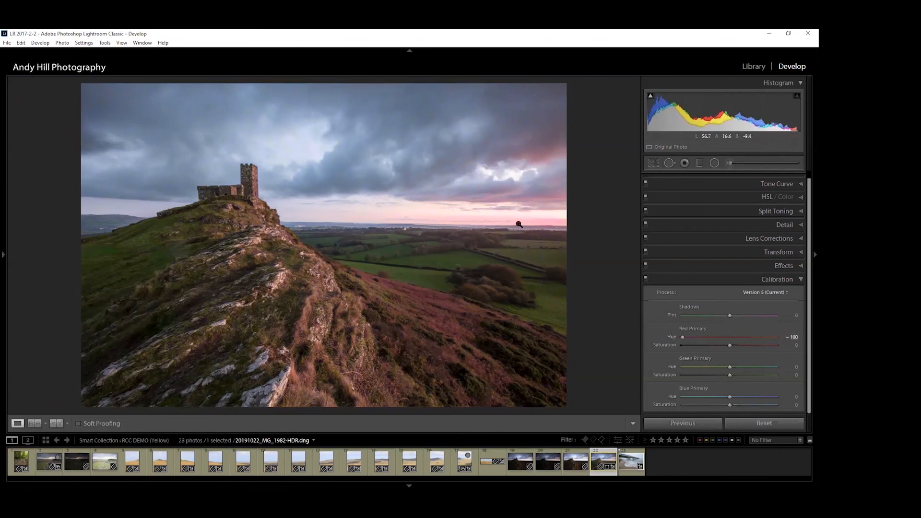
left_click_drag(682, 336, 745, 349)
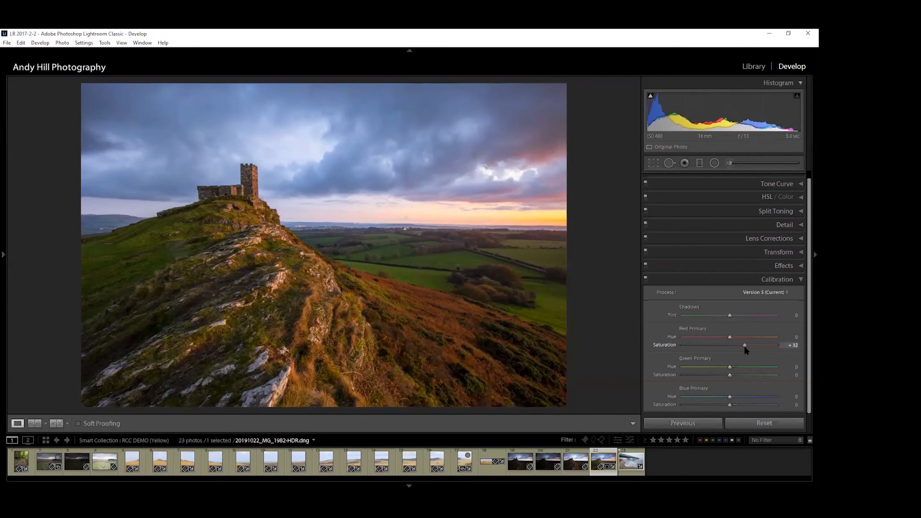
left_click_drag(746, 350, 742, 351)
- Compare the photo with and without the calibration adjustment several times, and return Red Primary Saturation to 0
left_click(646, 278)
left_click(645, 278)
left_click(645, 279)
left_click(645, 278)
left_click(645, 279)
left_click(645, 278)
left_click(645, 278)
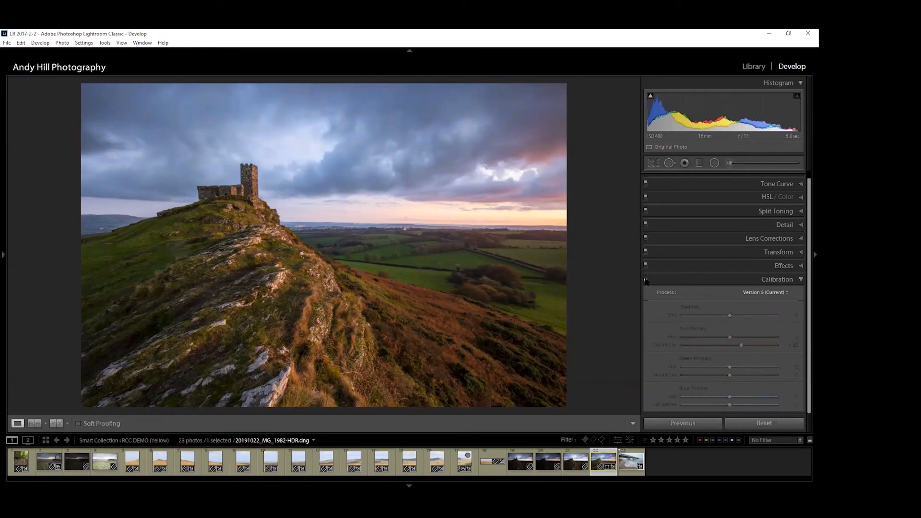
left_click(645, 278)
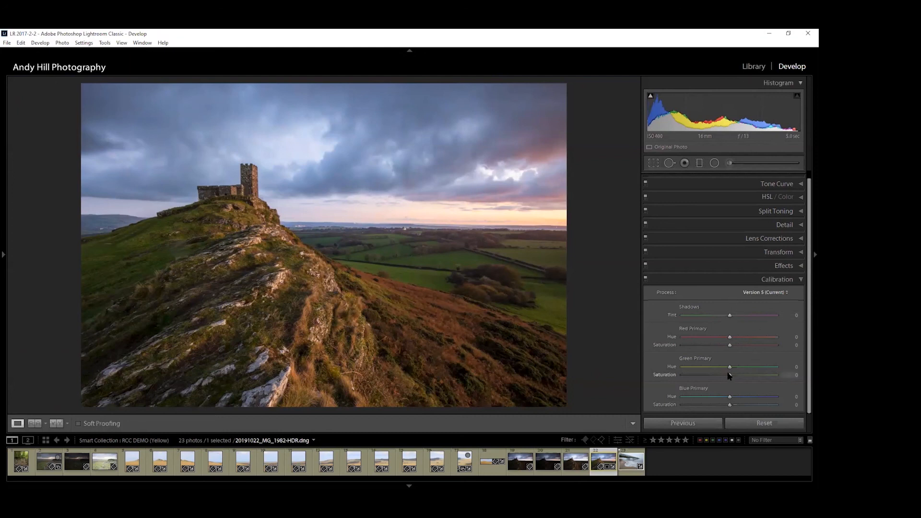
- Try Green Primary Saturation at −62 and −40, reset it to 0 and close the calibration settings
left_click_drag(730, 367, 699, 371)
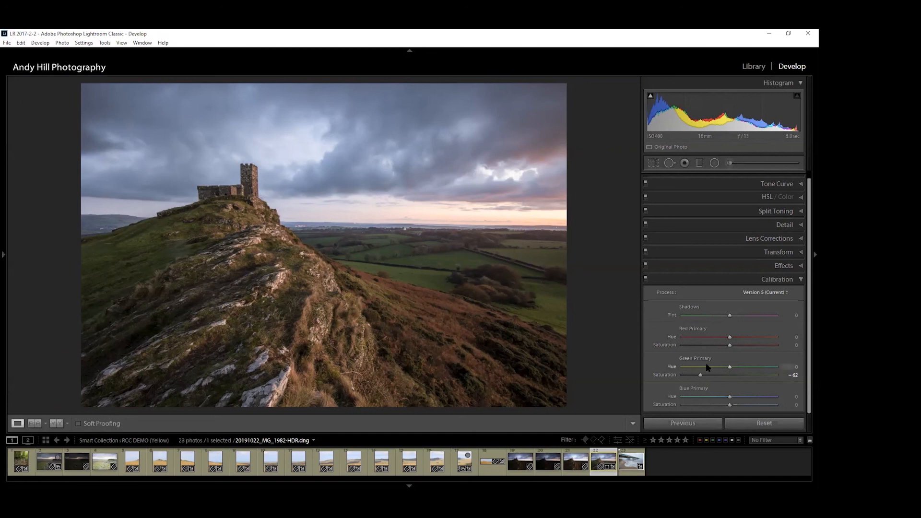
left_click_drag(699, 377, 707, 377)
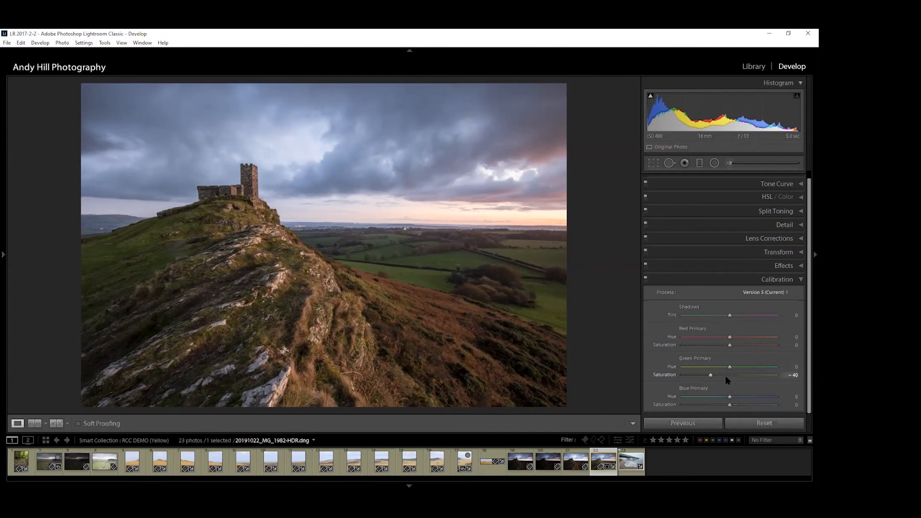
double_click(706, 375)
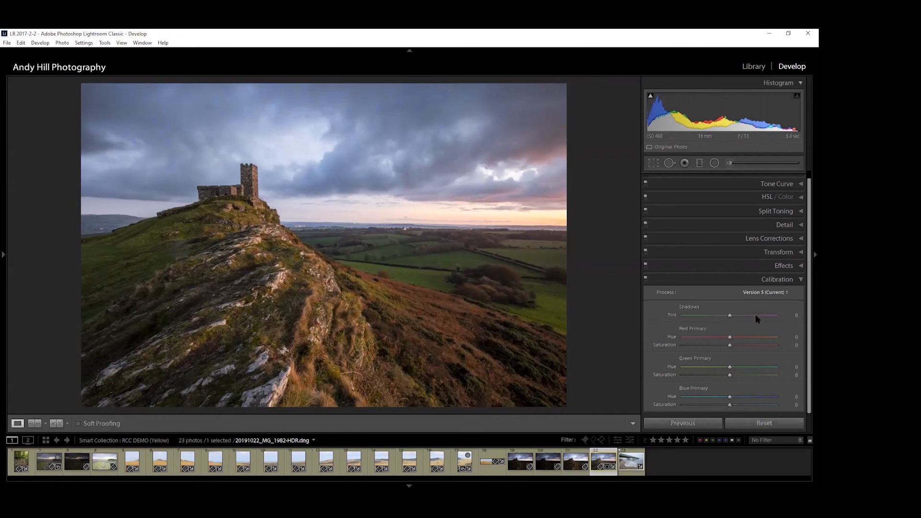
mouse_move(729, 318)
left_mouse_down()
mouse_move(745, 317)
mouse_move(704, 318)
mouse_move(754, 319)
mouse_move(729, 317)
left_mouse_up()
left_click(801, 280)
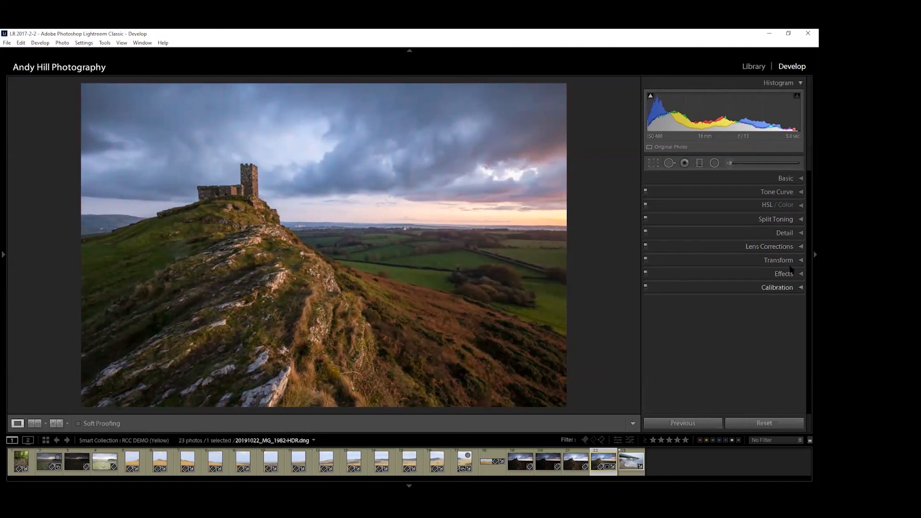
- Review the Hue, Saturation and Luminance controls of the HSL adjustments, individually and all together
left_click(801, 205)
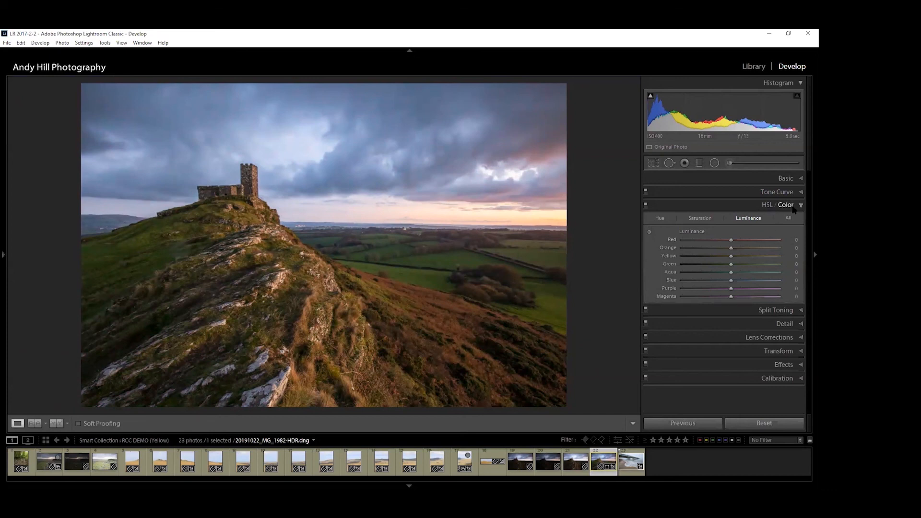
left_click(659, 218)
left_click(700, 220)
left_click(749, 219)
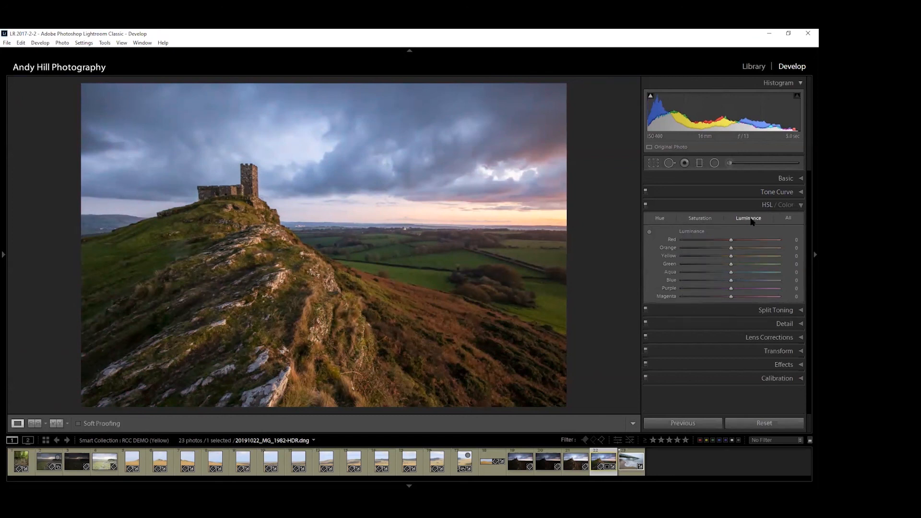
left_click(789, 218)
scroll(739, 235, "down", 5)
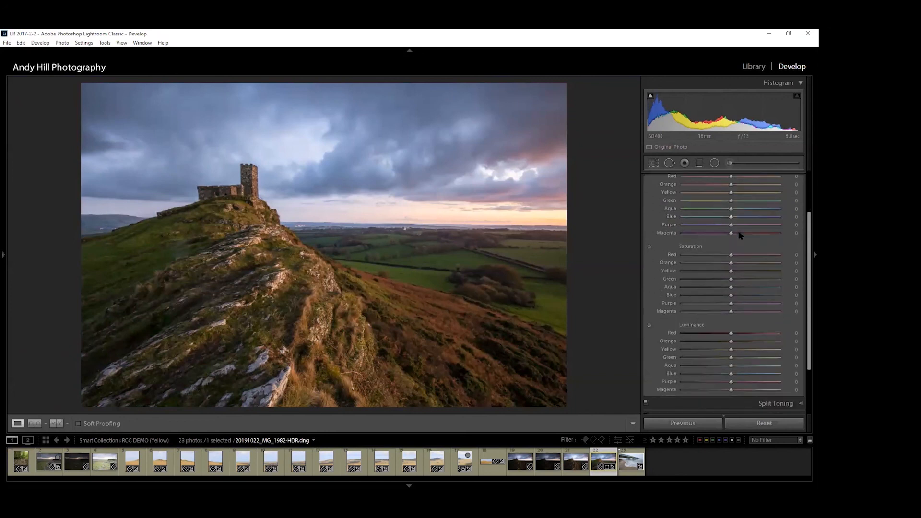
scroll(739, 235, "up", 5)
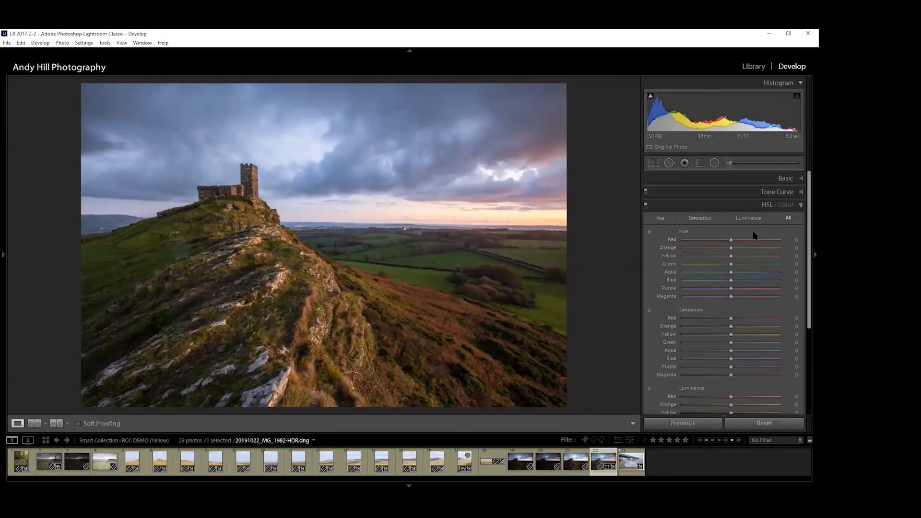
left_click(660, 218)
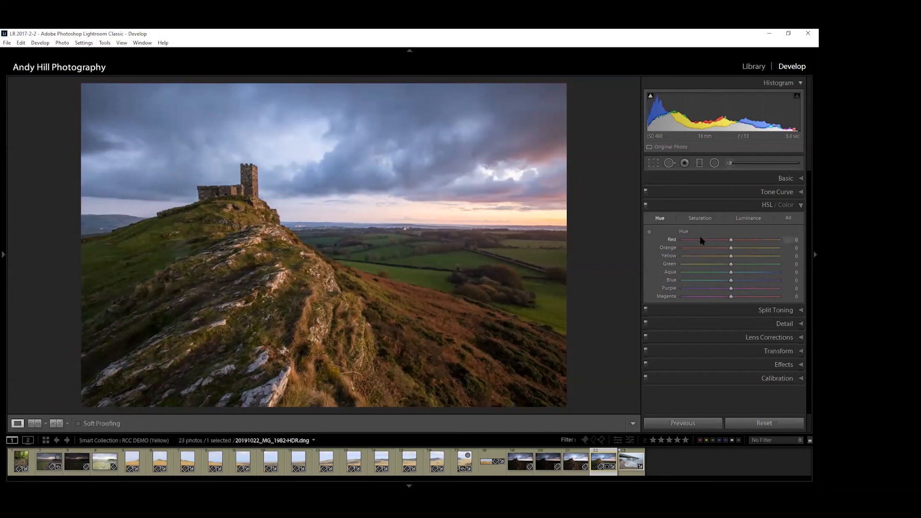
left_click(657, 220)
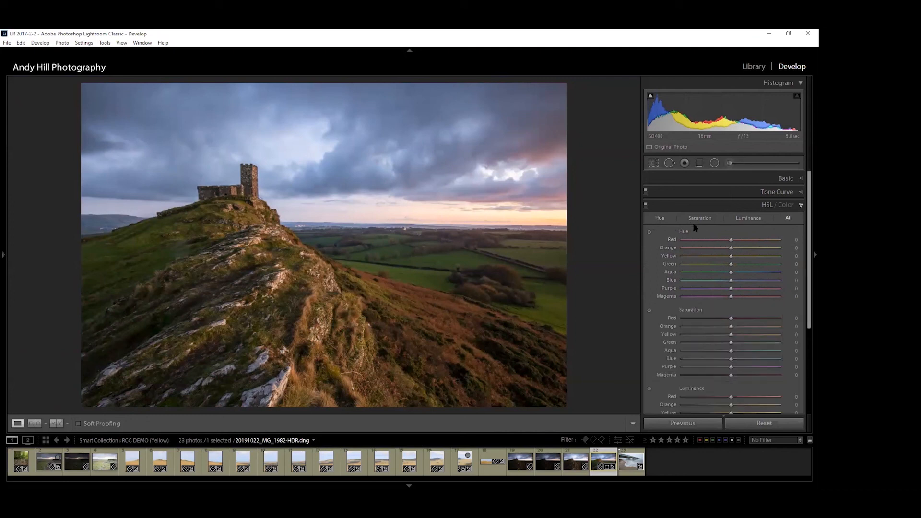
left_click(660, 217)
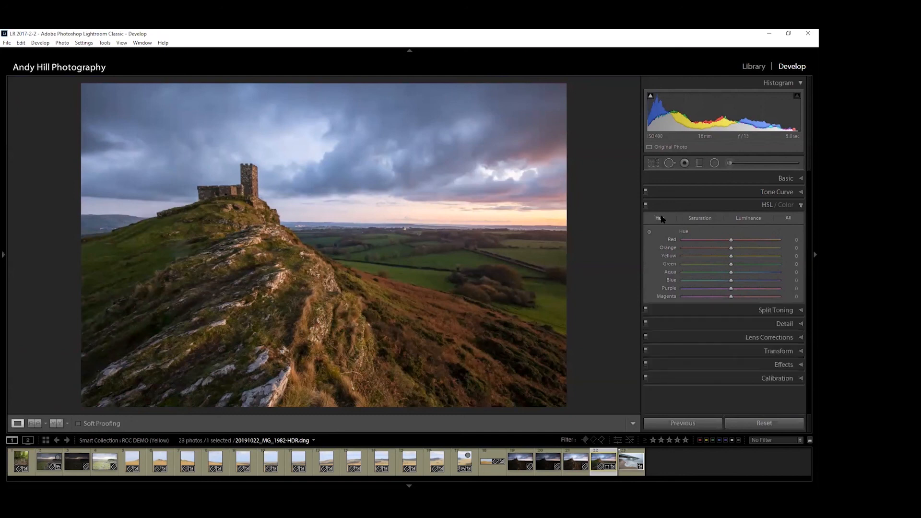
left_click(696, 220)
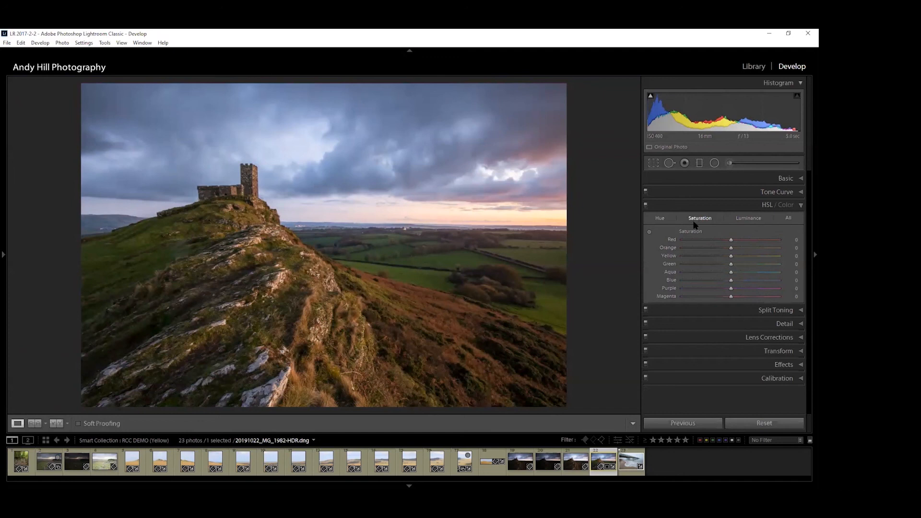
left_click(747, 220)
left_click(661, 216)
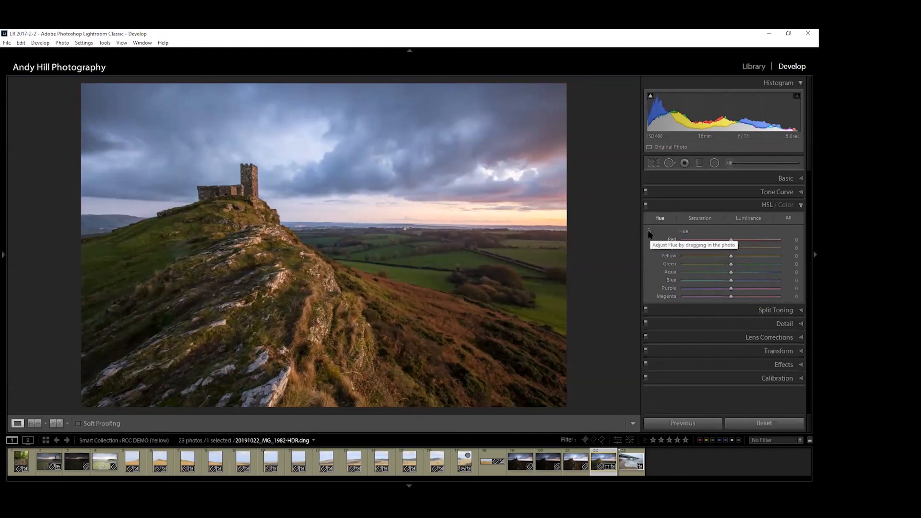
- Raise Saturation to Orange +4 and Yellow +45 by targeting the glowing horizon in the photo, and compare before and after
left_click(649, 232)
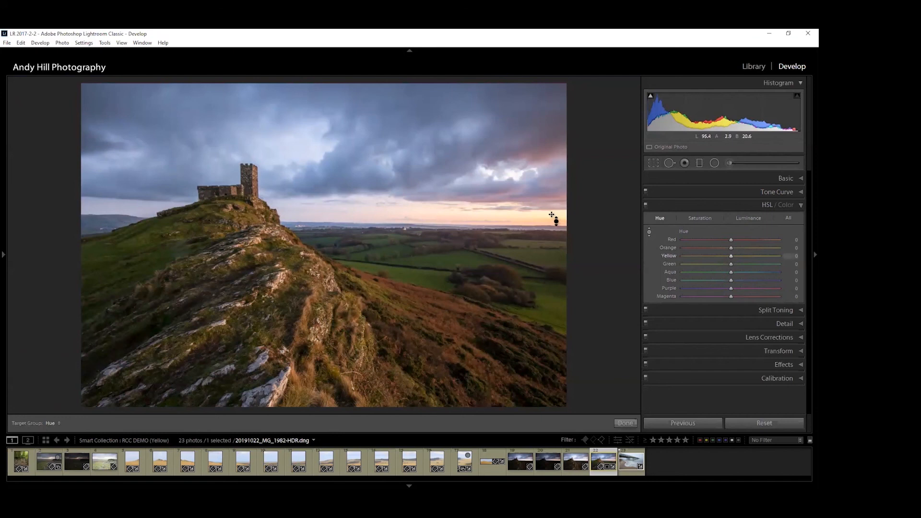
left_click(692, 219)
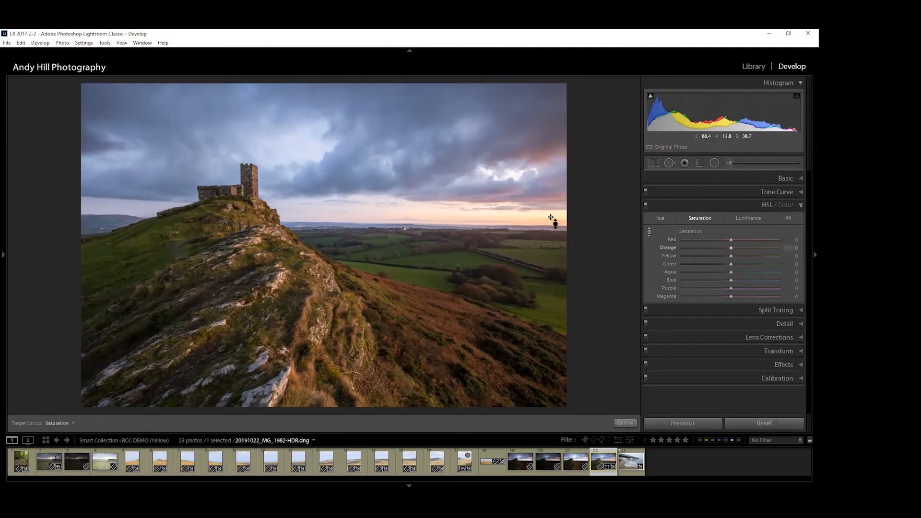
left_click_drag(550, 217, 550, 187)
left_click(646, 206)
left_click(645, 207)
left_click(645, 207)
left_click(645, 207)
left_click(645, 207)
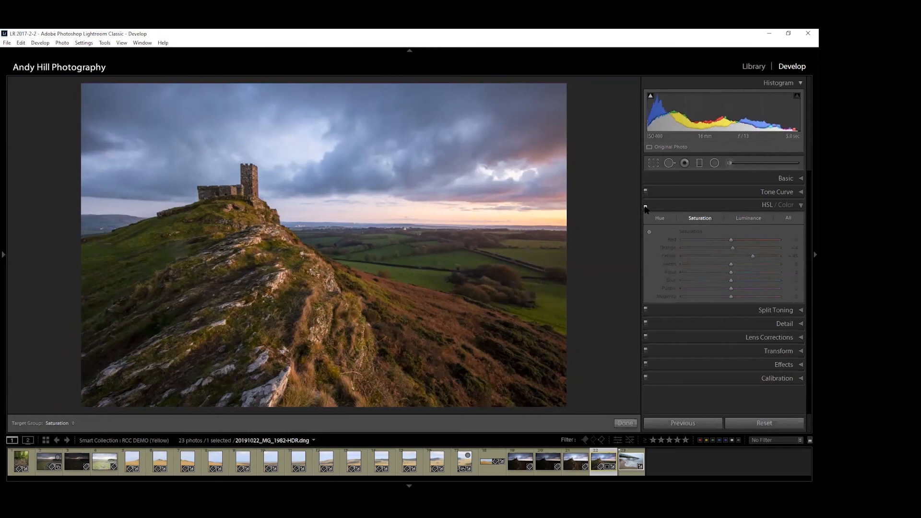
left_click(645, 207)
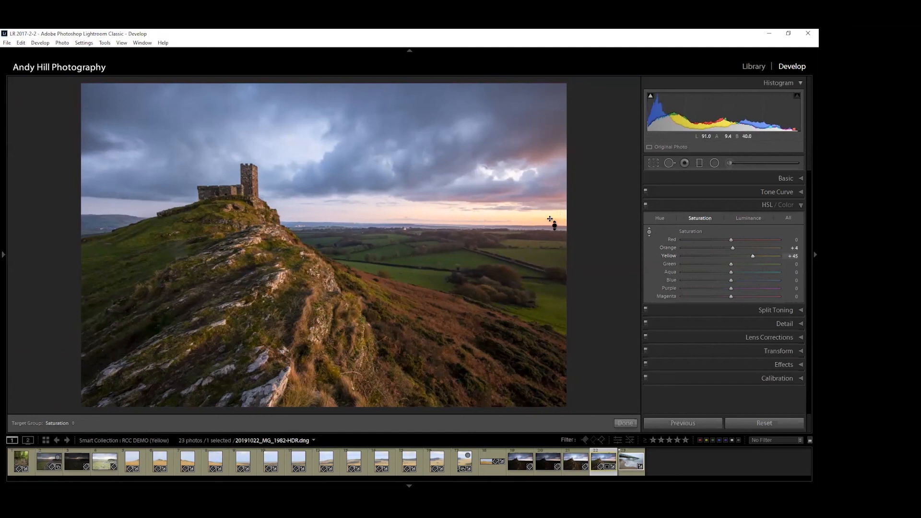
- Increase Saturation to Orange +60 and Yellow +68, compare the photo with and without the HSL adjustments, and leave them switched off
left_click_drag(552, 217, 551, 213)
left_click_drag(552, 211, 552, 201)
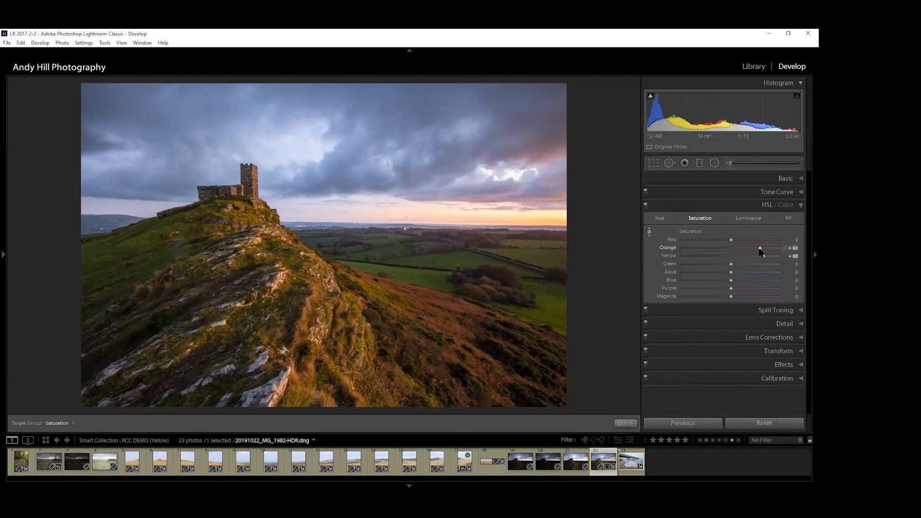
left_click(645, 204)
left_click(645, 204)
left_click(645, 205)
left_click(645, 205)
left_click(645, 206)
left_click(646, 206)
left_click(645, 205)
left_click(645, 205)
left_click(646, 206)
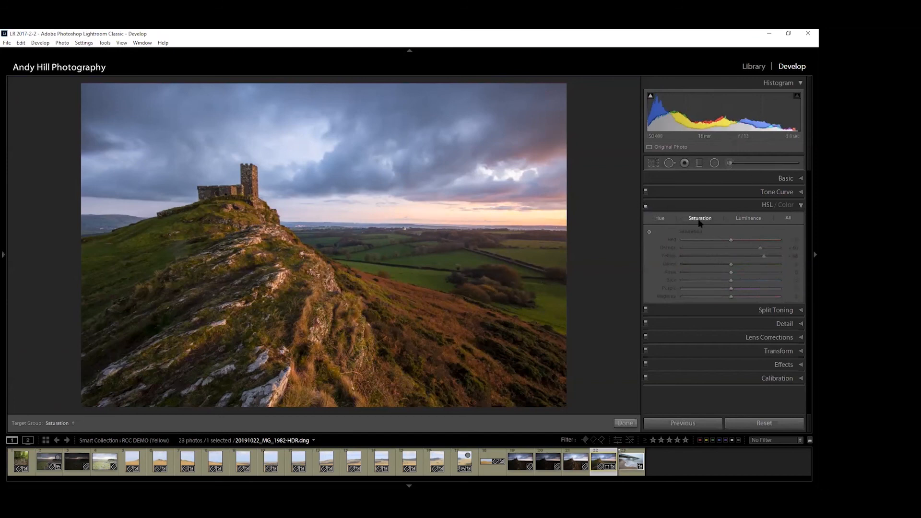
- Review the Color view of the HSL adjustments for orange alone and all colors, and return to the HSL view before closing it
left_click(787, 205)
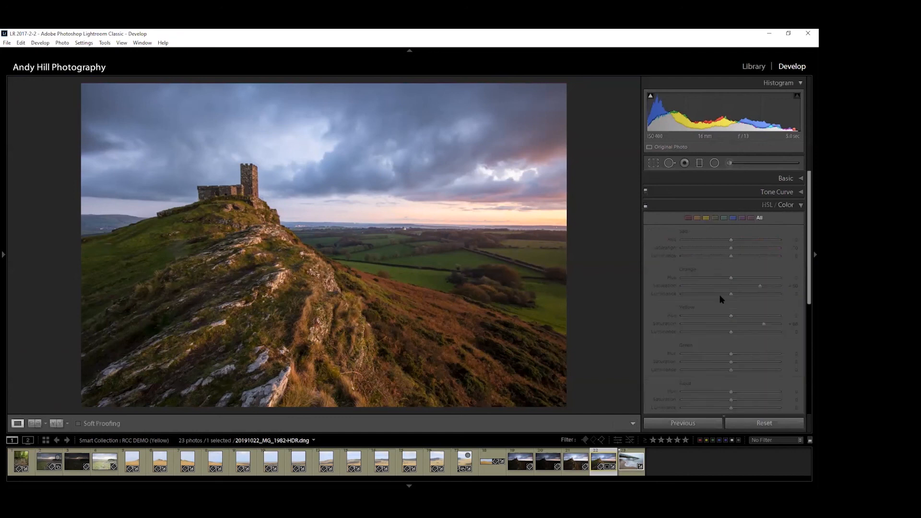
left_click(698, 218)
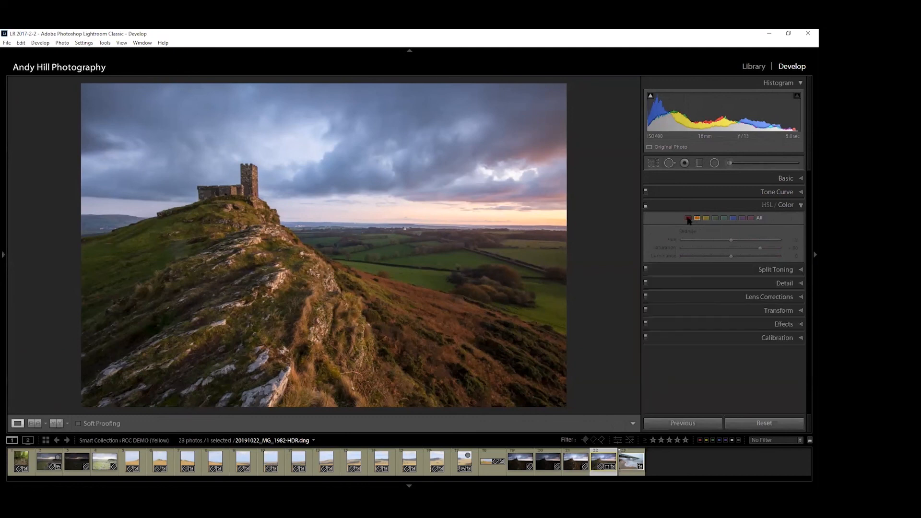
left_click(758, 218)
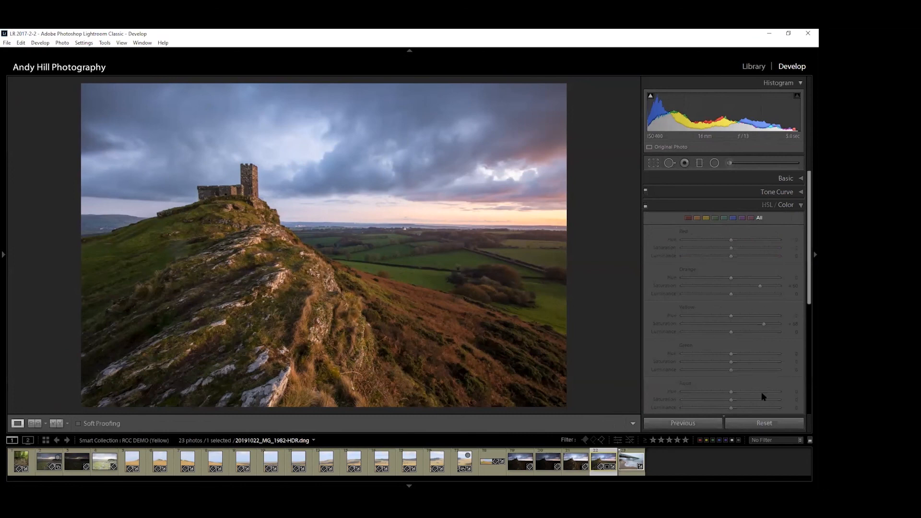
scroll(724, 311, "down", 5)
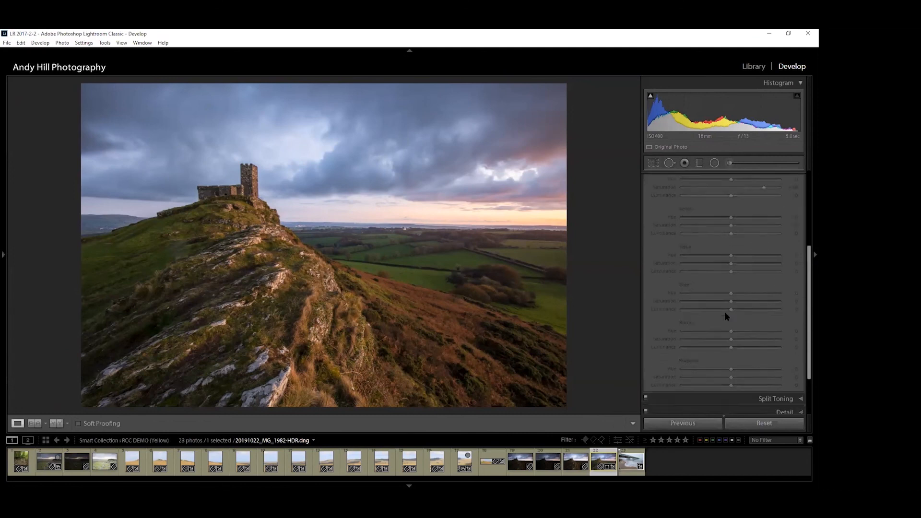
scroll(723, 311, "up", 5)
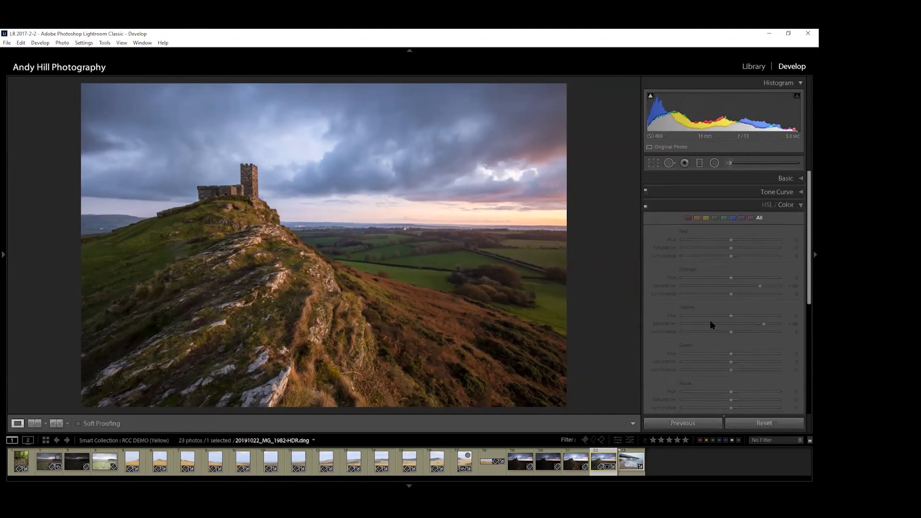
left_click(767, 205)
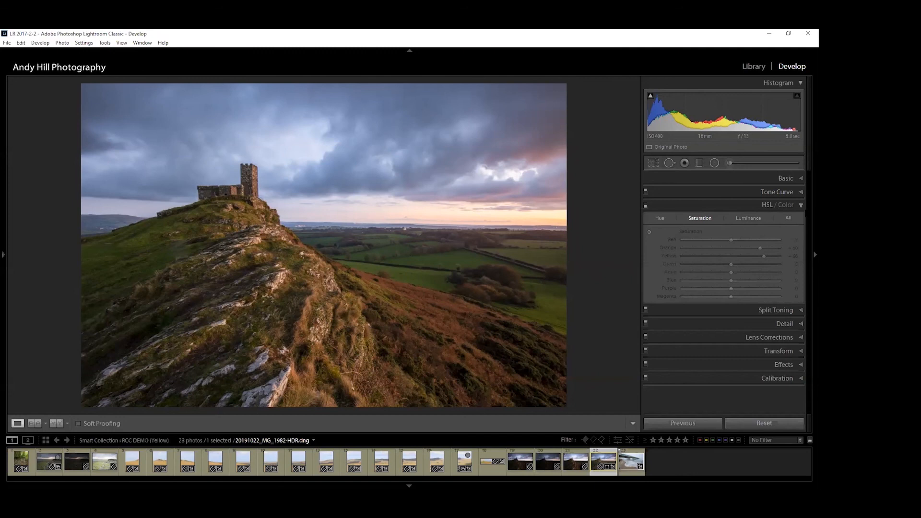
left_click(801, 206)
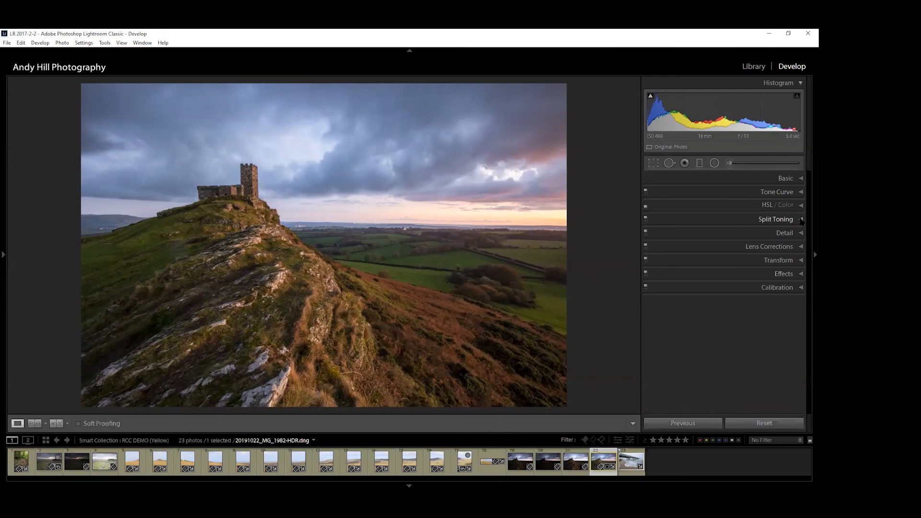
- Try split toning with Highlights at Hue 342 and Saturation 43, and Shadows at Hue 244 and Saturation 39
left_click(801, 219)
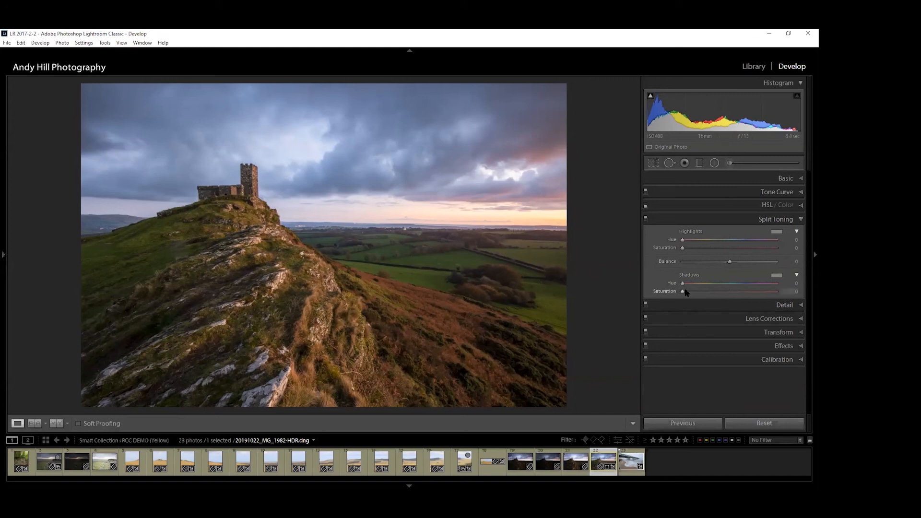
left_click_drag(684, 241, 751, 243)
left_click_drag(684, 249, 772, 244)
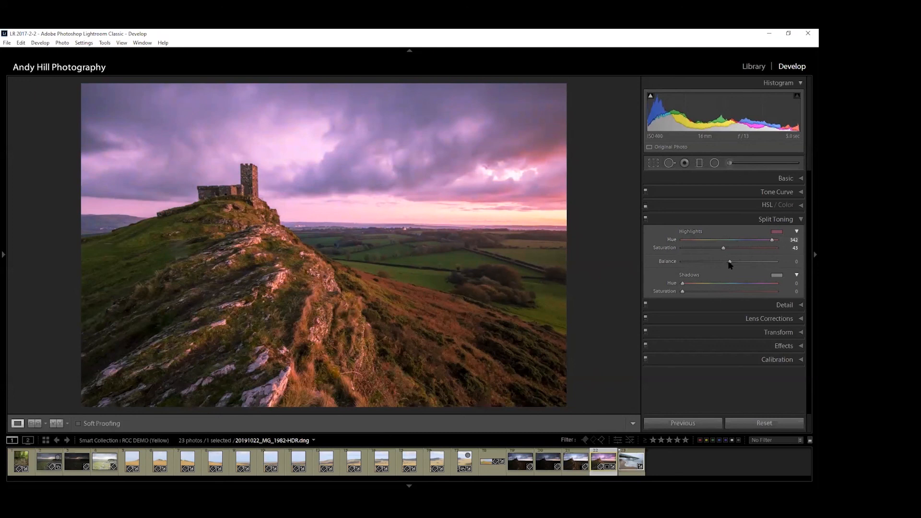
left_click_drag(681, 285, 747, 286)
left_click_drag(683, 292, 719, 291)
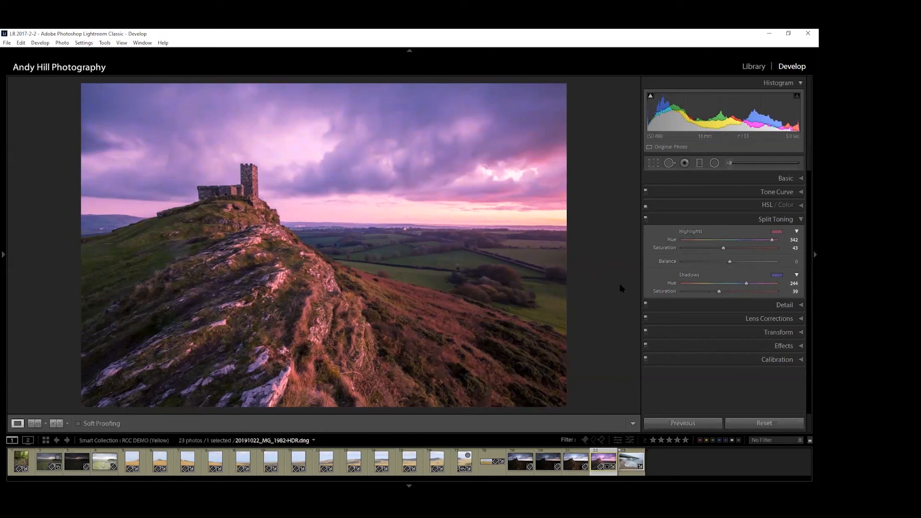
- Shift the split toning Balance to −46 and then −39, and pick an orange highlight color at Hue 28 and Saturation 96
left_click_drag(730, 263, 710, 261)
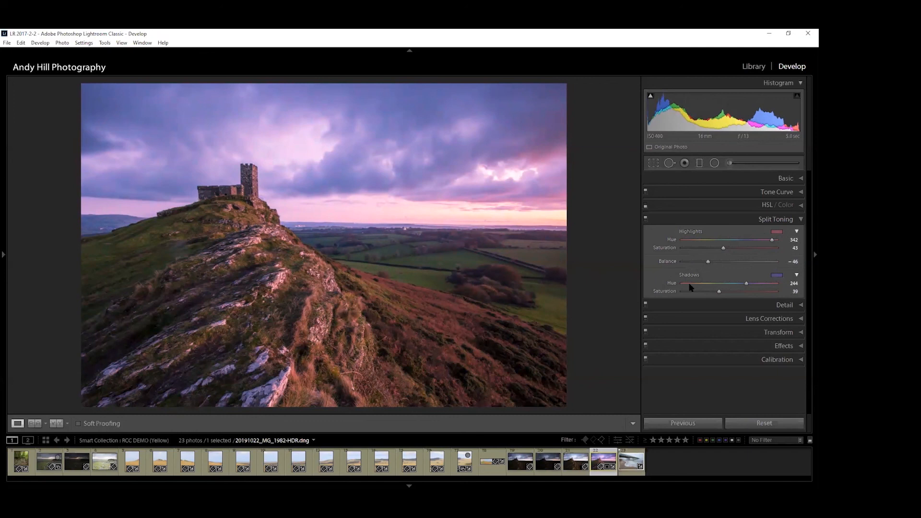
mouse_move(700, 258)
left_mouse_down()
mouse_move(683, 263)
mouse_move(774, 265)
mouse_move(710, 259)
left_mouse_up()
left_click(776, 232)
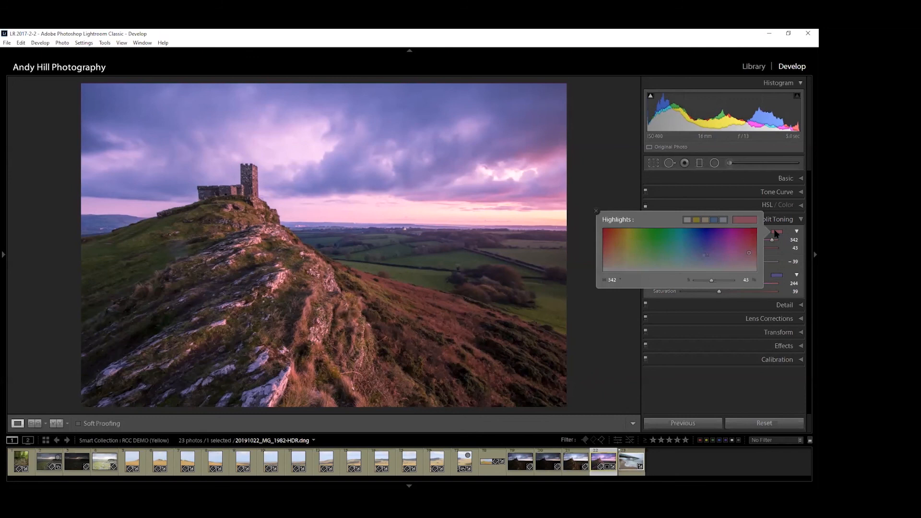
left_click(774, 229)
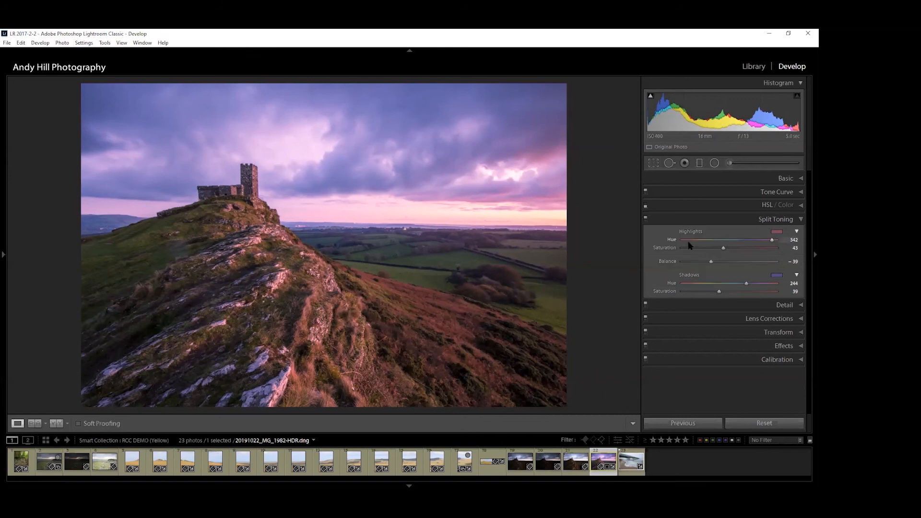
left_click(777, 232)
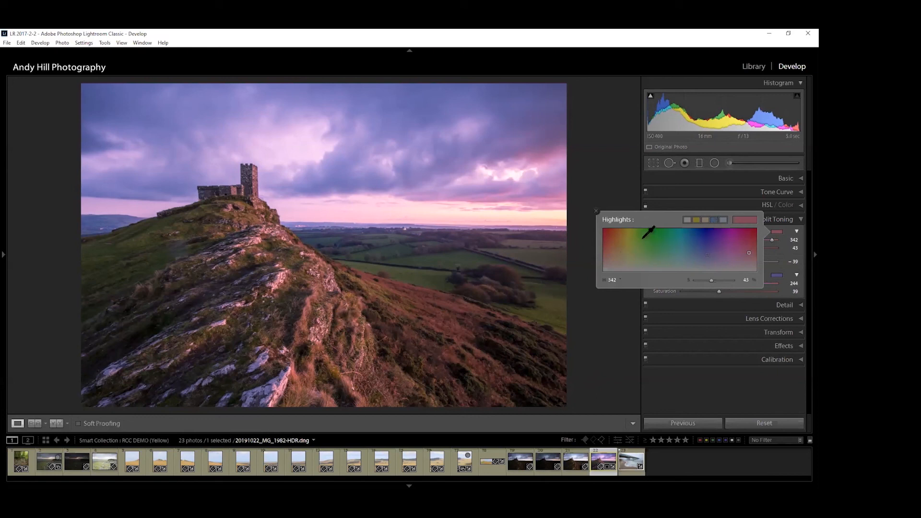
left_click(612, 229)
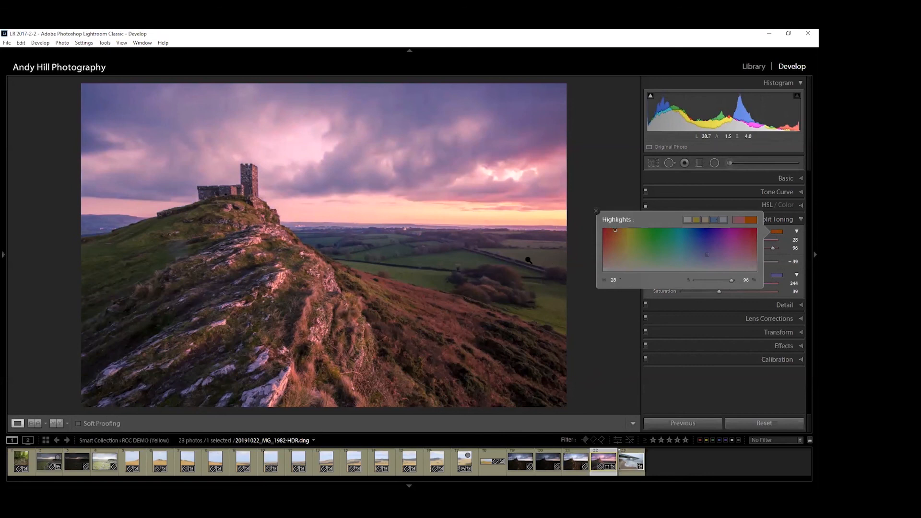
left_click(596, 211)
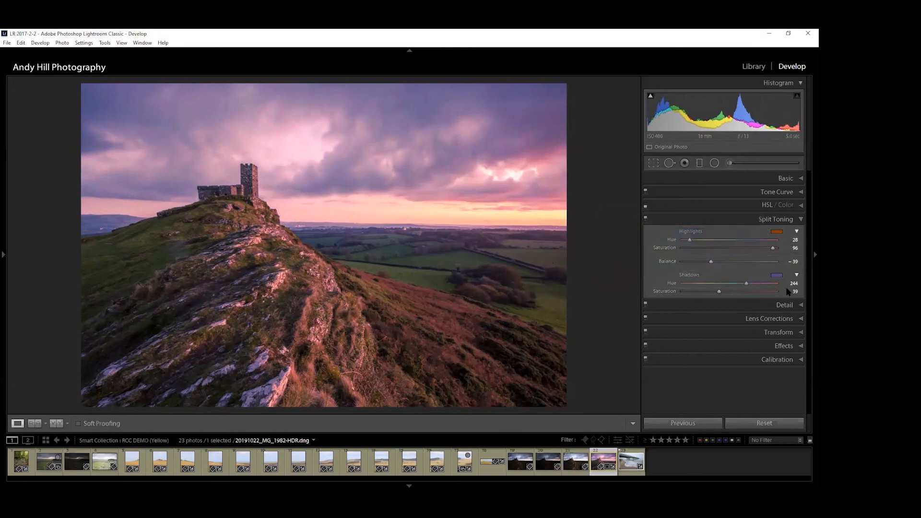
- Pick a blue shadow color at Hue 245 and Saturation 87, set Balance to −20 and reduce the shadow Saturation to 29
left_click(778, 277)
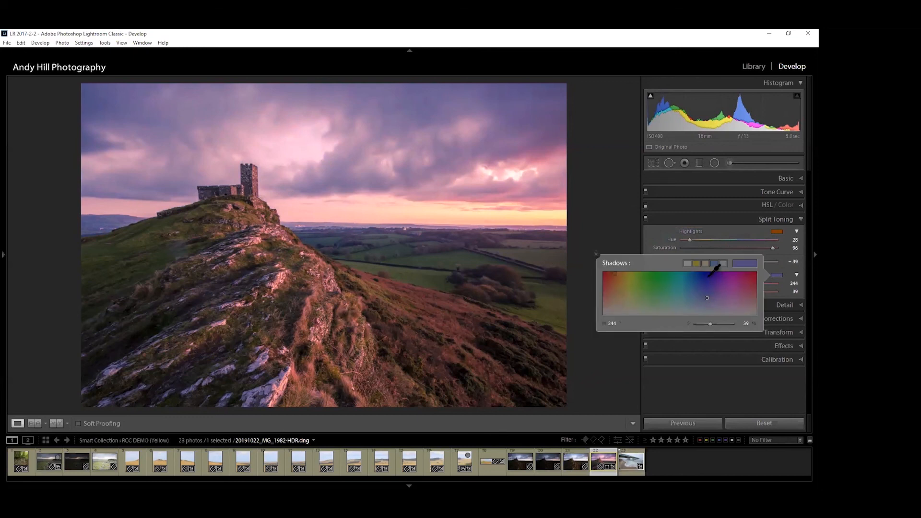
left_click(714, 263)
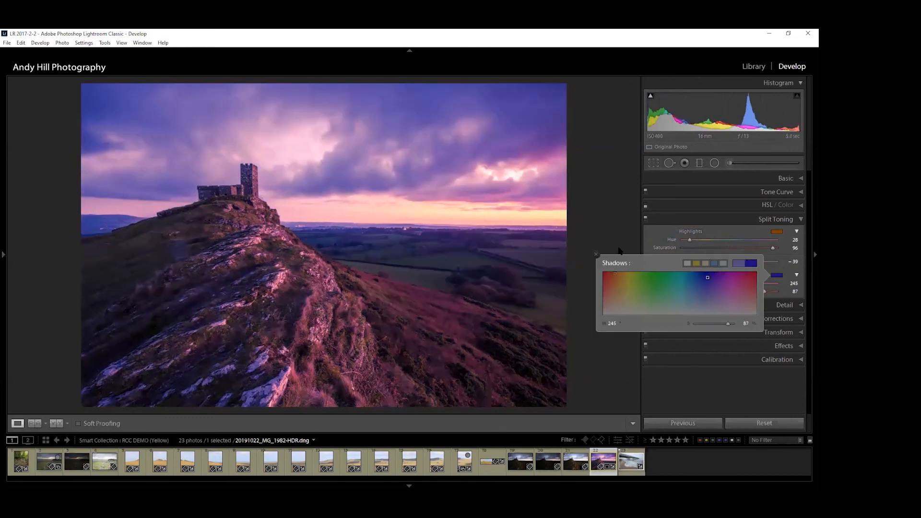
left_click(596, 255)
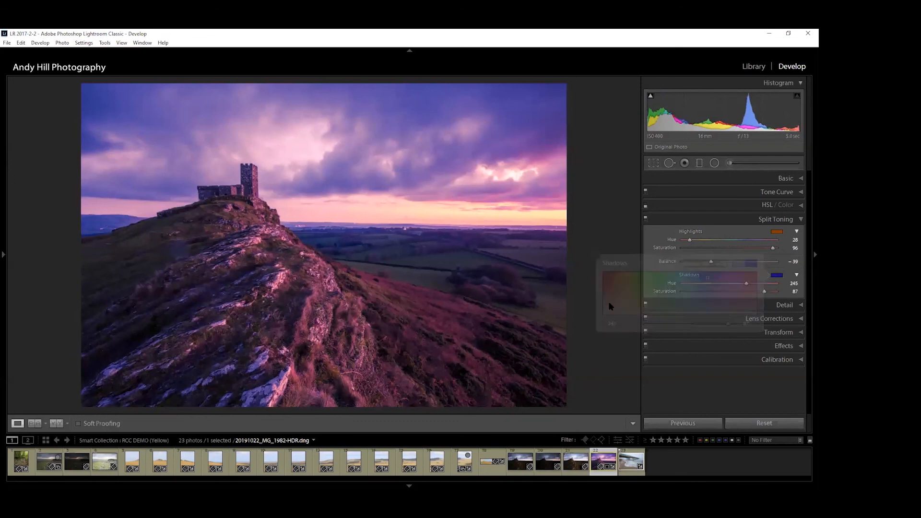
left_click(719, 261)
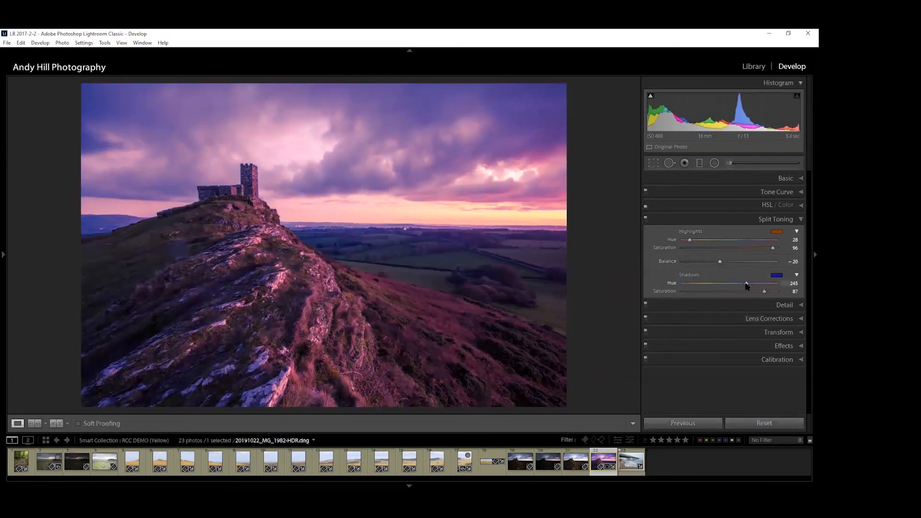
left_click_drag(764, 292, 710, 291)
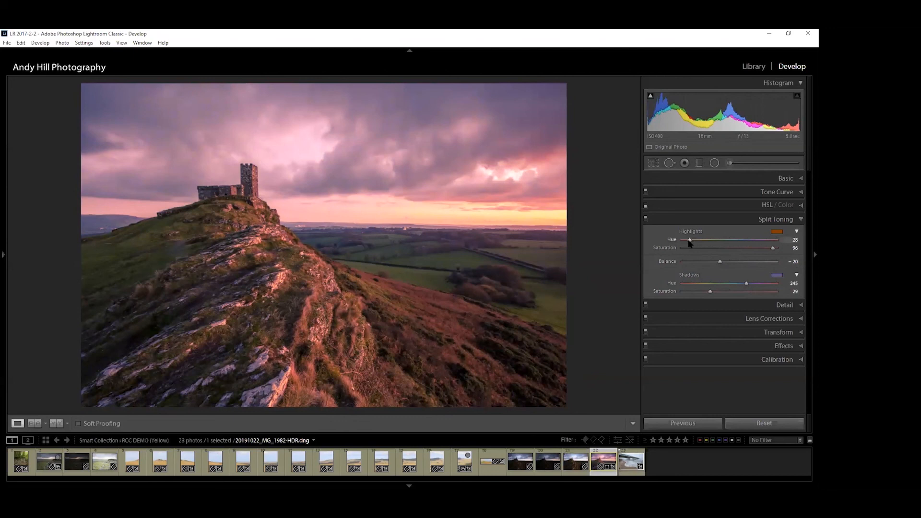
- Reset all split toning hues, saturations and the Balance to 0 and close the split toning settings
left_click_drag(689, 241, 681, 241)
double_click(746, 284)
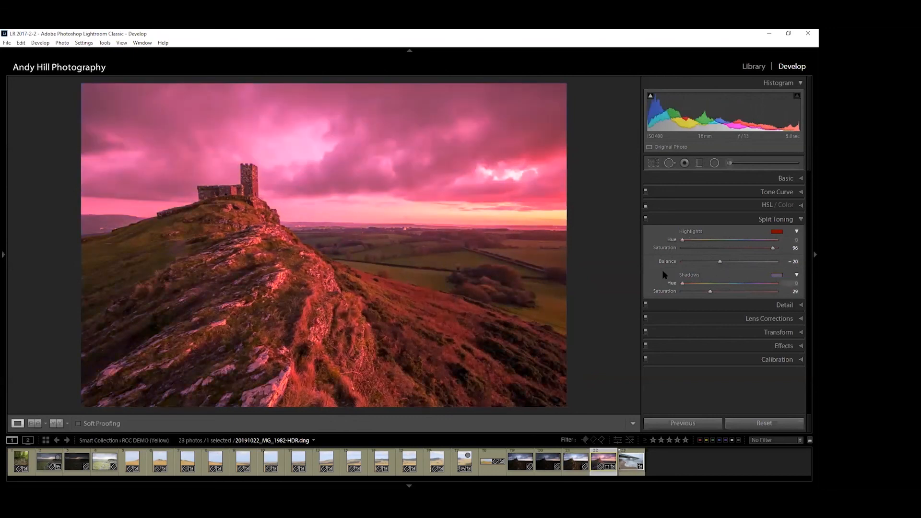
double_click(710, 291)
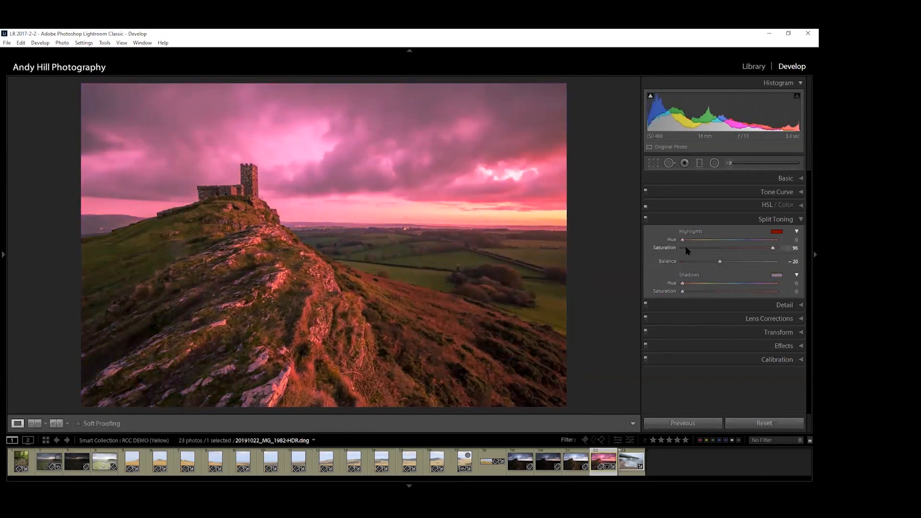
double_click(665, 247)
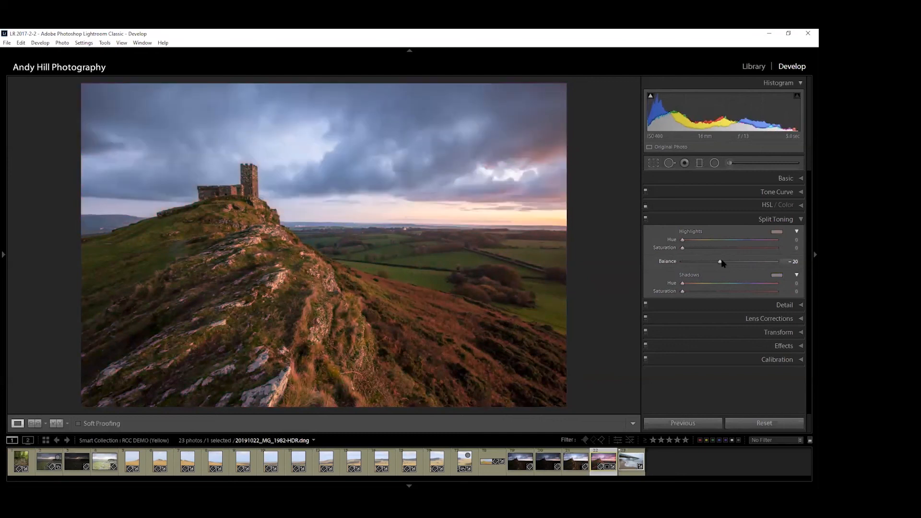
double_click(721, 261)
left_click(801, 220)
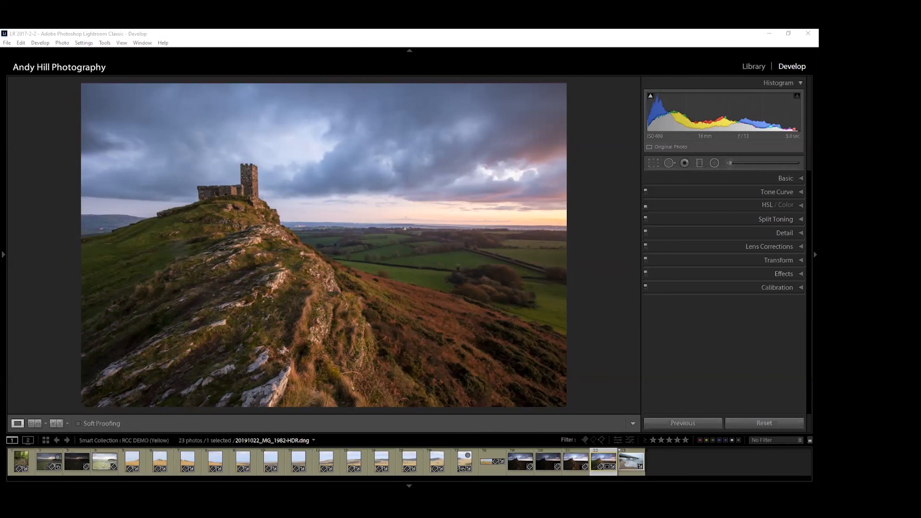
- Try the Medium Contrast point curve in the Tone Curve and compare the photo with and without it, leaving the curve switched on
left_click(801, 193)
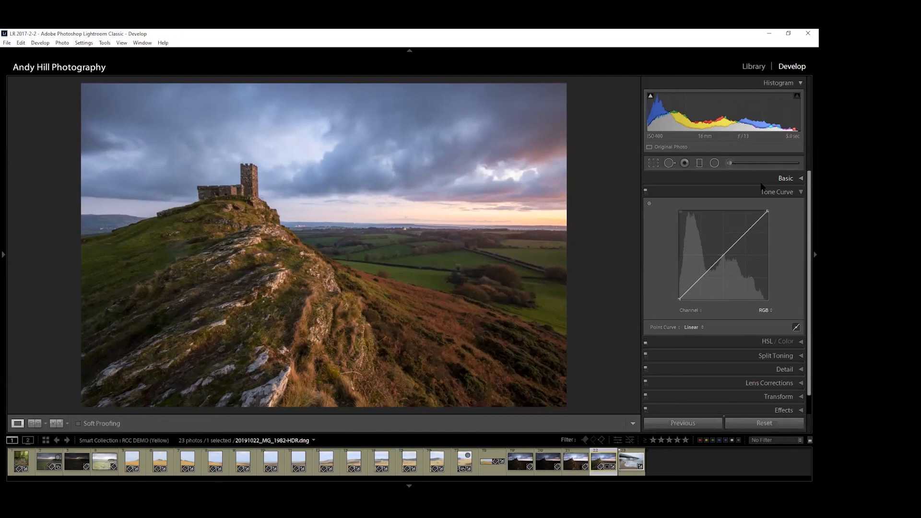
left_click(694, 327)
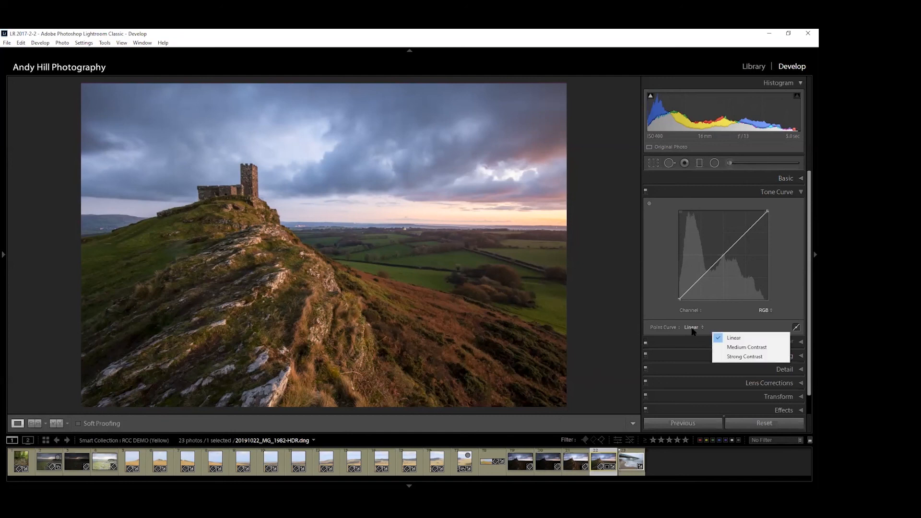
left_click(744, 346)
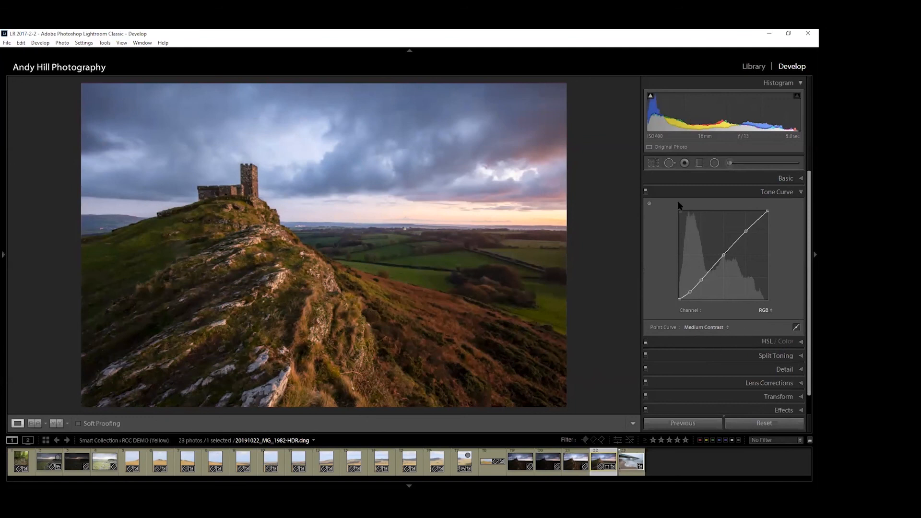
left_click(645, 192)
left_click(645, 192)
left_click(645, 192)
left_click(645, 191)
left_click(645, 191)
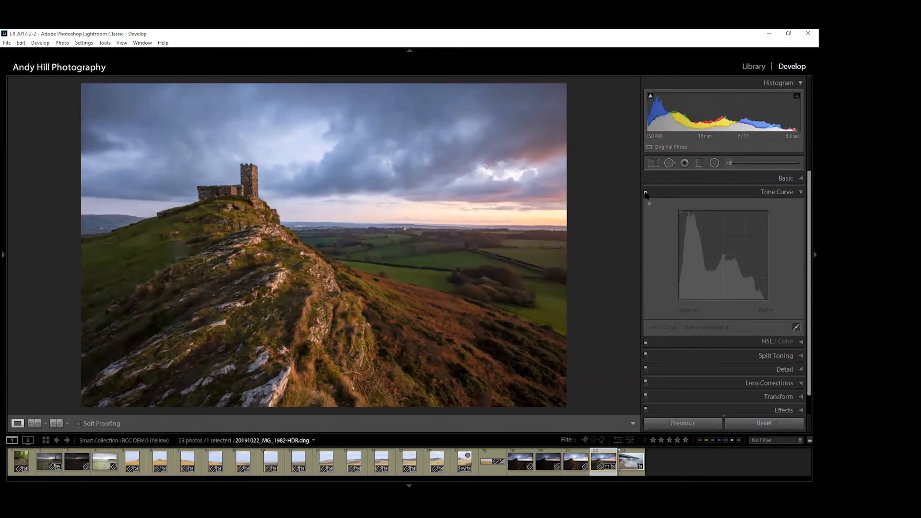
left_click(645, 192)
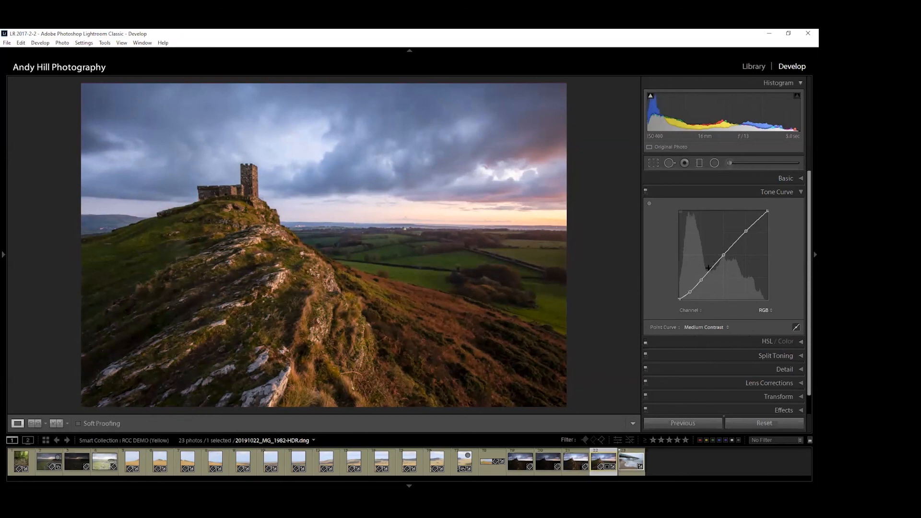
- Try bending the point curve by hand between the shadows and midtones, and restore the Medium Contrast preset
mouse_move(708, 269)
left_mouse_down()
mouse_move(705, 251)
mouse_move(721, 283)
mouse_move(712, 230)
mouse_move(710, 266)
mouse_move(703, 249)
mouse_move(712, 267)
left_mouse_up()
left_click(696, 328)
left_click(742, 346)
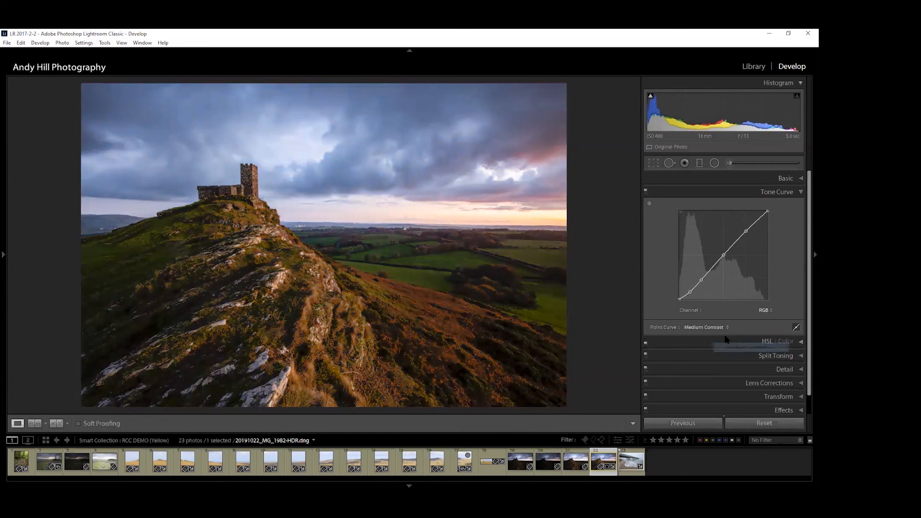
- Try the Strong Contrast point curve and set the curve back to Linear
left_click(713, 328)
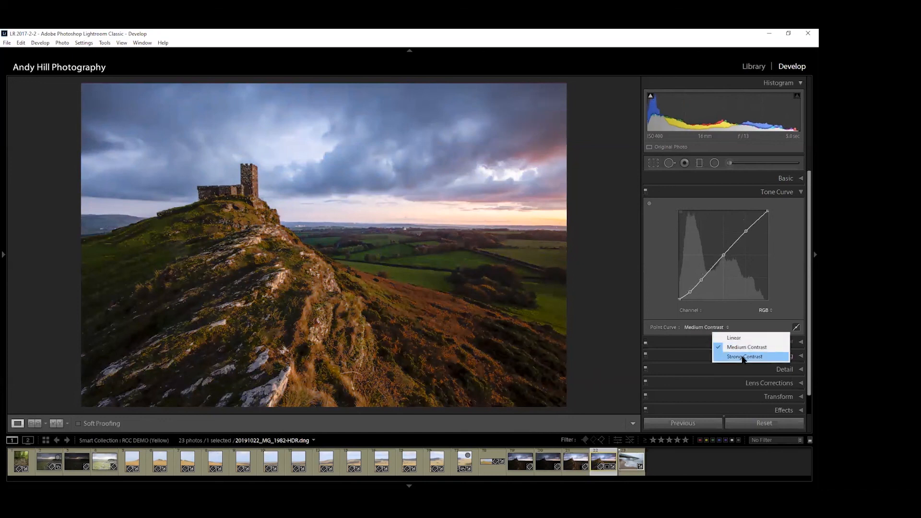
left_click(743, 358)
left_click(714, 328)
left_click(734, 339)
- Switch the Tone Curve to region adjustments and lower Highlights to −64 by targeting the bright horizon in the photo
left_click(797, 327)
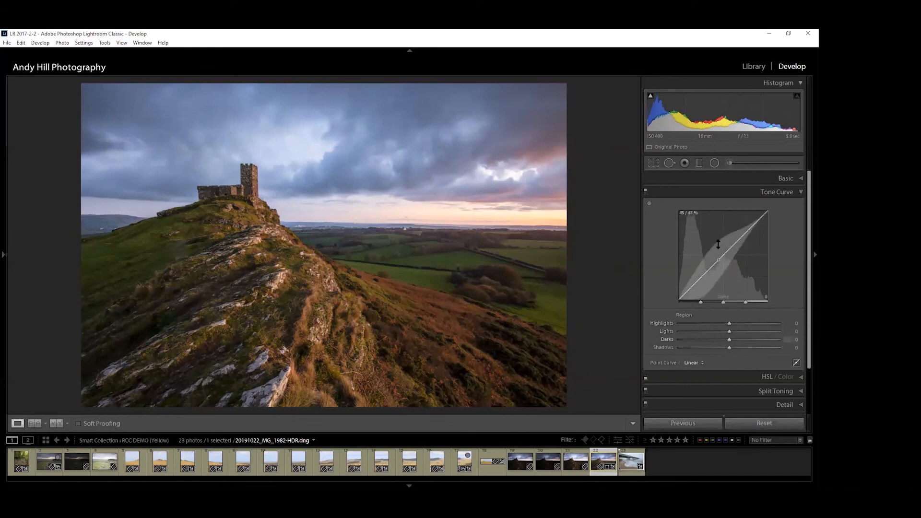
left_click(648, 203)
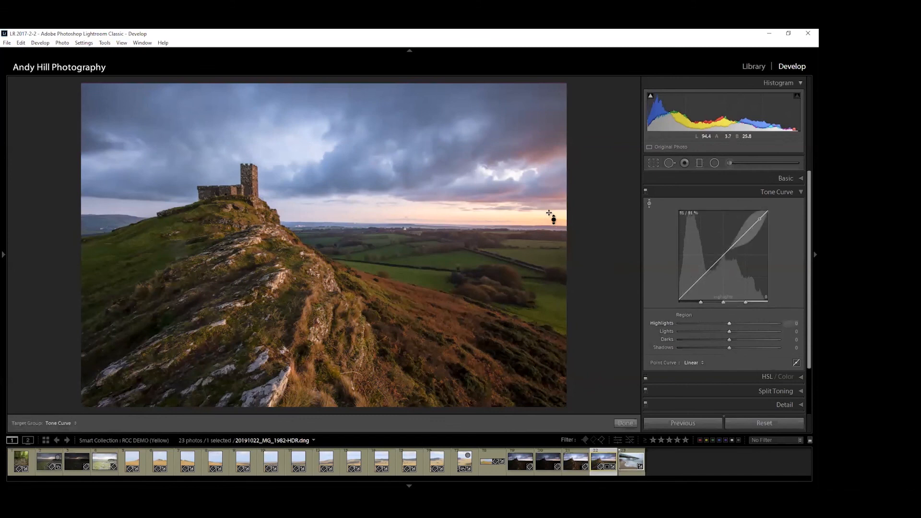
left_click_drag(555, 215, 555, 248)
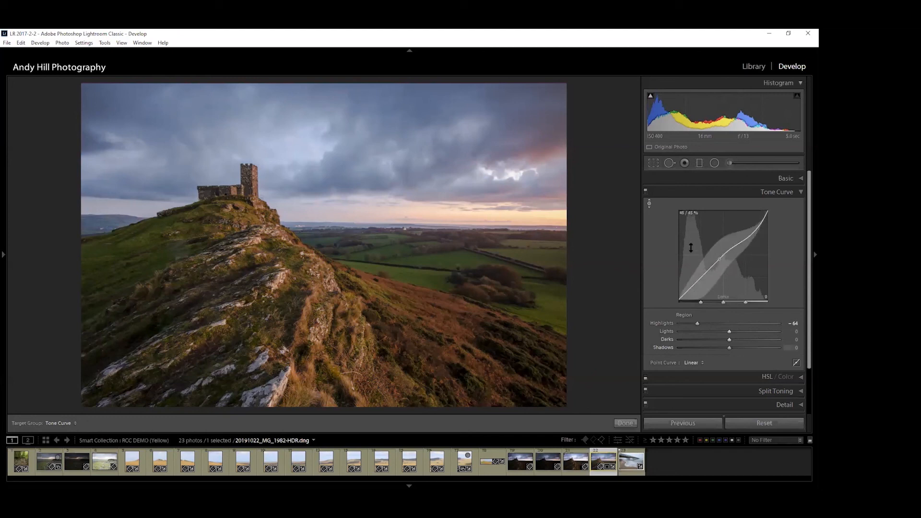
- Collapse the Tone Curve adjustments and open the full export settings for the hilltop tower photo
left_click(800, 192)
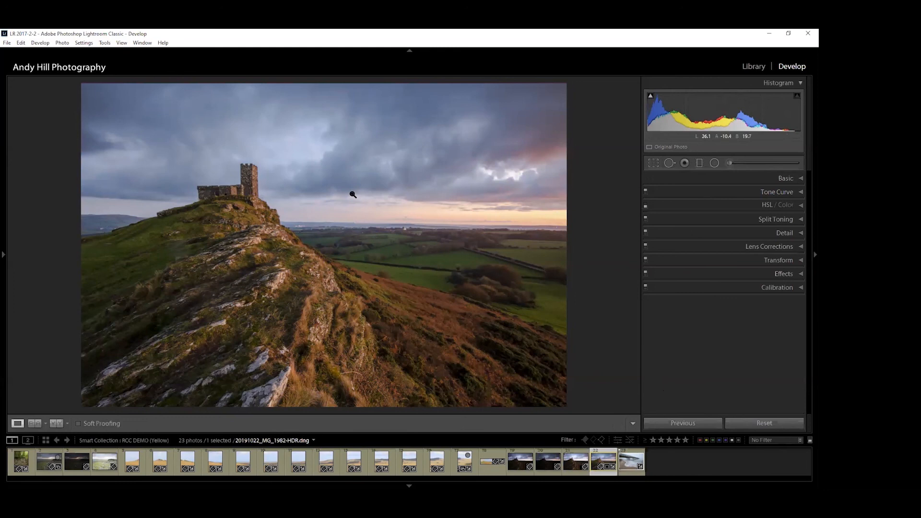
right_click(269, 173)
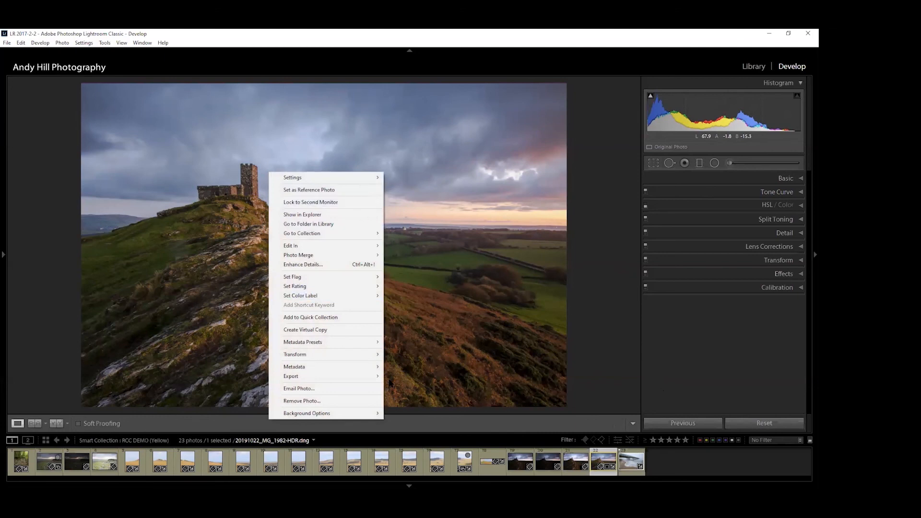
mouse_move(371, 379)
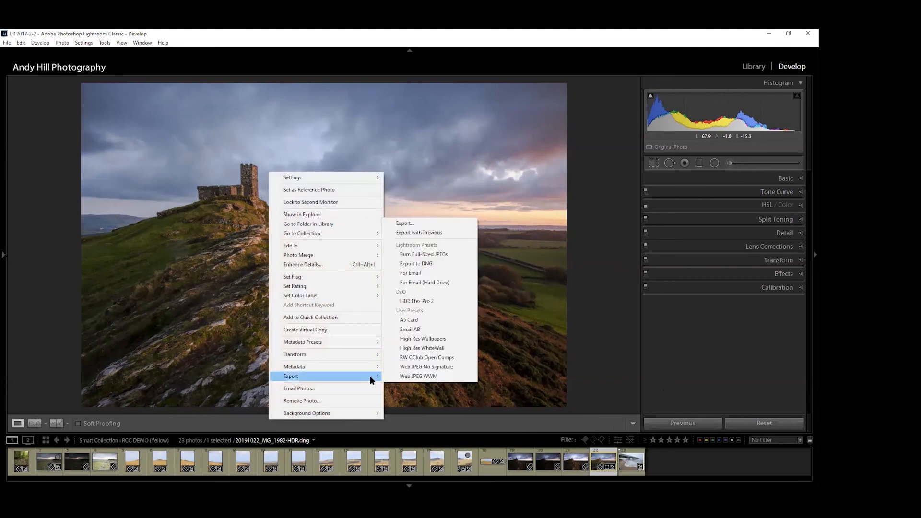
left_click(414, 225)
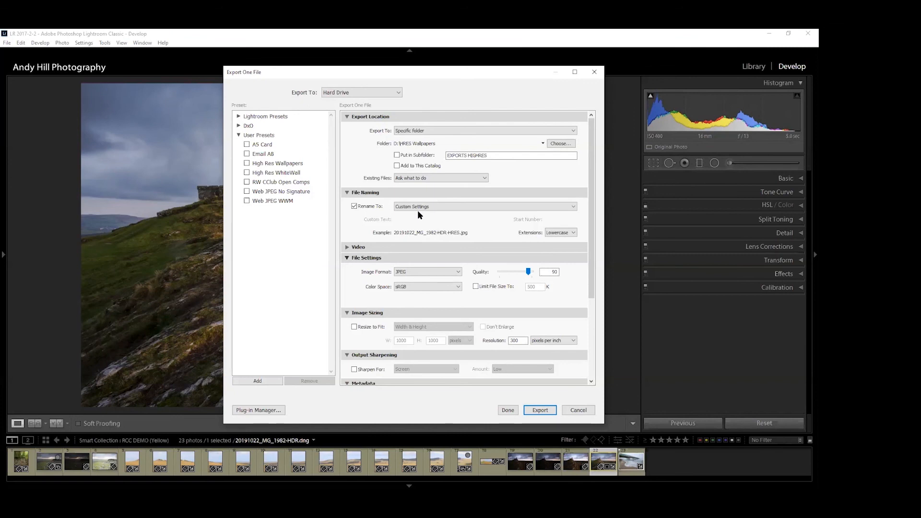
- Review the export settings from location and file naming to post-processing, including a brief look at the Video options
scroll(468, 297, "down", 3)
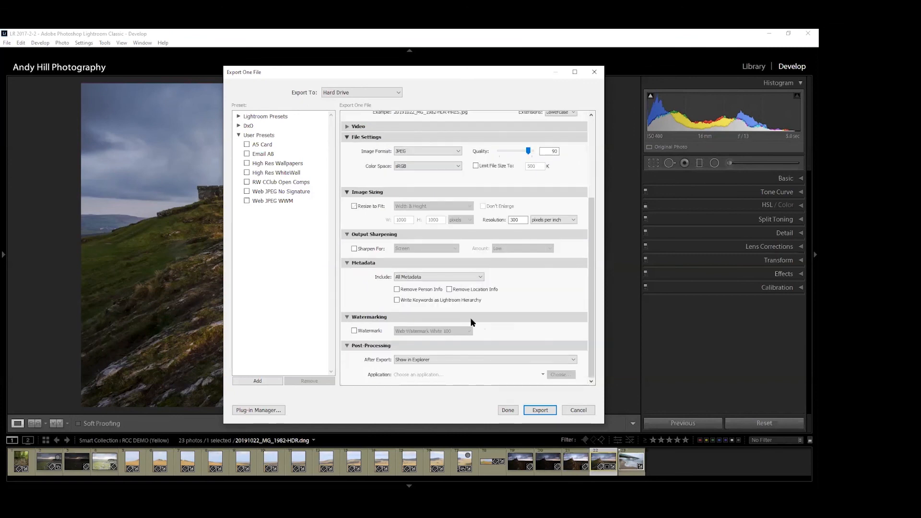
scroll(472, 316, "up", 1)
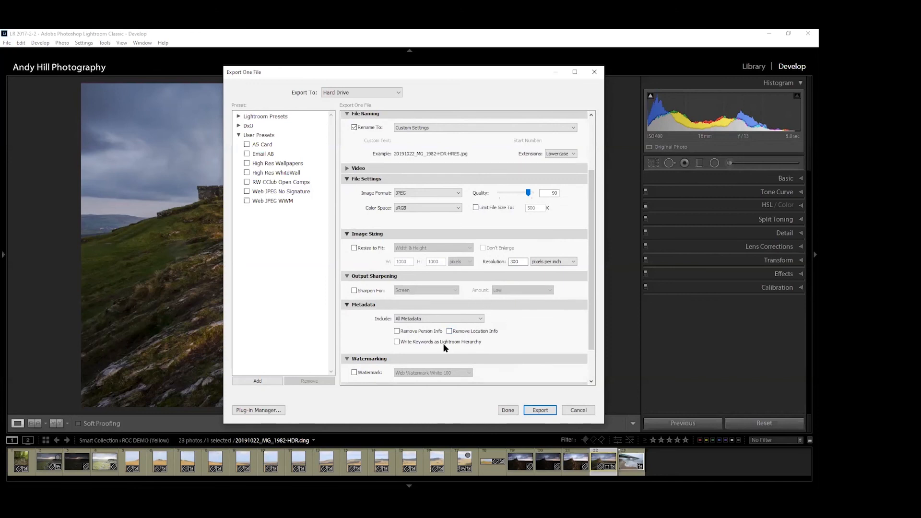
scroll(467, 236, "up", 2)
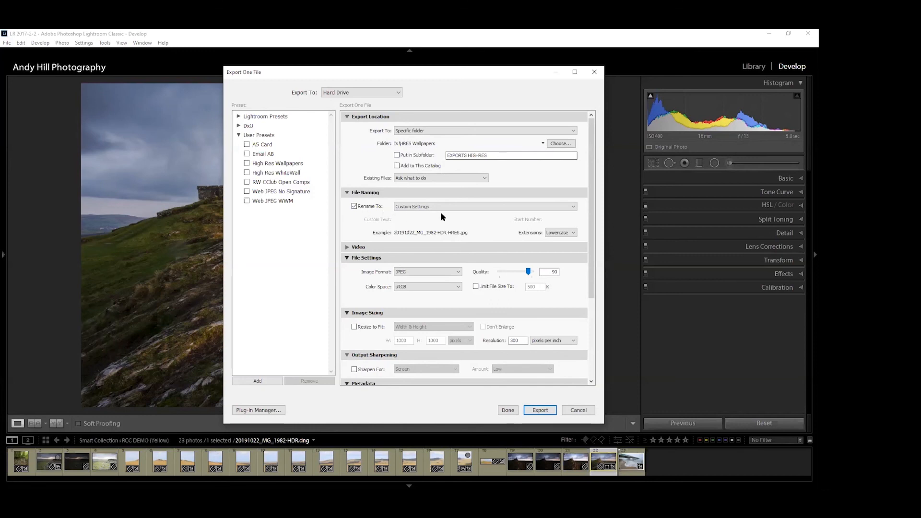
scroll(419, 209, "down", 3)
scroll(433, 151, "up", 2)
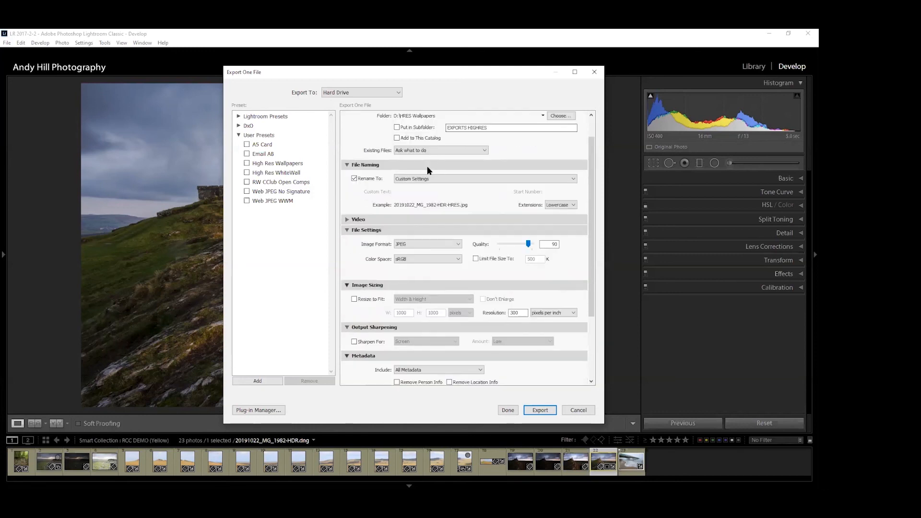
left_click(345, 220)
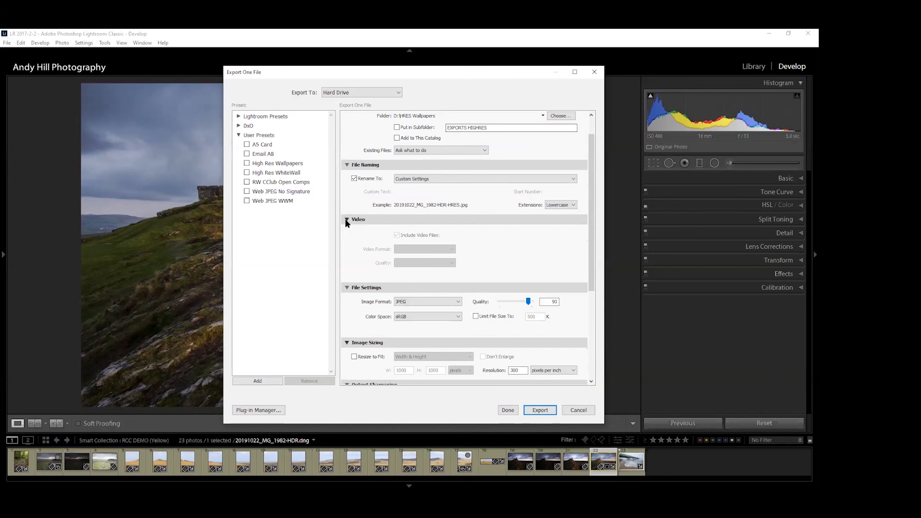
left_click(345, 220)
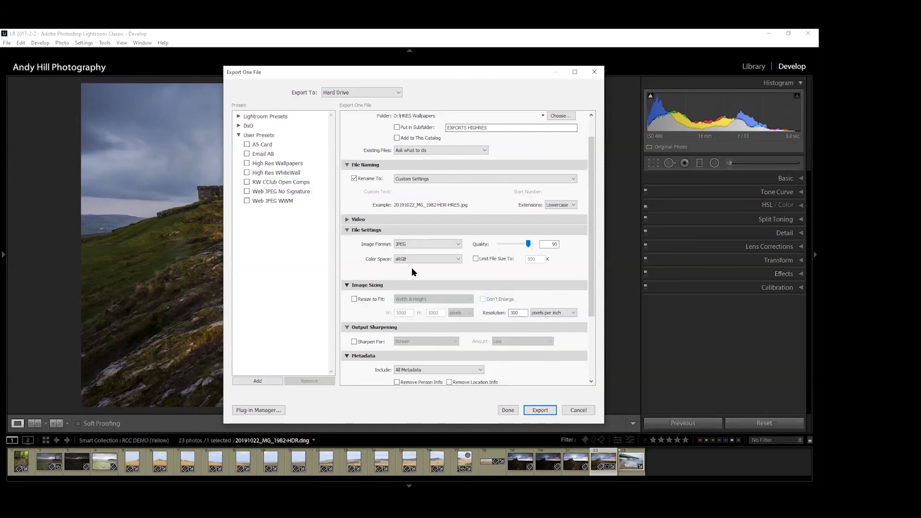
- Examine the color space choices for the JPEG export and keep sRGB selected
scroll(413, 266, "down", 3)
scroll(411, 262, "up", 2)
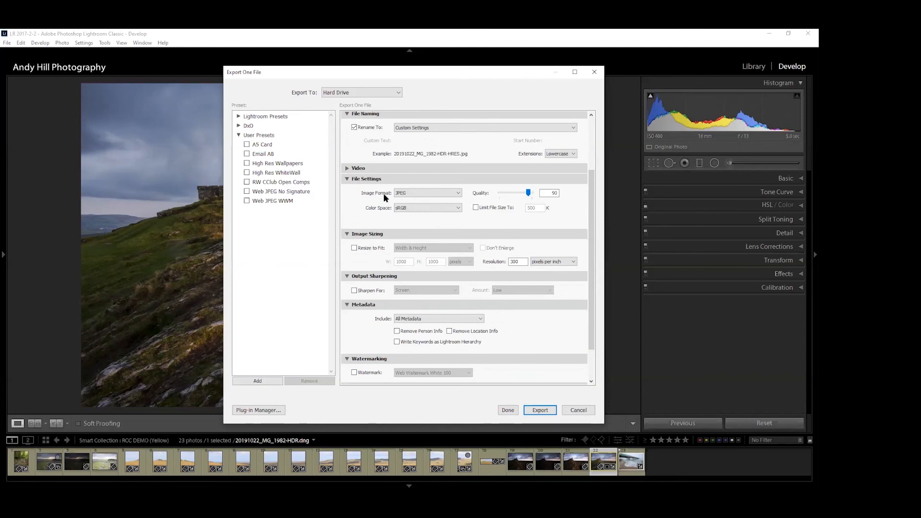
left_click(405, 207)
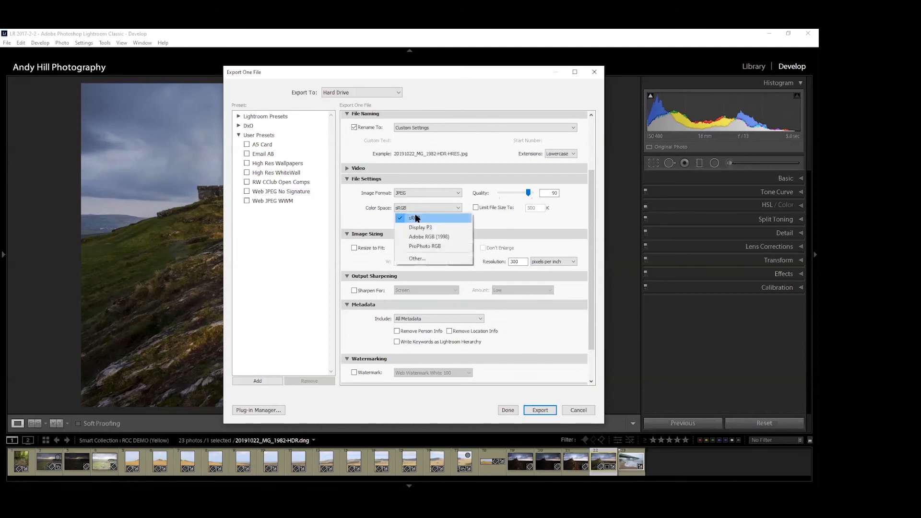
left_click(415, 219)
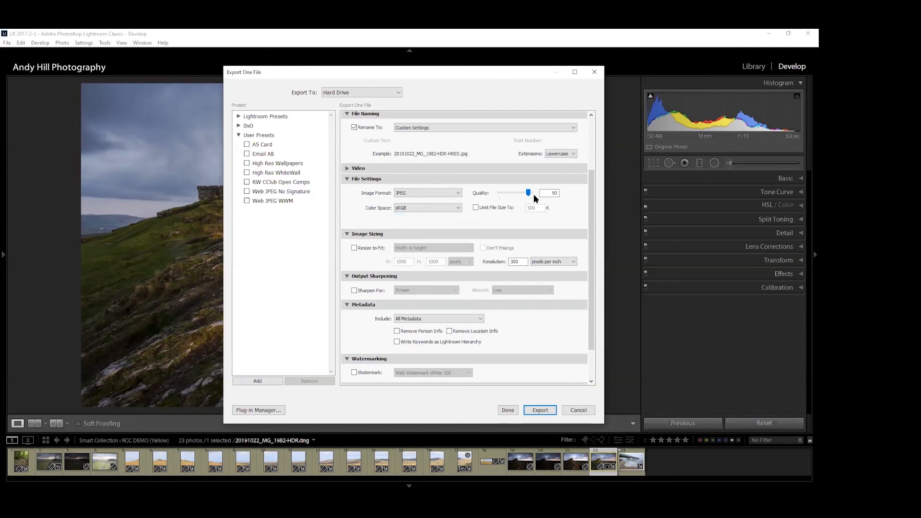
- Try enabling output sharpening for Screen at the Low amount, and switch it back off
scroll(473, 225, "down", 1)
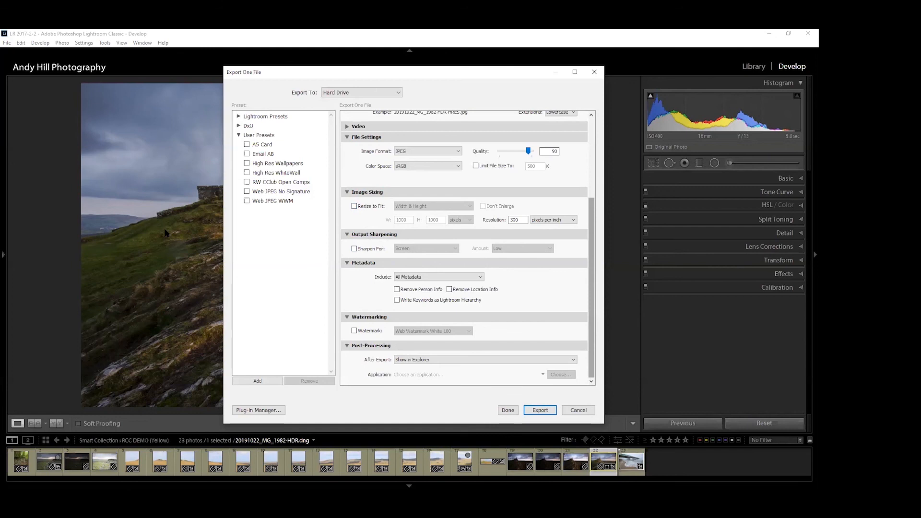
left_click(354, 248)
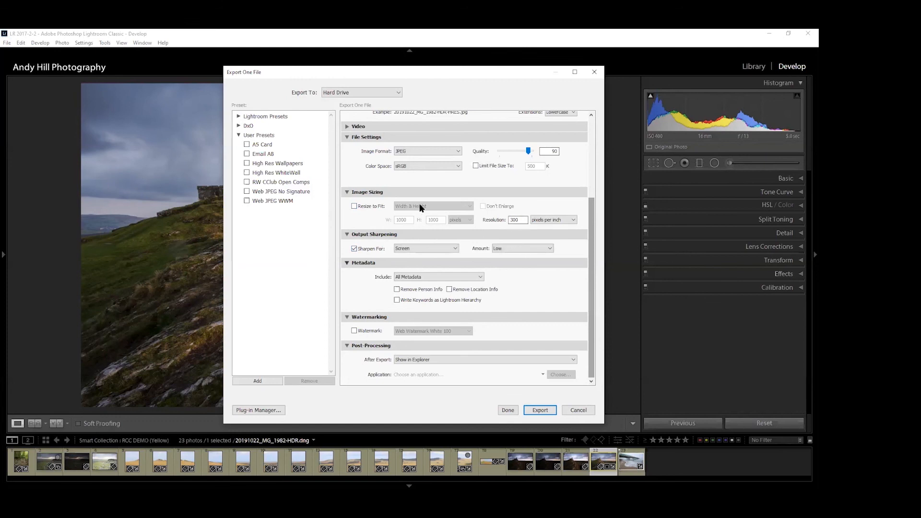
left_click(354, 248)
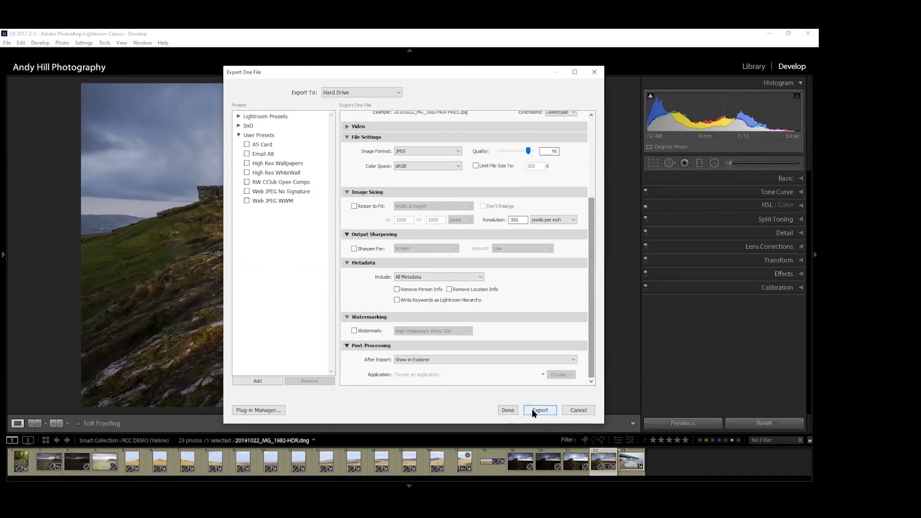
- Recheck the export settings, view the after-export actions while keeping Show in Explorer, and close the dialog without exporting
scroll(437, 343, "up", 5)
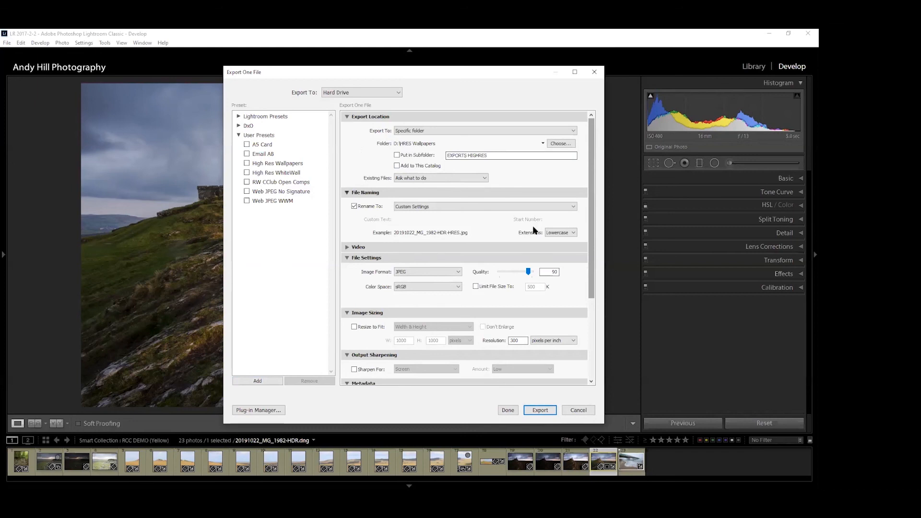
scroll(445, 324, "down", 3)
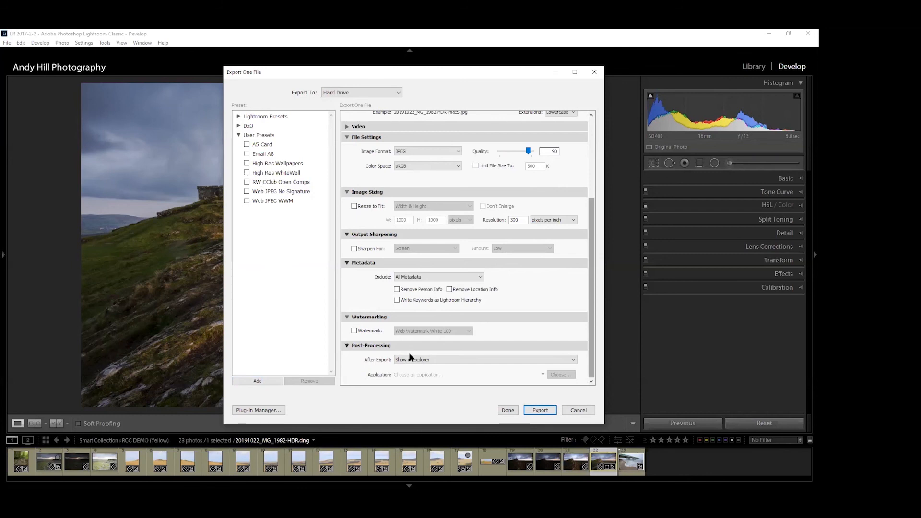
left_click(574, 358)
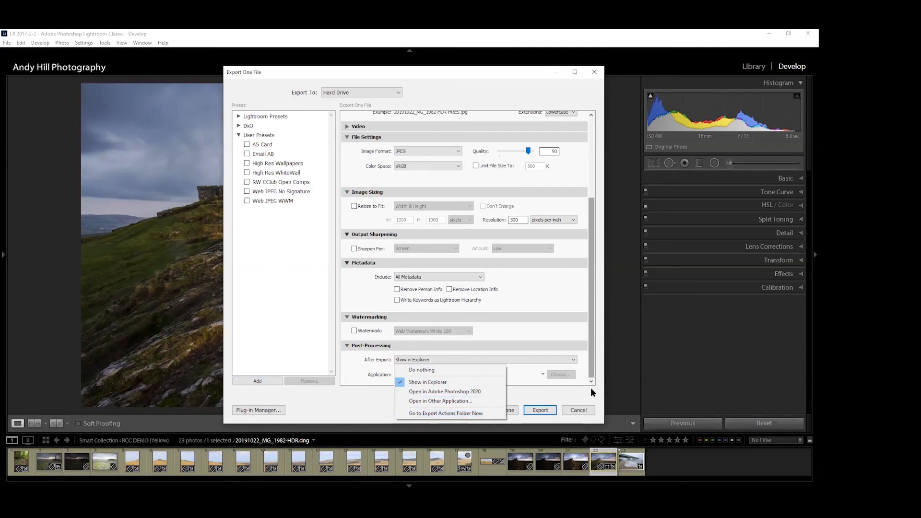
left_click(580, 359)
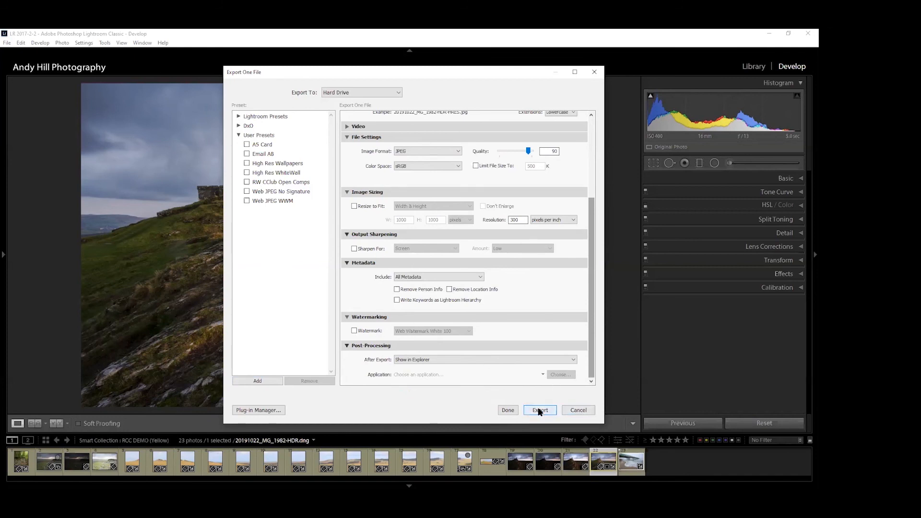
left_click(583, 408)
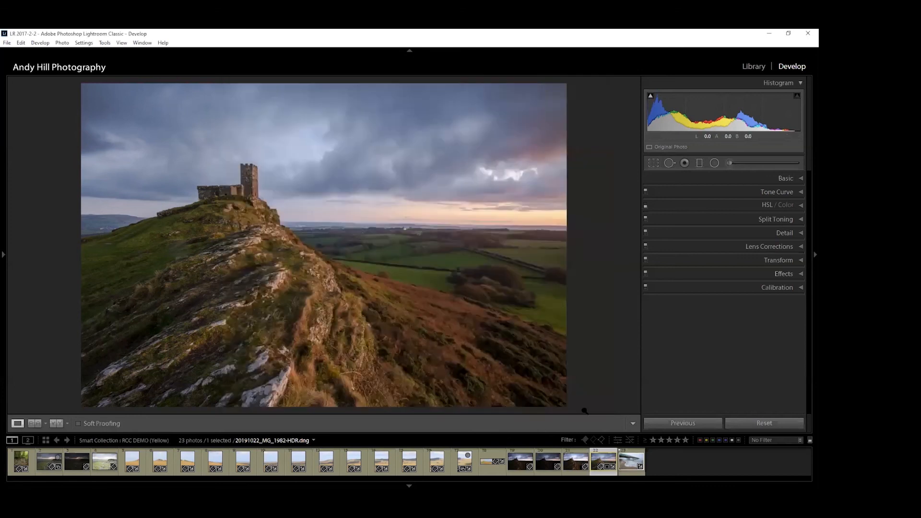